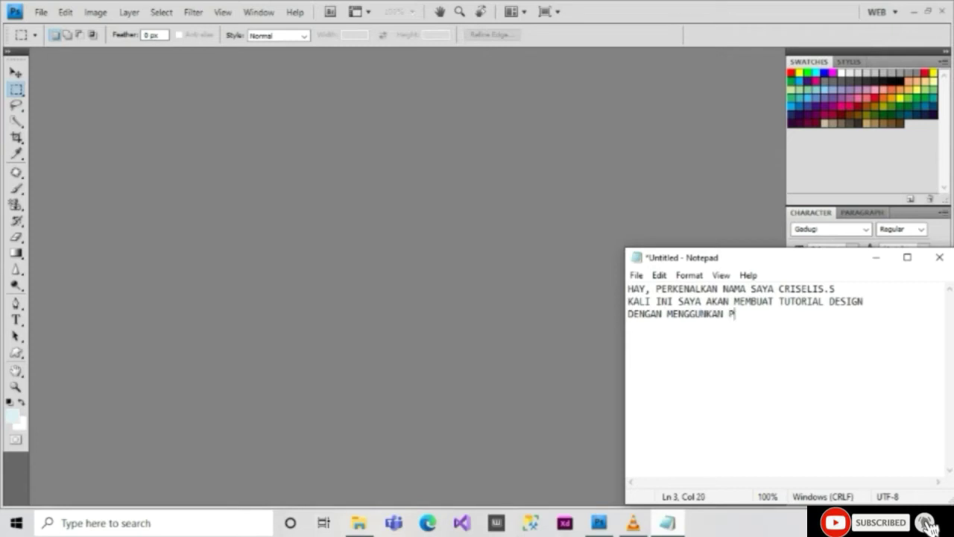
Step: Finish the introduction note with the lines "DENGAN BERTEMA ICE CREAM" and, after a blank line, "SELAMAT MENONTON.... :)"
key("Return")
type("DENGAN")
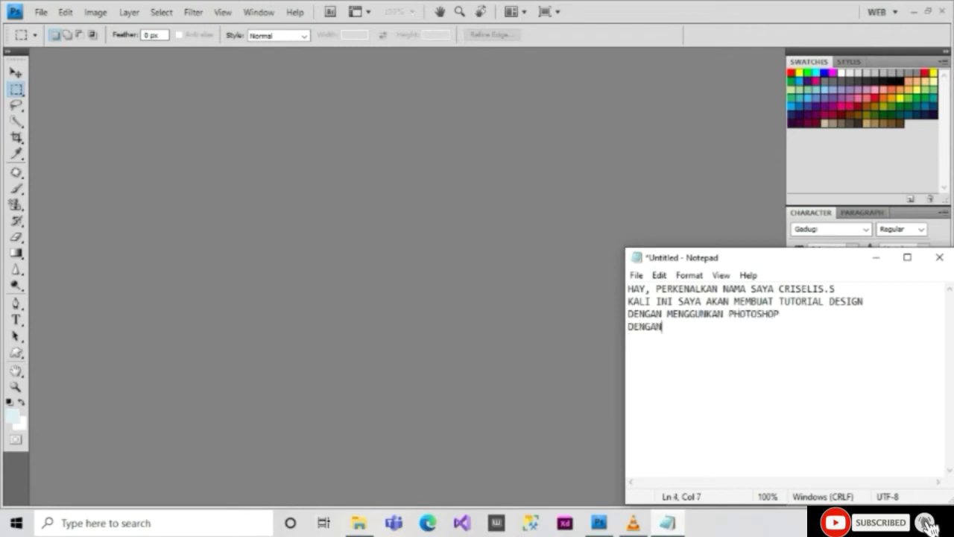
type(" BERTEMA ICE CREAM")
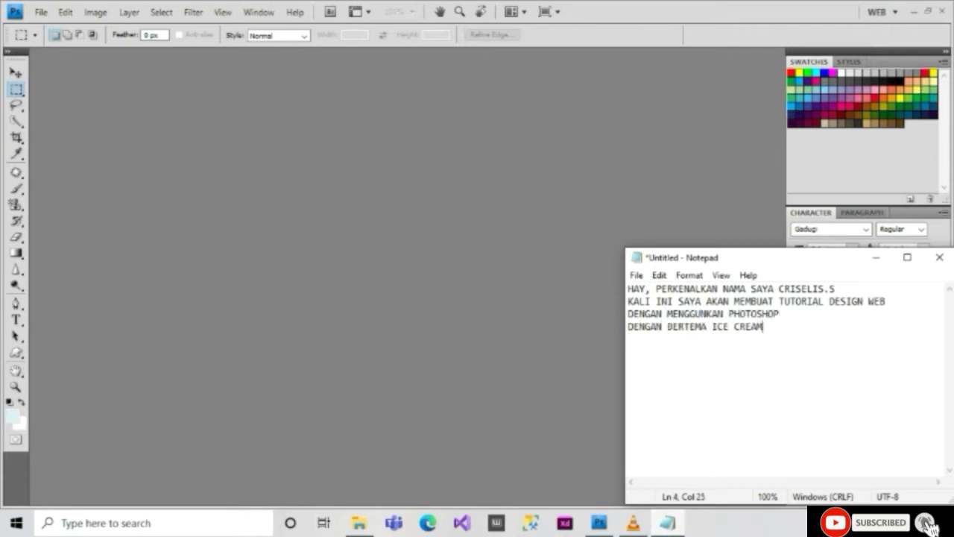
key("Return")
key("Return")
type("SELAMAT MENONTON.... :)")
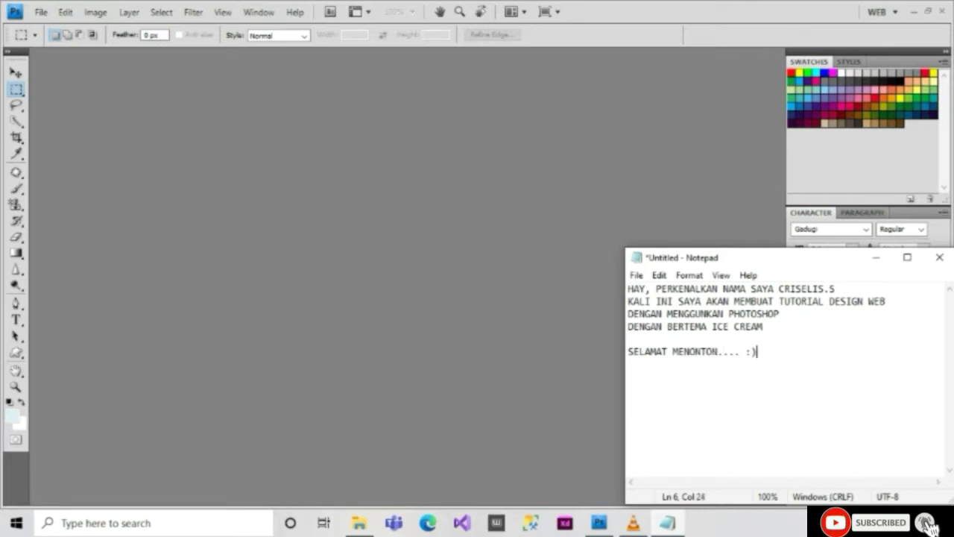
Step: Switch to Photoshop and begin a new document with the Web preset
key("alt+Tab")
key("ctrl+n")
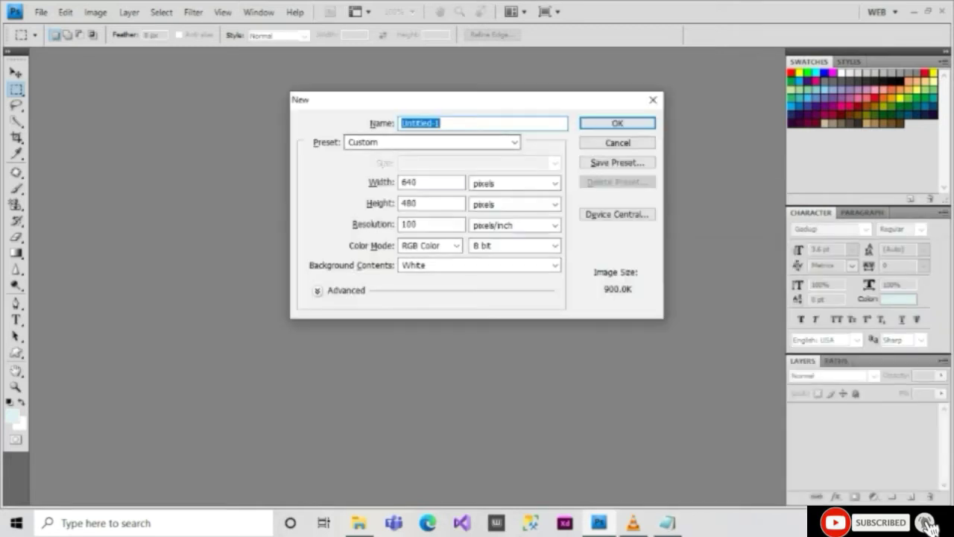
key("alt+Down")
key("Up")
key("Up")
key("Up")
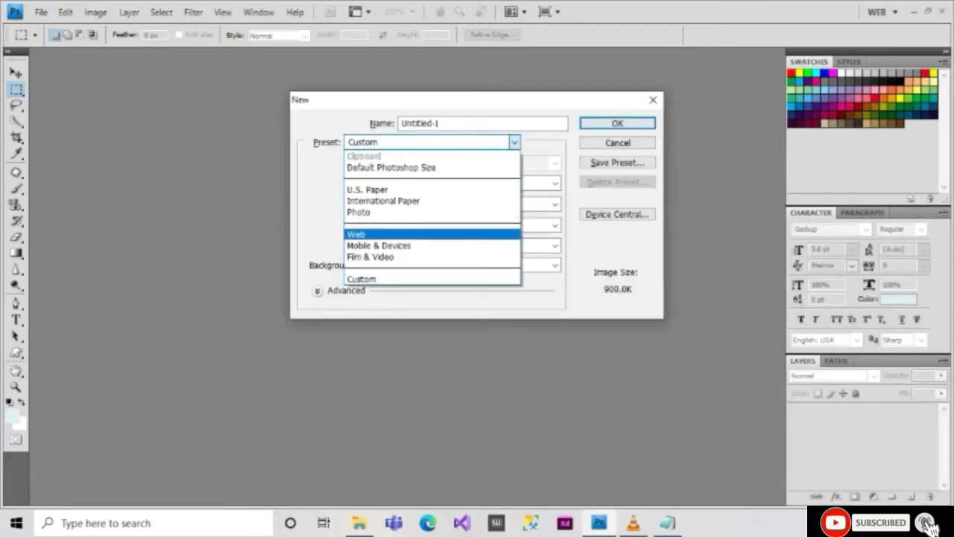
key("Return")
Step: In Notepad, replace the whole note with "PERTAMA KITA MEMBUAT LAYER KERJA" and a second line "DENGAN SIZE SESUAI WEB :)"
key("alt+Tab")
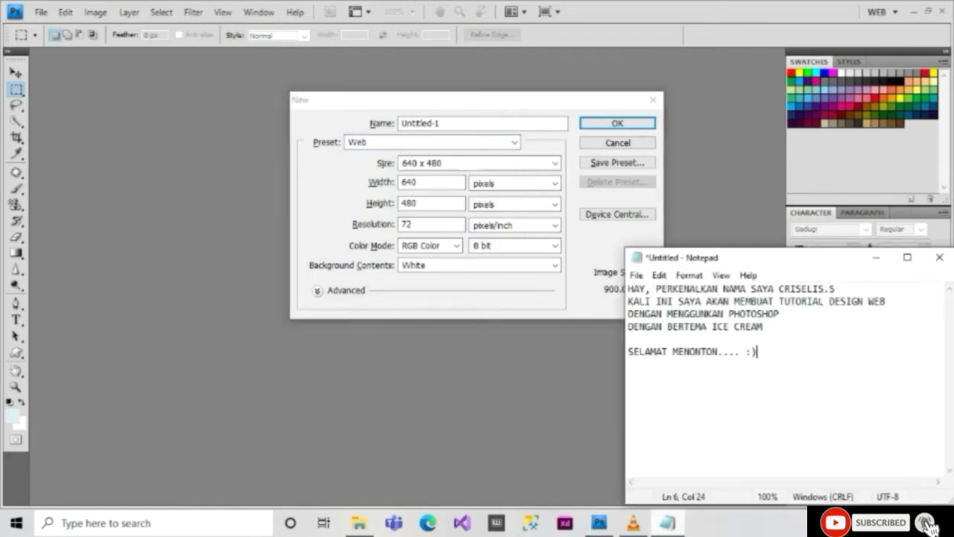
key("ctrl+a")
type("PERTAMA ")
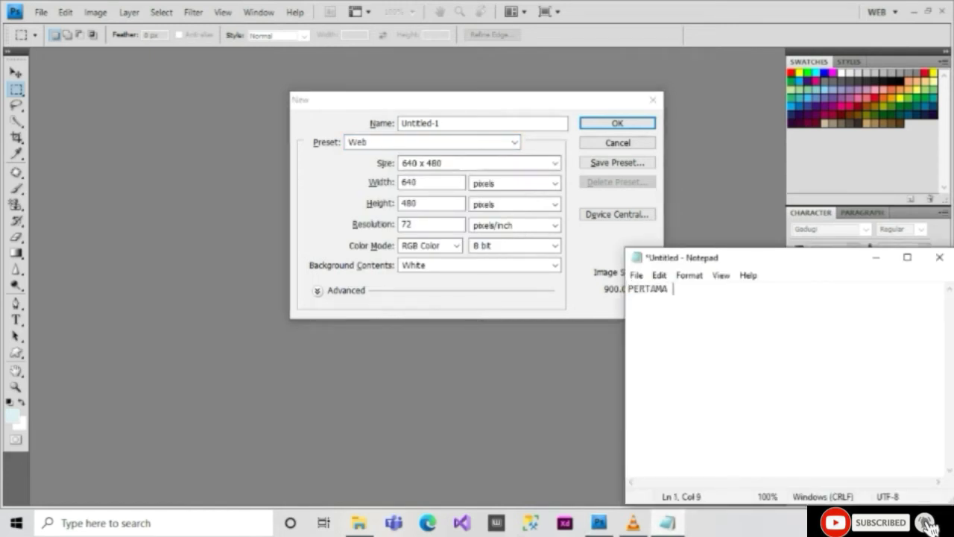
type("KITA MEMBUAT LAYER KERJA")
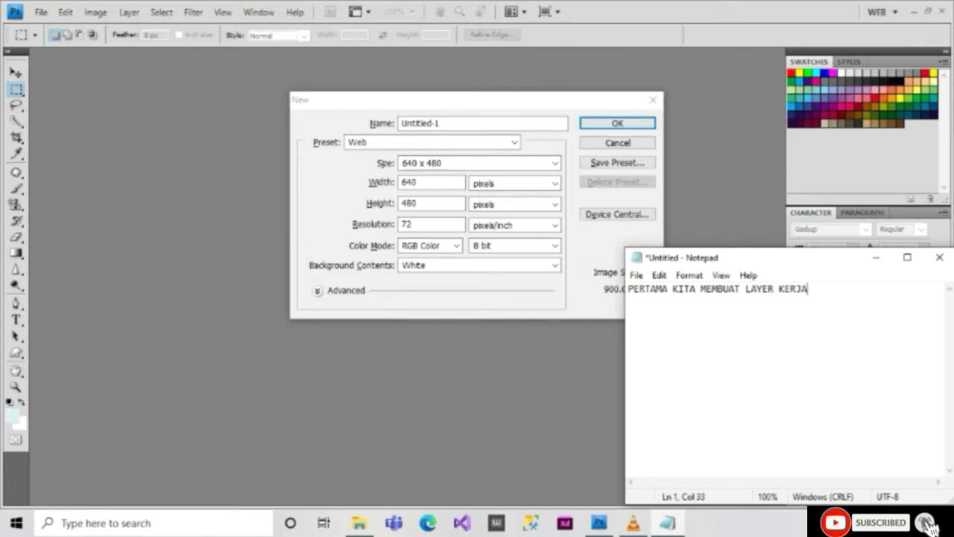
key("Return")
type("DENGAN SIZE SESUAI WEB :)")
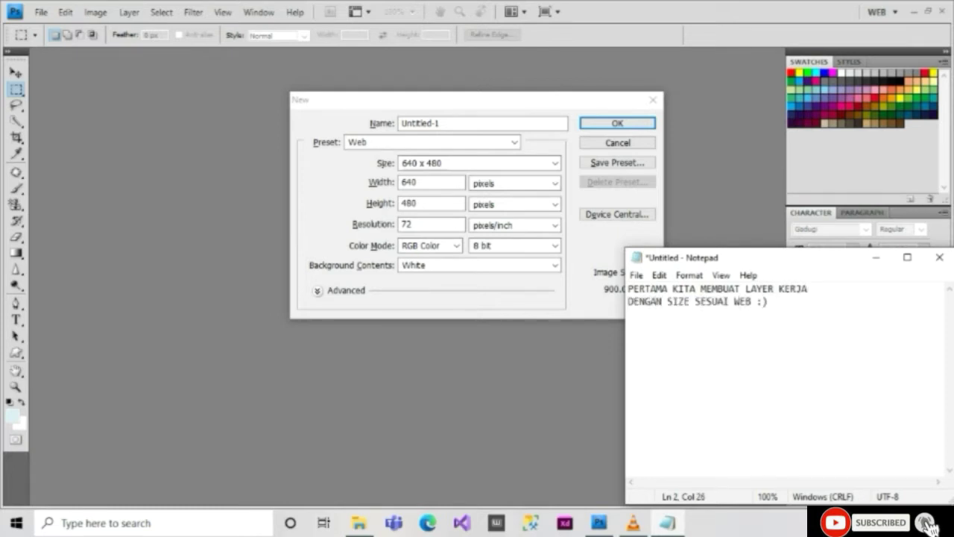
Step: Return to Photoshop and create the new 640 x 480 pixel Web document
key("alt+Tab")
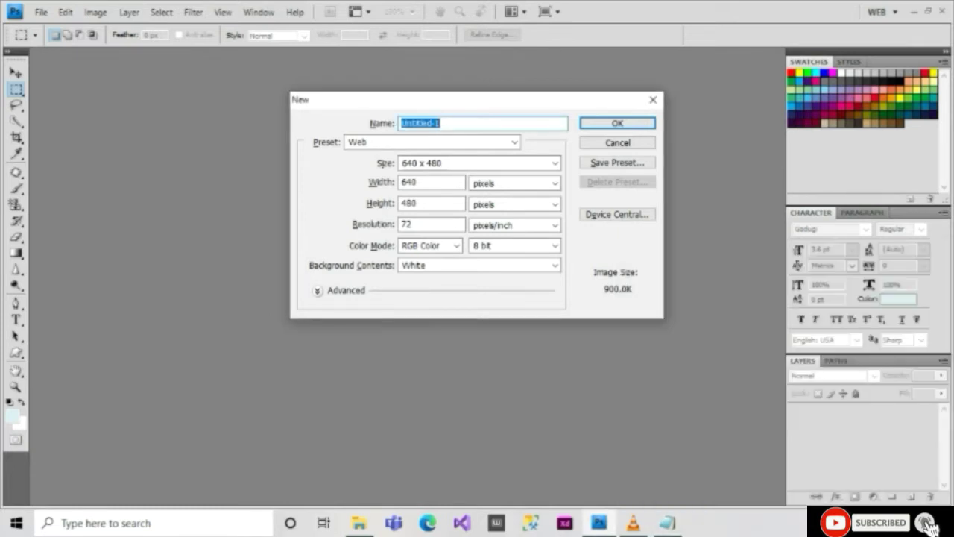
key("Return")
Step: In Notepad, replace the note with "LALU, KITA MEMBUAT BAGROUND NYA" and "DENGAN GRADIENT WARNA PINK (MERAH MUDA) DAN PUTIH :)"
key("alt+Tab")
key("ctrl+a")
type("LALU, KITA MEMBUAT BAGROUND")
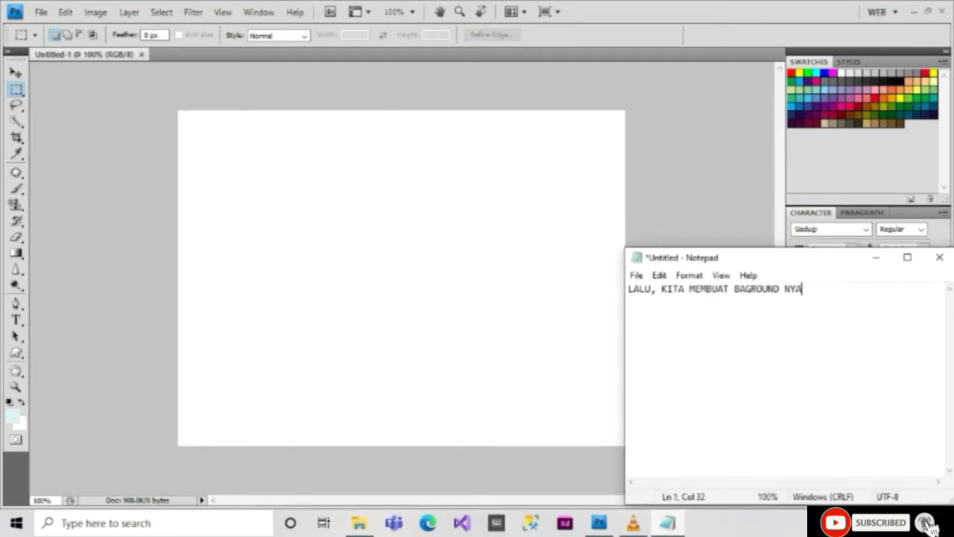
type(" NYA")
key("Return")
type("DENGAN GRADIENT WARNA PINK")
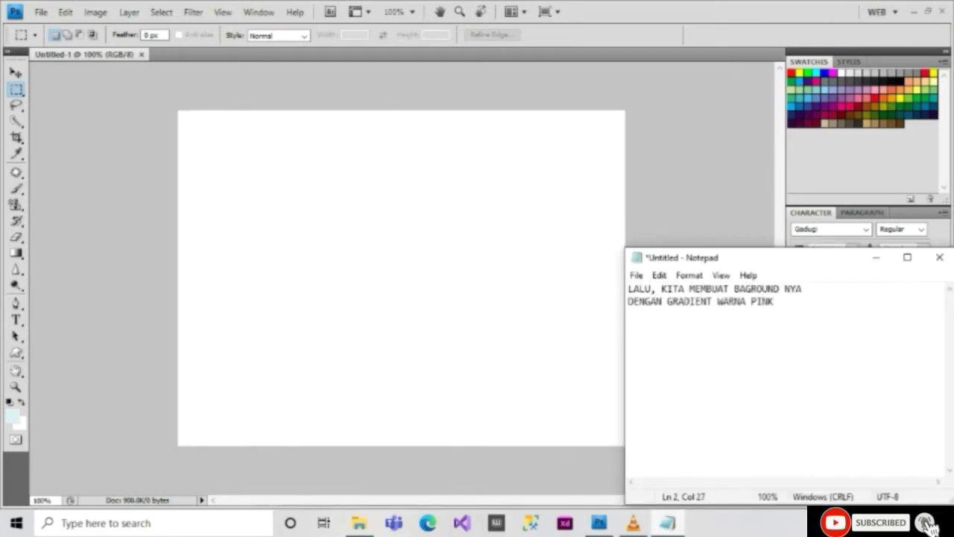
type(" (MERAH MUDA) DAN PUTIH")
Step: In Photoshop, set the foreground to pink f63d87 and fill the background with a pink-to-white gradient from the canvas's top edge to about three quarters down
key("alt+Tab")
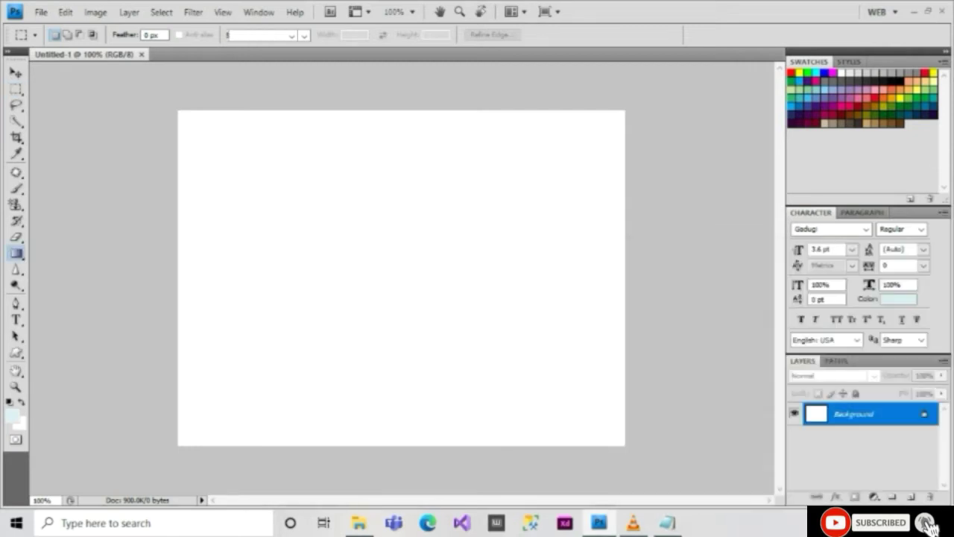
key("g")
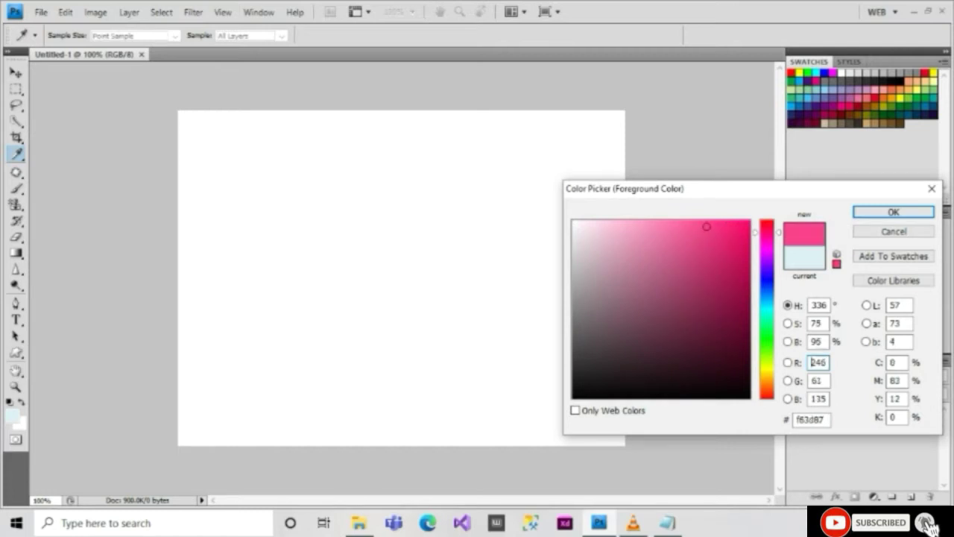
key("Return")
left_click(103, 35)
key("Escape")
left_click_drag(407, 110, 407, 315)
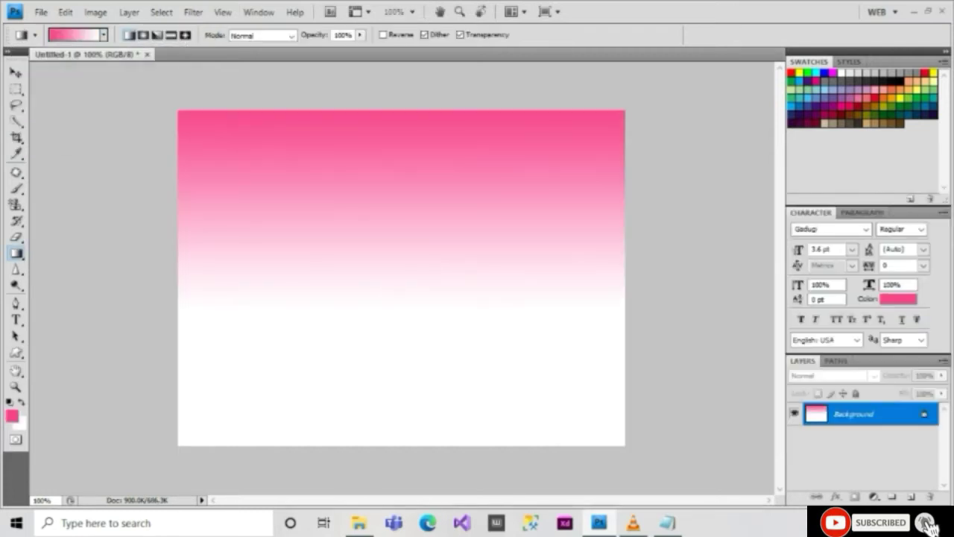
key("ctrl+z")
left_click_drag(407, 111, 407, 365)
Step: In Notepad, replace the note with "LALU BERIKUTNYA KITA MEMBUAT BUTTON MENU NYA :)"
key("alt+Tab")
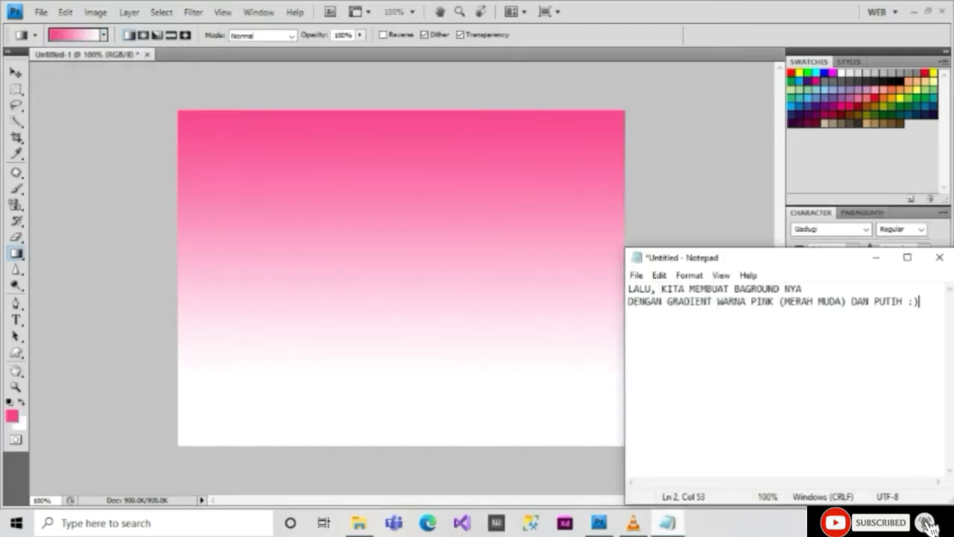
key("ctrl+a")
type("LALU BERIKUTNYA KITA MEMBUAT BUTTON MENU NU")
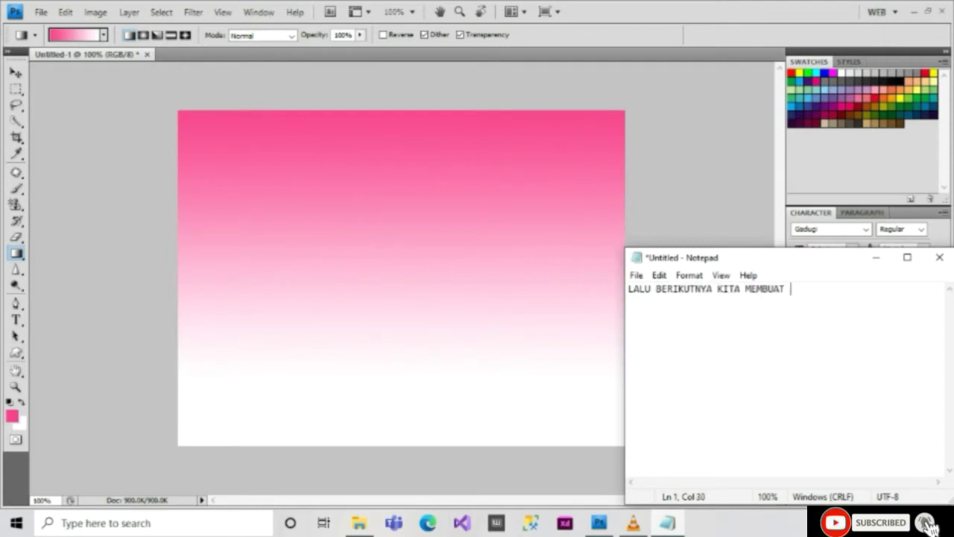
Step: In Photoshop, add a new layer and place the text "HOME" on the canvas at 11 pt
key("alt+Tab")
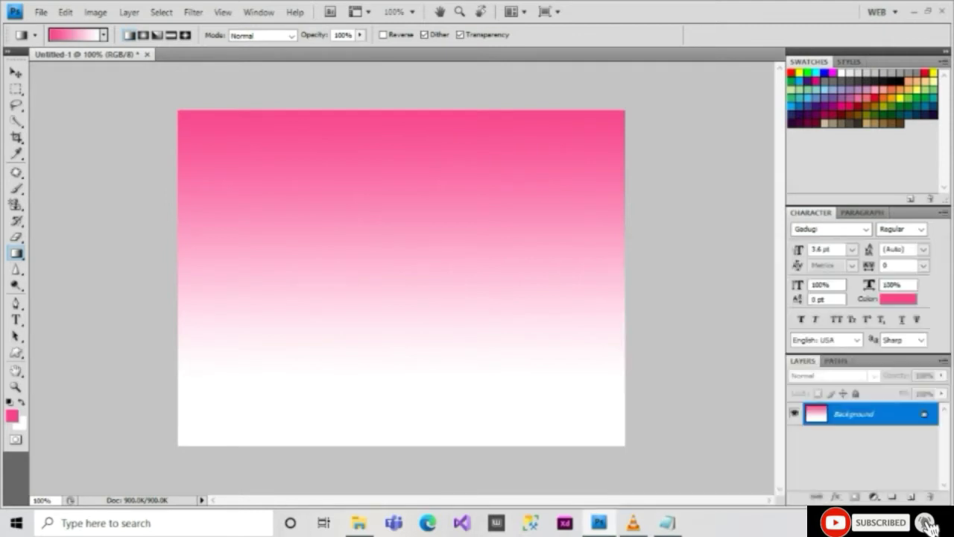
left_click(911, 496)
key("t")
left_click(276, 252)
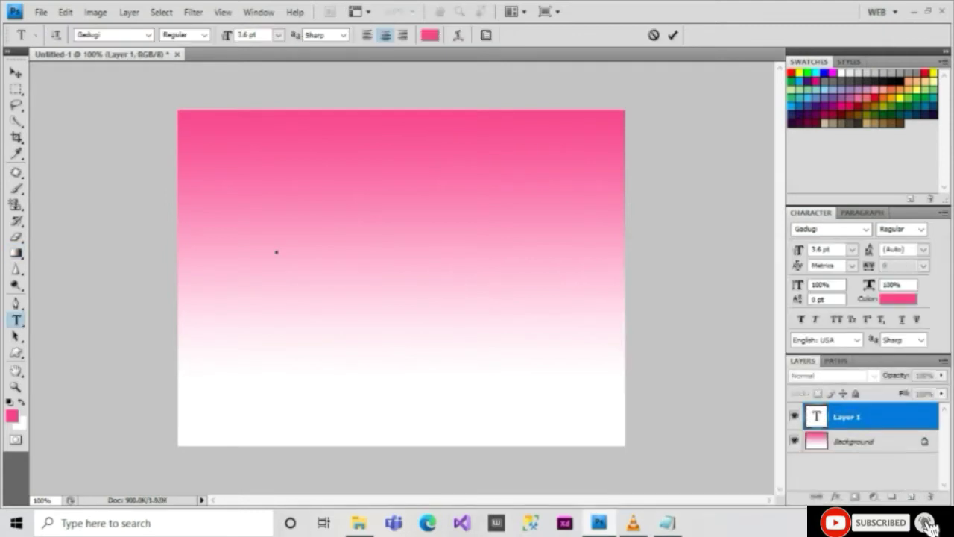
double_click(243, 34)
key("BackSpace")
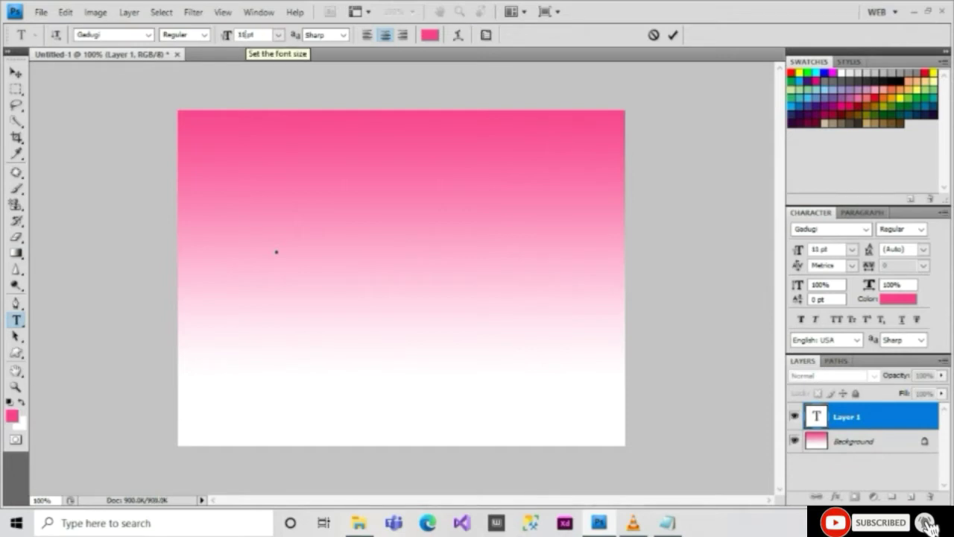
key("Return")
type("HOME")
Step: Change the colour of the HOME text to white and commit the text
key("ctrl+a")
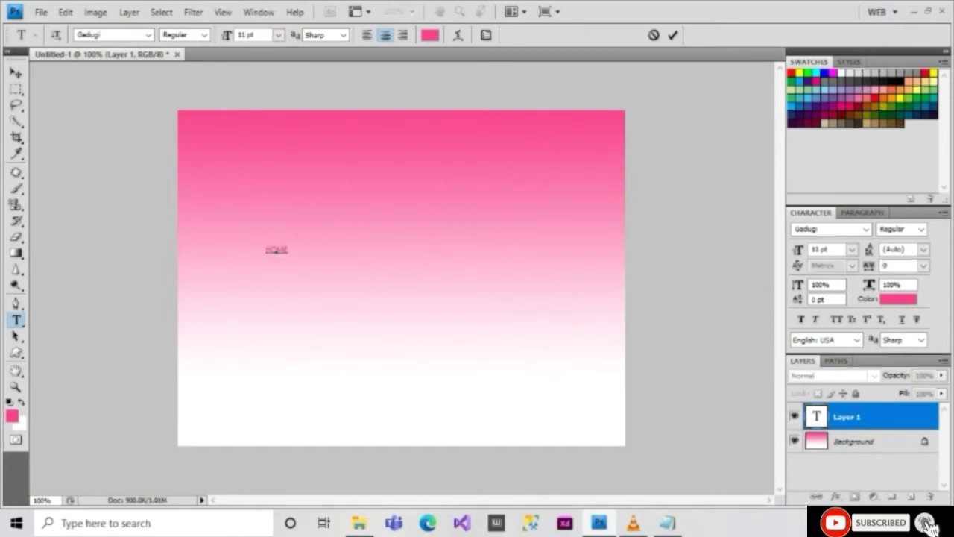
left_click(431, 35)
left_click(574, 222)
left_click(893, 212)
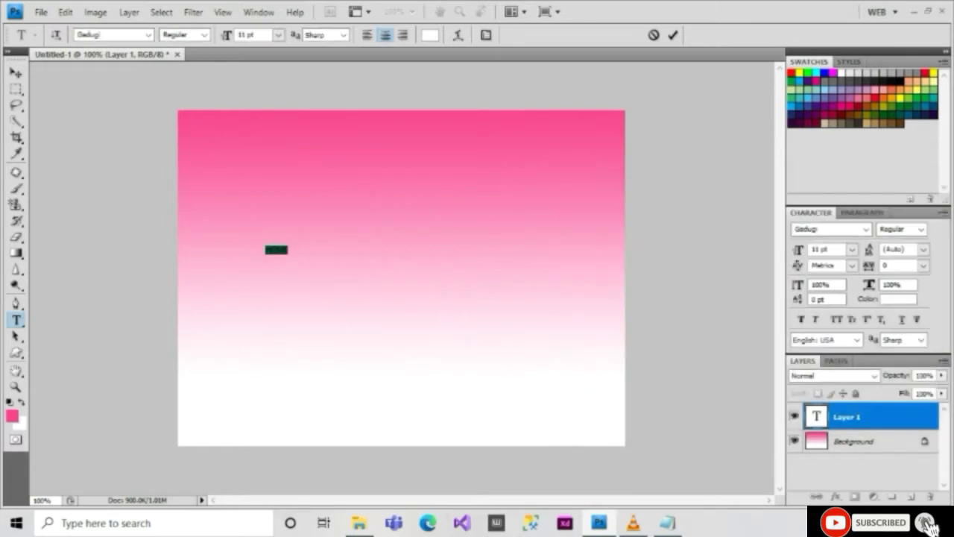
left_click(15, 72)
Step: Set the font size of the HOME text to 13 pt
key("t")
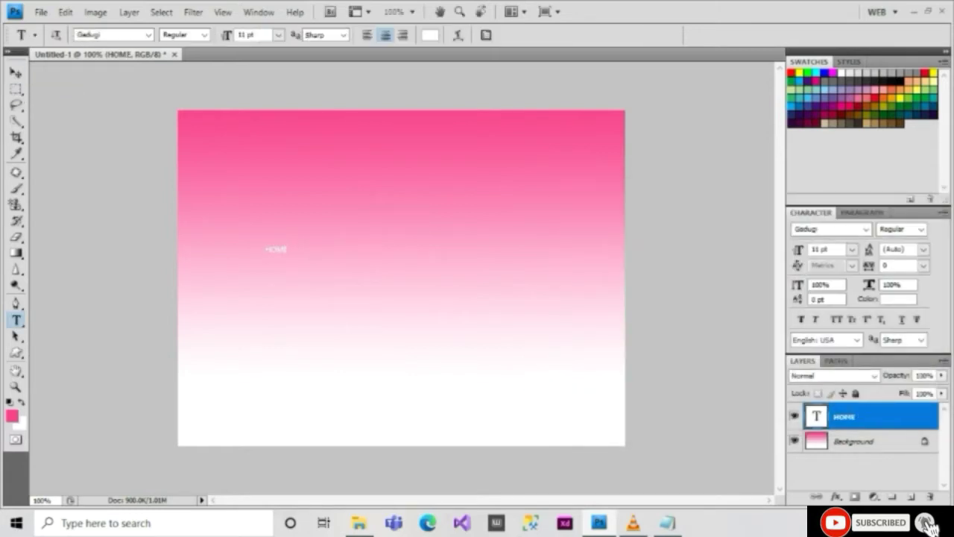
double_click(276, 249)
scroll(246, 35, "up", 2)
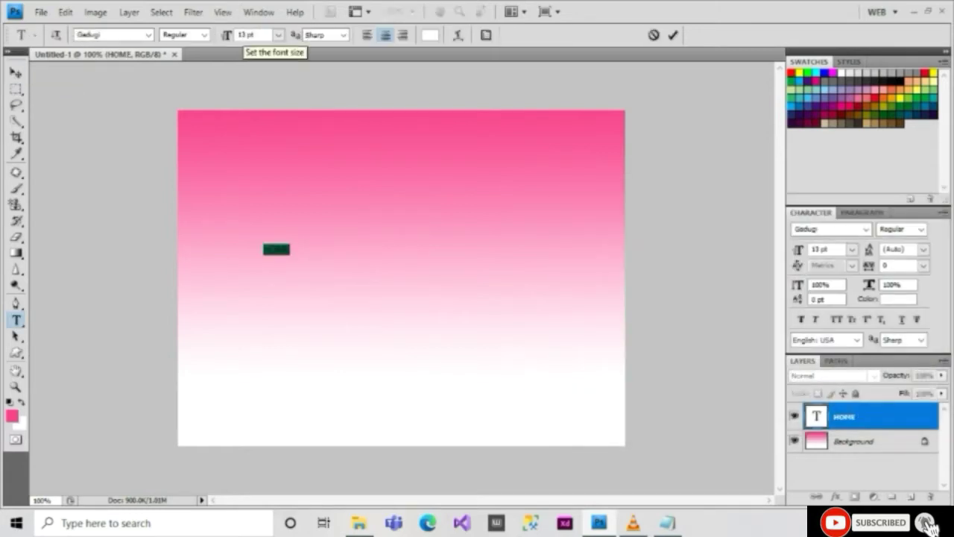
Step: Move the HOME text up and left into the upper-left corner of the canvas
left_click(15, 71)
key("shift+Up")
key("shift+Up")
key("shift+Up")
key("shift+Up")
key("shift+Up")
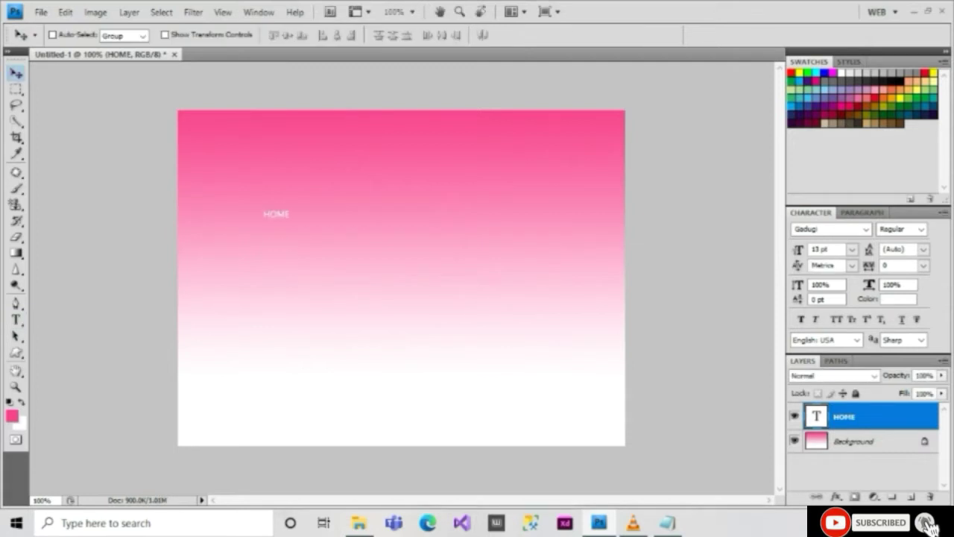
key("shift+Up")
key("shift+Up")
key("shift+Up")
key("shift+Up")
key("shift+Up")
key("shift+Up")
key("shift+Up")
key("shift+Up")
key("shift+Up")
key("shift+Up")
key("shift+Up")
key("shift+Up")
key("shift+Left")
key("shift+Left")
key("shift+Left")
key("shift+Left")
key("shift+Left")
key("shift+Left")
key("shift+Left")
key("shift+Left")
Step: In Notepad, add the line "BUTTON HOME NYA KITA BUAT SHADOW AGAR TERLIHAT LEBIH JELAS :)"
key("alt+Tab")
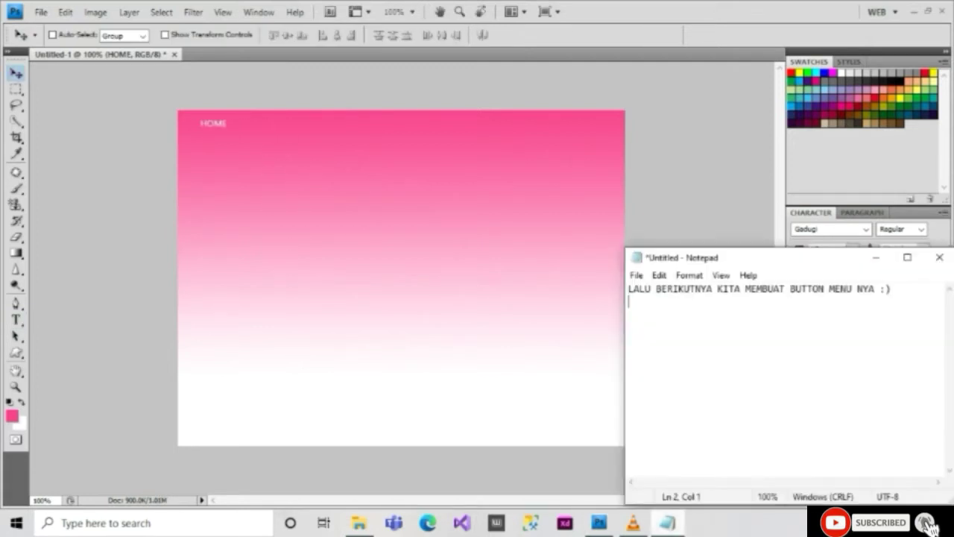
type("BUTTON HOME NYA KITA ")
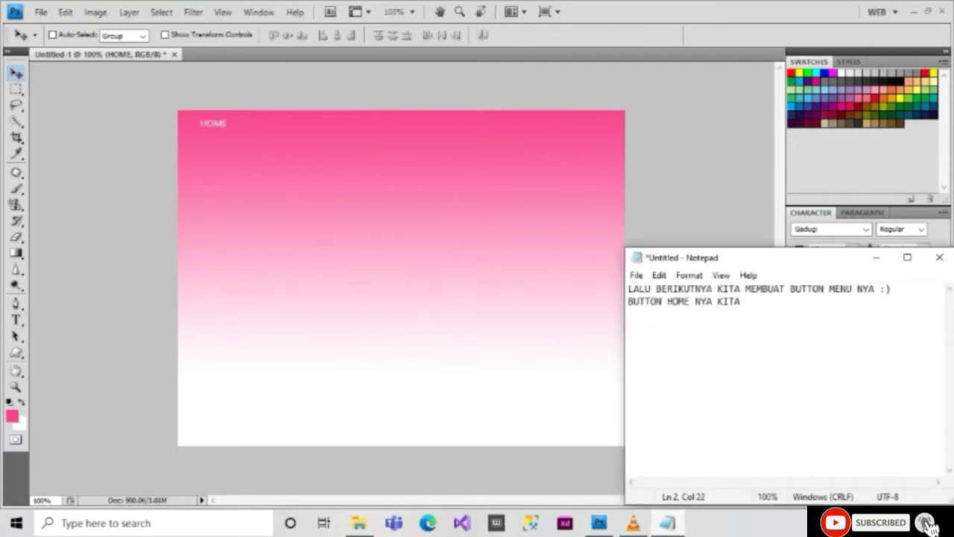
type("BUAT SHADOW AGAR TERLIHAT LEBIH JELAS :)")
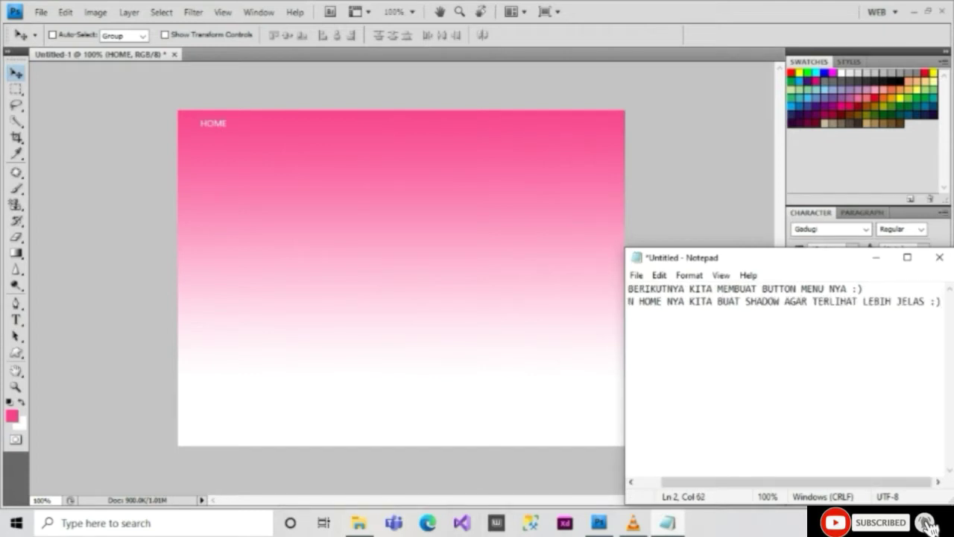
Step: Minimize Notepad and apply a Drop Shadow with the default settings to the HOME text layer in Photoshop
left_click(876, 258)
right_click(879, 412)
left_click(852, 34)
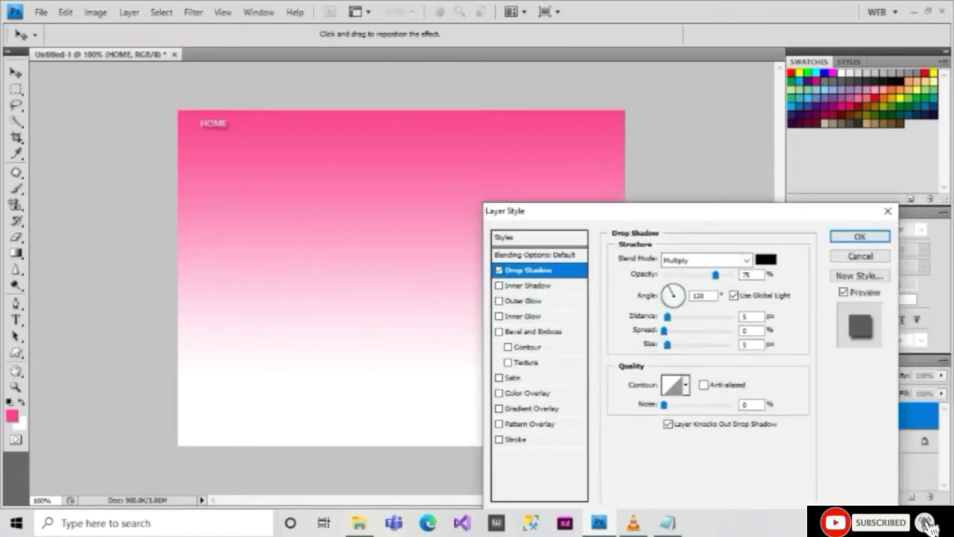
left_click(859, 237)
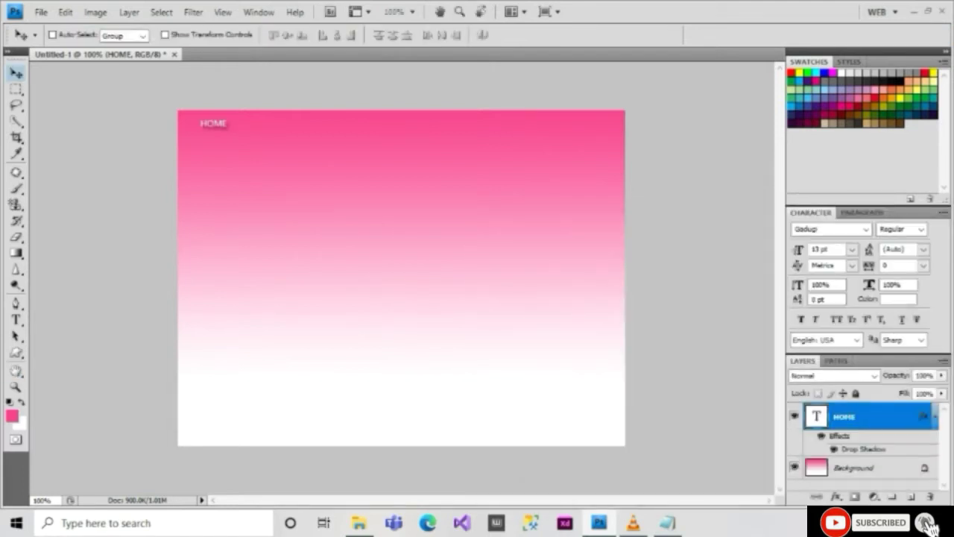
Step: In Notepad, add the line 'LALU BERIKUTNYA KITA BUAT BUTTON " ABOUT US, FLAVOURS, RECIPES'
left_click(667, 523)
type("LALU ")
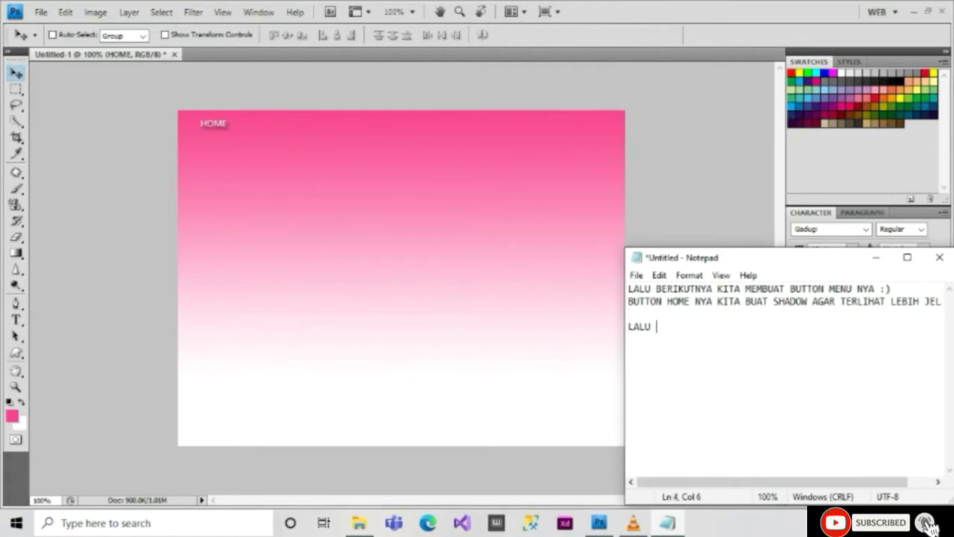
type("BERIKUTNYA KITA BUAT B")
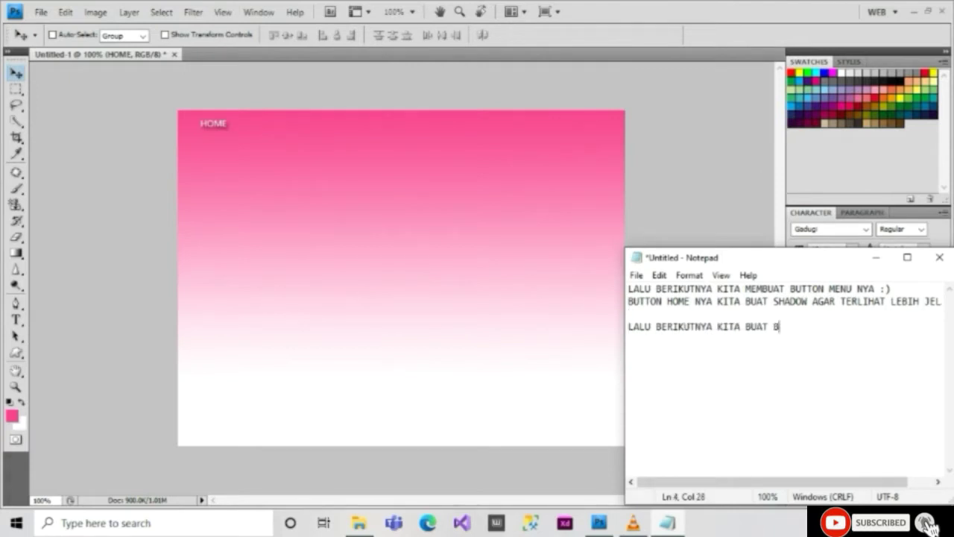
type("UTTON \" ABOUT US \"")
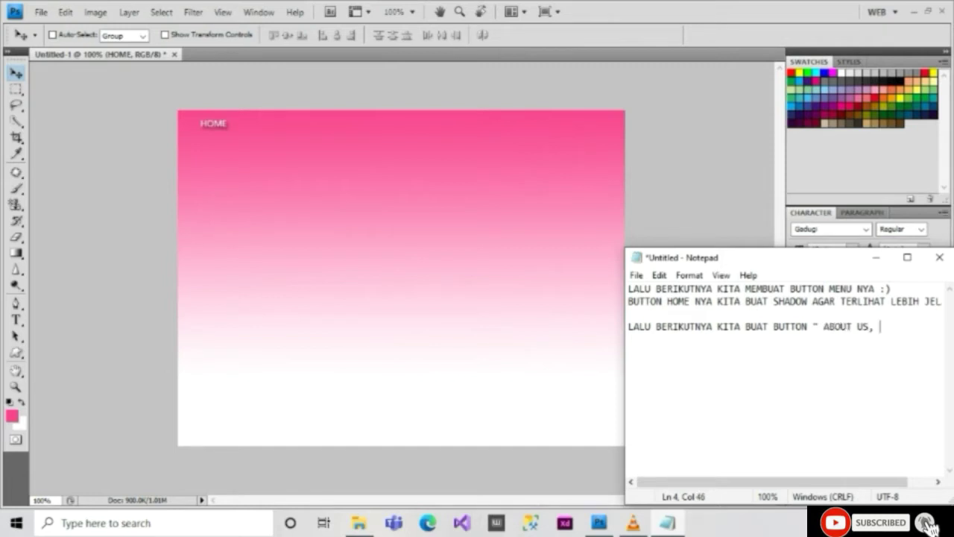
type(" FLAVOURS, ")
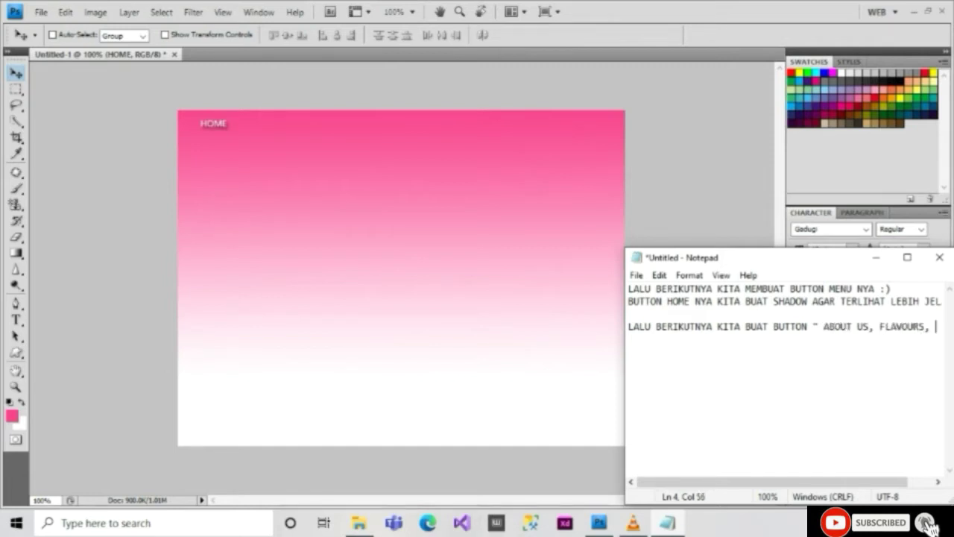
type("RECIPES")
Step: On a new line in Notepad, write "WHERE TO BUY, THIS SCOOP DENGAN CARA DUPLICATE BUTTON HOME"
key("Return")
type("WH")
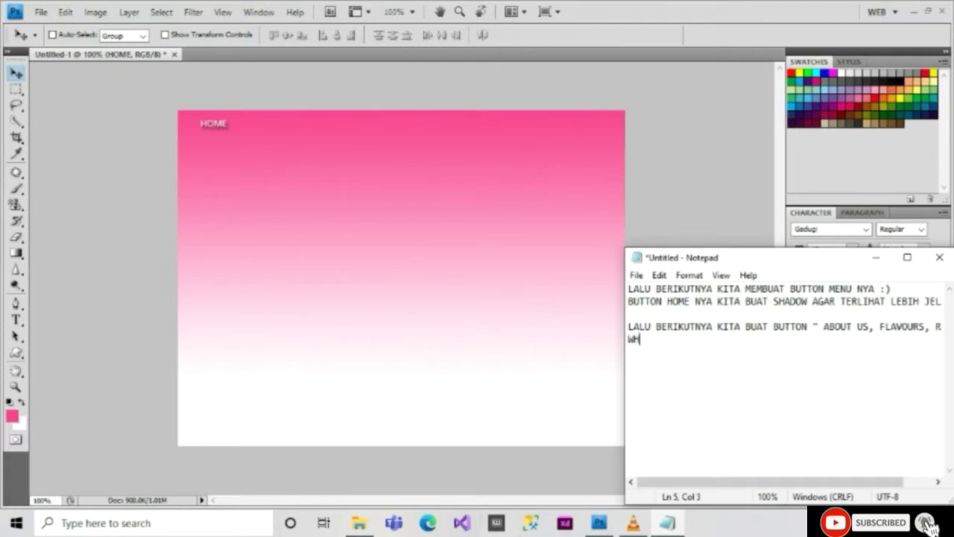
type("ERE TO BUY,")
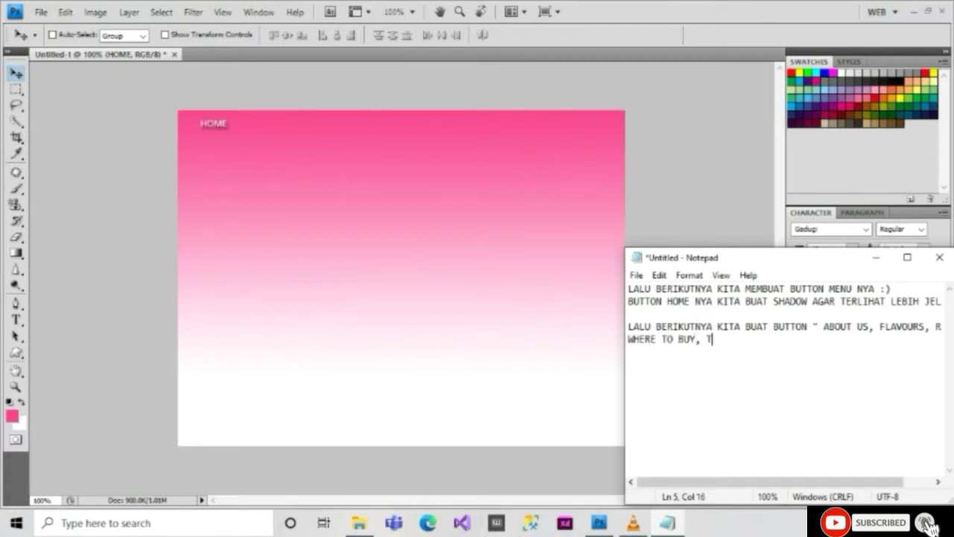
type(" THIS SCOOP DENGAN CARA DUP")
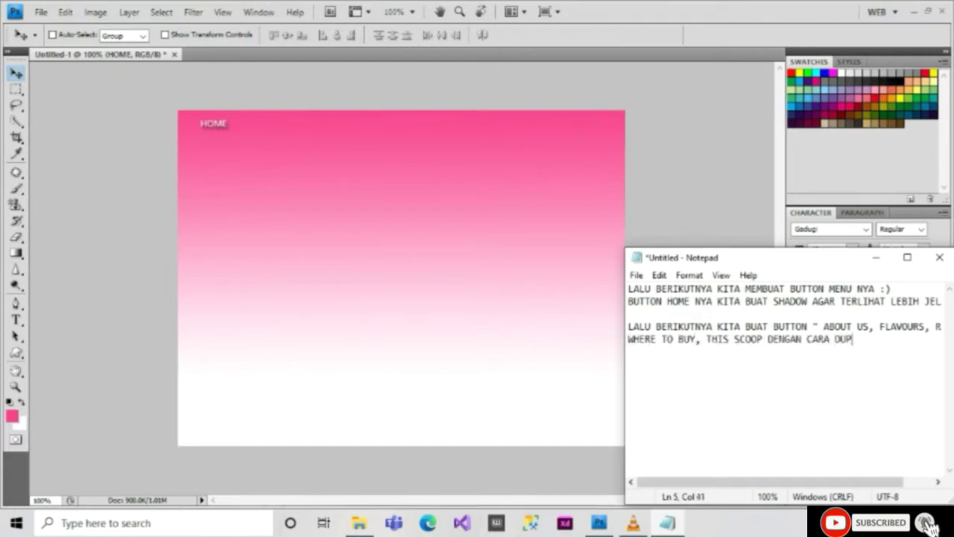
type("LICATE BUTTON HOME")
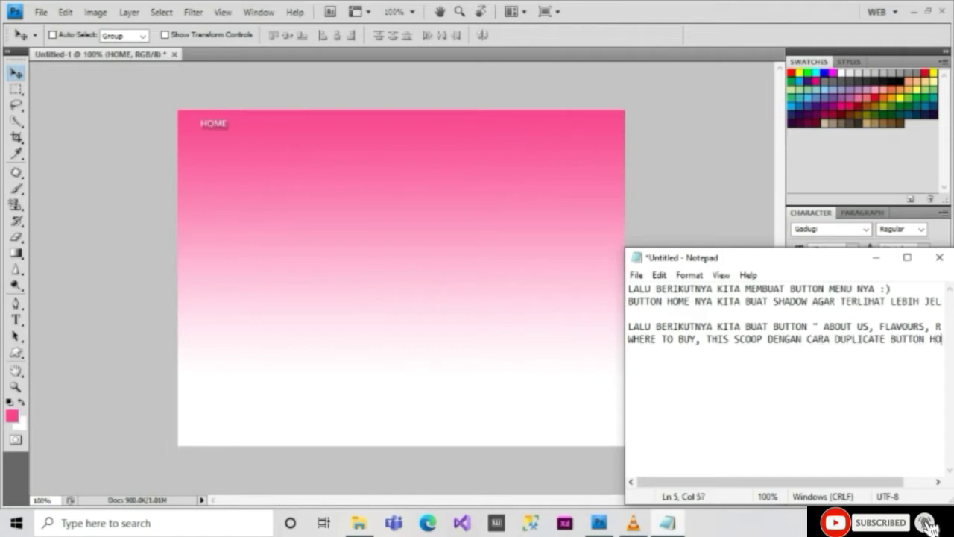
Step: Add the line "SHORT CUT DUPLICATE CTRL+J :)" in Notepad and switch back to Photoshop
key("Return")
type("SHORT CUT DUPLI")
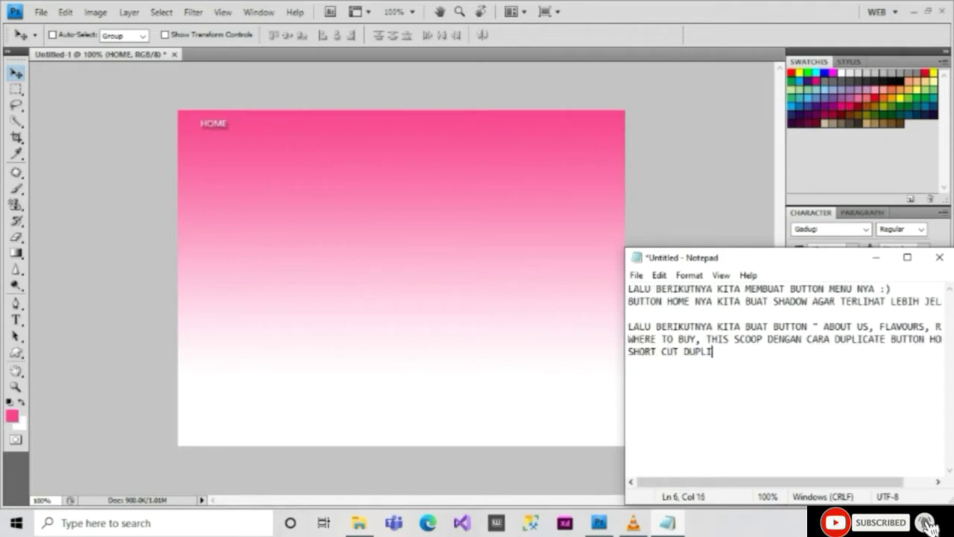
type("CATE CTRL+J :)")
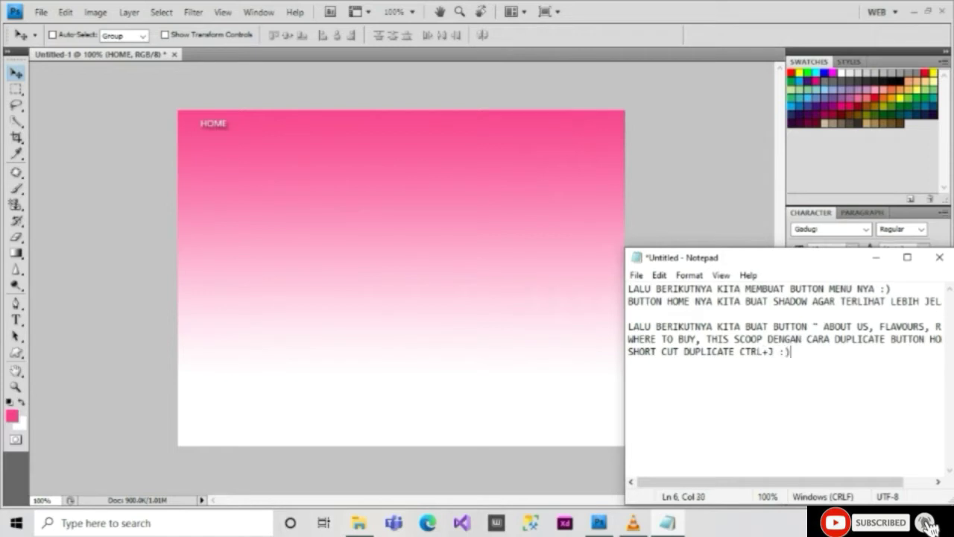
key("alt+Tab")
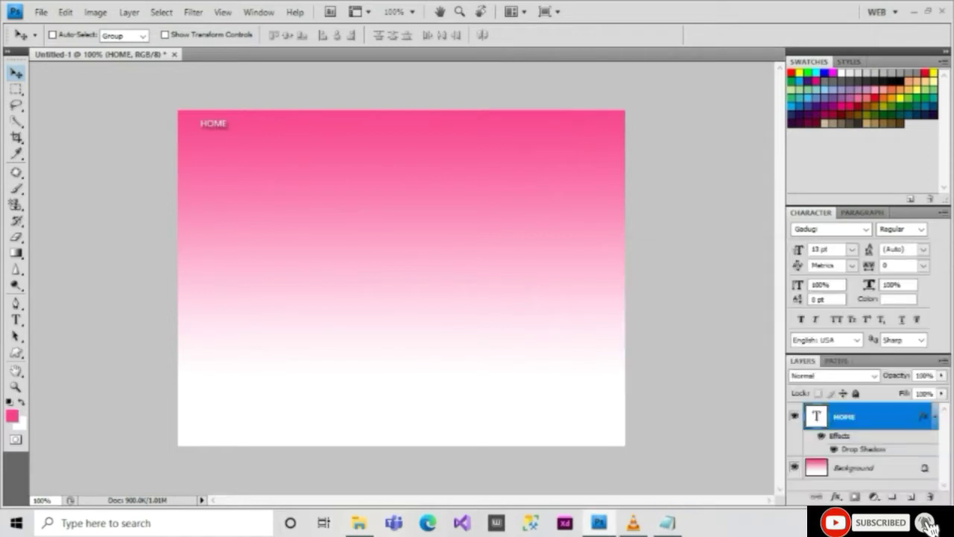
Step: Duplicate the HOME text layer and shift the copy horizontally to the right of HOME
key("ctrl+j")
key("shift+Right")
key("shift+Right")
key("shift+Right")
key("shift+Right")
key("shift+Right")
key("shift+Right")
Step: Change the text of the HOME copy to "ABOUT US"
key("t")
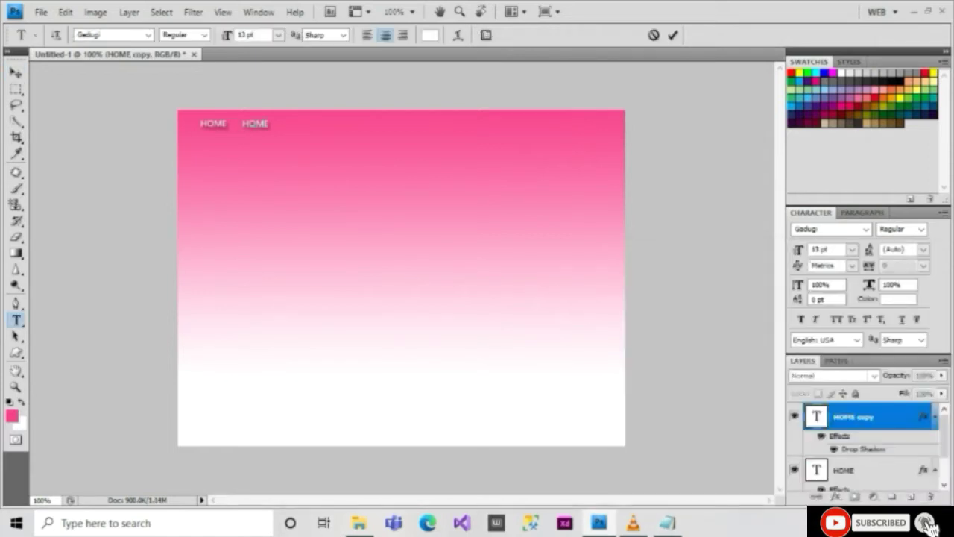
key("Return")
type("ABOUT US")
key("ctrl+Return")
Step: Duplicate the ABOUT US text layer and shift the copy horizontally to the right of ABOUT US
key("v")
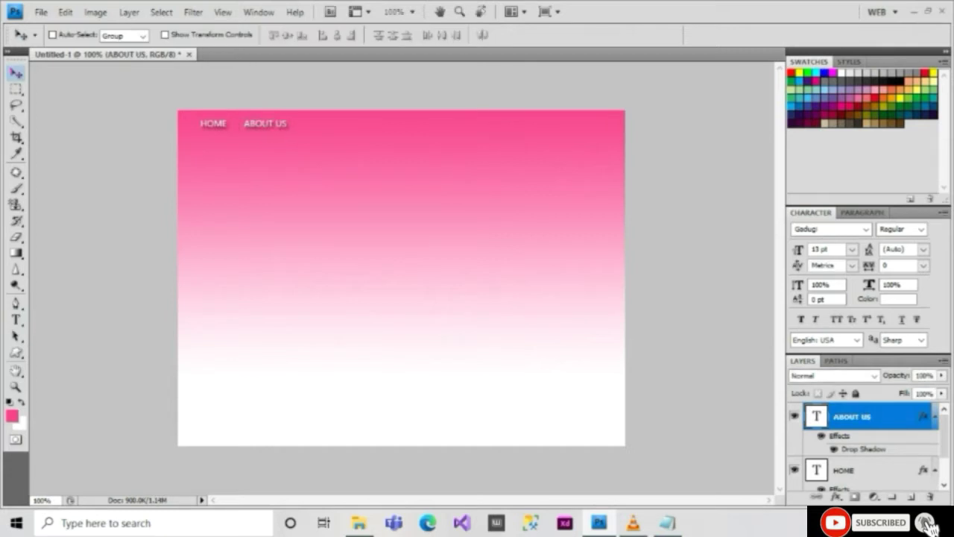
key("ctrl+j")
key("shift+Right")
key("shift+Right")
key("shift+Right")
key("shift+Right")
key("shift+Right")
key("shift+Right")
key("shift+Right")
key("shift+Right")
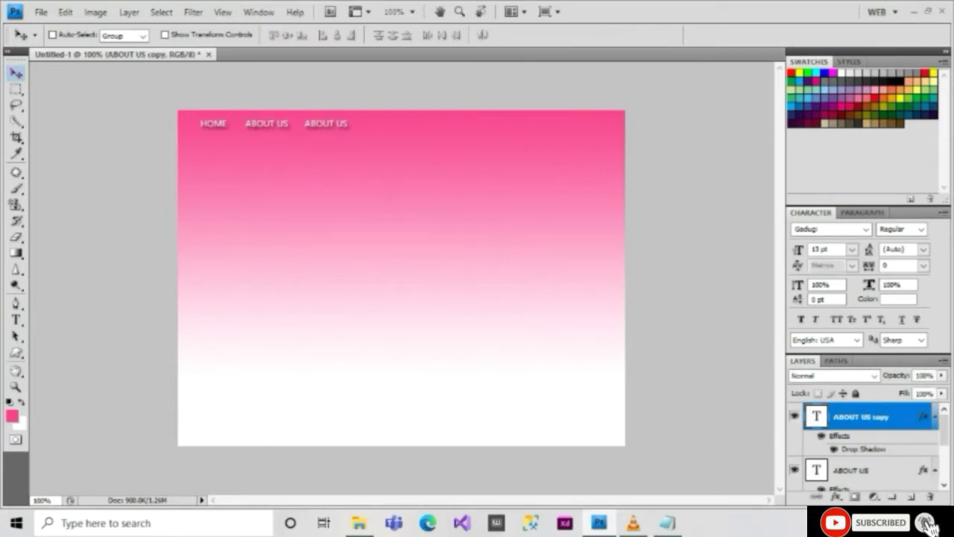
Step: Change the text of the ABOUT US copy to "FLAVOURS"
key("t")
key("Return")
type("FIA")
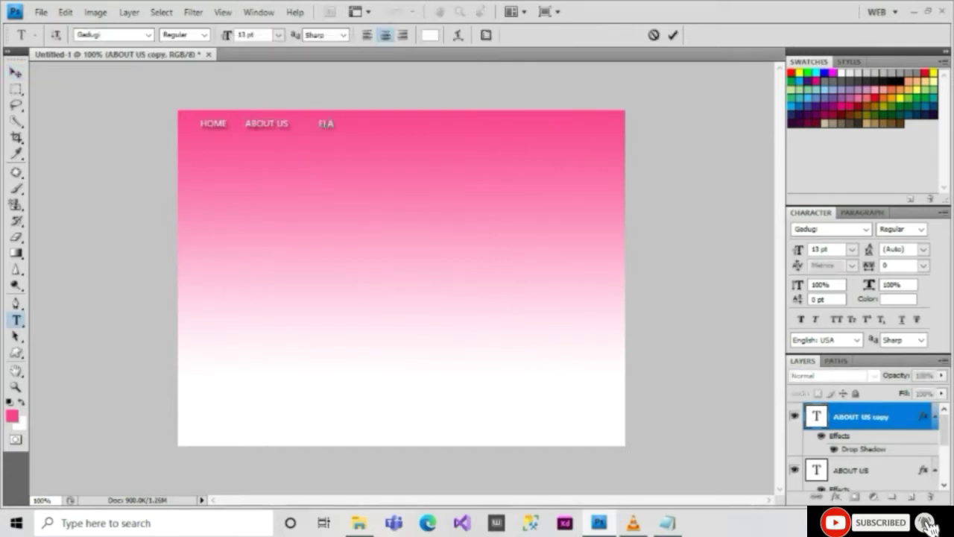
type("VOURS")
key("ctrl+Return")
Step: Duplicate the FLAVOURS text layer and shift the copy horizontally to the right of FLAVOURS
key("v")
key("ctrl+j")
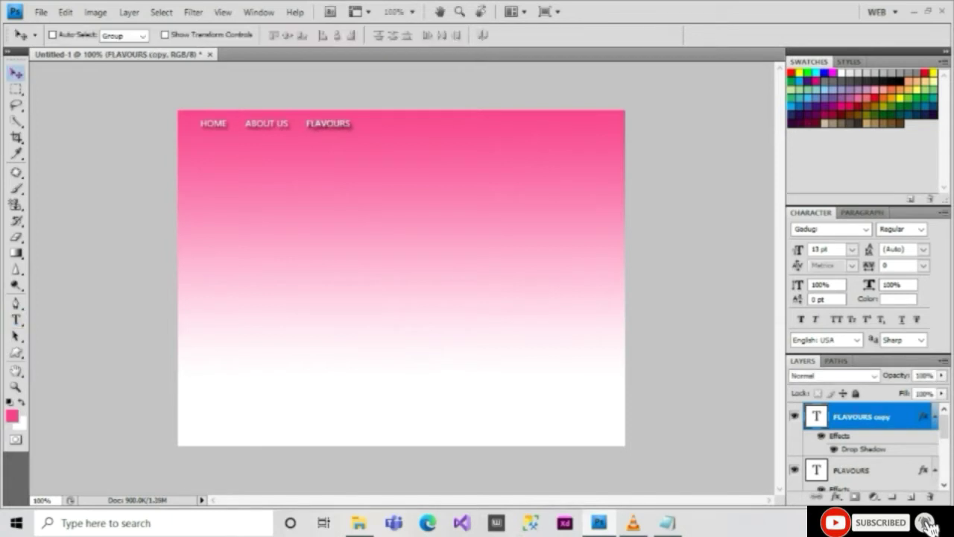
key("shift+Right")
key("shift+Right")
key("shift+Right")
key("shift+Right")
key("shift+Right")
key("shift+Right")
key("shift+Right")
key("shift+Right")
key("shift+Right")
Step: Change the text of the FLAVOURS copy to "RECIPES"
key("t")
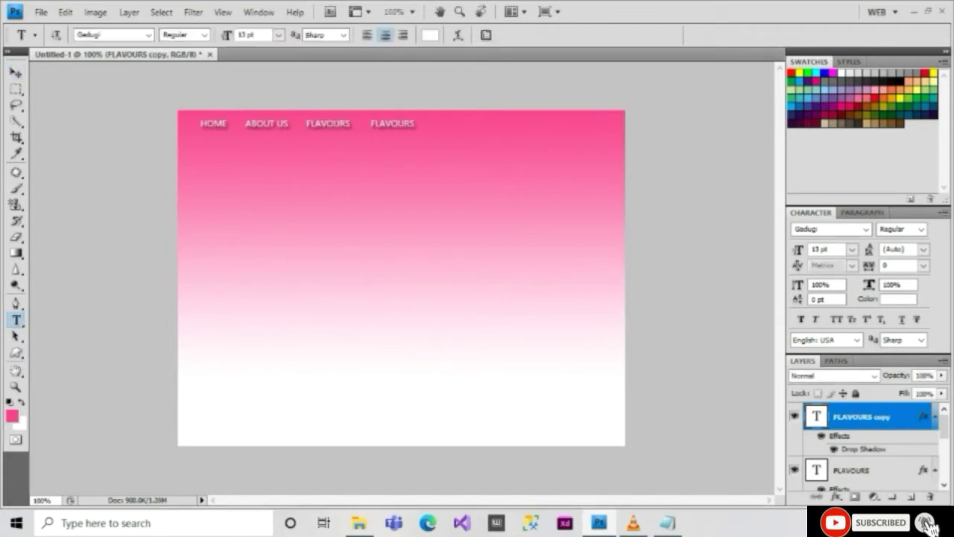
key("Return")
type("RECIPES")
key("ctrl+Return")
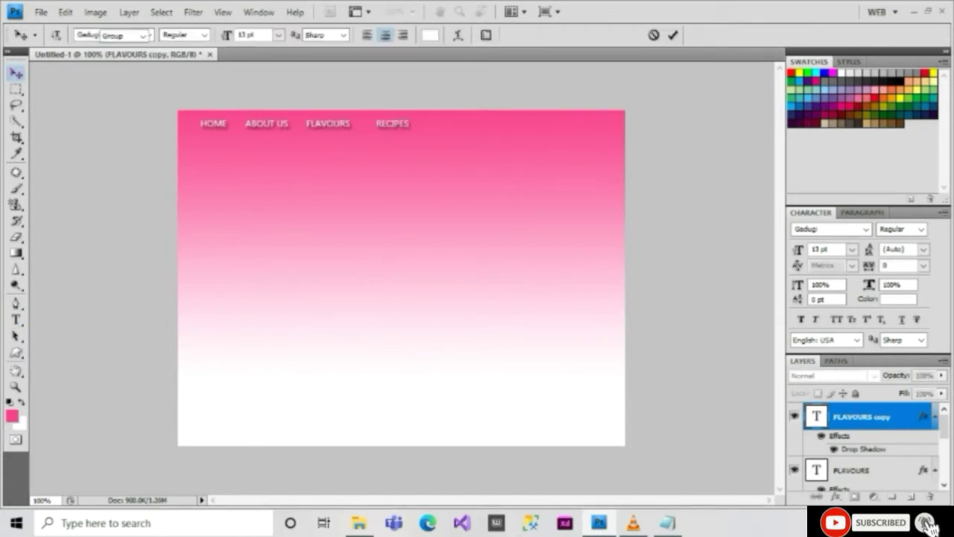
Step: Duplicate the RECIPES text layer and shift the copy horizontally to the right of RECIPES
key("v")
key("ctrl+j")
key("shift+Right")
key("shift+Right")
key("shift+Right")
key("shift+Right")
key("shift+Right")
key("shift+Right")
key("shift+Right")
key("shift+Right")
Step: Change the text of the RECIPES copy to "CONTACT US"
key("t")
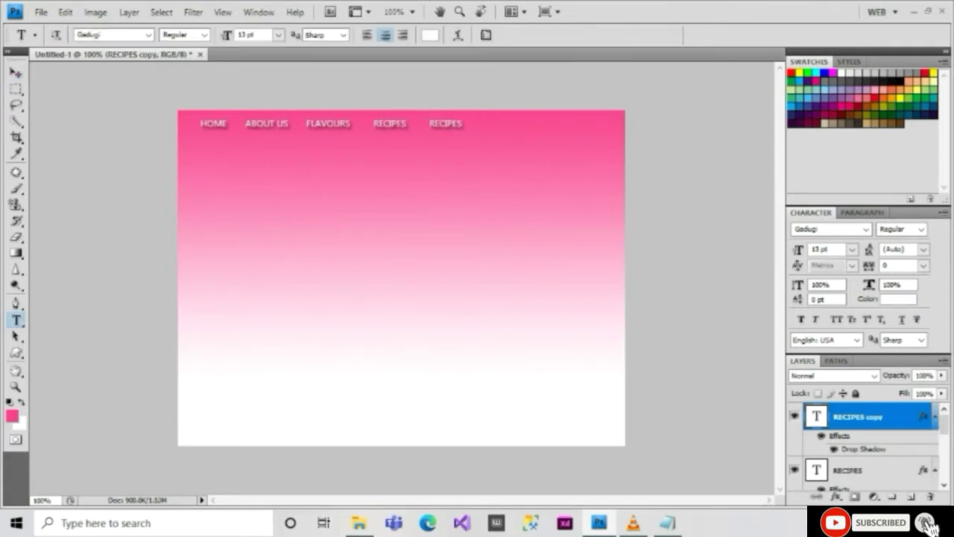
key("Return")
type("CONTA")
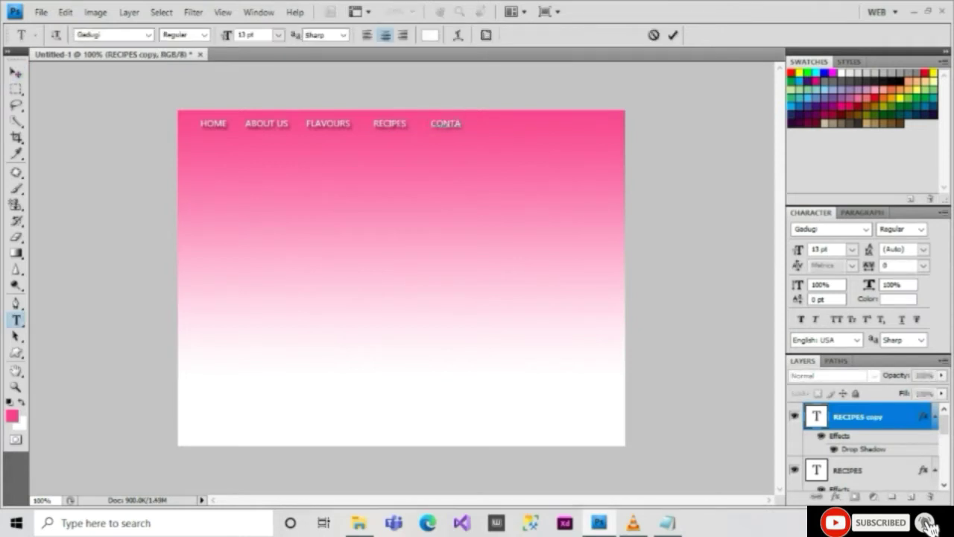
type("CT US")
key("ctrl+Return")
Step: Duplicate the CONTACT US text layer and shift the copy horizontally to the right of CONTACT US
key("v")
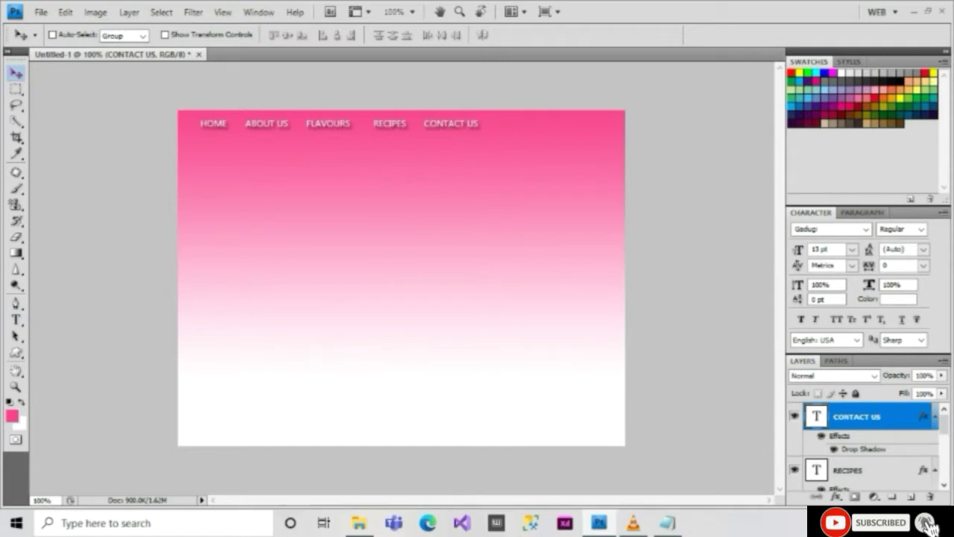
key("j")
key("ctrl+j")
key("v")
key("shift+Right")
key("shift+Right")
key("shift+Right")
key("shift+Right")
key("shift+Right")
key("shift+Right")
key("shift+Right")
key("shift+Right")
key("shift+Right")
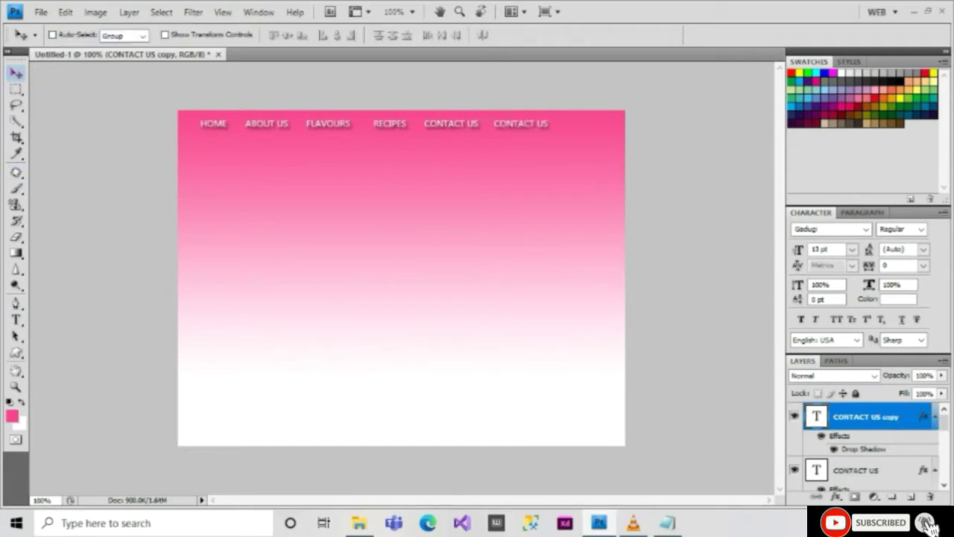
Step: Change the text of the CONTACT US copy to "WHERE TO BUY"
key("t")
triple_click(521, 123)
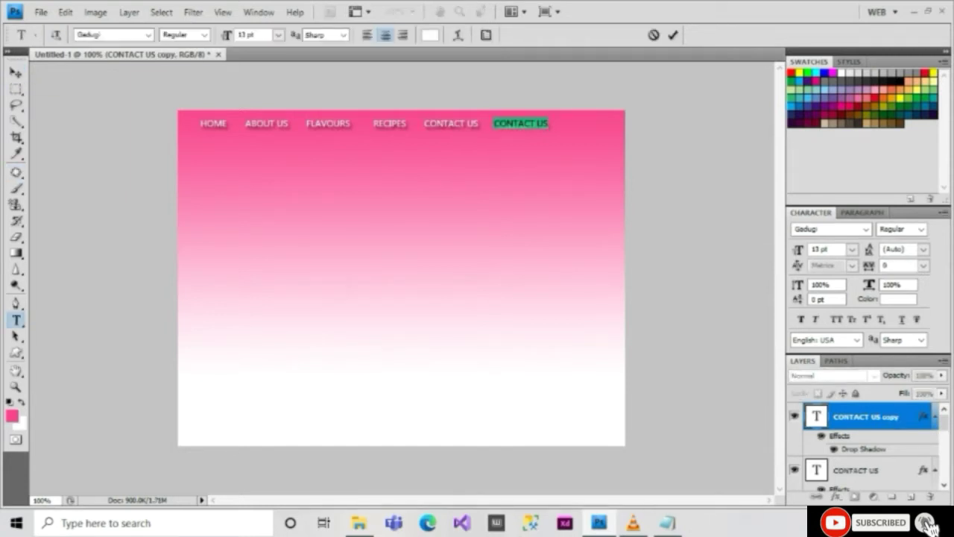
type("WHERE TO BUY")
key("ctrl+Return")
Step: Duplicate the WHERE TO BUY text layer and shift the copy horizontally to the right, up to the canvas edge
key("v")
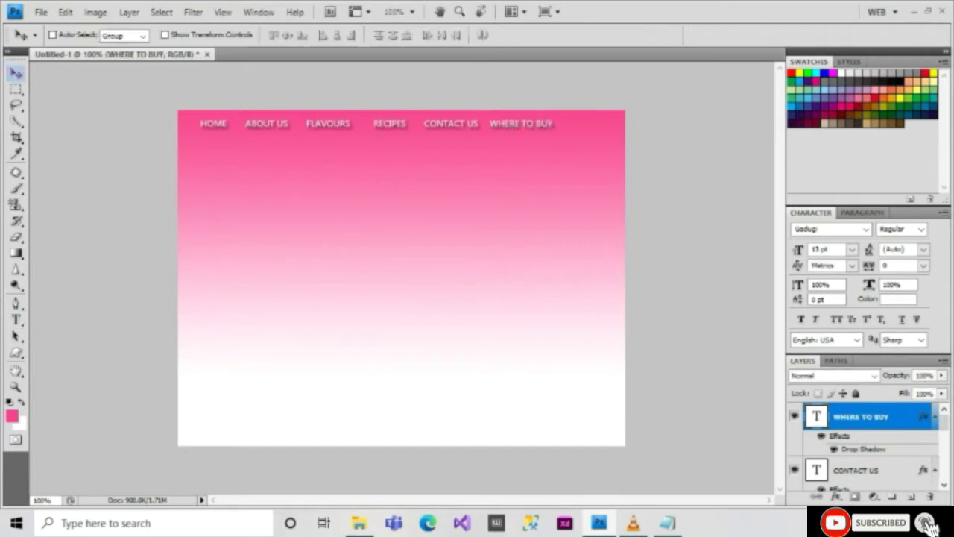
key("ctrl+j")
key("shift+Right")
key("shift+Right")
key("shift+Right")
key("shift+Right")
key("shift+Right")
key("shift+Right")
key("shift+Right")
key("shift+Right")
key("shift+Right")
key("shift+Right")
key("shift+Right")
Step: Change the text of the WHERE TO BUY copy to "THE SCOOP"
key("t")
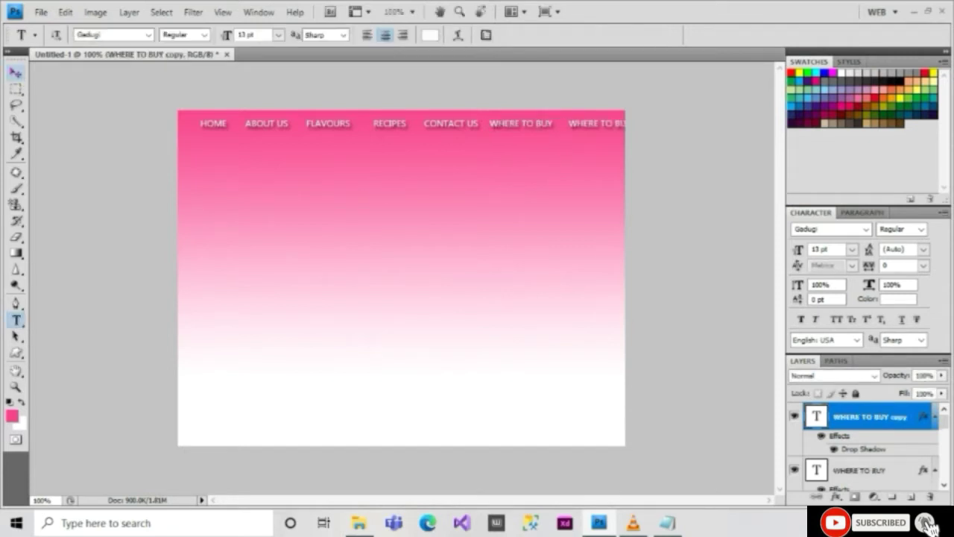
triple_click(600, 123)
type("THE SCOOP")
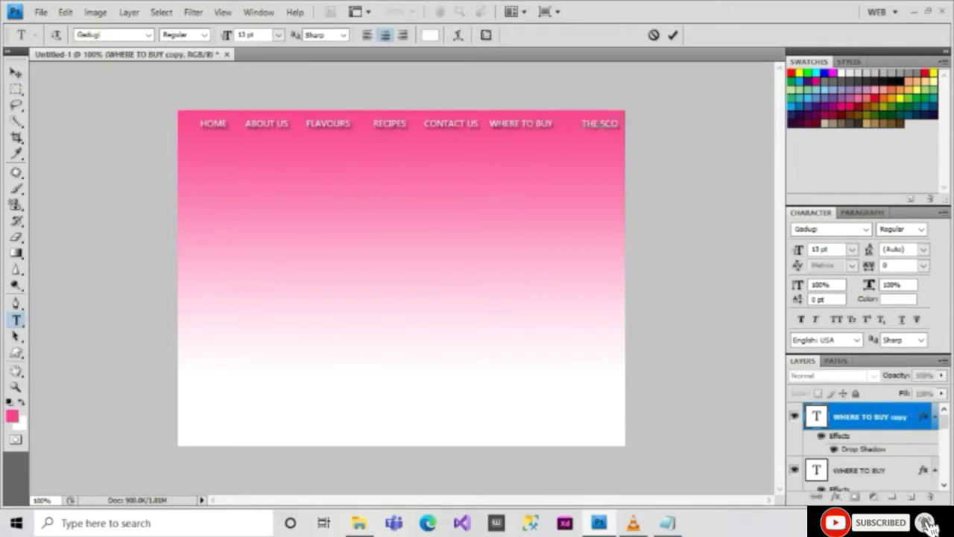
Step: Set the font size of THE SCOOP to 12 pt and move the text left, away from the canvas edge
triple_click(600, 123)
scroll(246, 35, "down", 2)
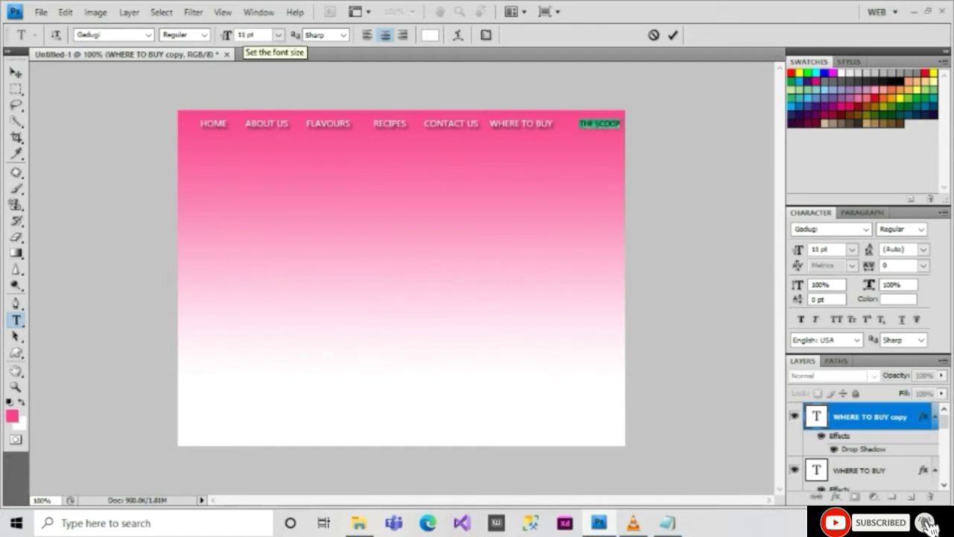
left_click(15, 72)
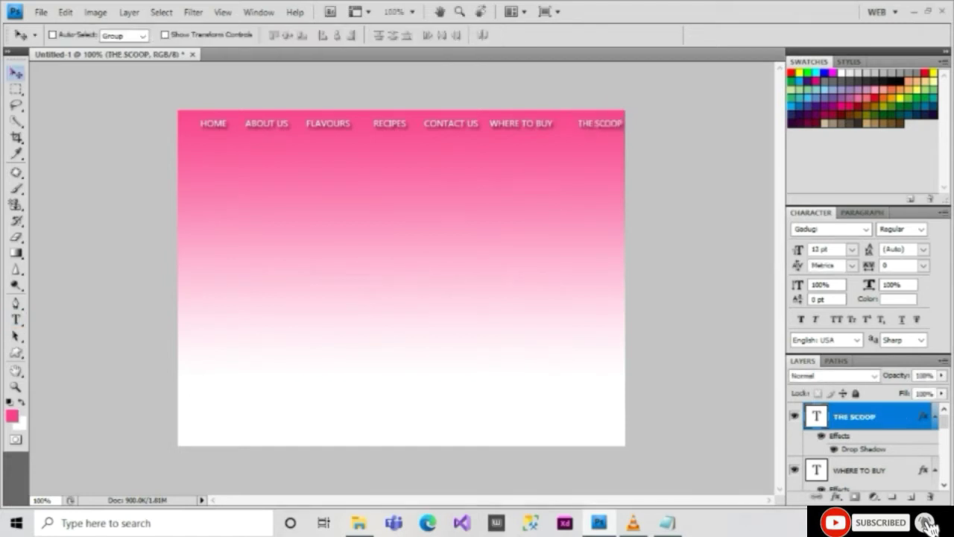
Step: Set the font size of the WHERE TO BUY and CONTACT US texts to 12 pt
key("t")
triple_click(521, 123)
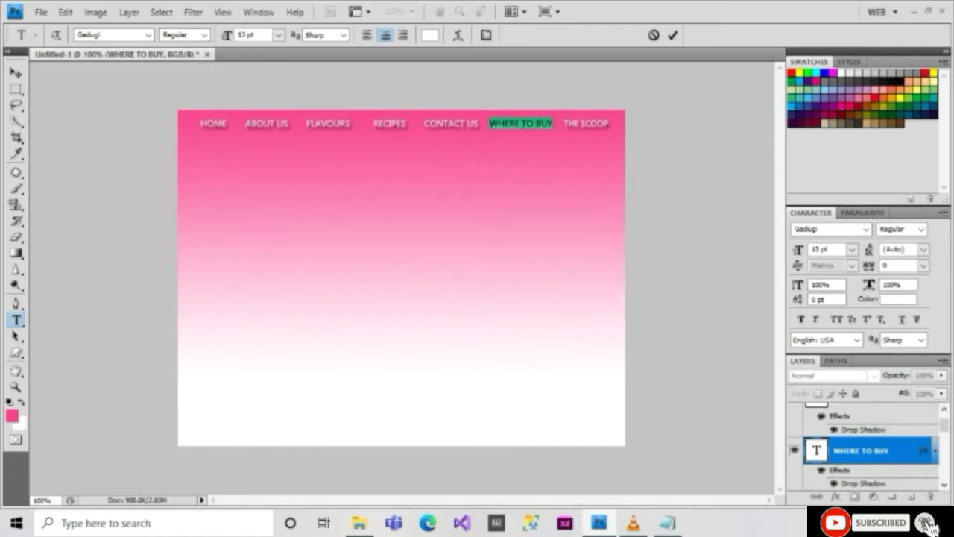
triple_click(450, 123)
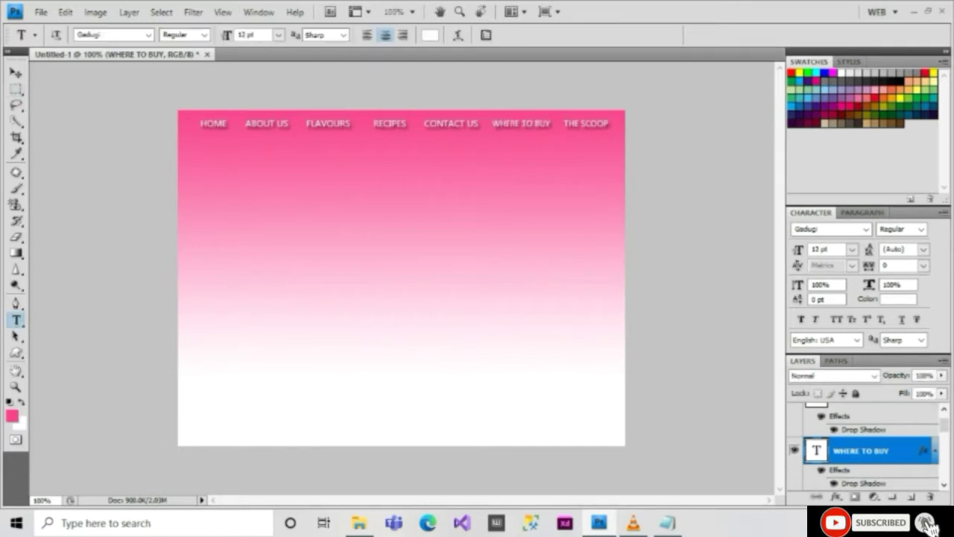
key("ctrl+Return")
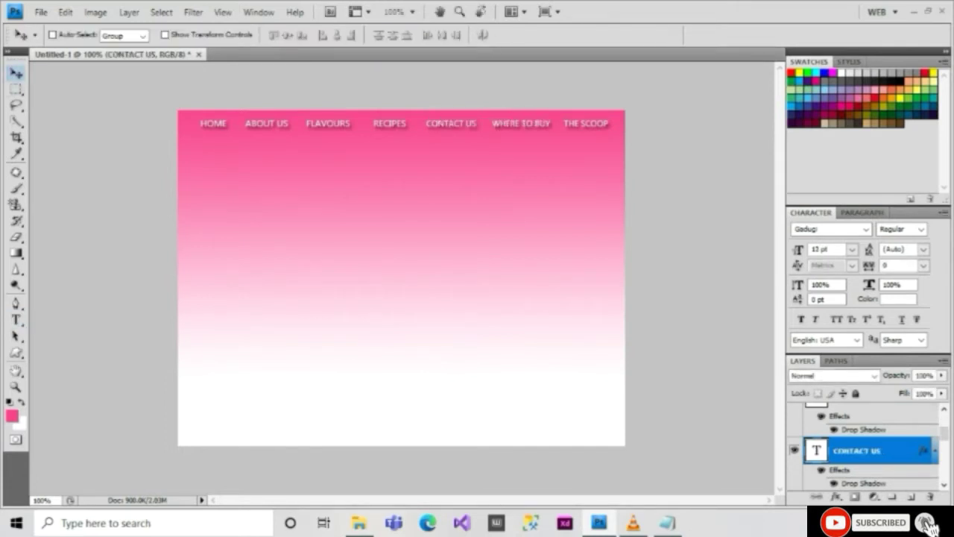
Step: Set the font size of the RECIPES, FLAVOURS and ABOUT US texts to 12 pt
triple_click(390, 123)
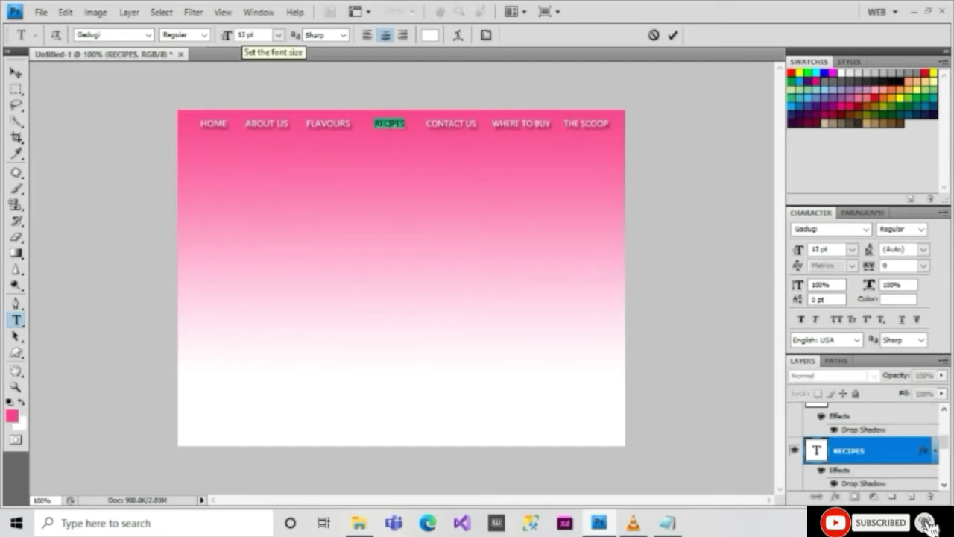
key("ctrl+Return")
triple_click(328, 123)
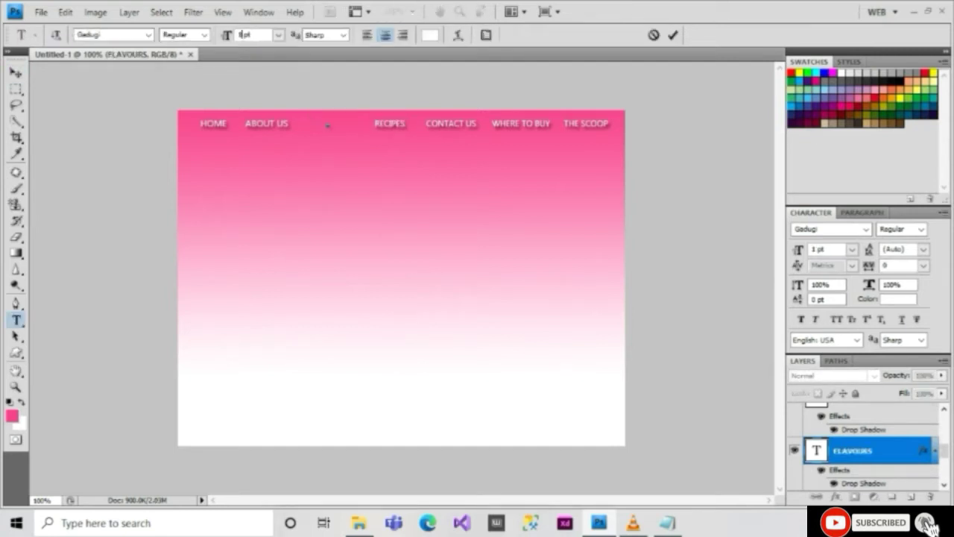
key("ctrl+Return")
key("ctrl+Return")
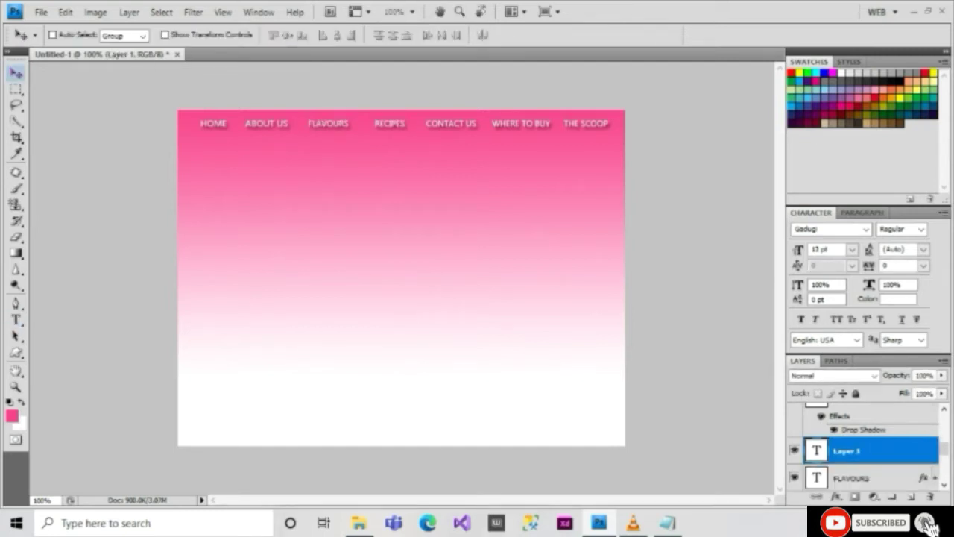
triple_click(266, 123)
key("ctrl+Return")
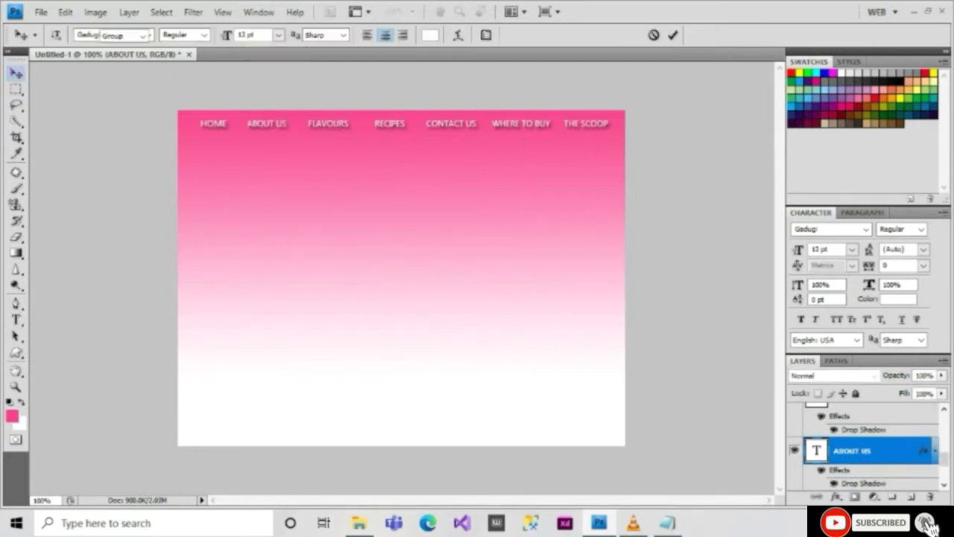
Step: Set the font size of the HOME text to 12 pt
triple_click(213, 123)
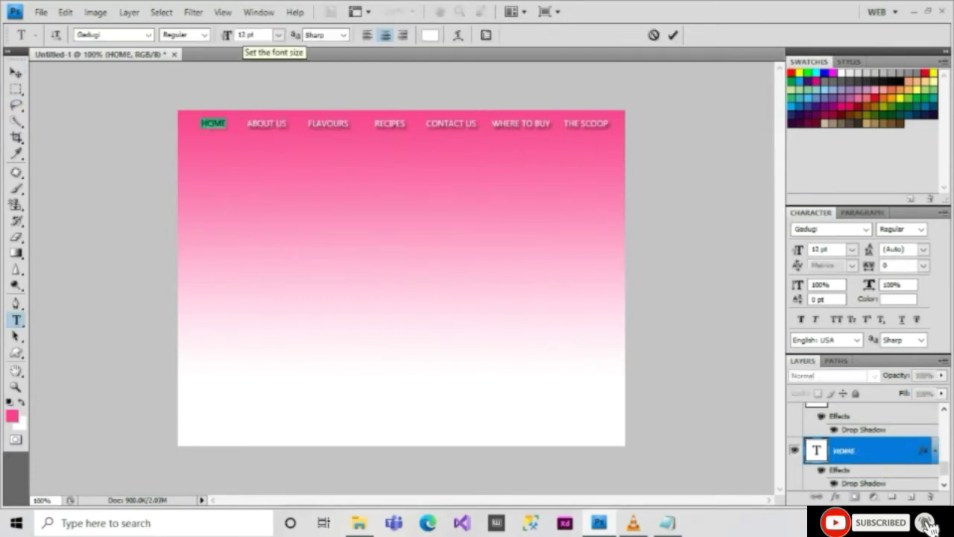
key("ctrl+Return")
Step: Replace the Notepad text with "SETELAH ITU, KITA BUAT OBJECT COKLAT SEBAGAI HEADER :)" and "TAPI OBJECT TERSEBUT DI SELECTION DULU MENGGUNAKAN PHOTOSHOP"
left_click(667, 522)
key("ctrl+a")
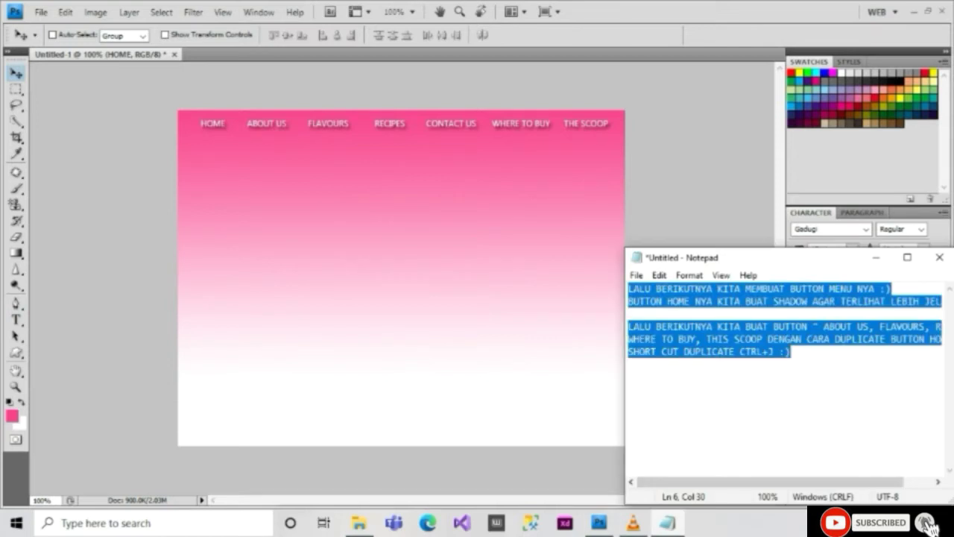
type("SETELAH ITU,")
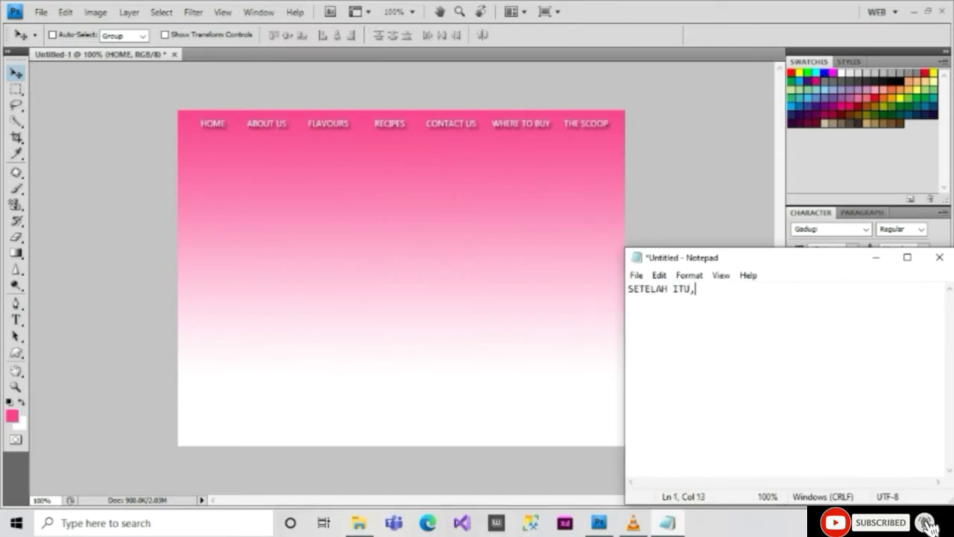
type(" KITA BUAT OBJECT COKLAT ")
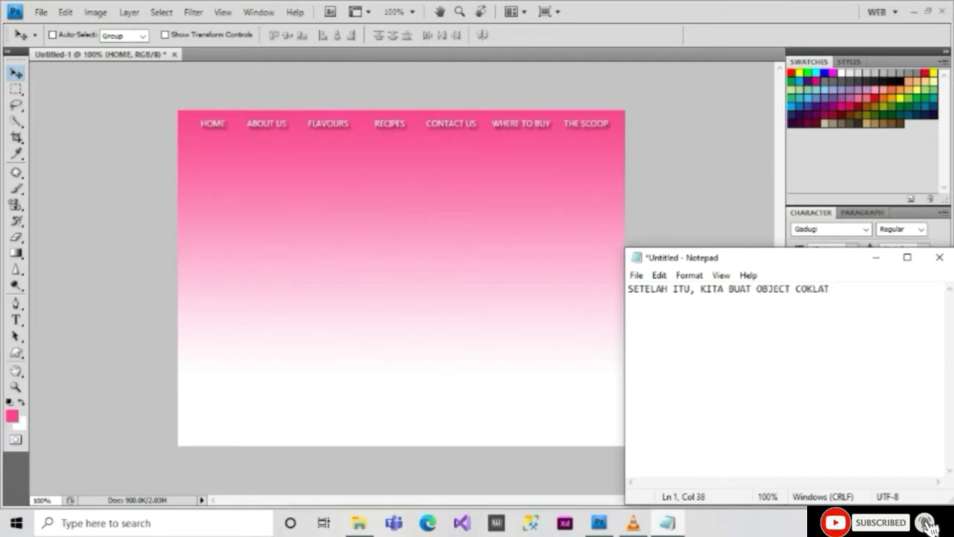
type("SEBAGAI HEADER :")
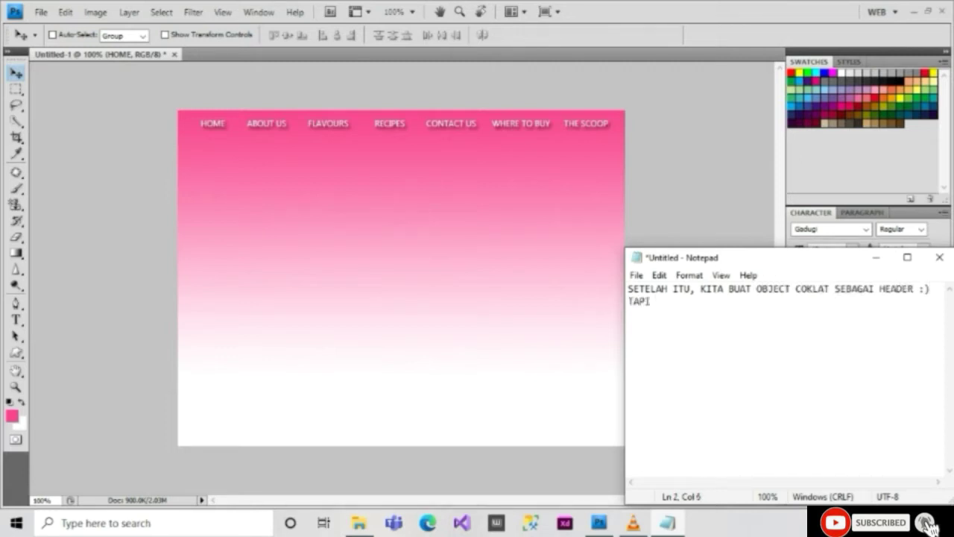
type(" OBJECT TERSEBUT DI SELECTION DULU ")
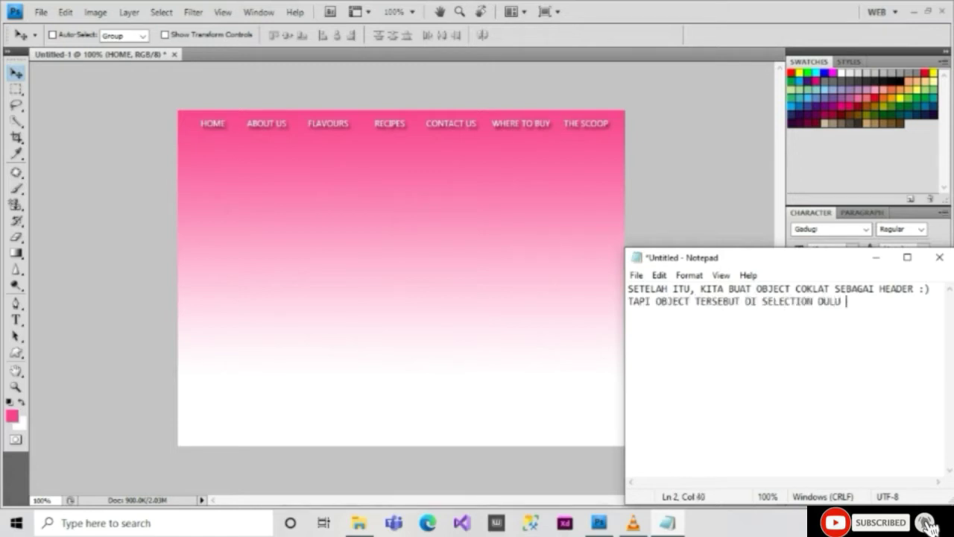
type("MENGGUNAKAN PHOTOSHOP")
key("Return")
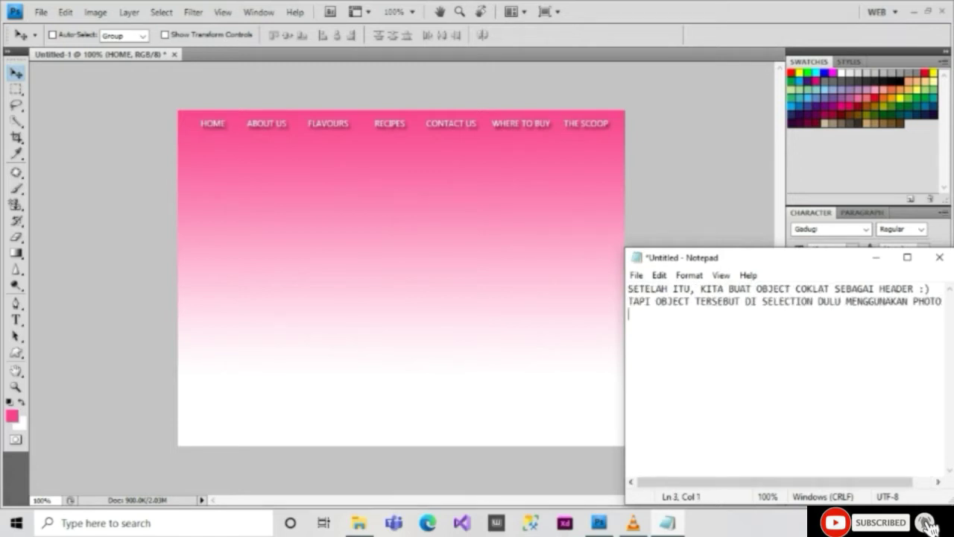
Step: Add the line "SAYA AKAN MENAMPILKAN YANG SUDAH DI SELECTION" to the Notepad text
type("SAYA AKAN MENAMPILKAN YANG SUDAH MENJ")
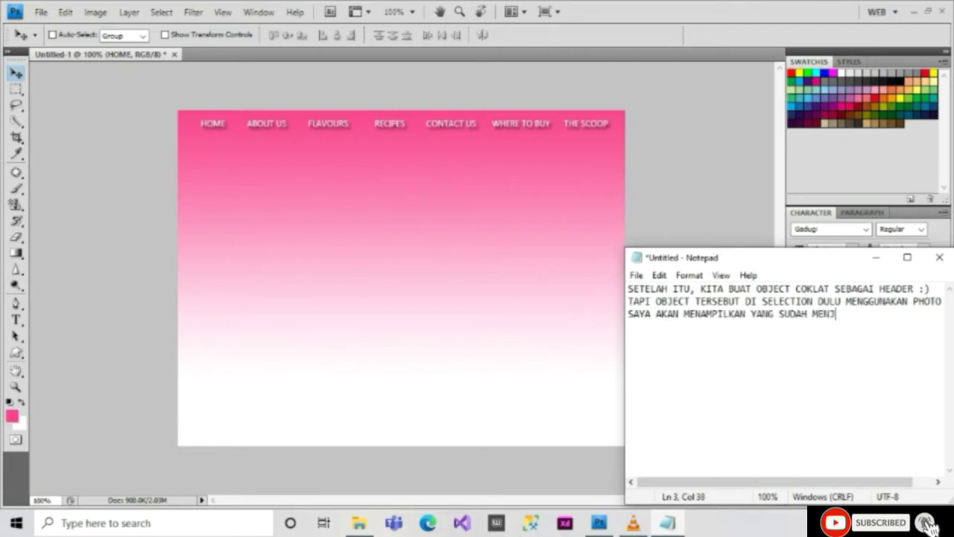
type("ADI")
key("BackSpace")
key("BackSpace")
key("BackSpace")
key("BackSpace")
key("BackSpace")
key("BackSpace")
key("BackSpace")
type("DI SELECTION")
key("Return")
Step: Switch to Photoshop and copy the chocolate drip layer, Layer 1 copy 3, from ICE CREAM.psd into Untitled-1 below the menu texts
key("alt+Tab")
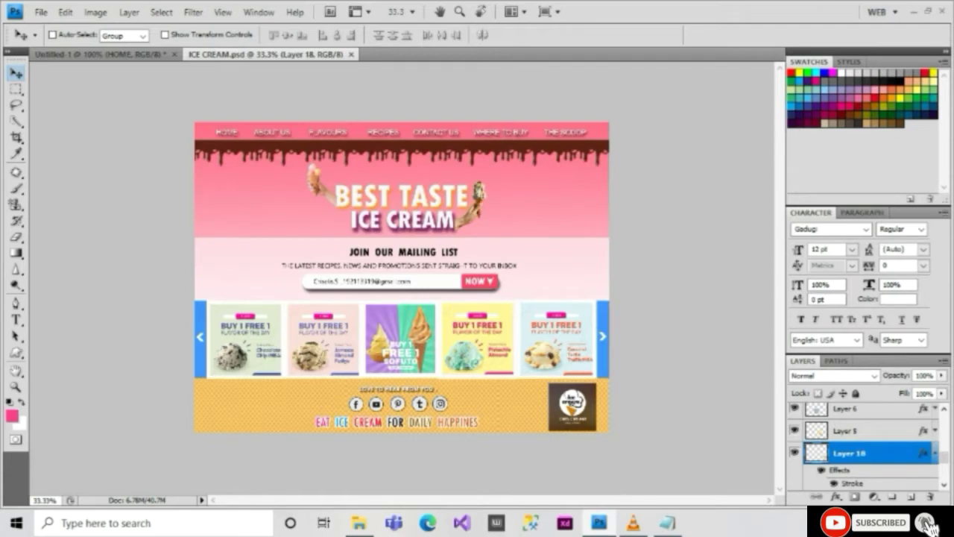
key("Delete")
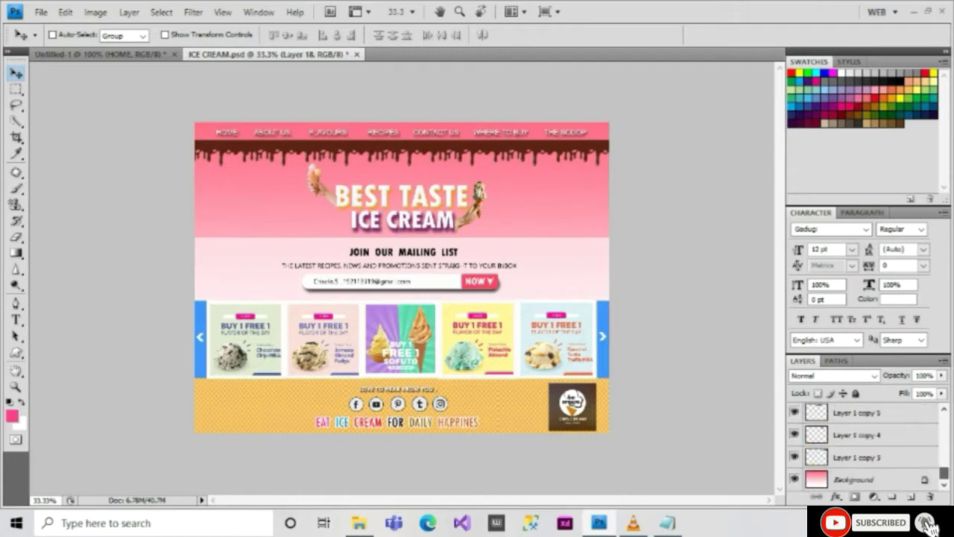
right_click(857, 456)
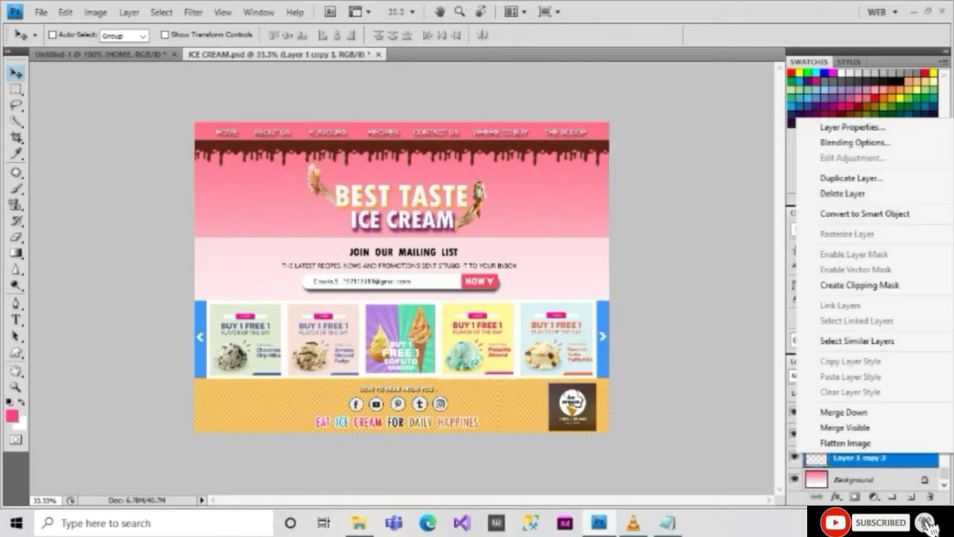
key("Escape")
left_click(145, 54)
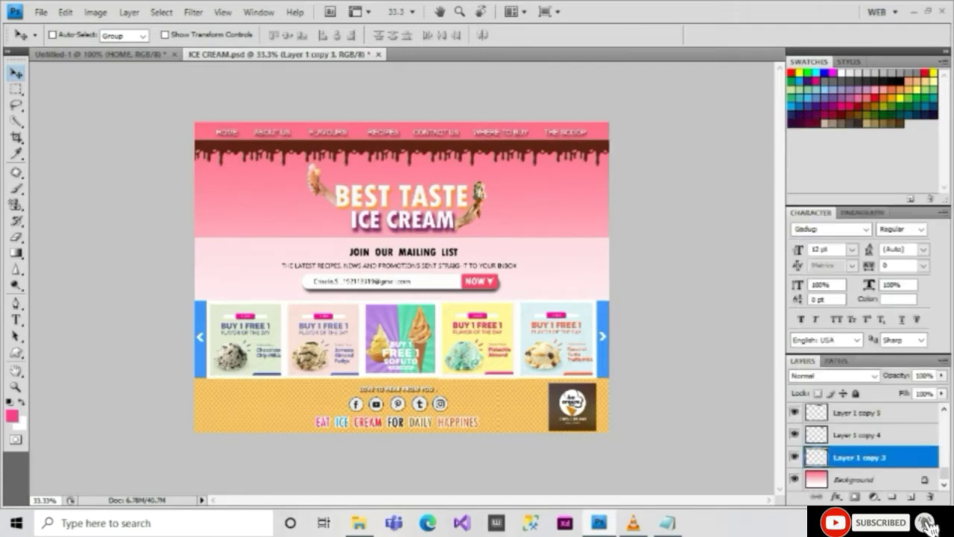
left_click(302, 55)
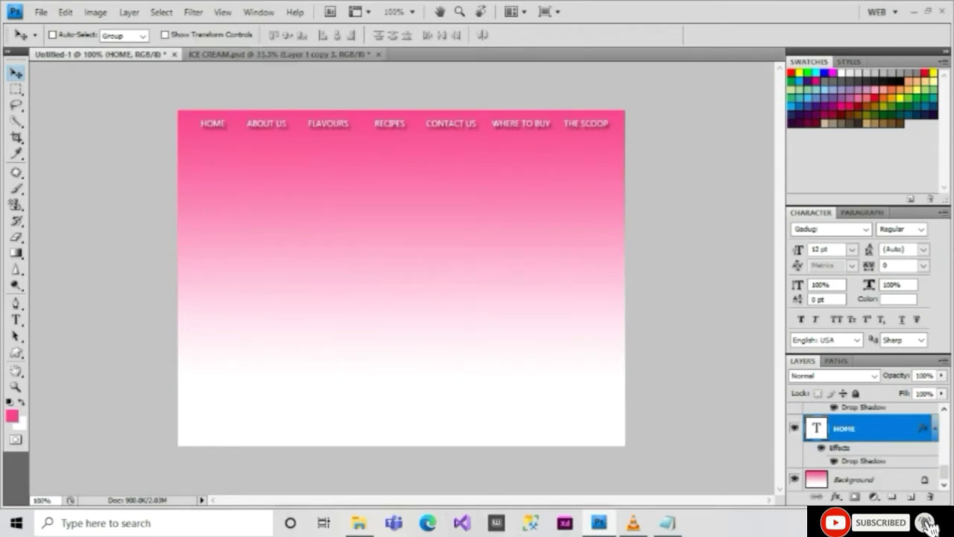
left_click_drag(578, 153, 280, 184)
Step: Shrink the chocolate drip and repeat it in a row across the full page width, directly below the menu texts
key("ctrl+t")
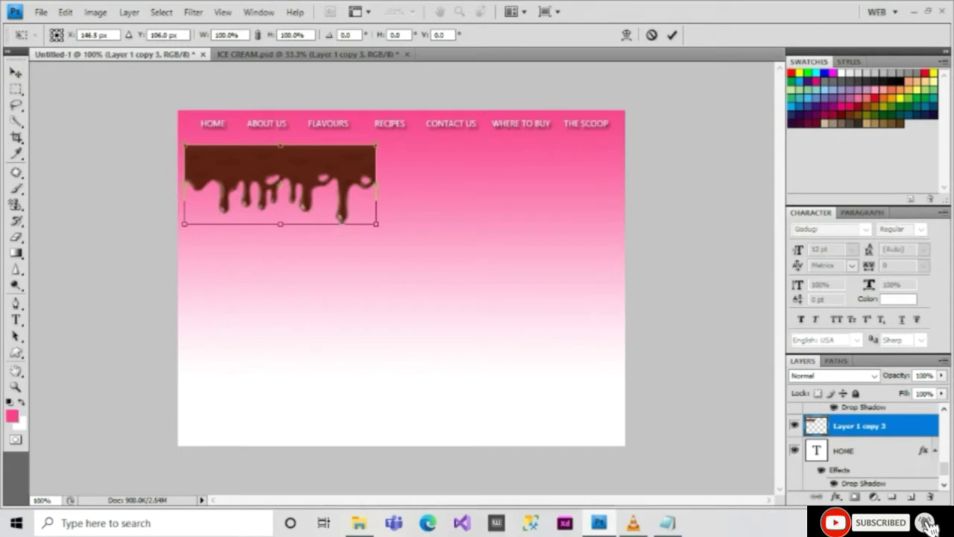
left_click_drag(375, 145, 589, 142)
key("Return")
Step: Switch to Notepad and replace the text with "BEGINILAH TAMPILAN OBJECT COKLAT" and "JANGAN LUPA DI DUPLICATE OBJECT NYA YA :)"
key("alt+Tab")
key("ctrl+a")
type("BEGINI")
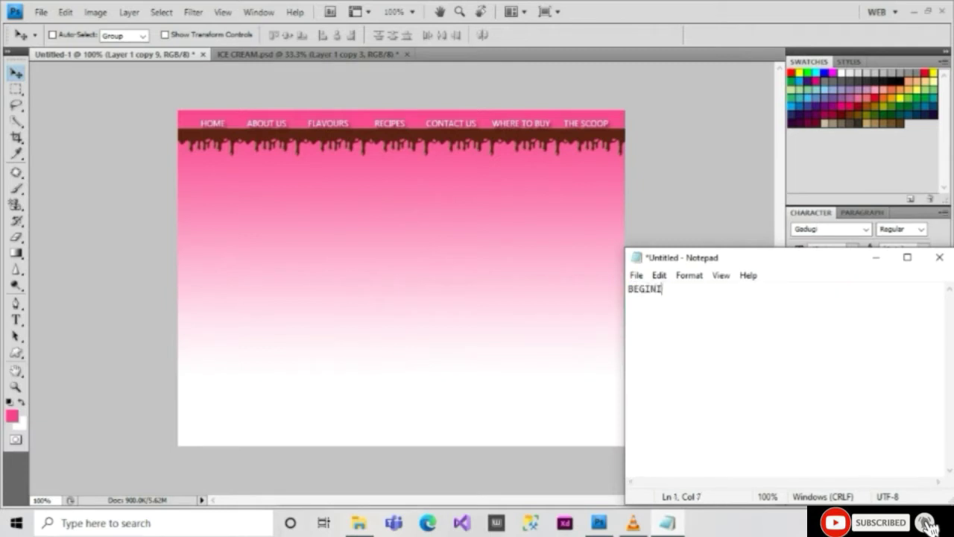
type("LAH TAMPILAN OBJECT COL")
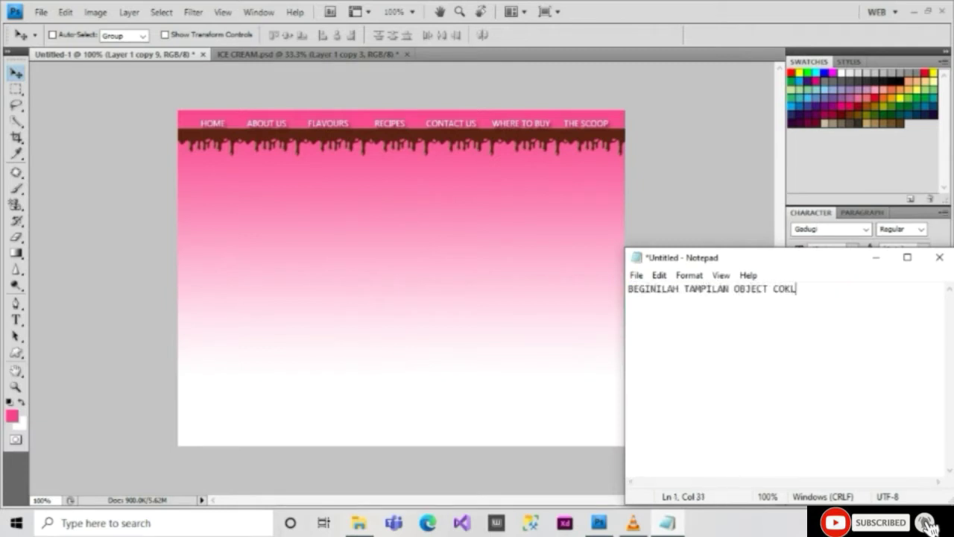
type("KLAT")
key("Return")
type("JANGAN LUPA DI DUPLICATE ")
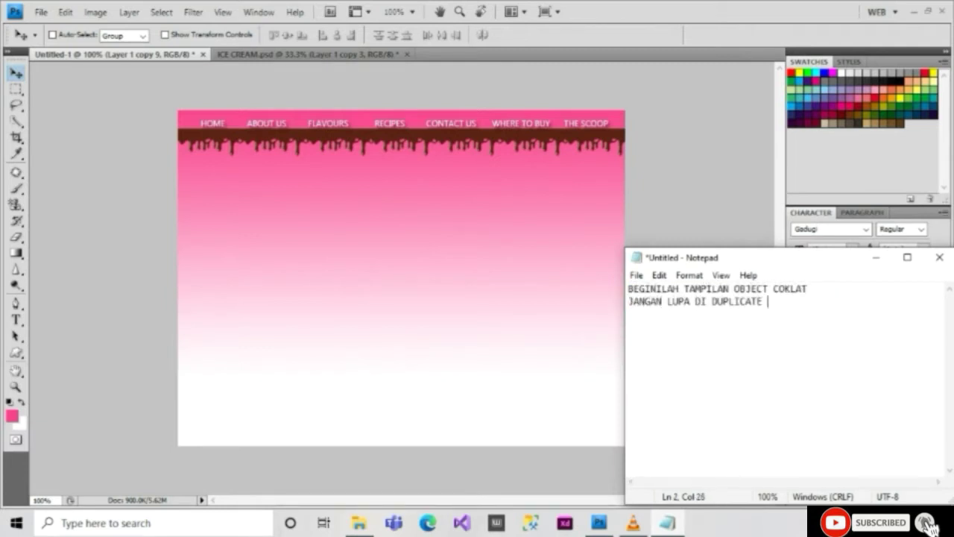
type("OBJECT NYA YA :)")
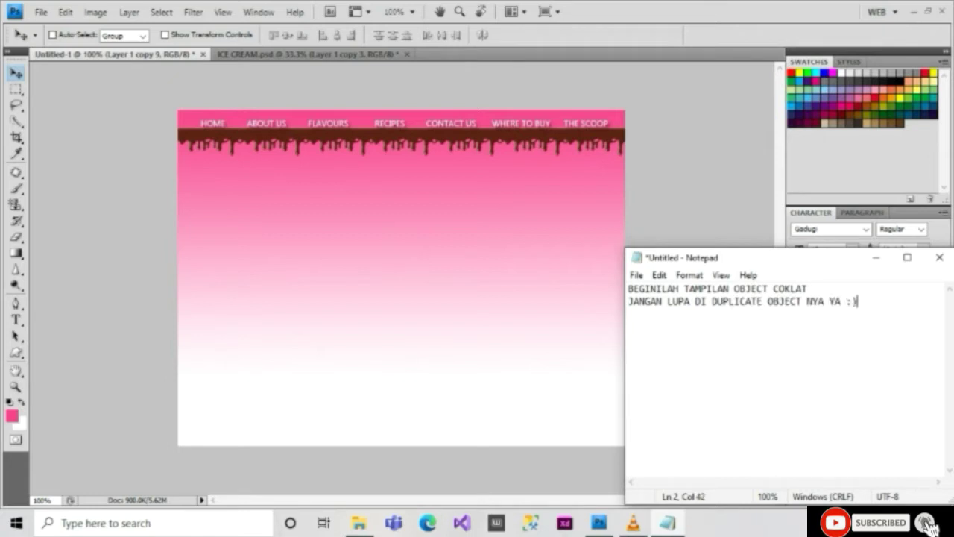
Step: Replace the Notepad text with "SETELAH ITU KITA MEMBUAT JUDUL NYA :)"
key("ctrl+a")
type("SE")
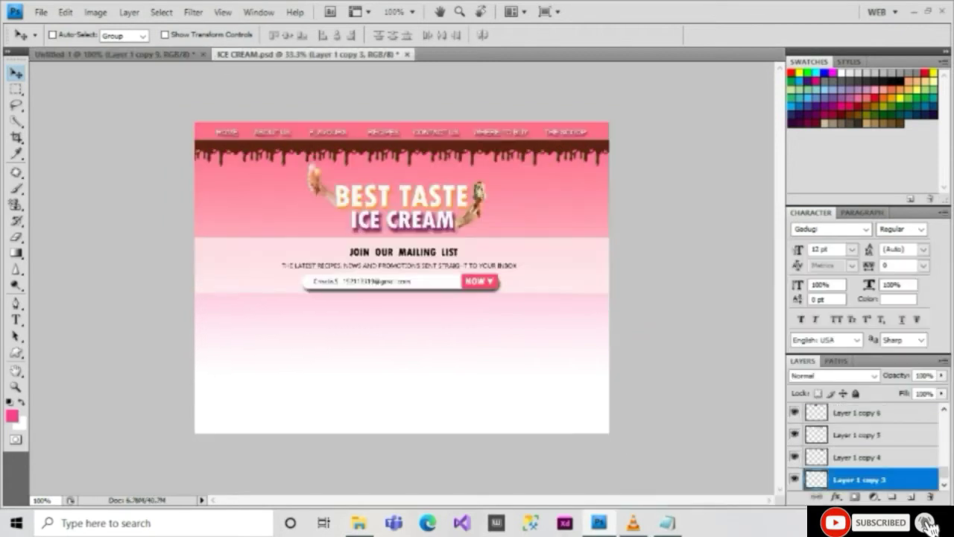
Step: Copy the BEST TASTE title text from ICE CREAM.psd into Untitled-1 and centre it below the chocolate drips
key("t")
double_click(816, 416)
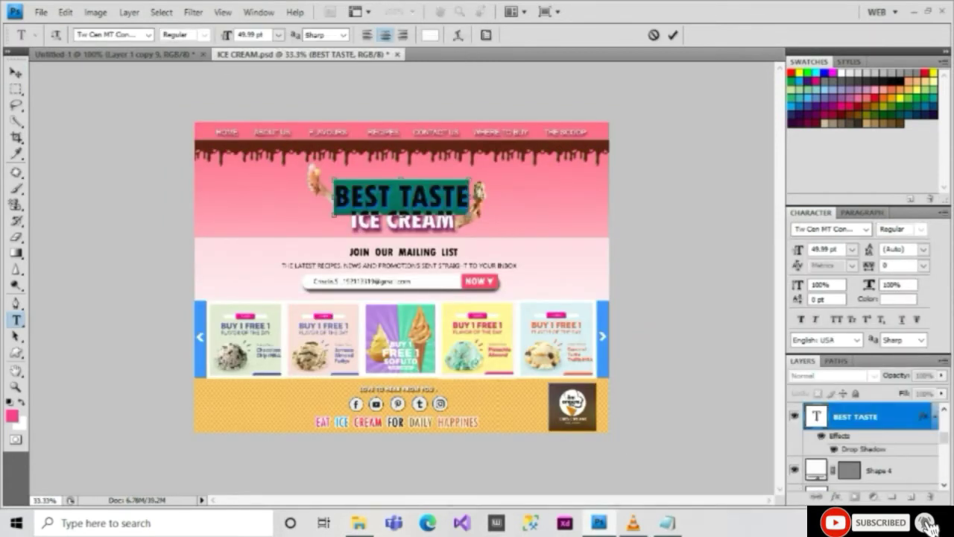
key("ctrl+c")
left_click(112, 55)
left_click(279, 217)
key("ctrl+v")
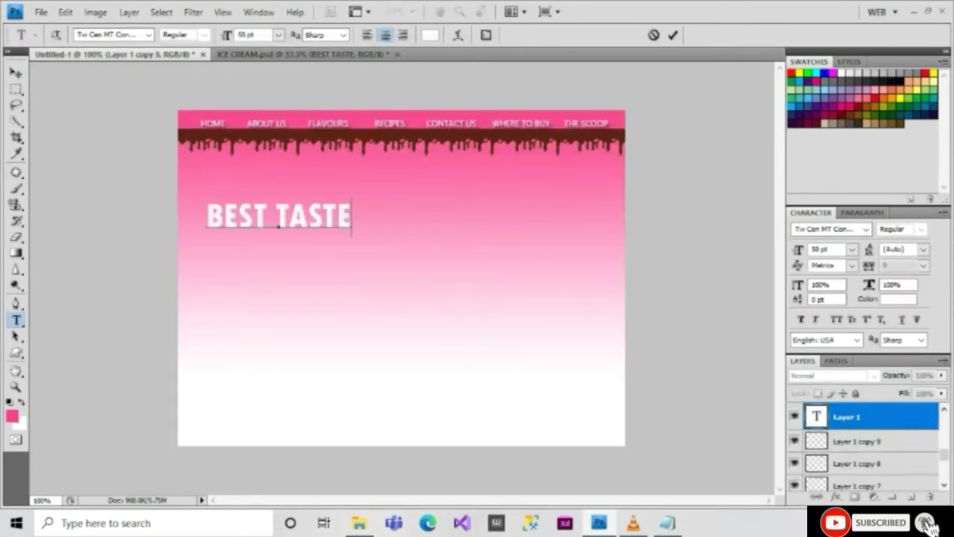
left_click(16, 73)
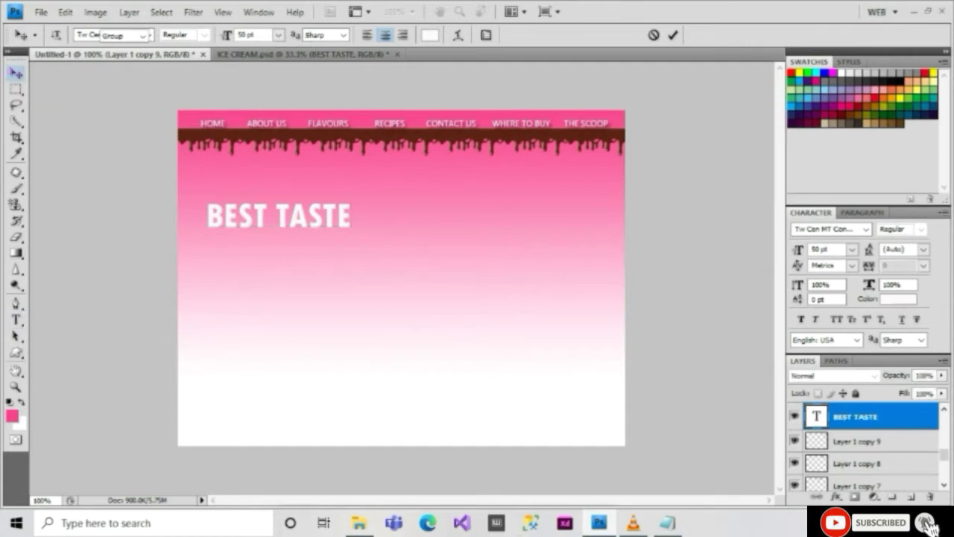
left_click_drag(279, 215, 398, 192)
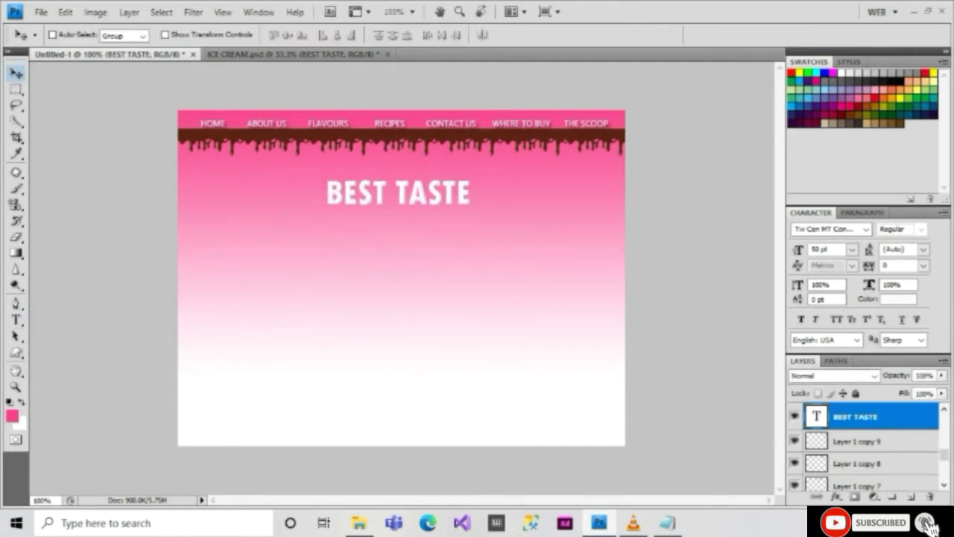
Step: Switch to Notepad and add the line "JUDULNYA AGAR LEBIH MENARIKA KITA TAMBAHKAN DROP SHADOW"
key("alt+Tab")
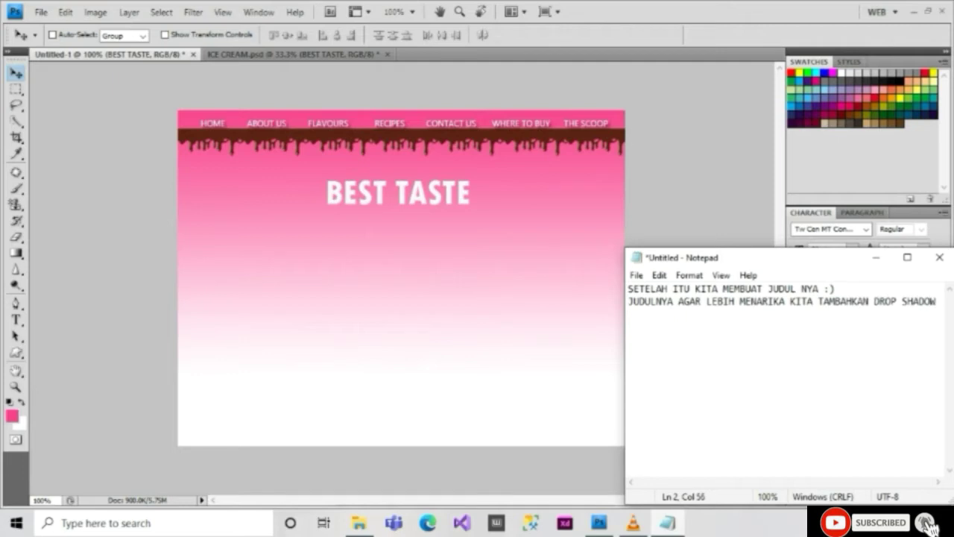
Step: Switch to Photoshop and add a drop shadow in the yellow colour #fccc0e to the BEST TASTE text layer
key("alt+Tab")
right_click(852, 418)
left_click(841, 34)
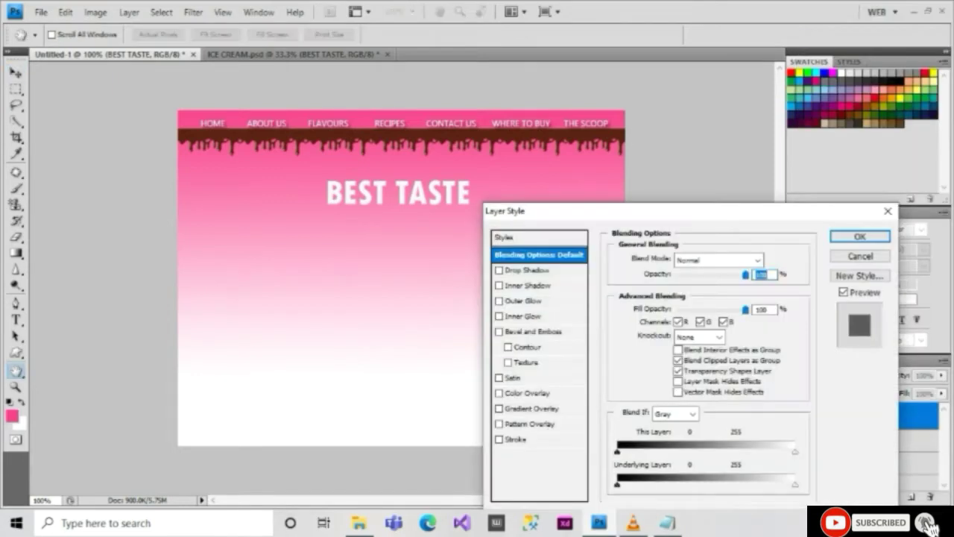
left_click(527, 269)
left_click(761, 272)
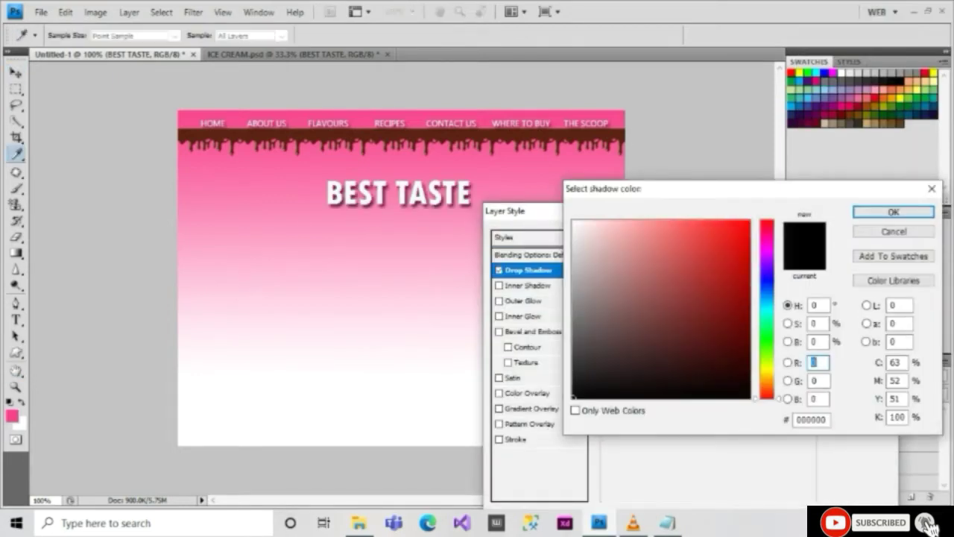
left_click(766, 383)
left_click_drag(734, 223, 731, 224)
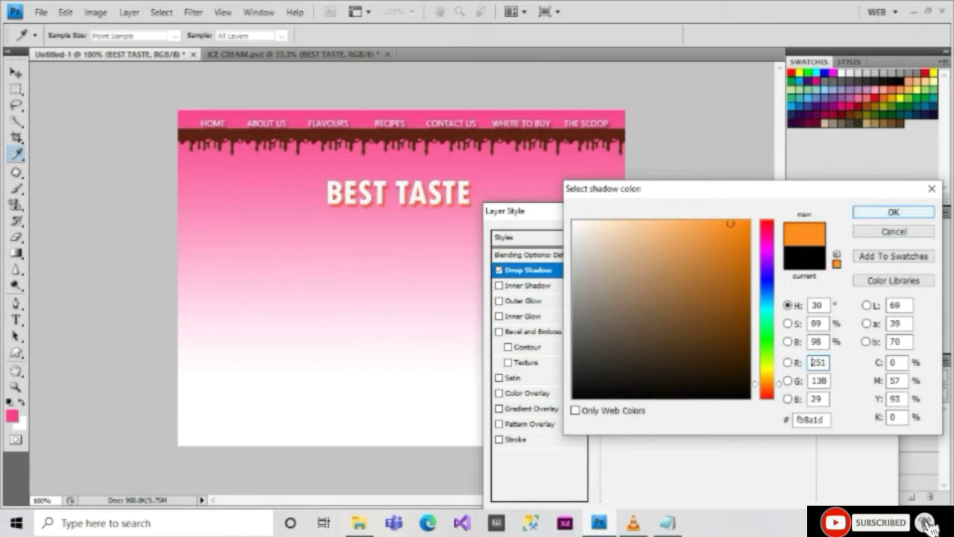
type("fccc0e")
key("Tab")
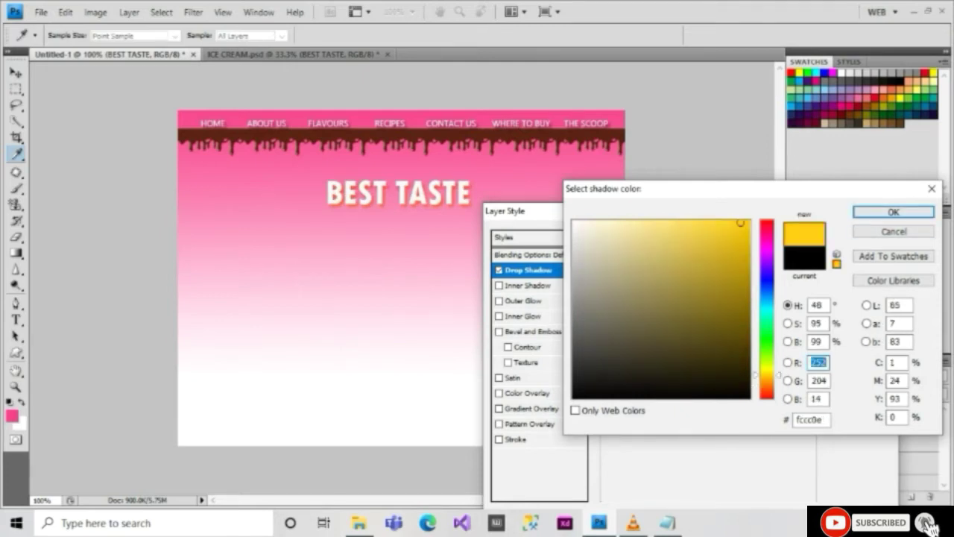
key("Return")
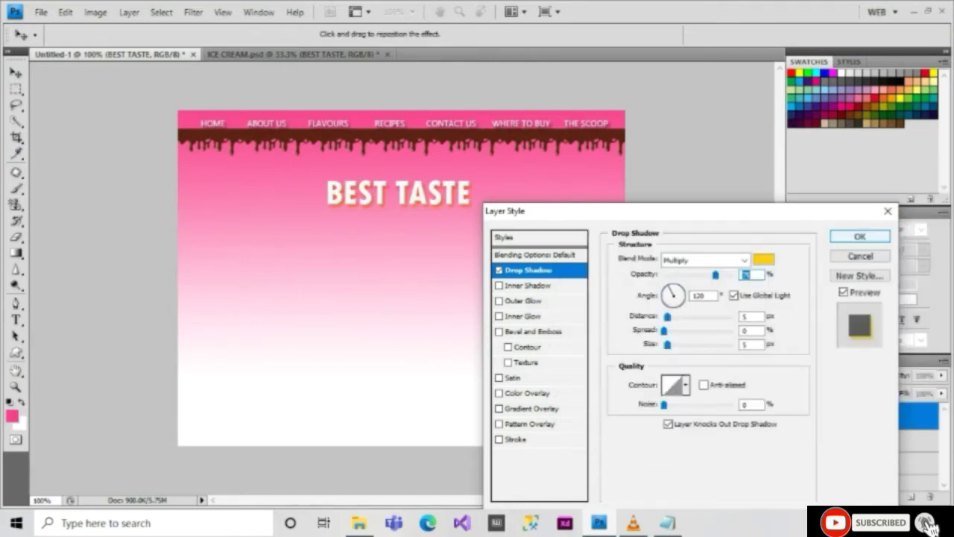
key("Return")
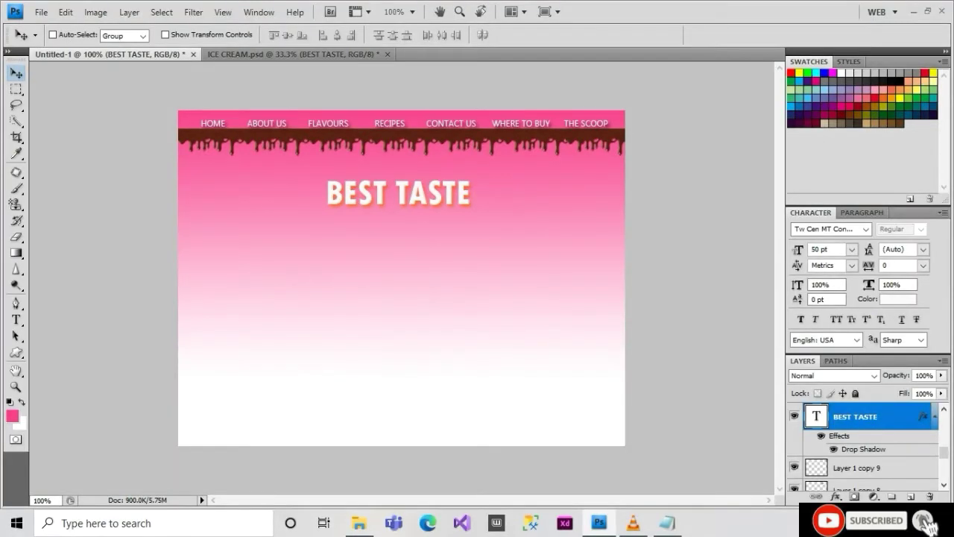
Step: Duplicate the BEST TASTE text layer and move the copy down to sit directly below the original
key("ctrl+j")
key("shift+Down")
key("shift+Down")
key("shift+Down")
key("shift+Down")
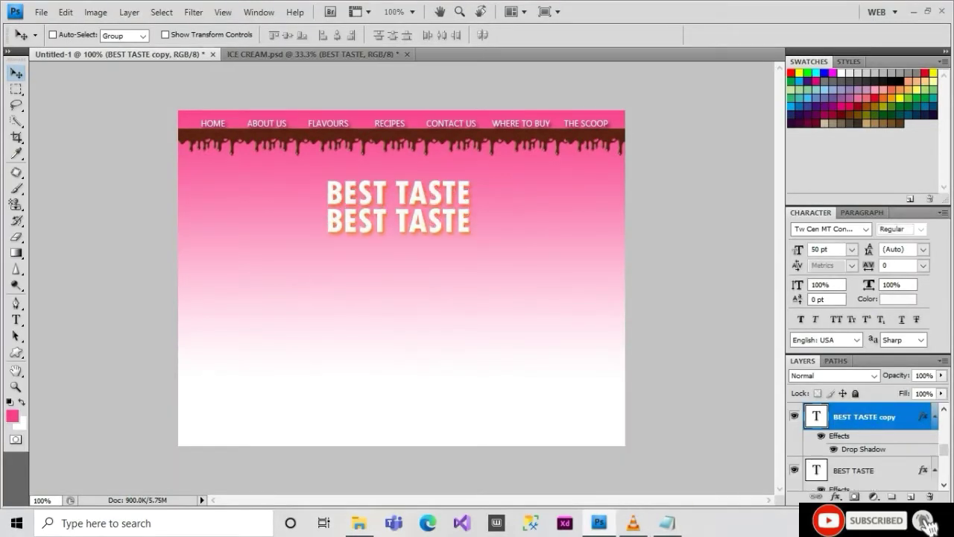
Step: Change the text of the BEST TASTE copy to "ICE CREAM" and set its font size to 40 pt
key("t")
triple_click(398, 231)
type("ICE CREAM")
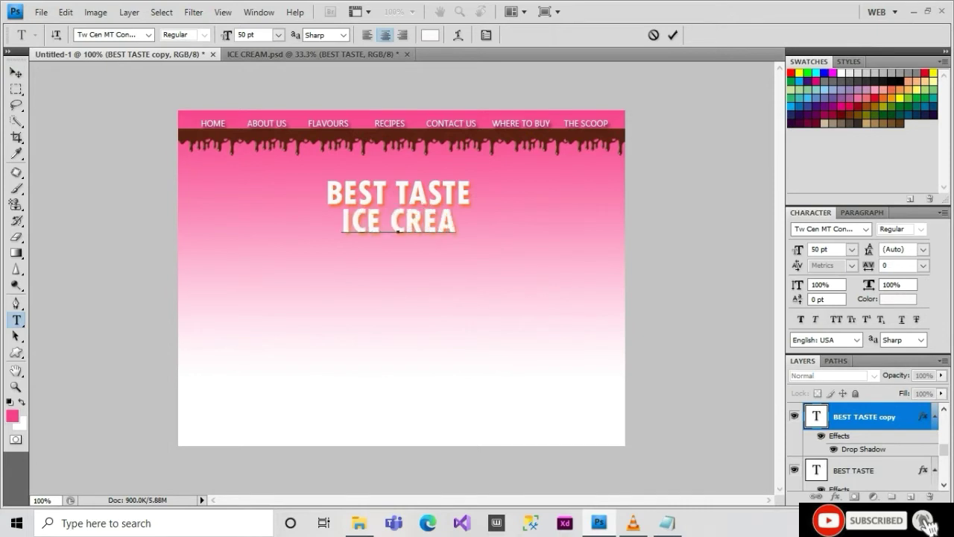
triple_click(398, 231)
double_click(250, 34)
type("40")
key("Return")
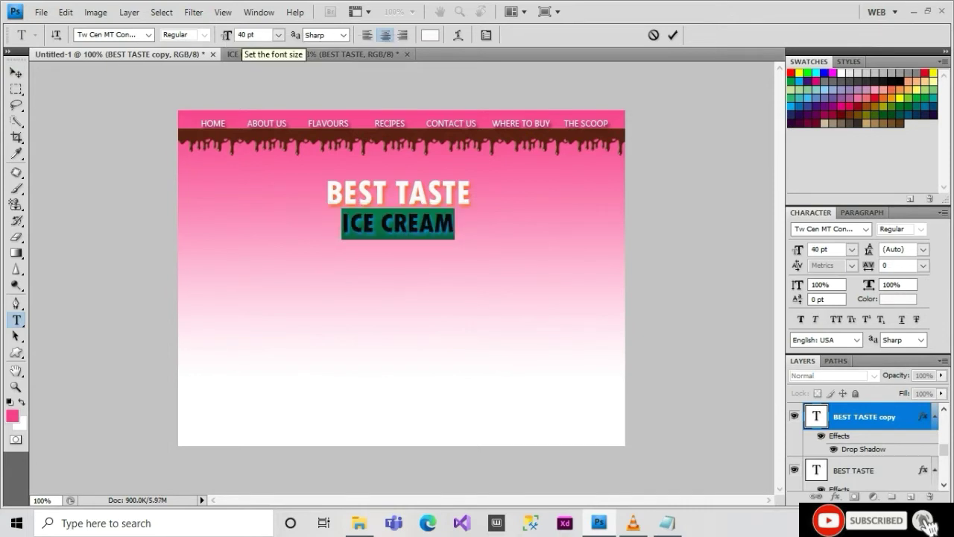
key("ctrl+Return")
key("v")
Step: Change the ICE CREAM text layer's drop shadow to the purple colour #8d0995 at 100% opacity
right_click(865, 416)
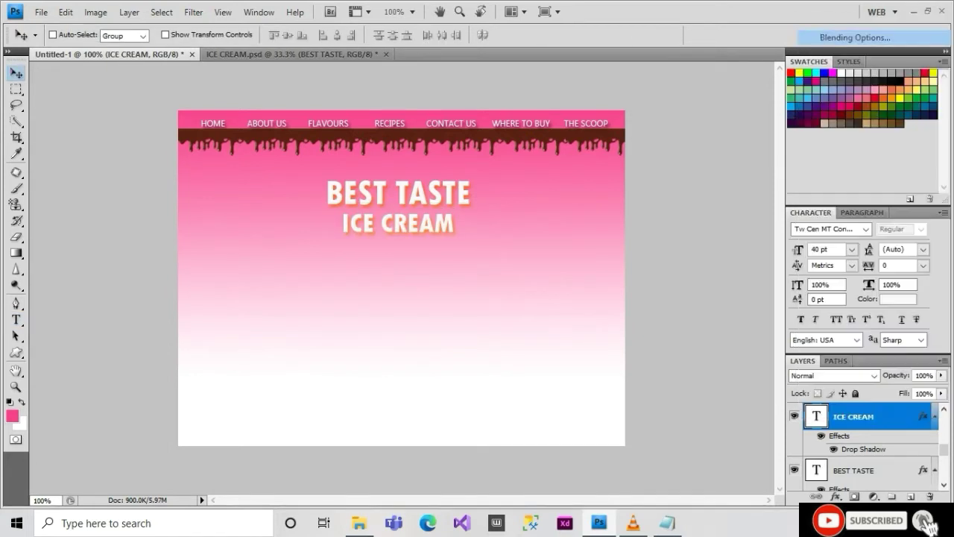
left_click(842, 38)
left_click(528, 270)
left_click(763, 258)
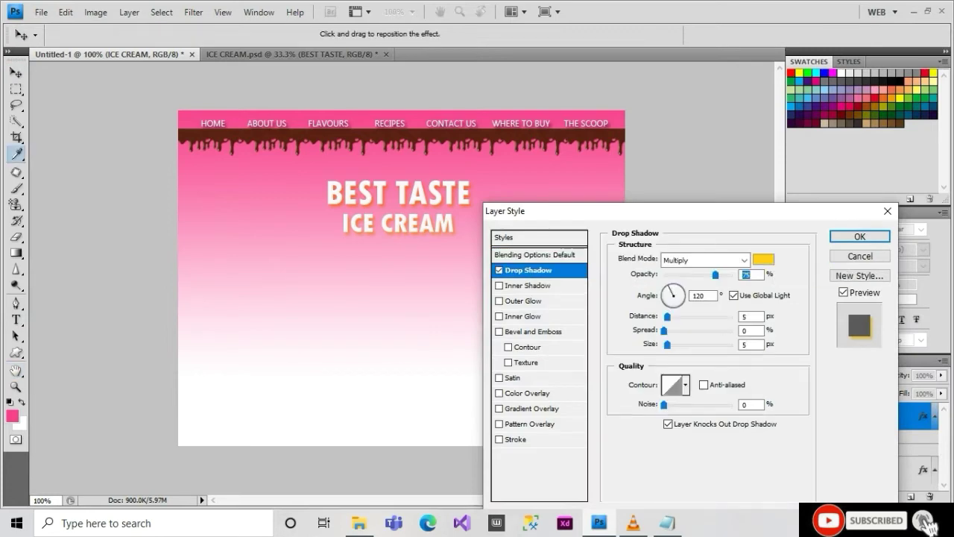
left_click(766, 252)
mouse_move(742, 291)
left_mouse_down()
mouse_move(729, 301)
mouse_move(741, 282)
left_mouse_up()
key("Return")
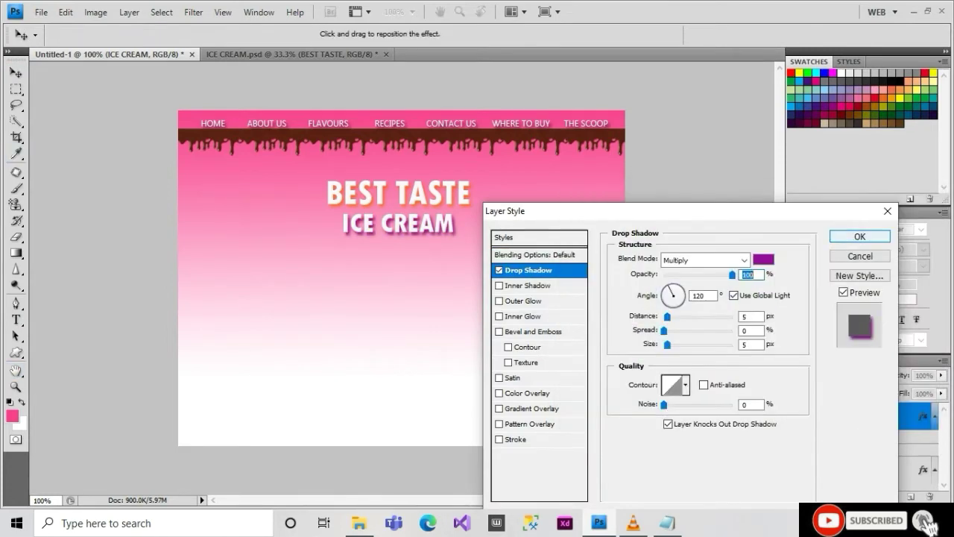
Step: Try the Hard Light blend mode on the ICE CREAM drop shadow and return it to Multiply
left_click(704, 259)
left_click(693, 188)
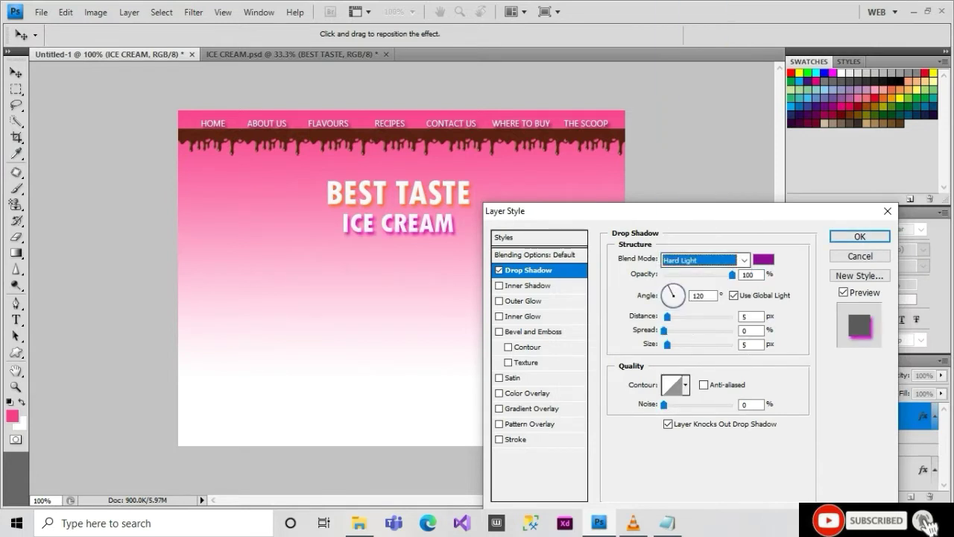
left_click(704, 259)
left_click(693, 45)
Step: Set the ICE CREAM drop shadow's spread to 2%, keeping the shadow colour, and apply the layer style
left_click(764, 259)
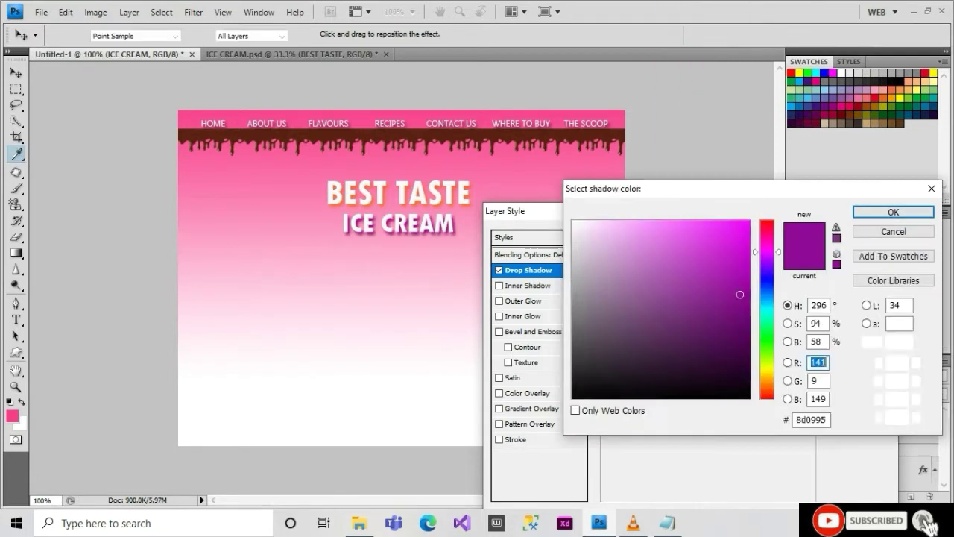
key("Return")
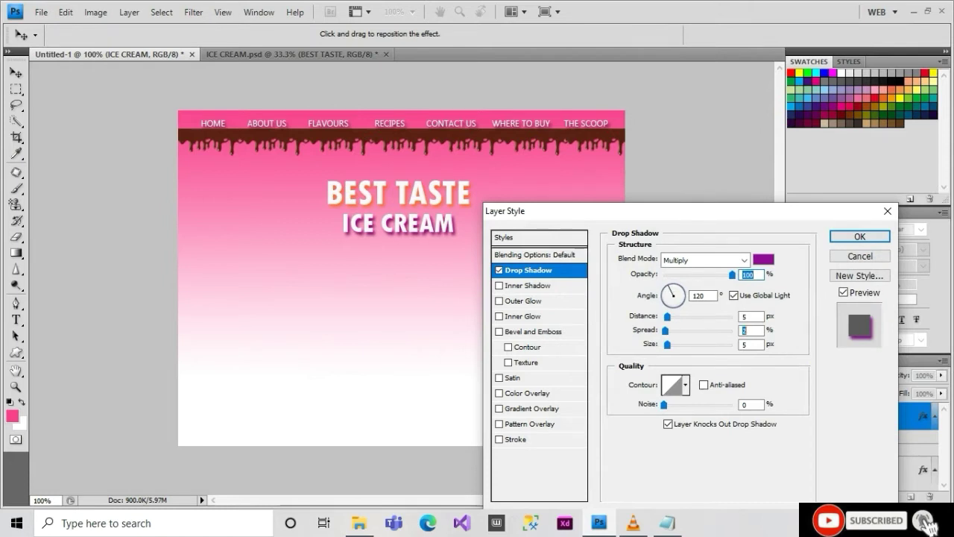
key("Return")
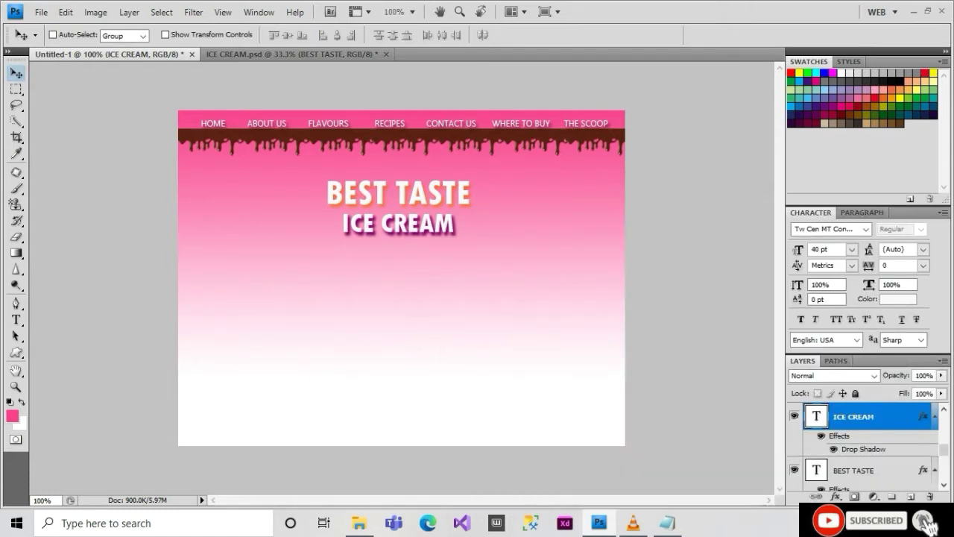
Step: Switch to Notepad and replace the note with "SETELAH ITU KITA MASUKAN OBJECT TANGAN MEMEGANG ICE CREAM"
left_click(666, 522)
key("ctrl+a")
type("SETELAH ")
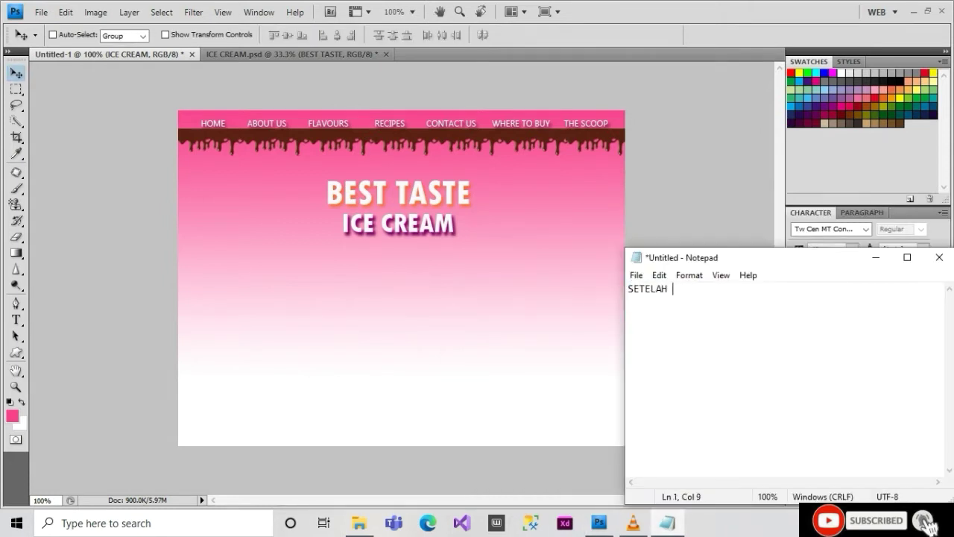
type("ITU KITA MASUKAN OBJECT TANGAN MEMEGANG")
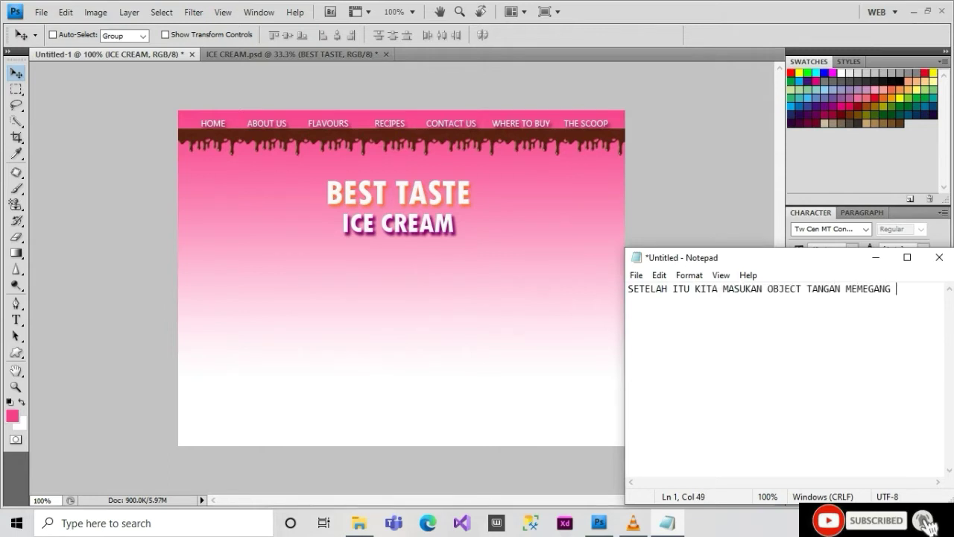
type("REAM")
key("Return")
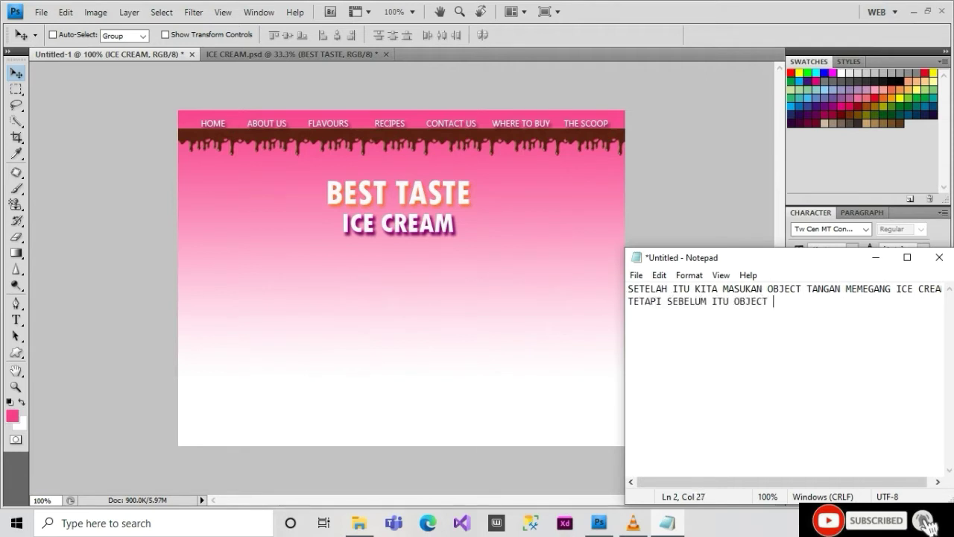
Step: Add the lines "TETAPI SEBELUM ITU OBJECT TERSEBUT DI SELECTION" and "SAYA AKAN MENUNJUKAN CARA MENSELECTION OBJECT" to the note and minimise Notepad
type("TETAPI SEBELUM ITU OBJECT TERSEBUT DI SELECTION")
key("Return")
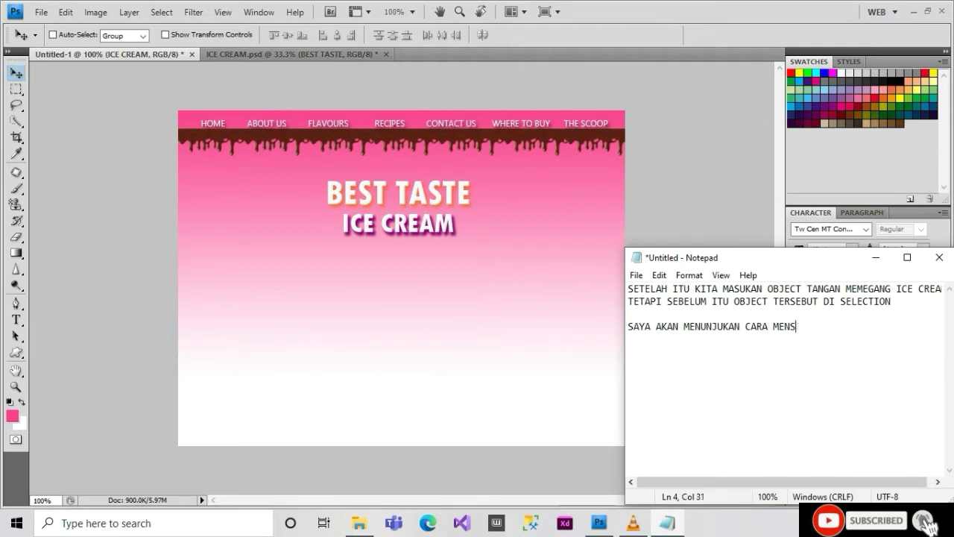
type("TION OBJECT")
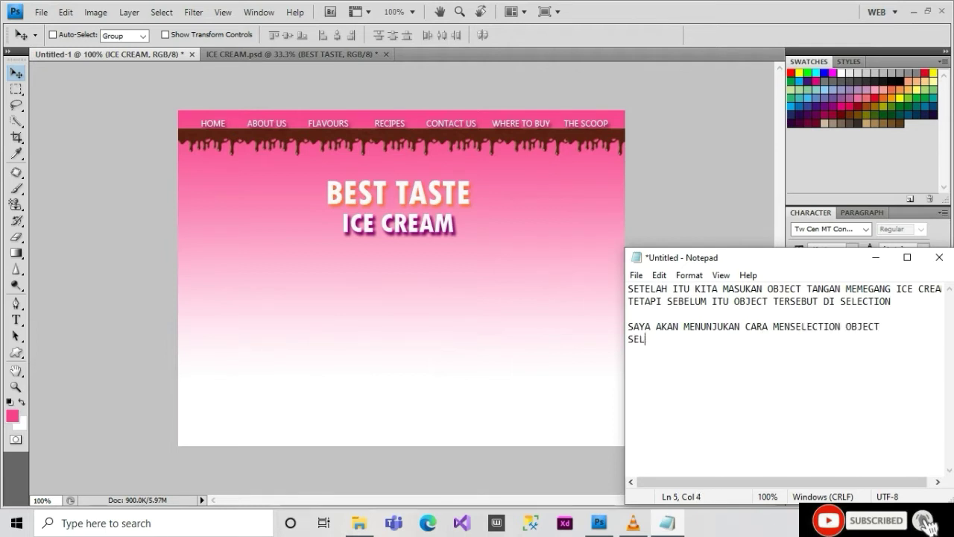
left_click(875, 257)
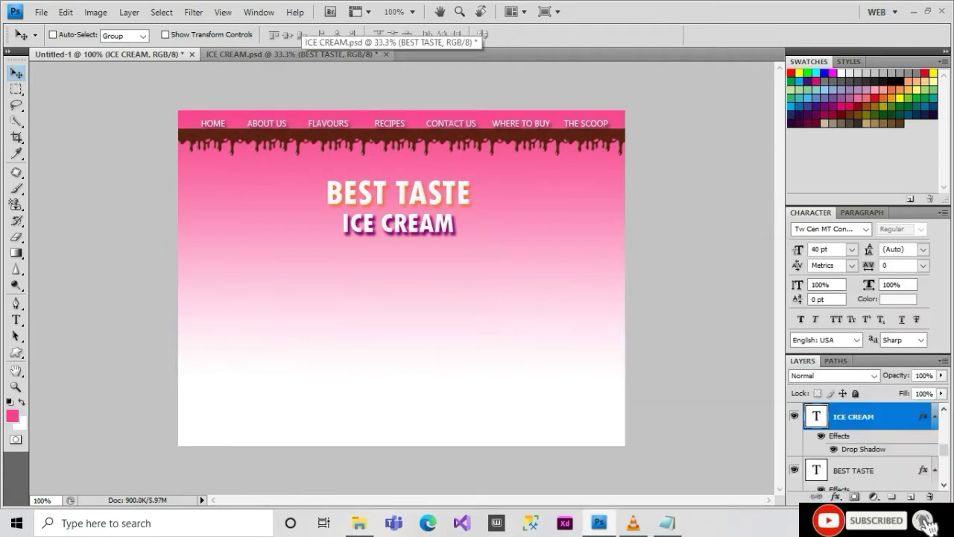
Step: Find the blue-background ice cream photo in File Explorer's Downloads folder and open "WhatsApp Image 2021-03-26 at 18.03.26" in Photoshop
left_click(358, 523)
key("alt+Up")
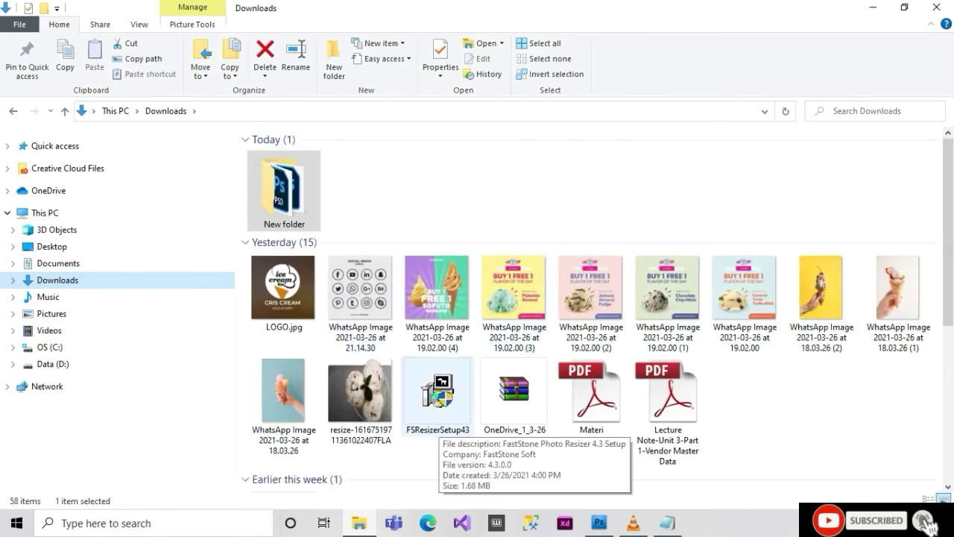
left_click(283, 391)
left_click(599, 523)
key("ctrl+o")
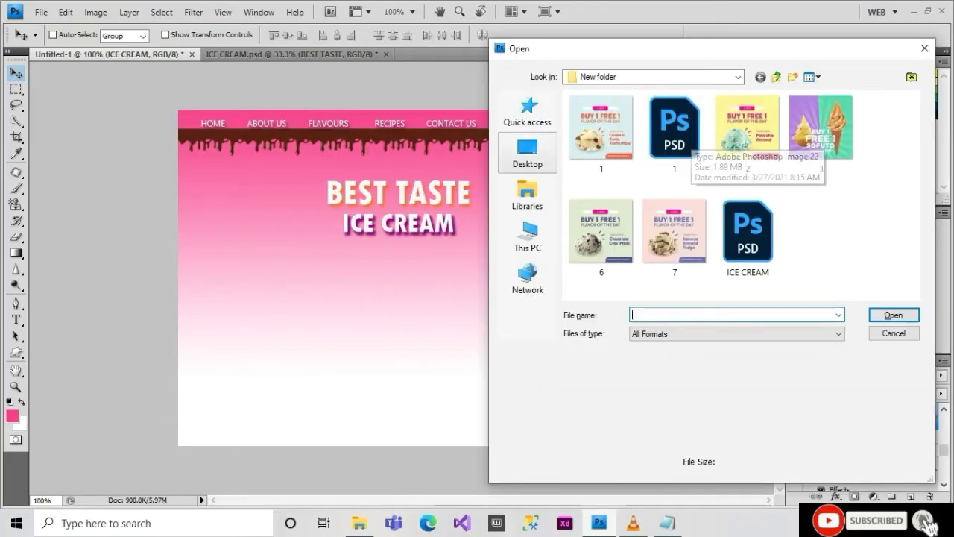
left_click(527, 237)
double_click(781, 162)
left_click(654, 172)
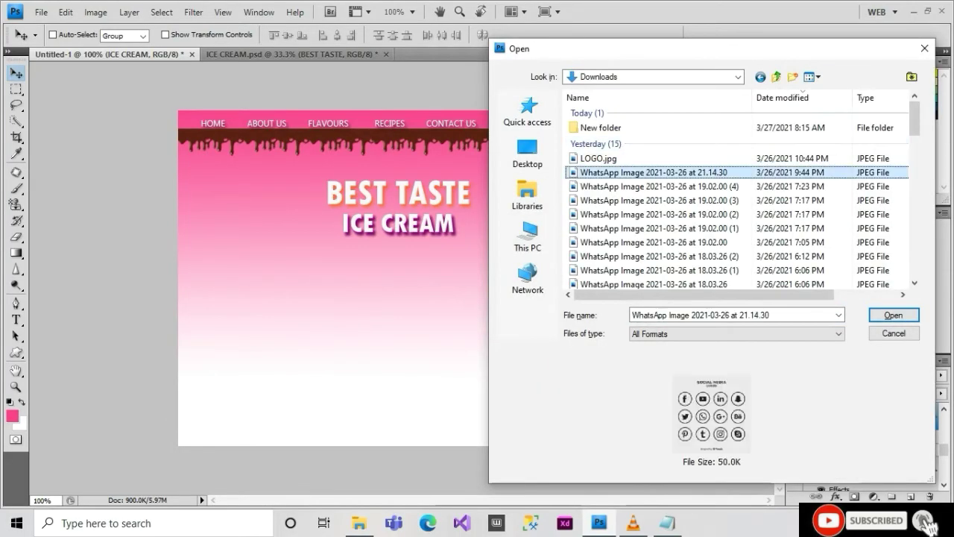
left_click(653, 228)
left_click(653, 284)
double_click(653, 284)
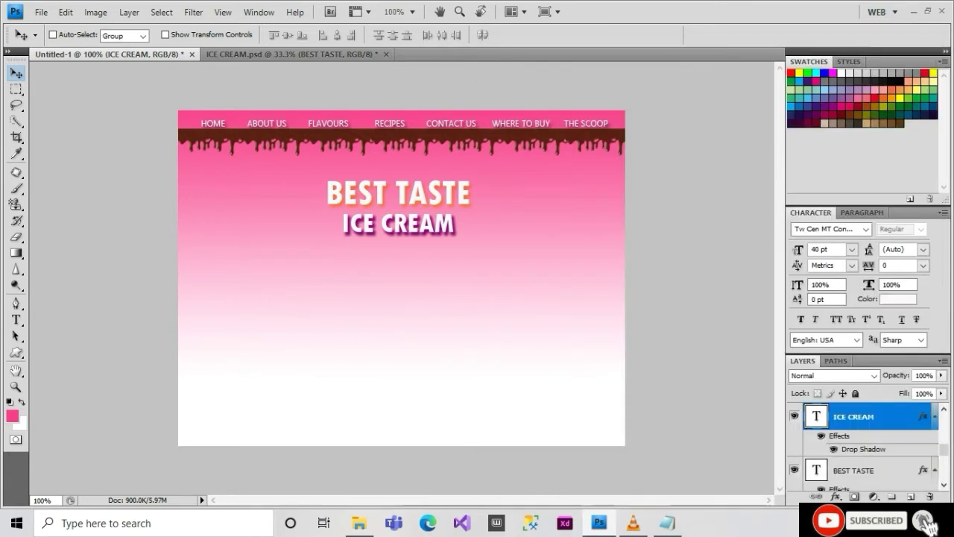
Step: Switch to Notepad and replace the note with "PERTAMA KITA DUPLICATE LAYER YA GUYS" and "DENGAN SHORT CUT CTRL+J"
left_click(667, 522)
type("PERTAMA KITA DUPLICATE LAYER YA GUYS")
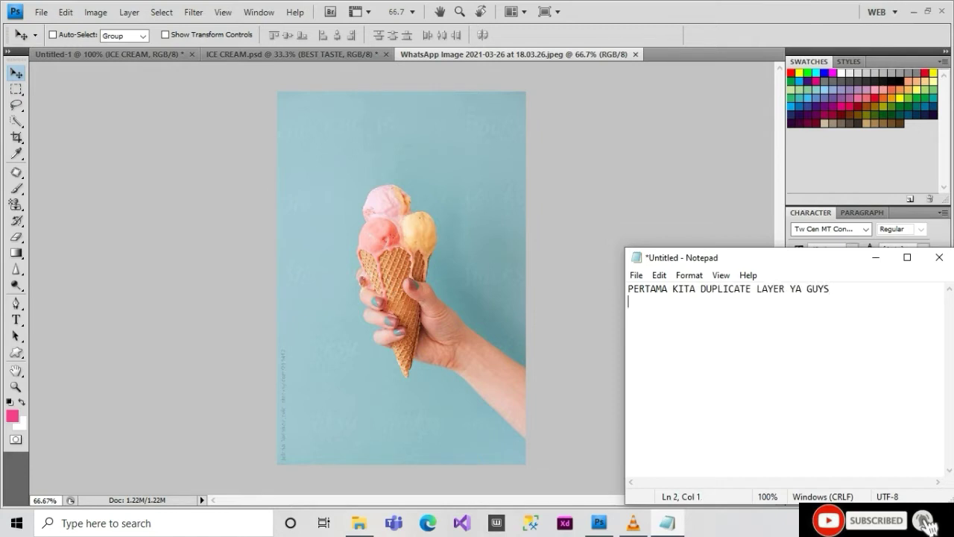
type("HOE")
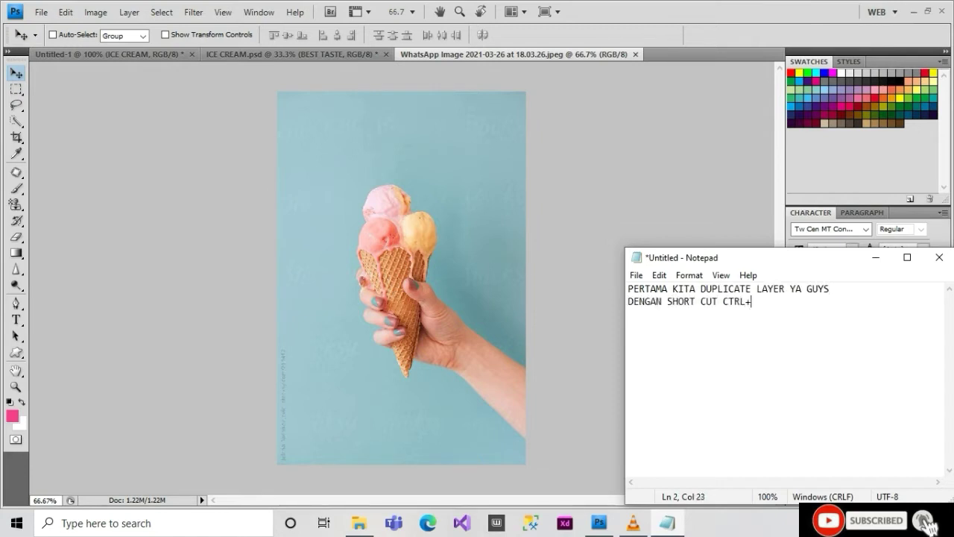
Step: Switch to Photoshop and duplicate the ice cream photo's Background layer
key("alt+Tab")
key("ctrl+j")
Step: Switch to Notepad and replace the note with "KEMUDIAN PILIH MENU SELECTION ATAU SHORT CUT " W"
key("alt+Tab")
key("ctrl+a")
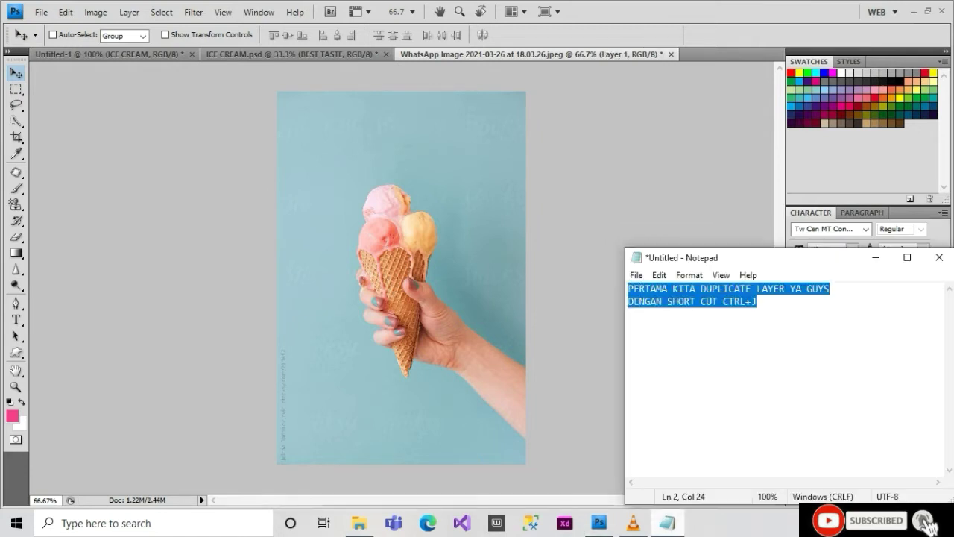
type("KEMUDIAN PILIH MENU SELECTION")
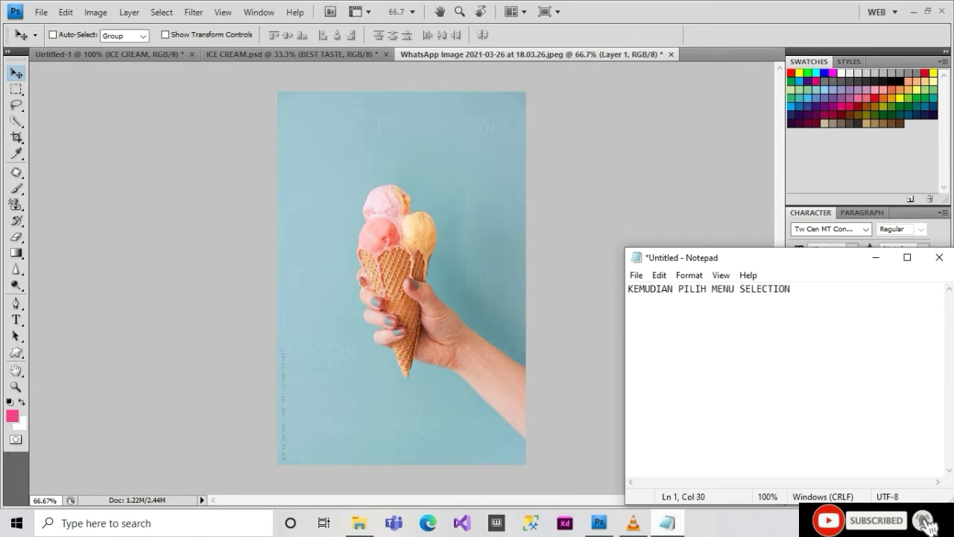
type(" SHORT CUT \" W")
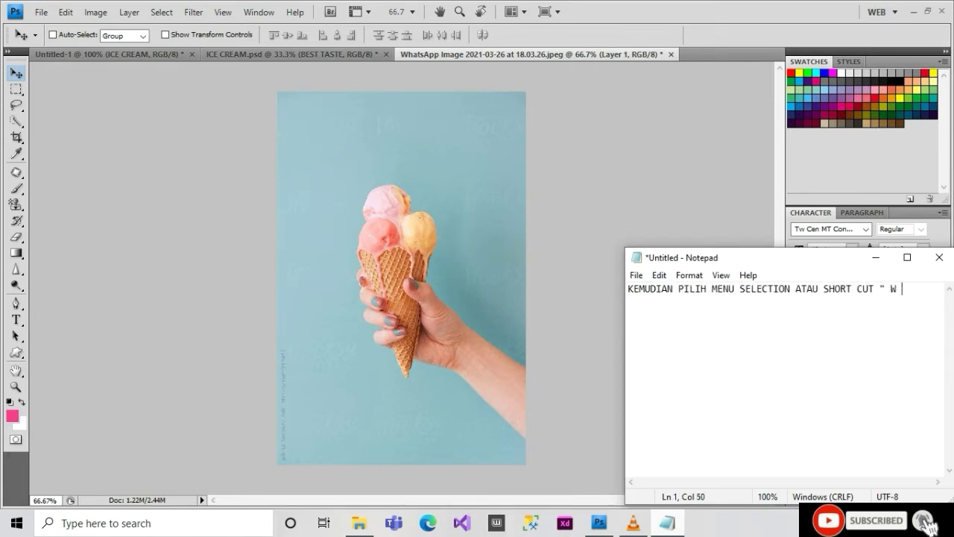
Step: Switch to Photoshop and activate the Quick Selection tool for the duplicated photo layer
key("alt+Tab")
key("l")
key("w")
key("v")
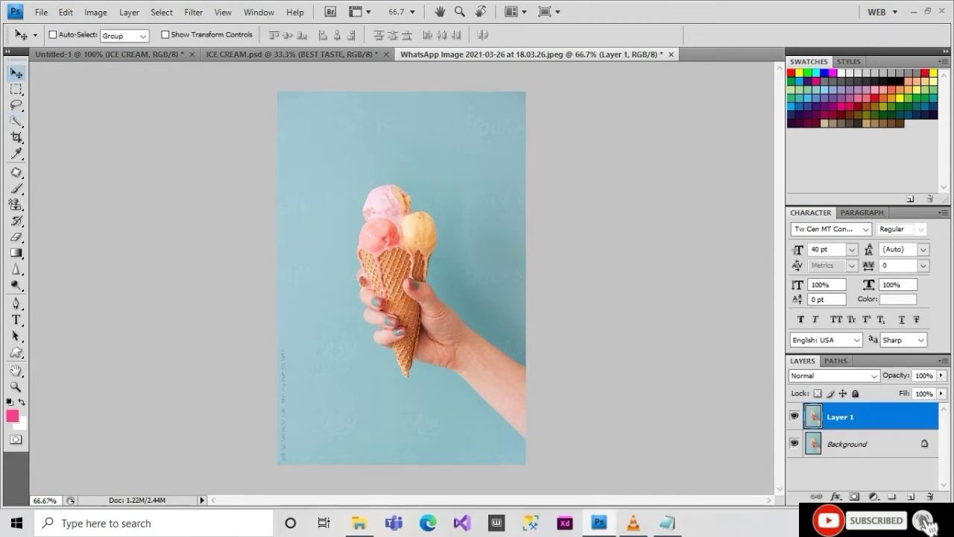
key("w")
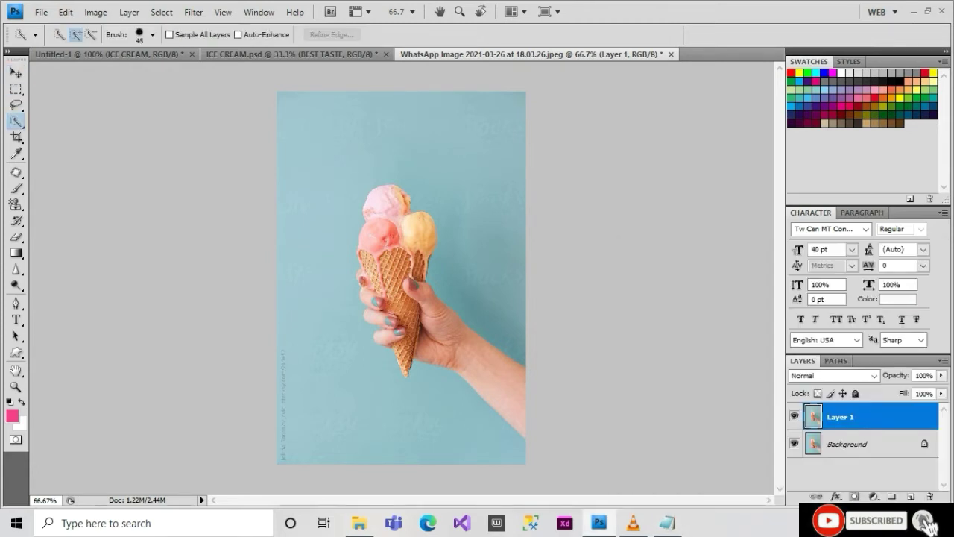
Step: Switch to Notepad and replace the note with "SETELAH ITU BACKGROUND NYA KITA HILANGKAN DENGAN SELECTION"
key("alt+Tab")
key("ctrl+a")
type("SETE")
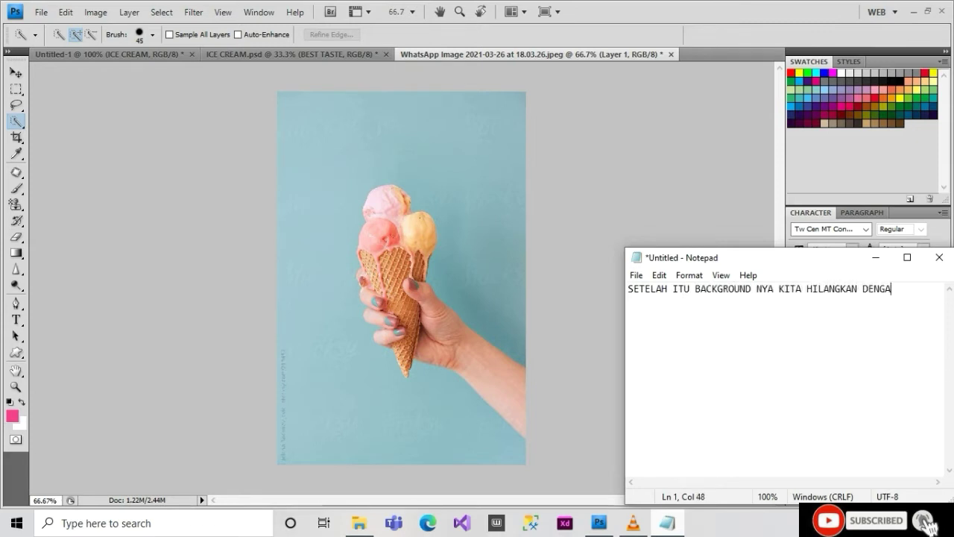
type(" SELECTION")
Step: Switch to Photoshop and quick-select the blue background above and around the hand and cone on Layer 1
key("alt+Tab")
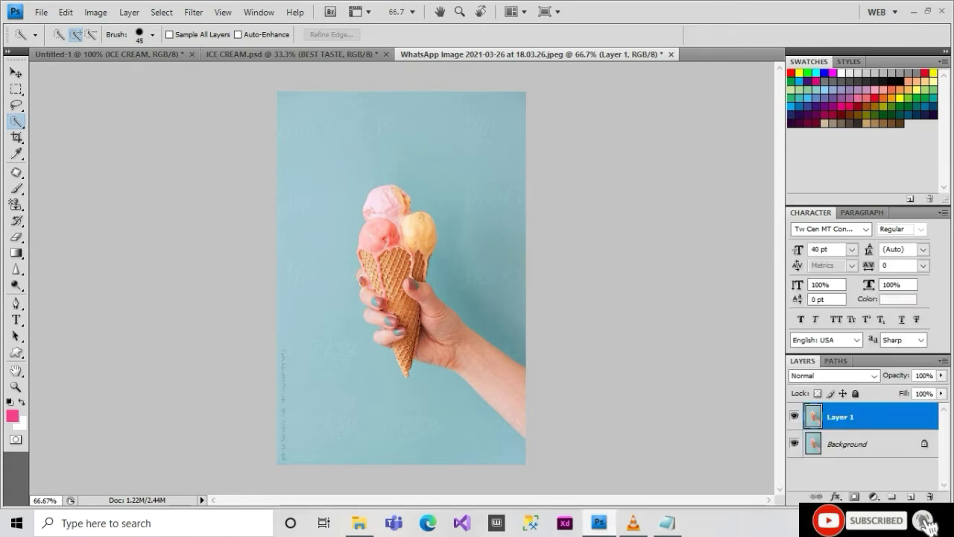
left_click(484, 235)
mouse_move(494, 167)
left_mouse_down()
mouse_move(477, 320)
mouse_move(418, 223)
mouse_move(290, 149)
mouse_move(333, 285)
left_mouse_up()
mouse_move(464, 318)
left_mouse_down()
mouse_move(432, 267)
mouse_move(337, 312)
left_mouse_up()
mouse_move(451, 301)
left_mouse_down()
mouse_move(477, 343)
mouse_move(462, 320)
left_mouse_up()
Step: Switch to Notepad and replace the note with "SETELAH ITU KALIAN PILIH KEYBOARD DI LAPTOP/PC KALIAN KEYBOARD "DELETE""
key("alt+Tab")
key("ctrl+a")
type("SETELAH ITU")
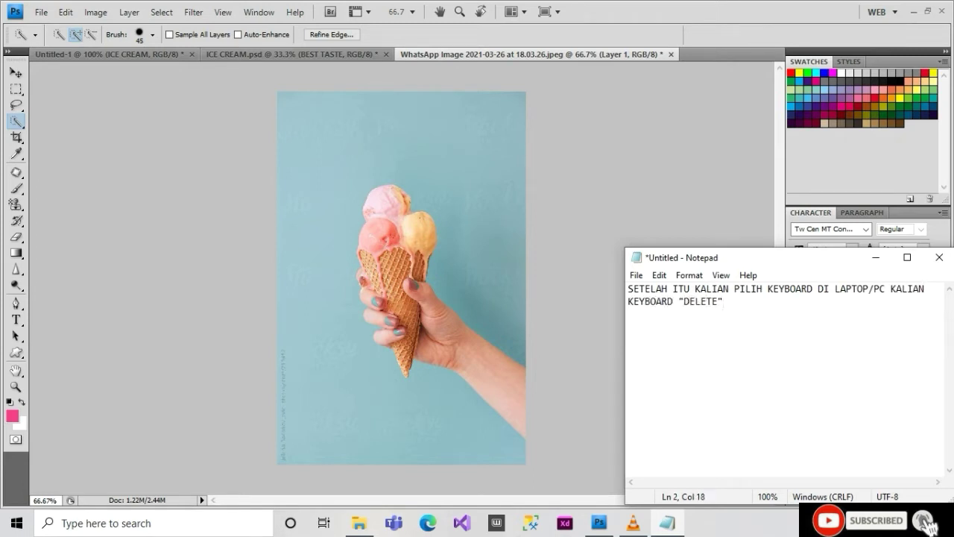
Step: Switch to Photoshop, delete the selected blue background from Layer 1 and hide the Background layer
key("alt+Tab")
key("Delete")
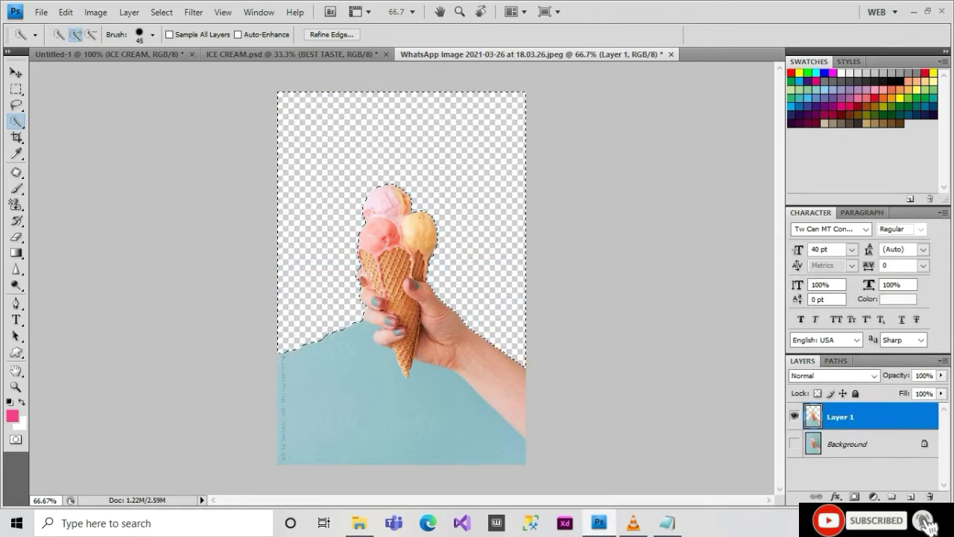
Step: Switch to Notepad and add the line "BEGINILAH TAMPILAN TERSEBUT" below the existing note
key("alt+Tab")
key("Return")
key("Return")
type("BEGINILAH TAMPILA")
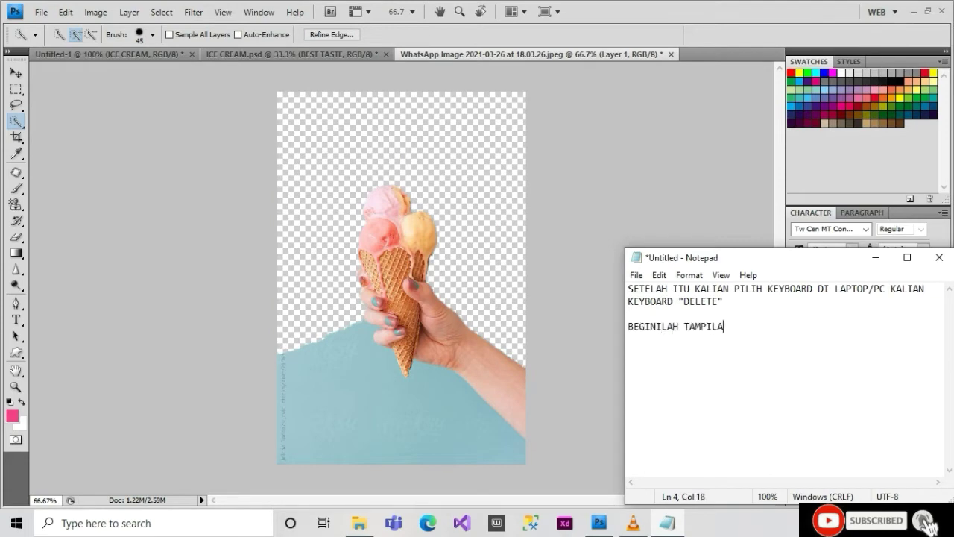
type("N TERSEBUT")
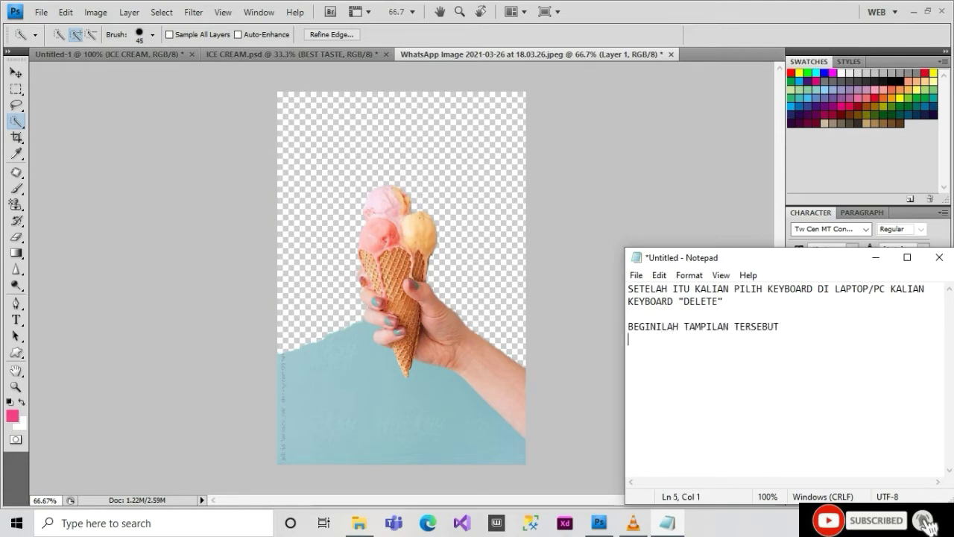
Step: Switch to Photoshop and check the finished page design in ICE CREAM.psd
key("alt+Tab")
key("v")
key("ctrl+Tab")
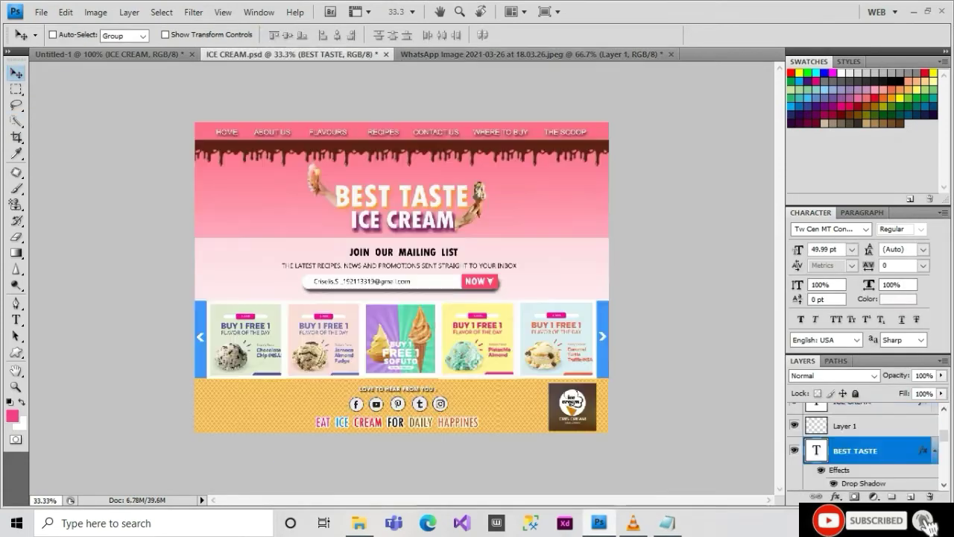
Step: In the ice cream photo, extend the selection over the remaining blue area below the hand, delete it and deselect
key("ctrl+Tab")
key("w")
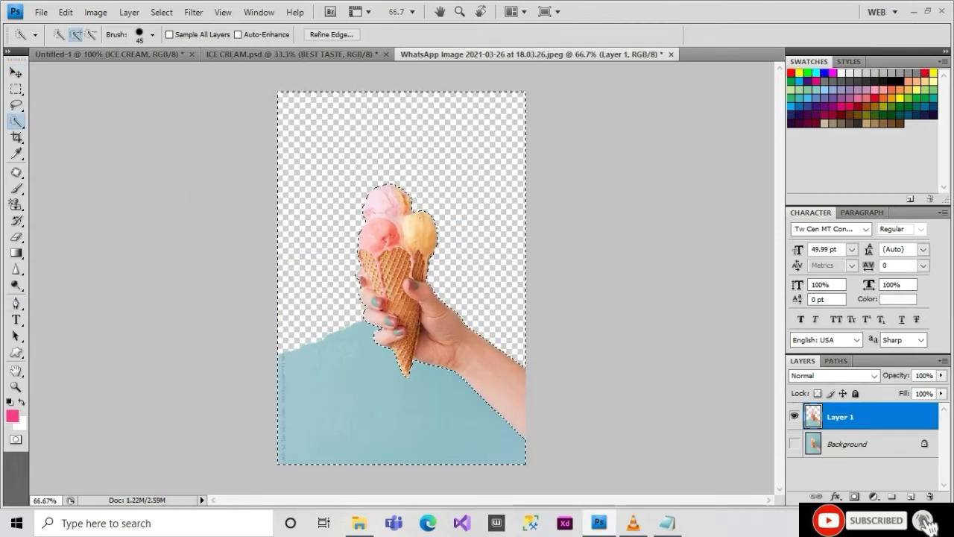
key("Delete")
key("ctrl+d")
key("v")
Step: Switch to Notepad and replace the note with "KEMUDIAN KALIAN TARIK OBJECT TERSEBUT KE LEMBAR KERJA"
key("alt+Tab")
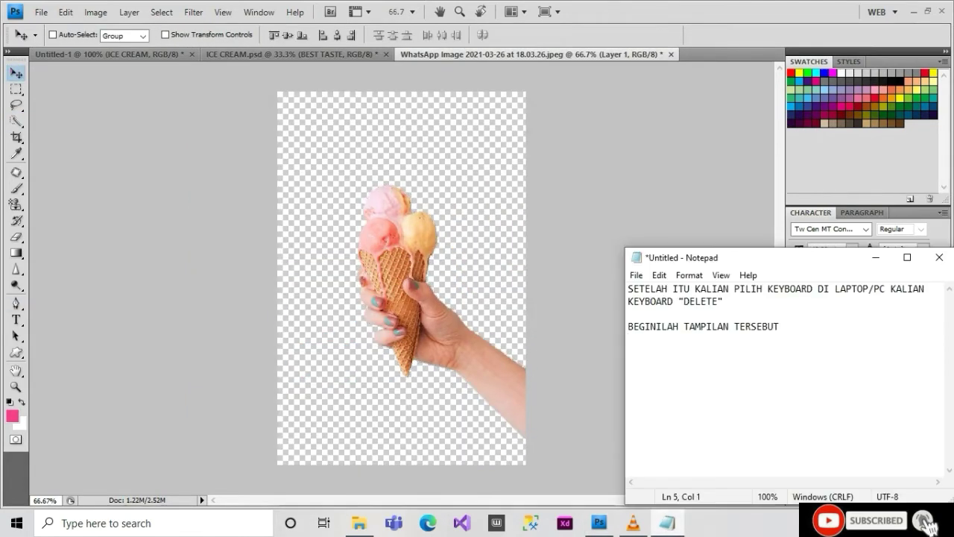
key("ctrl+a")
type("K")
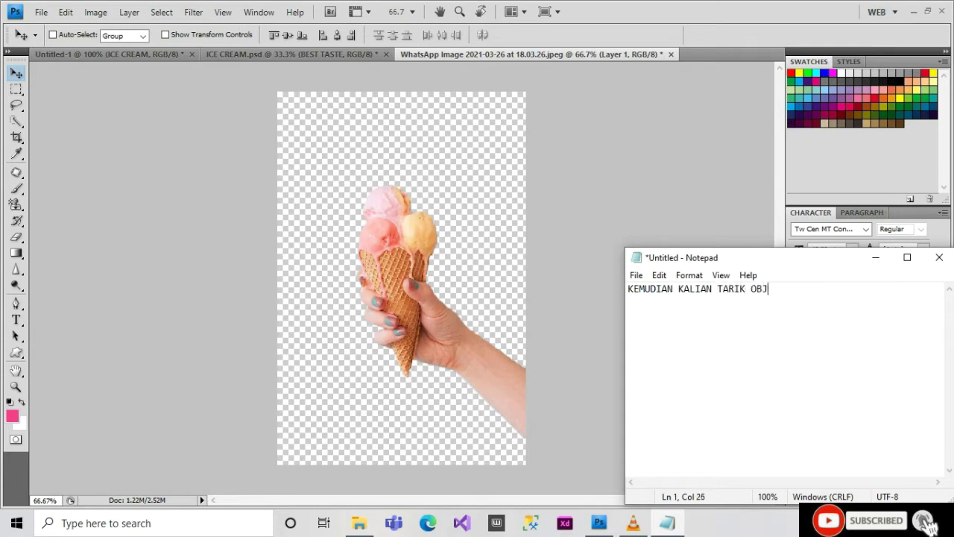
type("EMUDIAN KALIAN TARIK OBJECT TERSEBUT KE LEMBAR KERJA ")
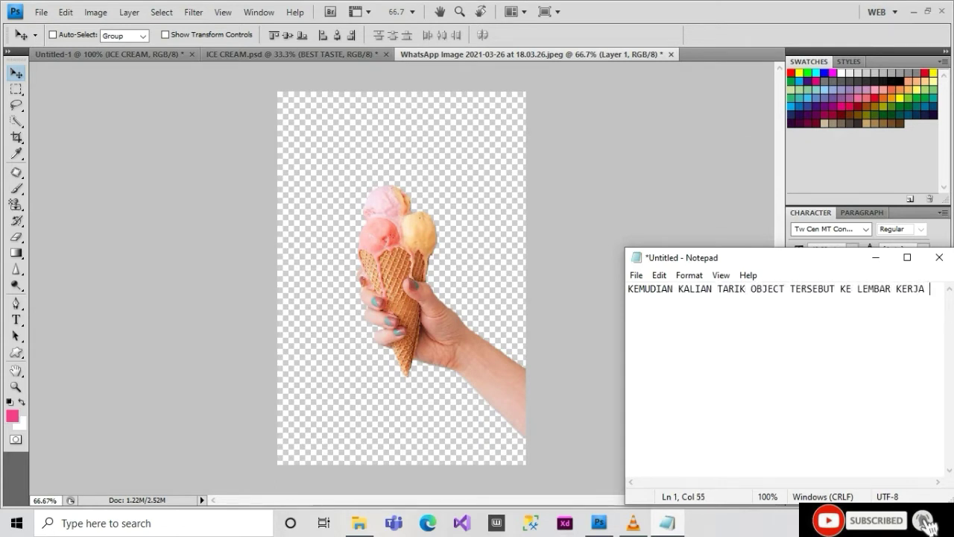
Step: Finish the Notepad note with "TADI", then move the cut-out hand-held ice cream from its photo into the Untitled-1 page in Photoshop
type("TADI")
key("alt+Tab")
left_click_drag(395, 298, 373, 283)
Step: Switch to Notepad and replace the note with "JANGAN LUPA OBJECT NYA DI SESUAI KAN UKURAN"
key("alt+Tab")
key("ctrl+a")
type("JANGAN")
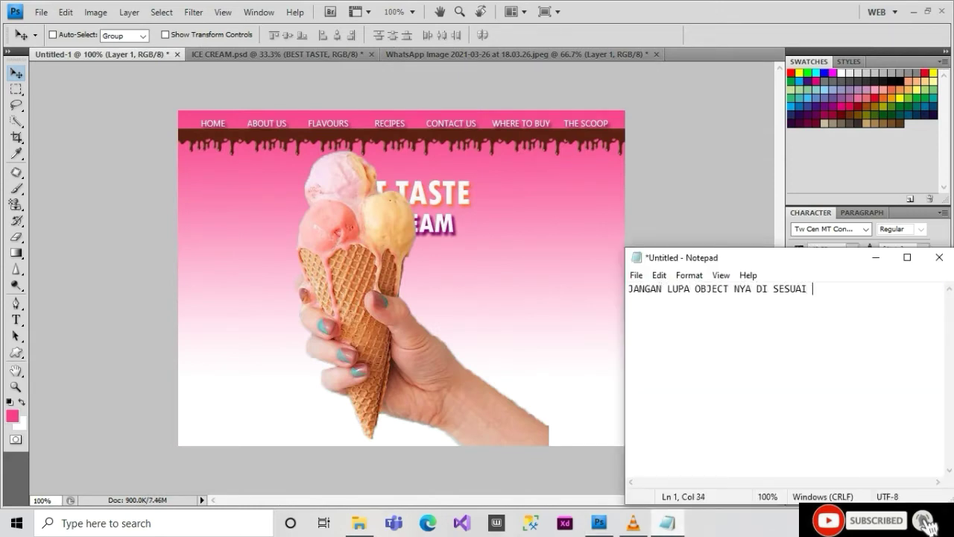
Step: Switch to Photoshop, scale the pasted hand-held ice cream down to a small size and place it beside the start of the BEST TASTE title
key("alt+Tab")
key("ctrl+t")
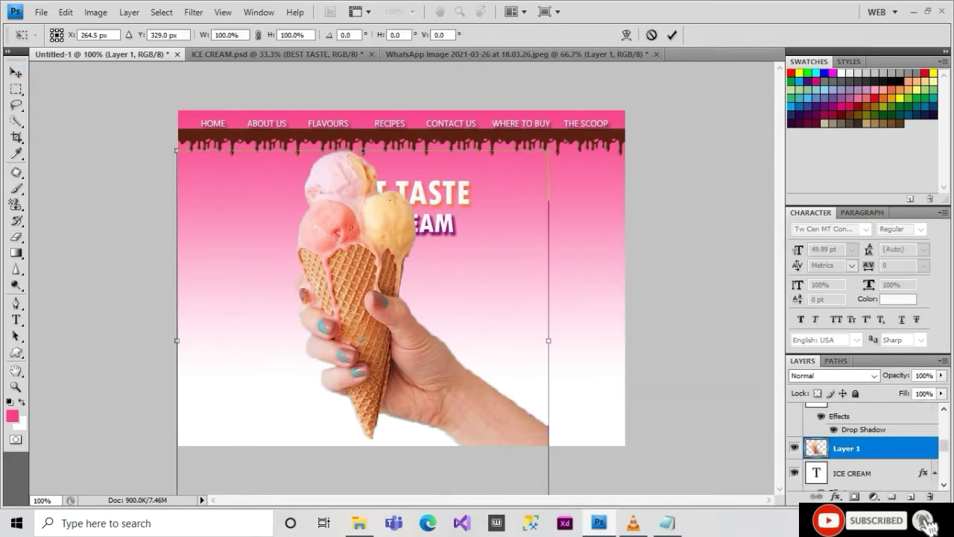
left_click_drag(549, 150, 313, 389)
left_click_drag(246, 456, 297, 204)
key("Return")
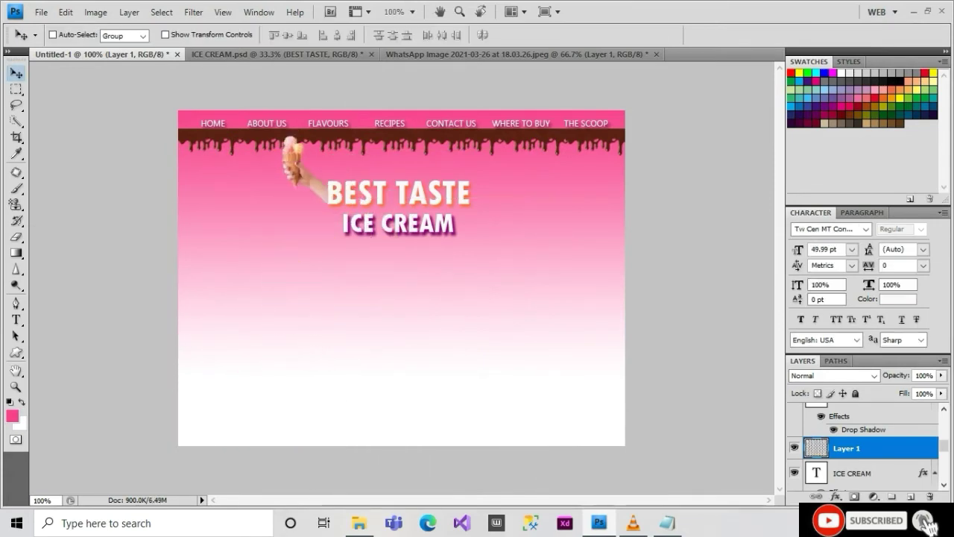
key("ctrl+t")
left_click_drag(283, 138, 295, 154)
key("Return")
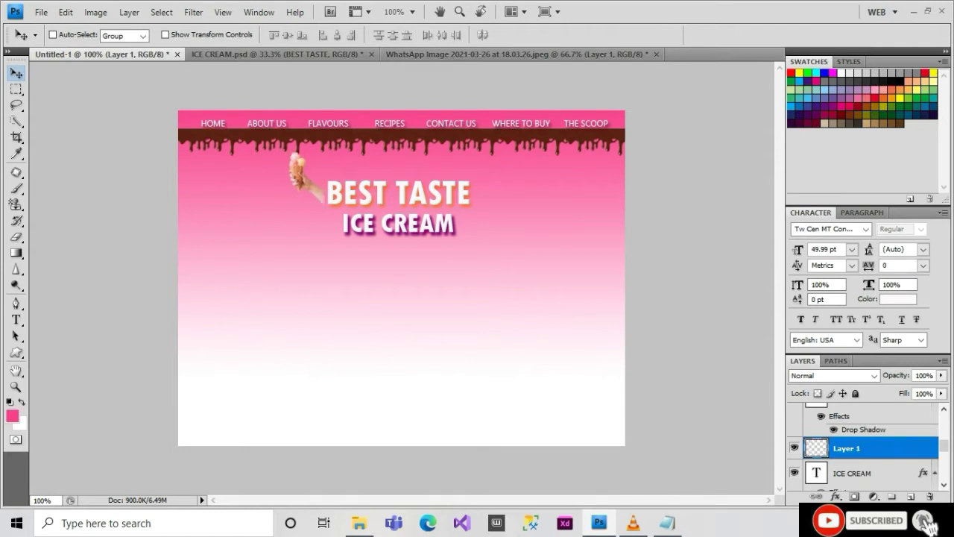
Step: Nudge the small ice cream slightly right and down against the BEST TASTE title, then close its source photo
key("Right")
key("Right")
key("Right")
key("Right")
key("Down")
key("Down")
key("Down")
key("Down")
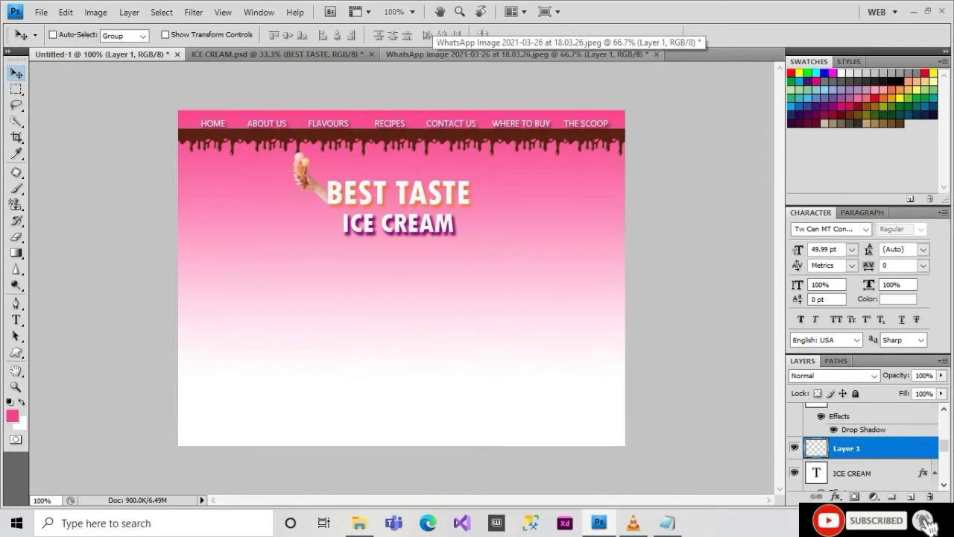
left_click(522, 54)
left_click(656, 54)
Step: Switch to Notepad and replace the note with "LAKUKAN DENGAN HAL YANG SAMA UNTUK OBJECT"
left_click(667, 523)
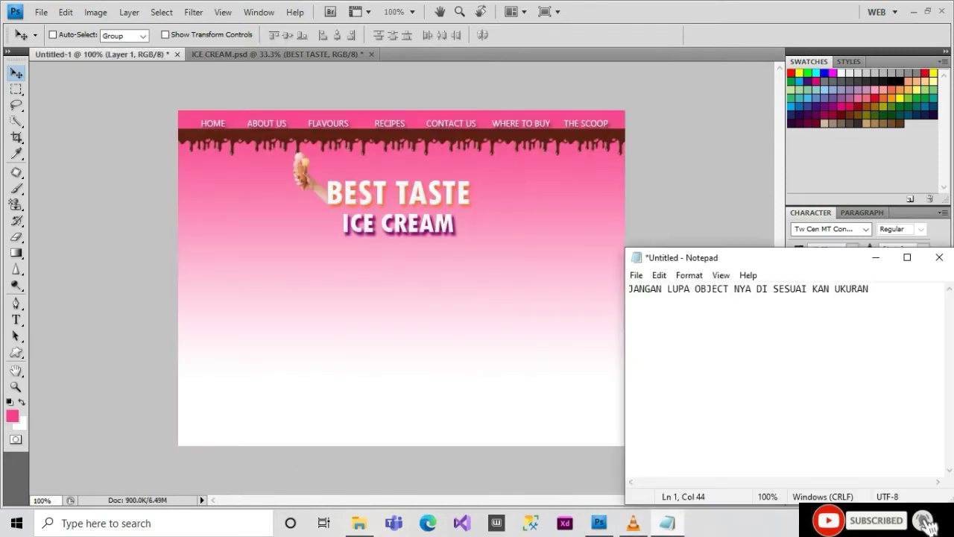
key("ctrl+a")
type("LAKUKAN DENGAN HAL YANG SAMA")
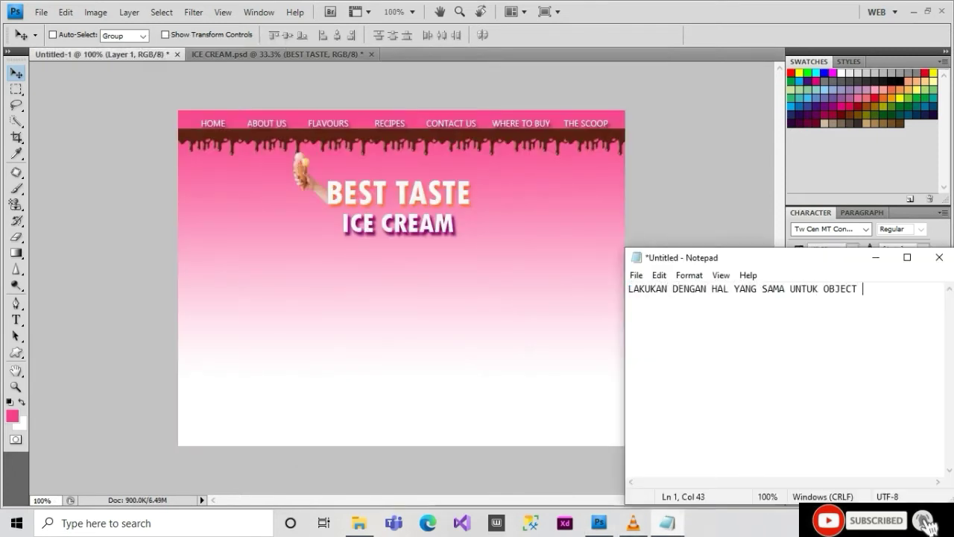
Step: Switch to Photoshop and open "WhatsApp Image 2021-03-26 at 18.03.26 (2)" from the Downloads folder
key("alt+Tab")
key("ctrl+o")
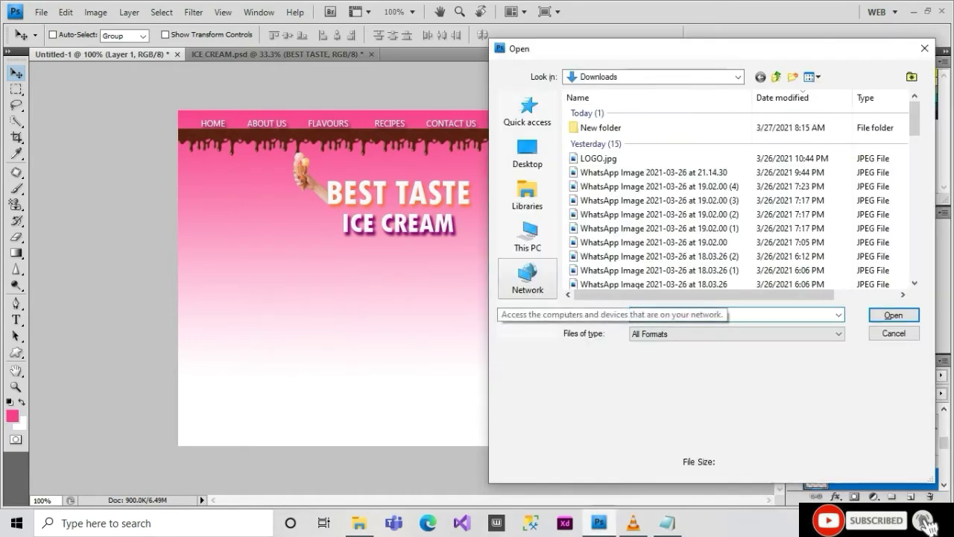
left_click(611, 240)
key("Down")
key("Down")
key("Down")
key("Up")
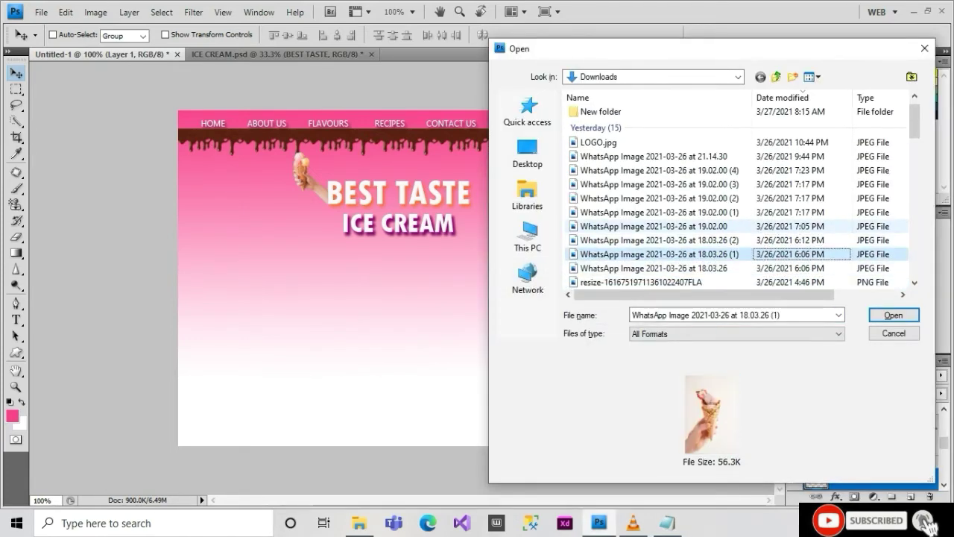
key("Up")
key("Return")
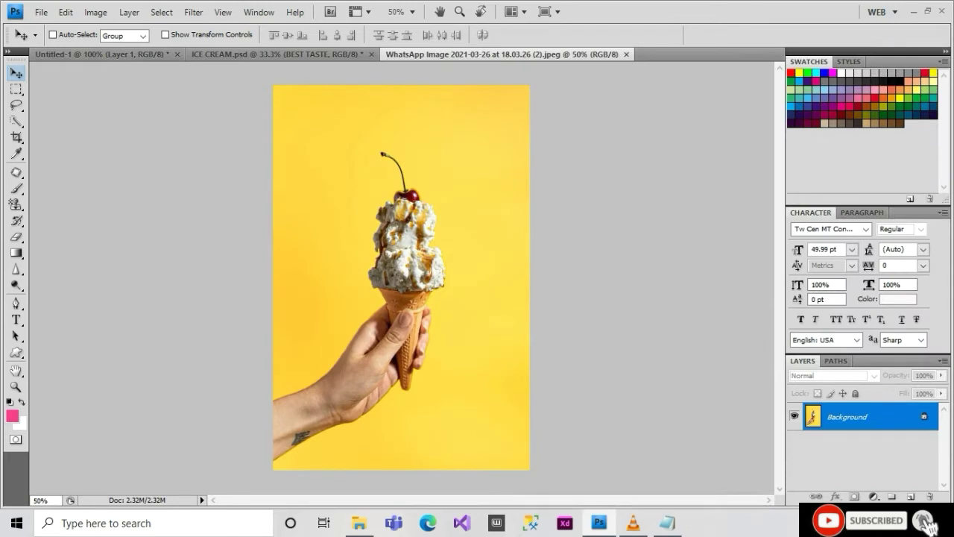
Step: Duplicate the photo's Background layer under the default copy name
right_click(817, 412)
left_click(852, 316)
left_click(597, 157)
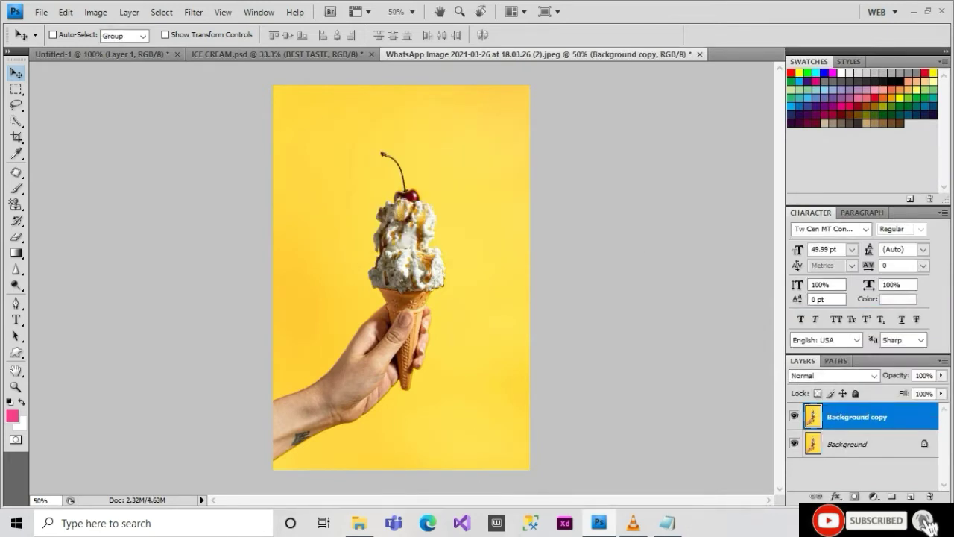
Step: Quick-select and delete the yellow area left of the ice cream on the Background copy layer, and hide the original Background layer
left_click(16, 121)
mouse_move(351, 171)
left_mouse_down()
mouse_move(317, 377)
mouse_move(369, 291)
left_mouse_up()
left_click(794, 444)
Step: Extend the quick selection over the remaining yellow above, to the right of and below the hand-held ice cream
mouse_move(313, 112)
left_mouse_down()
mouse_move(373, 119)
mouse_move(504, 207)
mouse_move(459, 132)
left_mouse_up()
left_click_drag(470, 287, 506, 302)
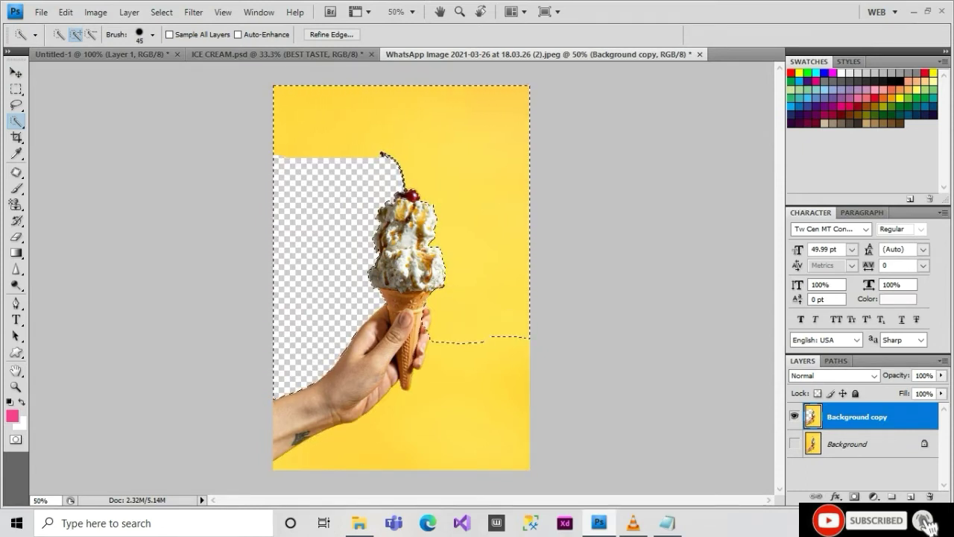
left_click_drag(477, 350, 470, 448)
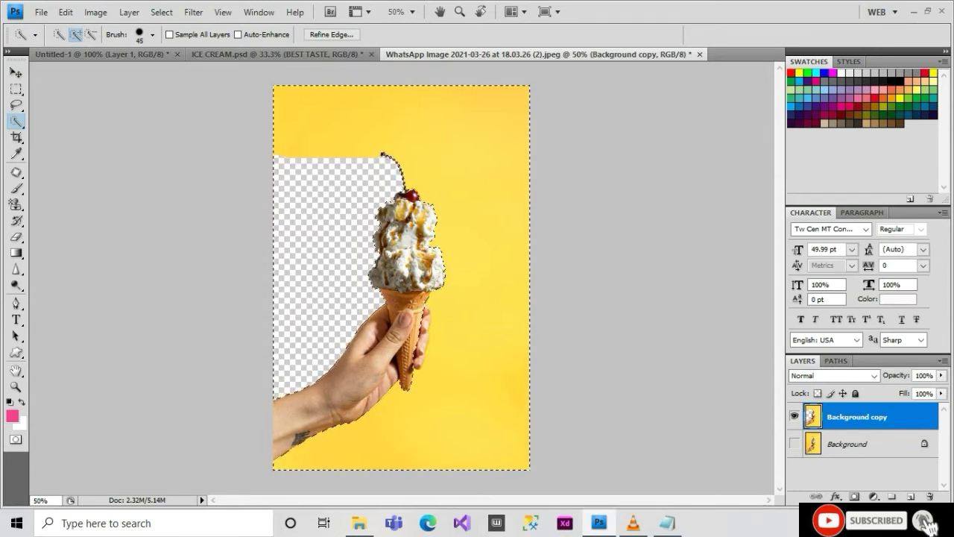
Step: Refine the selection edge around the cone and fingers, then delete the selected yellow background
key("alt")
key("ctrl+plus")
key("ctrl+plus")
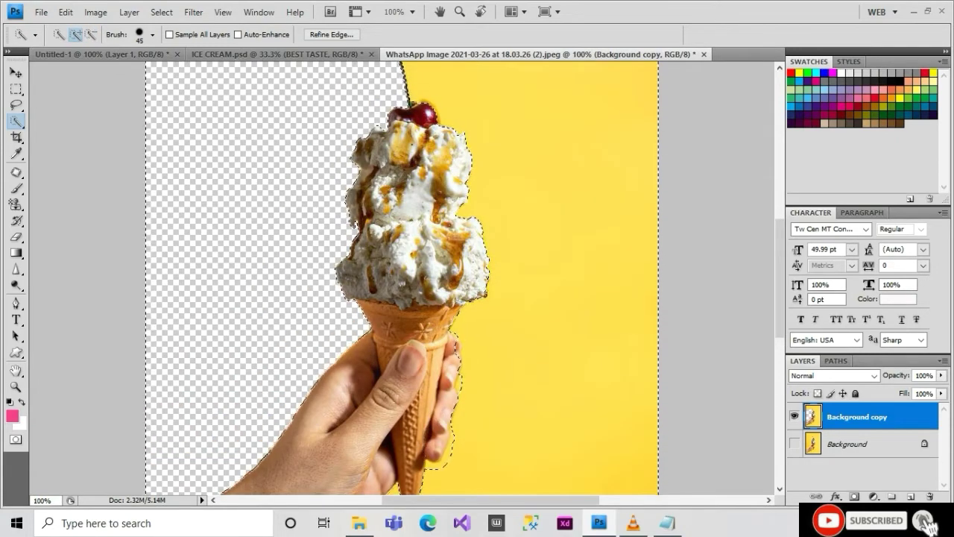
key("ctrl+minus")
key("alt")
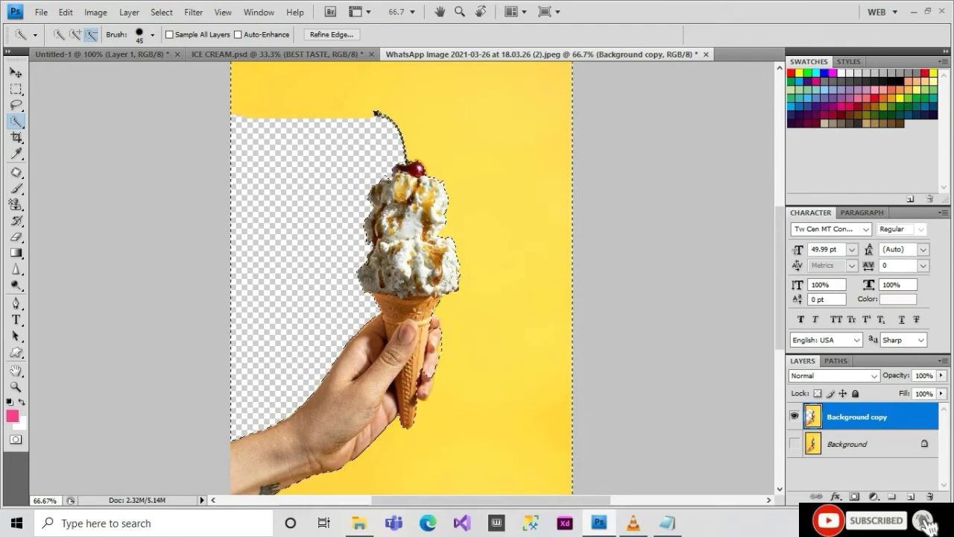
mouse_move(551, 388)
left_mouse_down()
mouse_move(507, 372)
mouse_move(499, 358)
left_mouse_up()
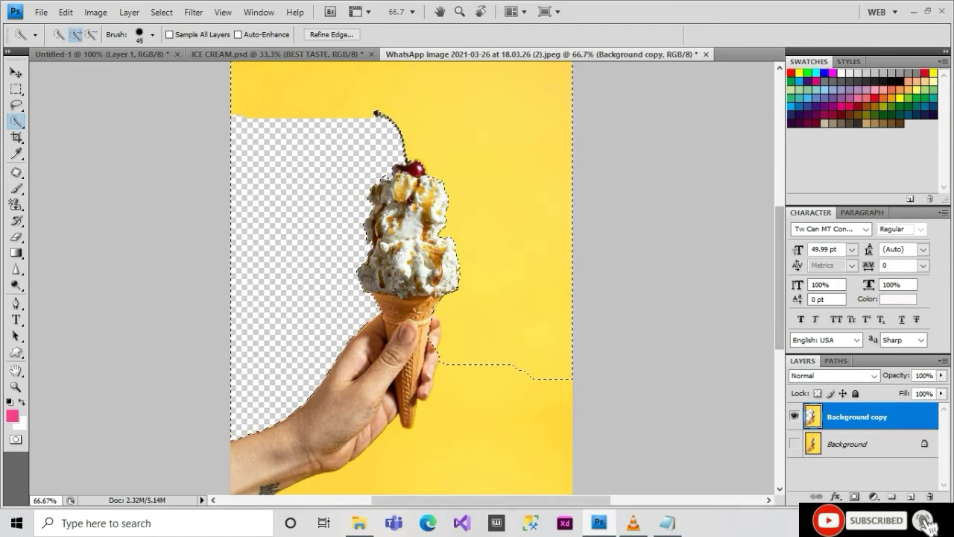
scroll(401, 278, "down", 3)
left_click(429, 283)
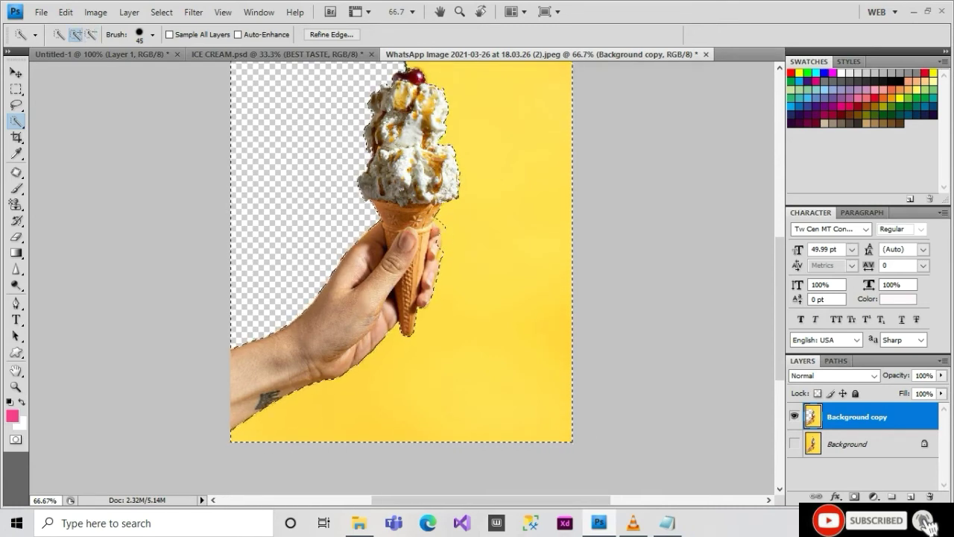
key("Delete")
Step: Clear the leftover yellow fringe beside the fingers, undoing the inaccurate quick selection and using the Eraser
key("ctrl+plus")
key("ctrl+plus")
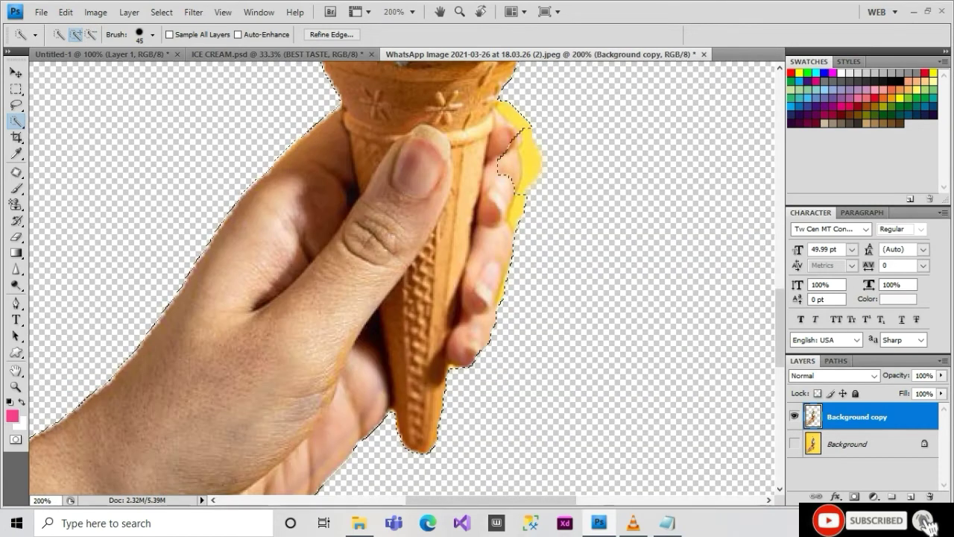
left_click_drag(518, 104, 477, 313)
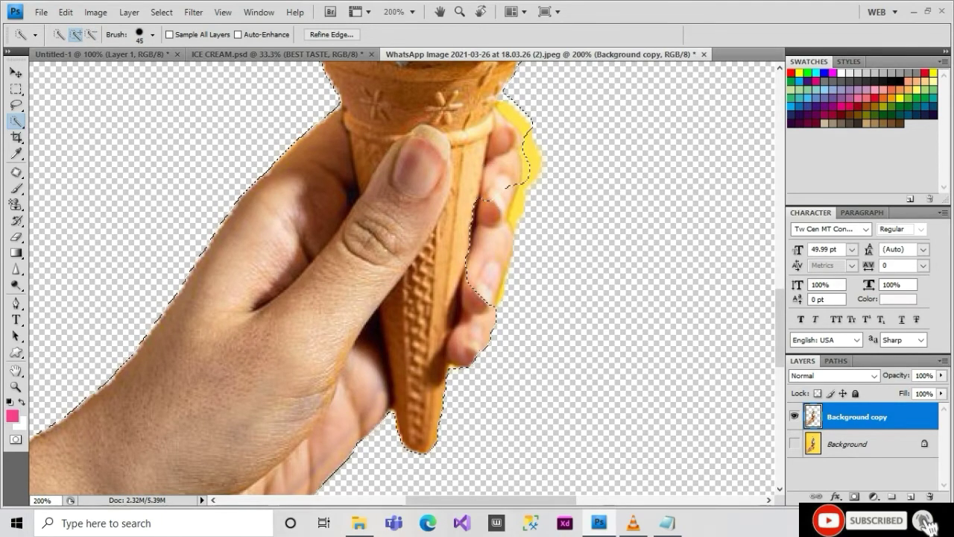
key("e")
key("ctrl+z")
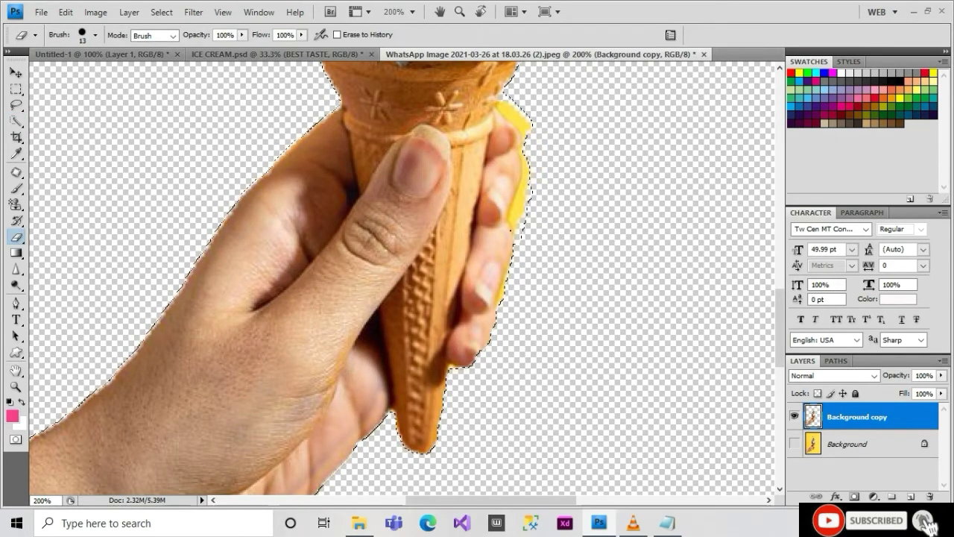
key("w")
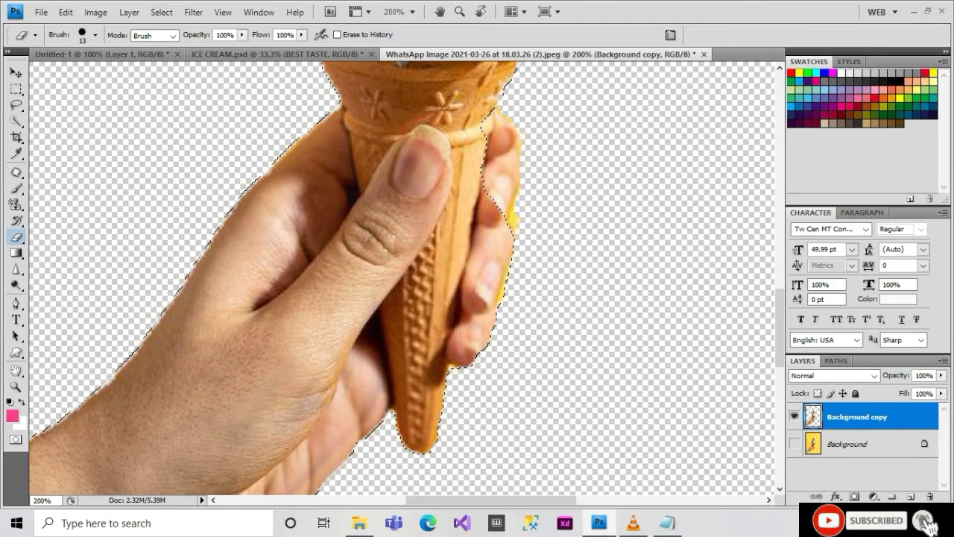
Step: Bring the cut-out ice cream with the cherry into the Untitled-1 page
key("ctrl+minus")
key("ctrl+minus")
key("ctrl+minus")
key("v")
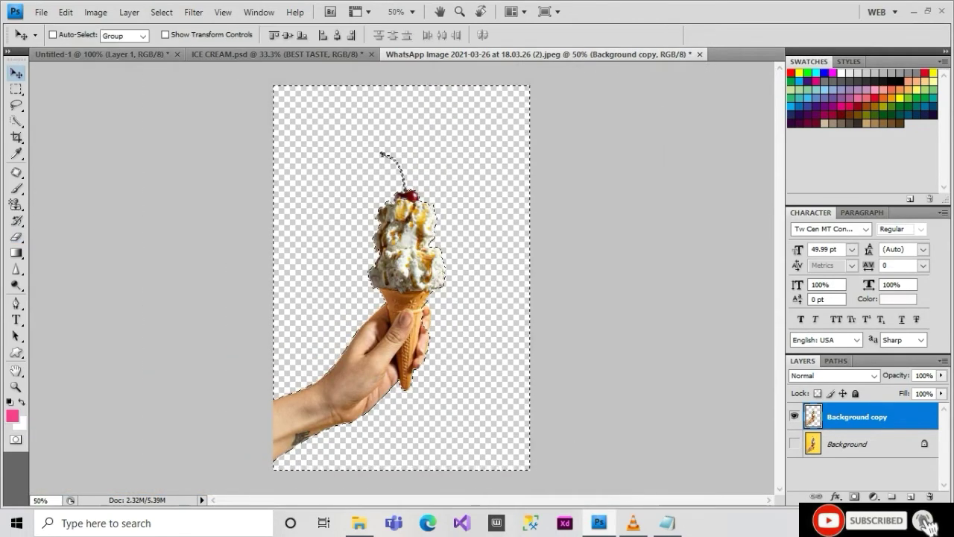
key("Delete")
key("ctrl+Tab")
key("ctrl+v")
Step: Scale the cherry-topped ice cream down to a small size and place it at the end of the BEST TASTE ICE CREAM title
key("ctrl+minus")
key("ctrl+t")
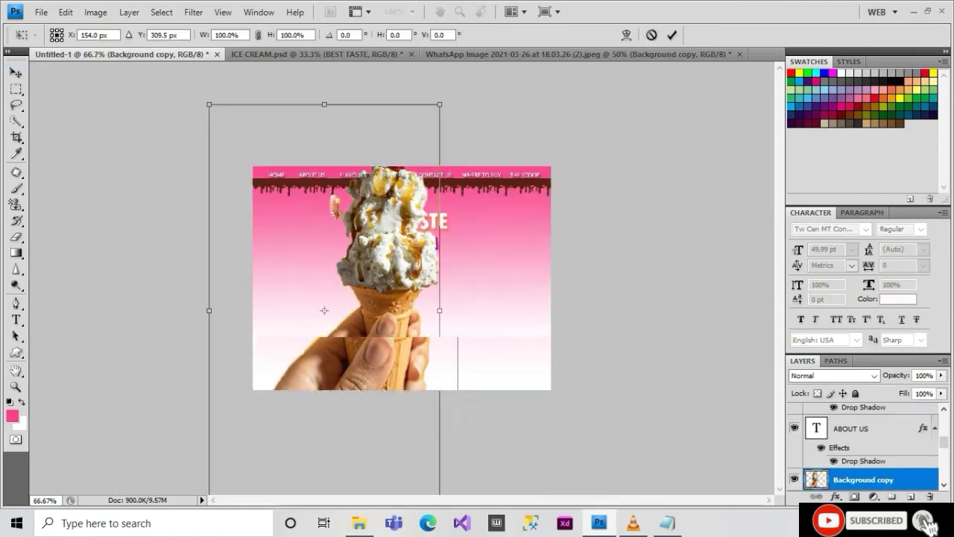
left_click_drag(440, 105, 277, 398)
left_click_drag(241, 447, 424, 273)
left_click_drag(460, 219, 485, 195)
key("Return")
key("ctrl+plus")
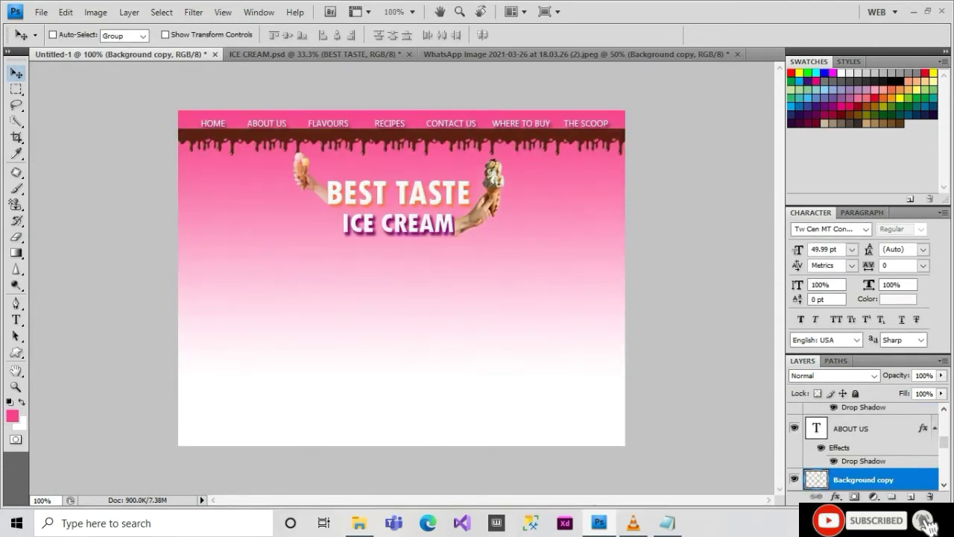
Step: Scale the cherry-topped ice cream to about 75.1% so its arm stays against the end of the ICE CREAM text
key("ctrl+t")
left_click_drag(506, 158, 493, 169)
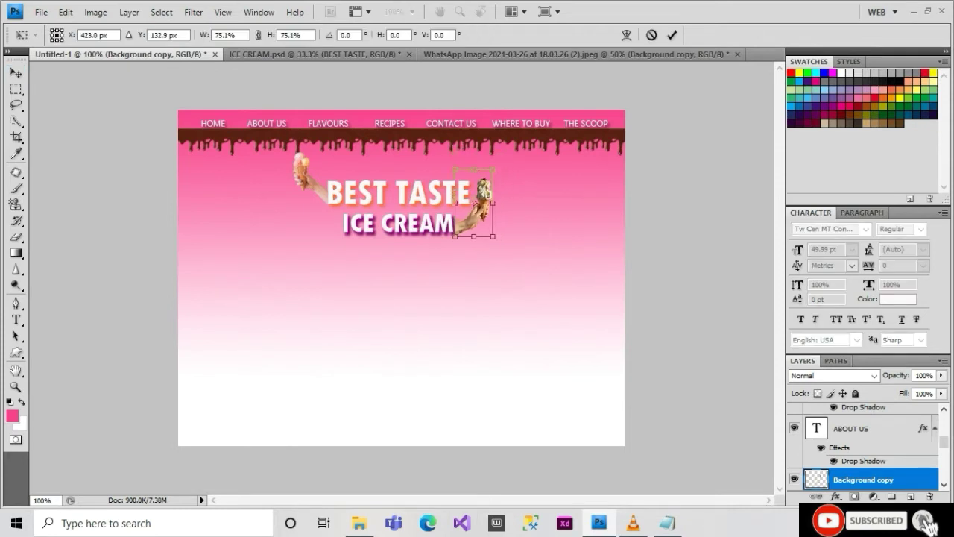
key("Return")
Step: Switch to Notepad and replace the note with "BEGINILAH TAMPILAN JUDUL TERSEBUT"
key("alt+Tab")
key("ctrl+a")
type("BEGINIL")
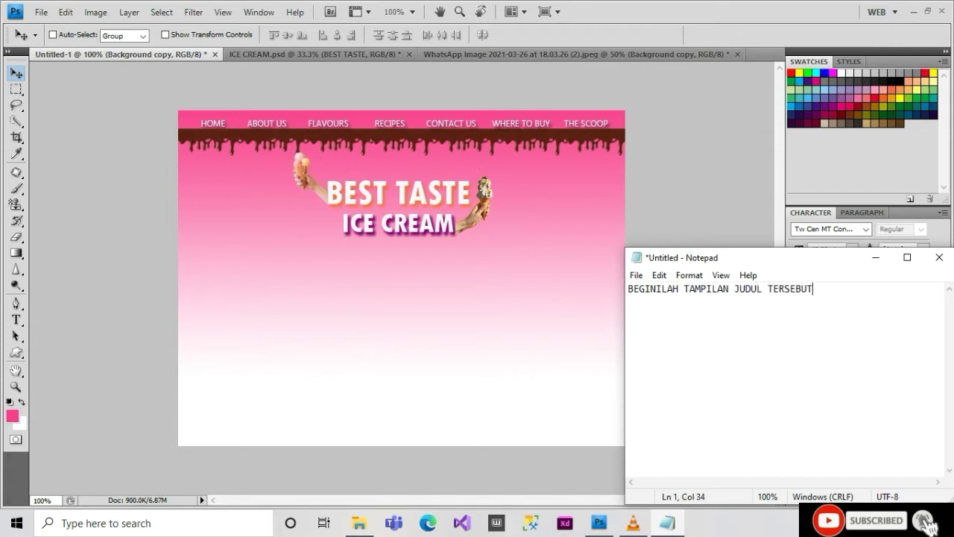
Step: Replace the note with "SELANJUTNYA KITA AKAN MEMBUTA TABLE "JOIN OUR MAILING LIST:" and a second line "MENGGUNAKAN SHAPE"
key("ctrl+a")
type("SELANJ")
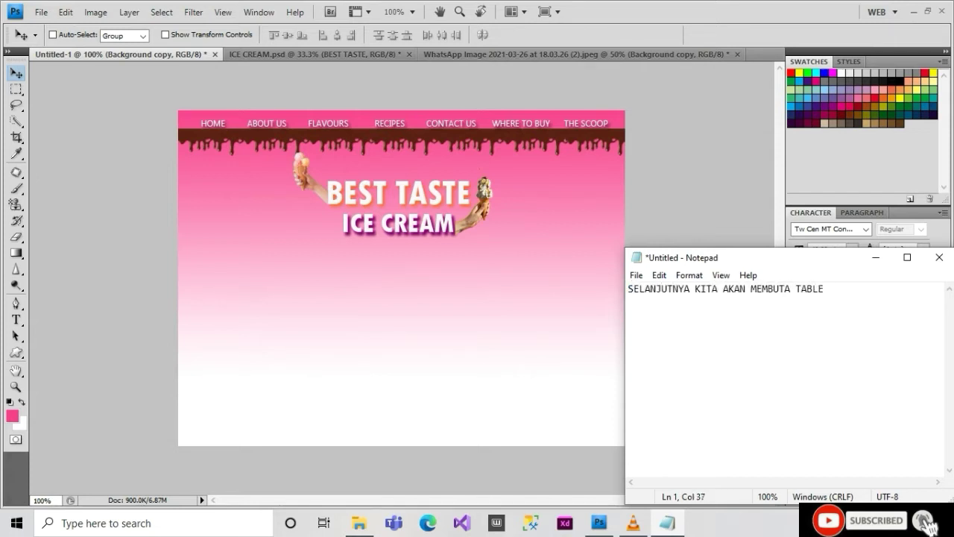
type("LIST:")
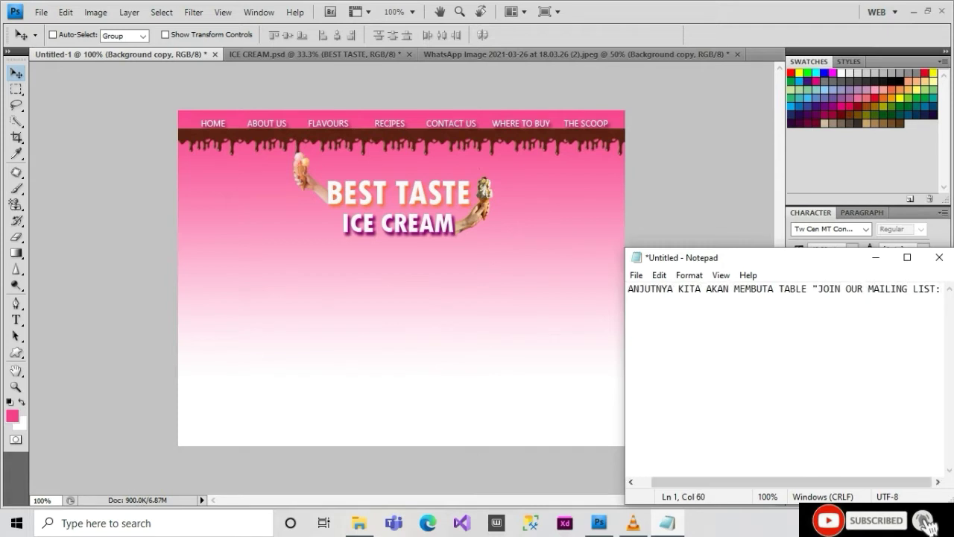
key("Return")
type("MENGGUNAKAN SHAPE")
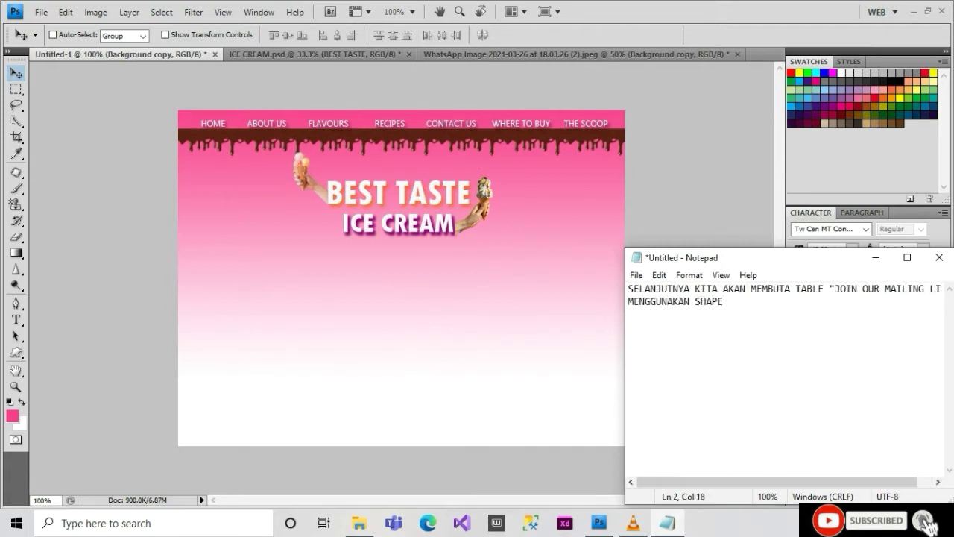
Step: Switch to Photoshop and set the foreground colour to the near-white sampled from the lower part of the page
key("alt+Tab")
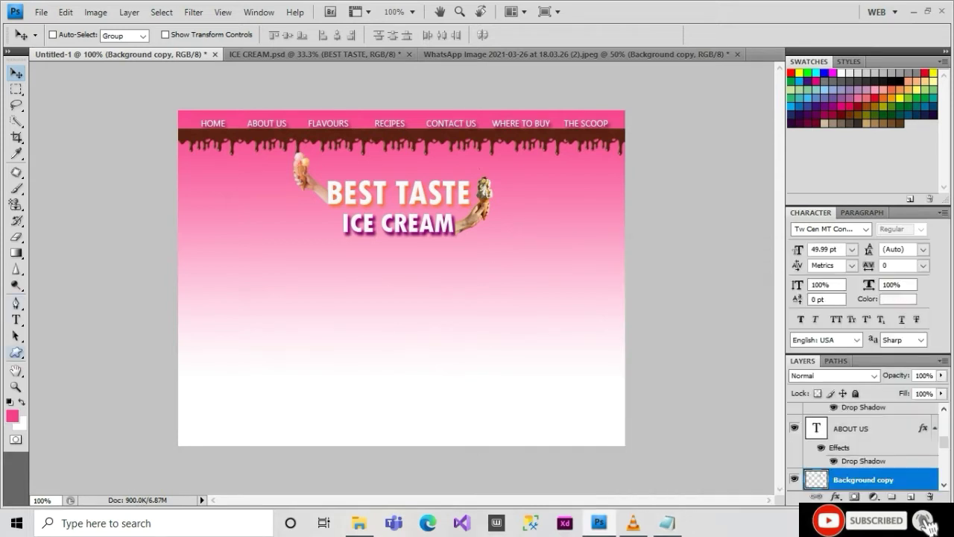
key("i")
left_click(12, 415)
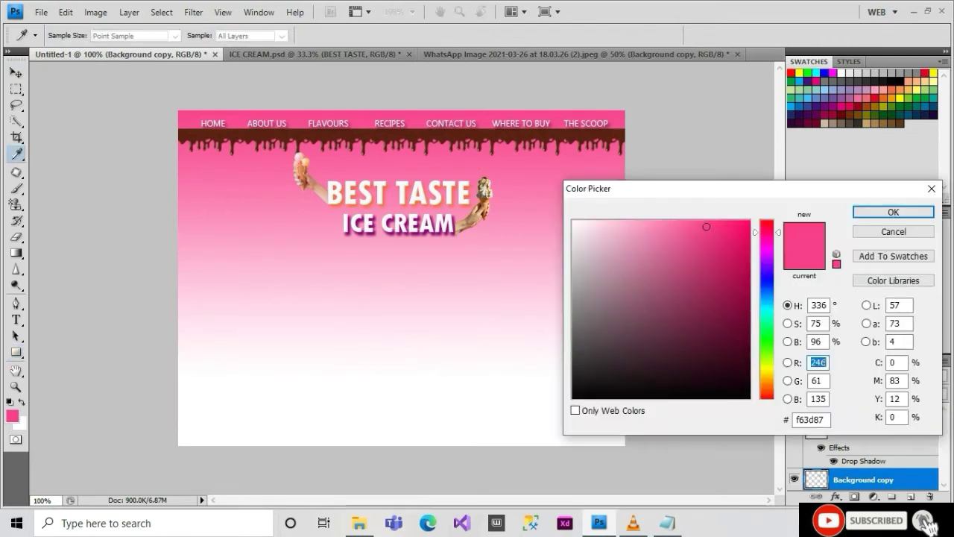
left_click(402, 417)
key("Return")
Step: Draw a near-white rectangle shape as a band across the full page width just below the ICE CREAM title
key("u")
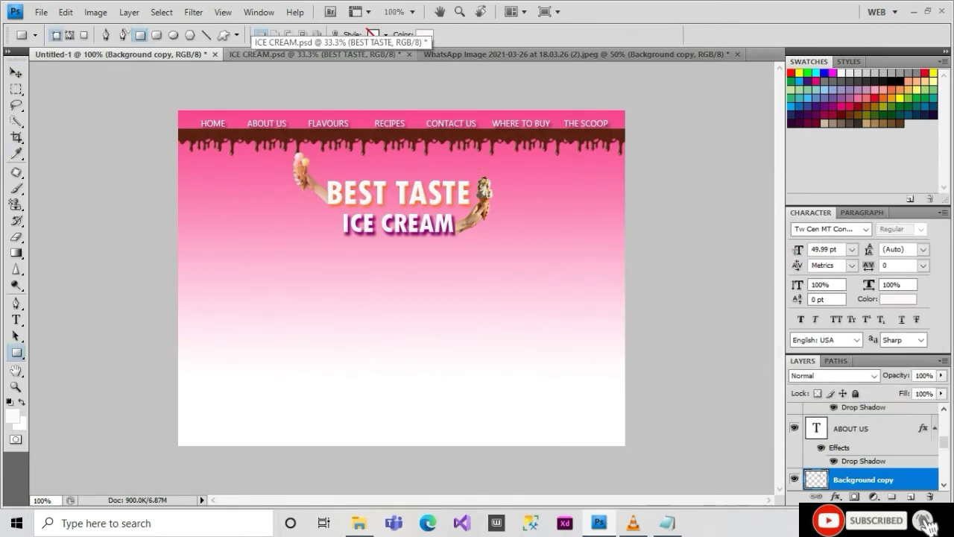
left_click_drag(303, 310, 636, 313)
key("v")
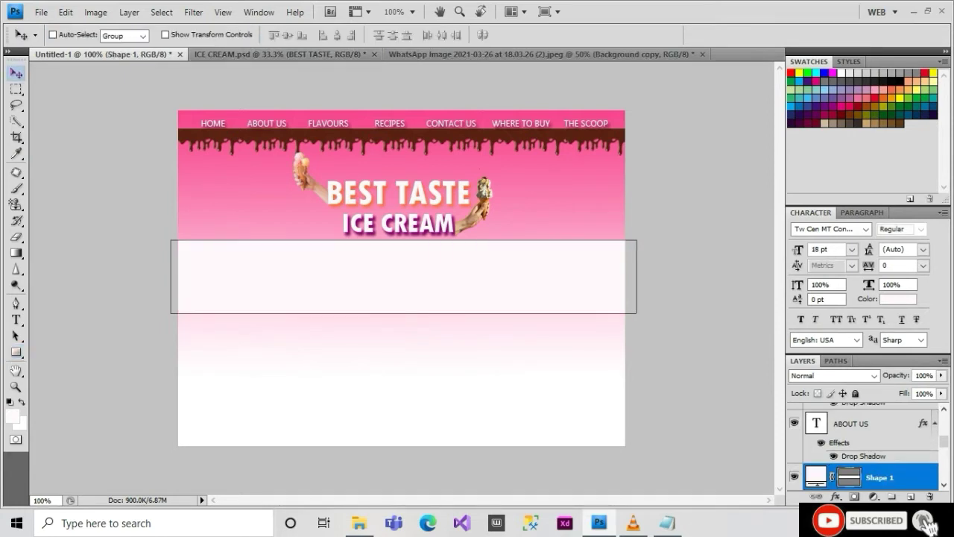
left_click(940, 374)
Step: Switch to Notepad and replace the note with "JANGAN LUPA ATUR OPACITY NYA DAN FEEL NYA"
key("alt+Tab")
type("JAN")
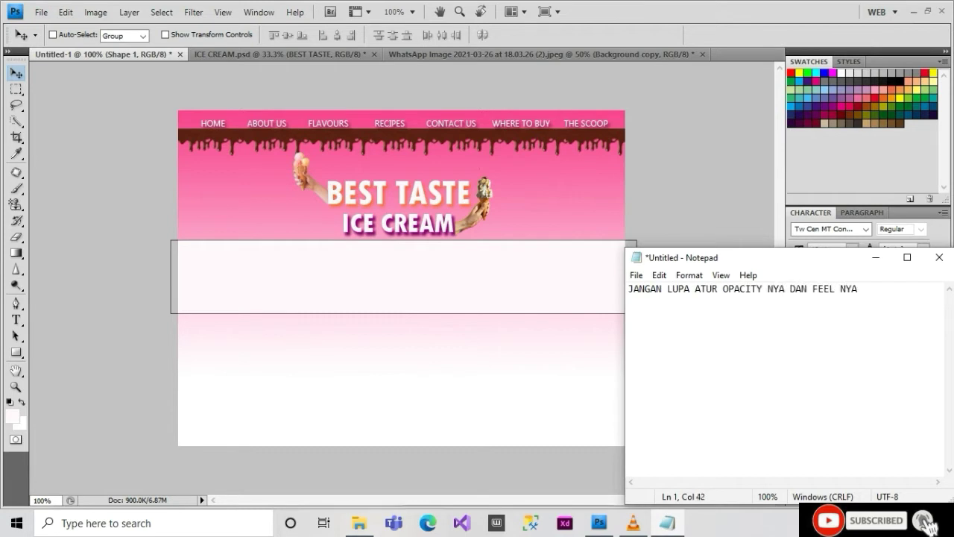
Step: Switch to Photoshop and set the near-white band's opacity to 67% and its fill to 88%
key("alt+Tab")
key("7")
key("3")
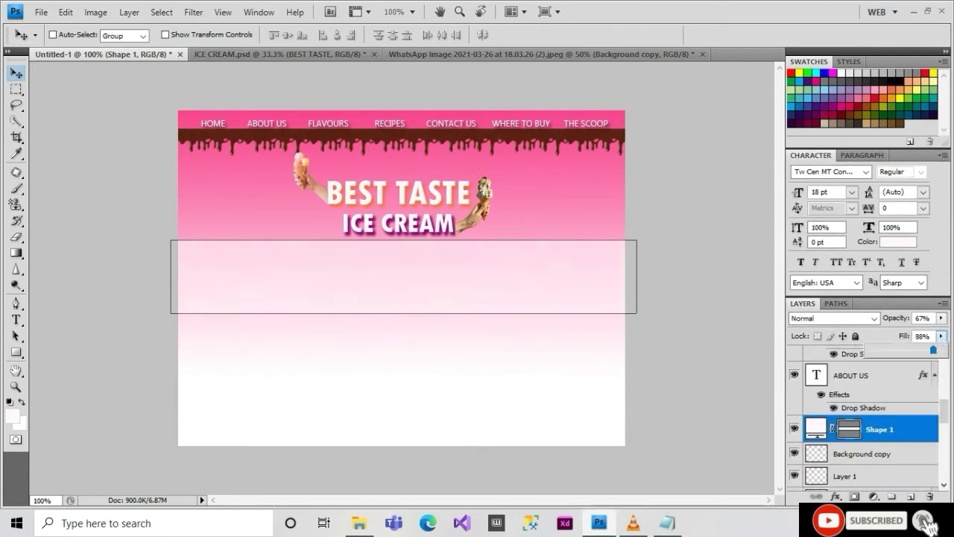
Step: Switch to Notepad and replace the note with "SELANJUTNYA KITA AKAN KETIK "JOIN OUR MAILING LIST"
key("alt+Tab")
key("ctrl+a")
type("SELANJUT")
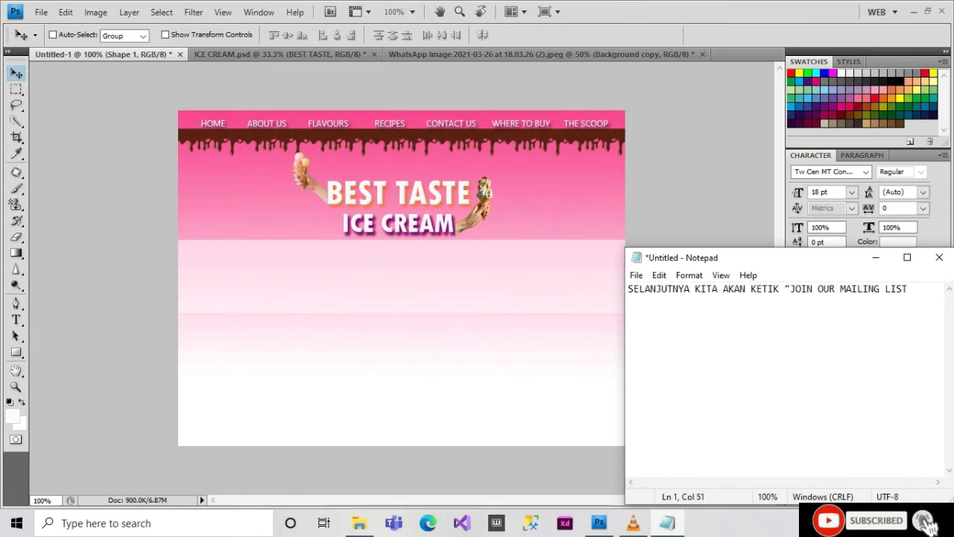
Step: Copy the JOIN OUR MAILING LIST heading text from ICE CREAM.psd and return to the Untitled-1 document
left_click(280, 54)
key("t")
left_click(402, 252)
key("ctrl+a")
key("ctrl+c")
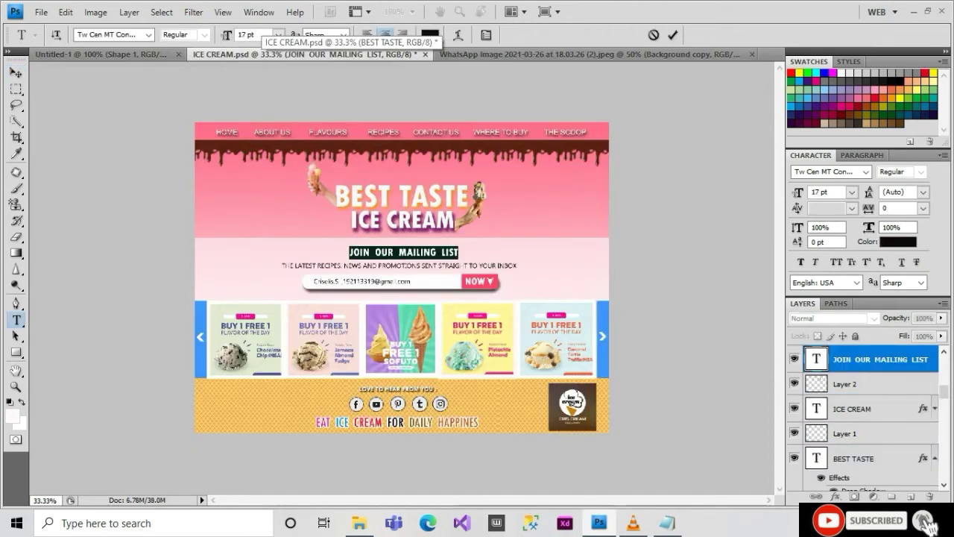
key("ctrl+Return")
key("v")
left_click(112, 53)
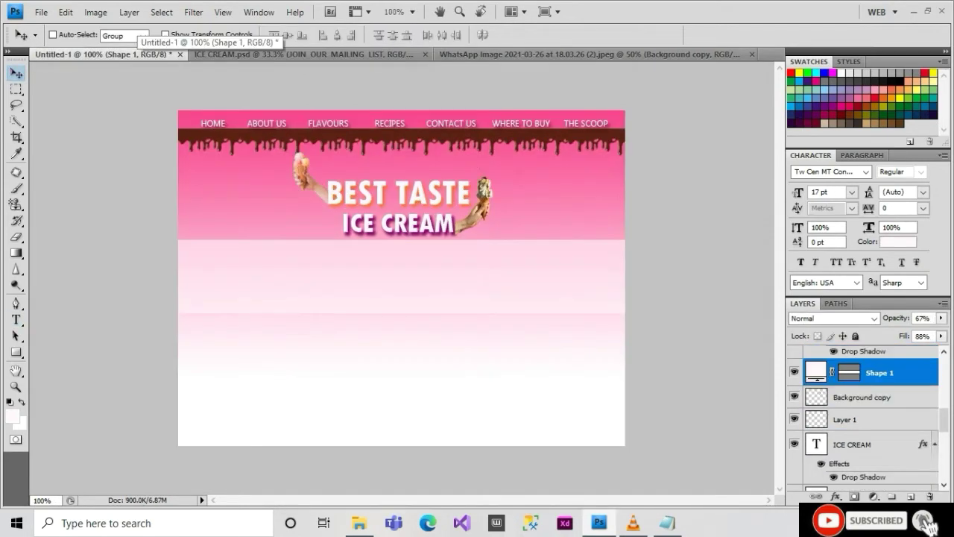
Step: Paste JOIN OUR MAILING LIST as a new text layer and centre it near the band's upper edge
key("t")
left_click(270, 266)
key("ctrl+v")
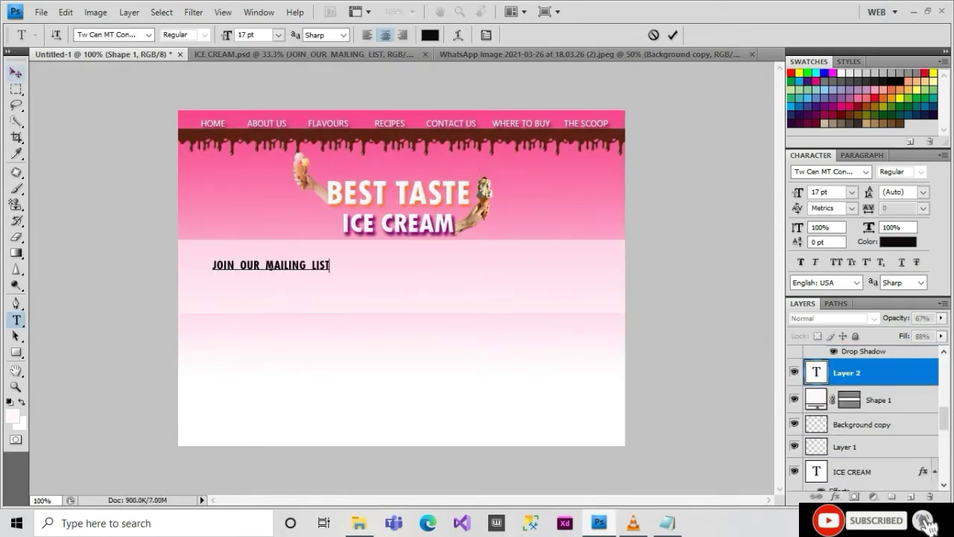
left_click(15, 73)
left_click_drag(271, 266, 398, 253)
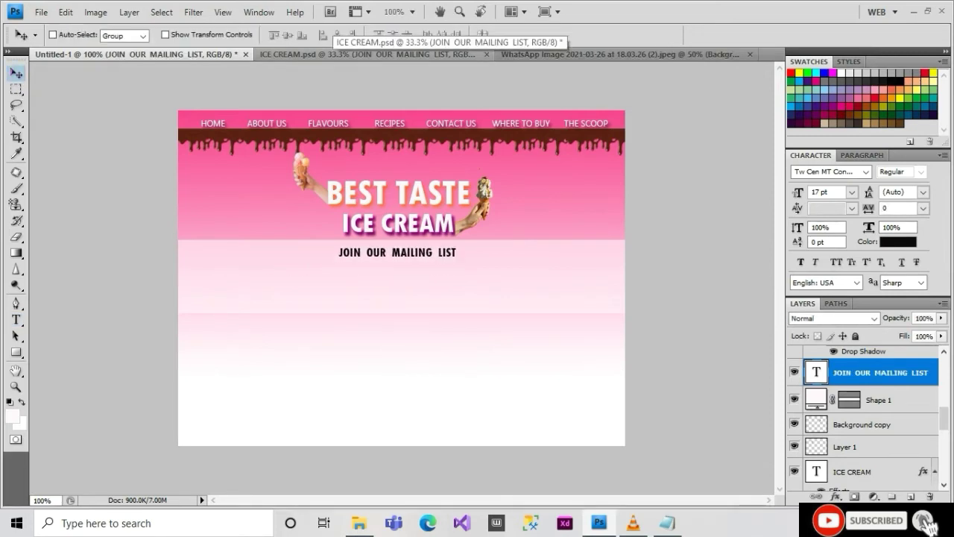
Step: Copy the tagline about the latest recipes, news and promotions from ICE CREAM.psd
left_click(365, 54)
key("t")
left_click(399, 266)
key("ctrl+a")
key("ctrl+c")
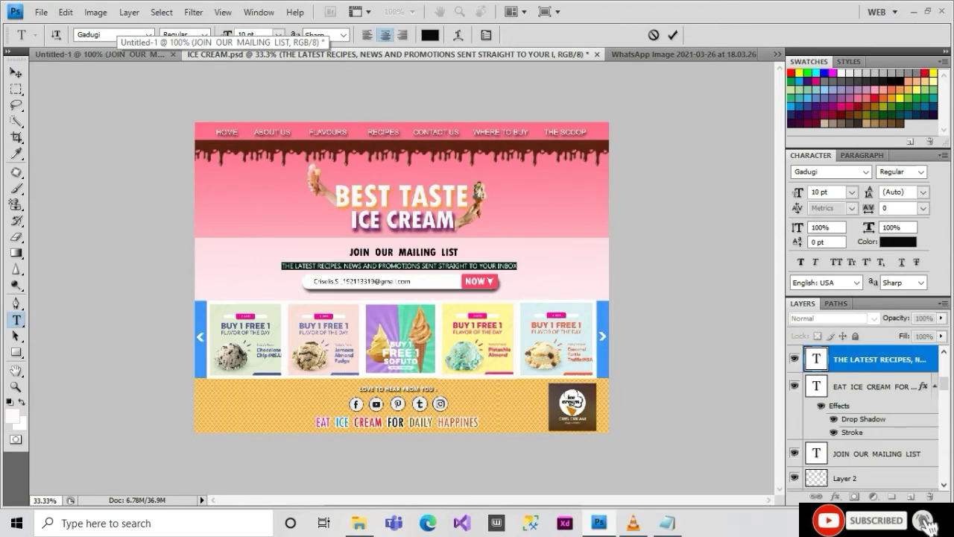
Step: Paste the tagline as a new text layer in Untitled-1 and centre it directly below JOIN OUR MAILING LIST
left_click(112, 54)
left_click(286, 289)
key("ctrl+v")
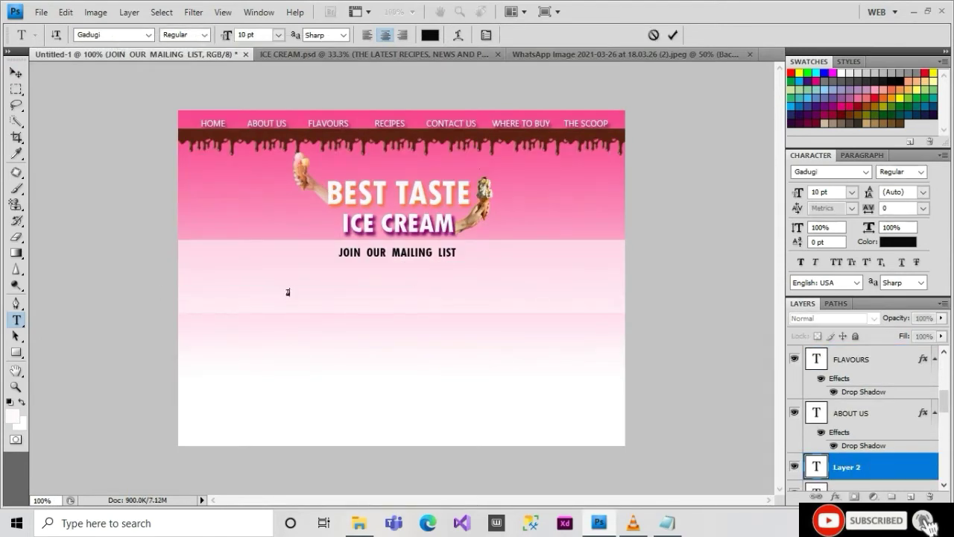
left_click(16, 72)
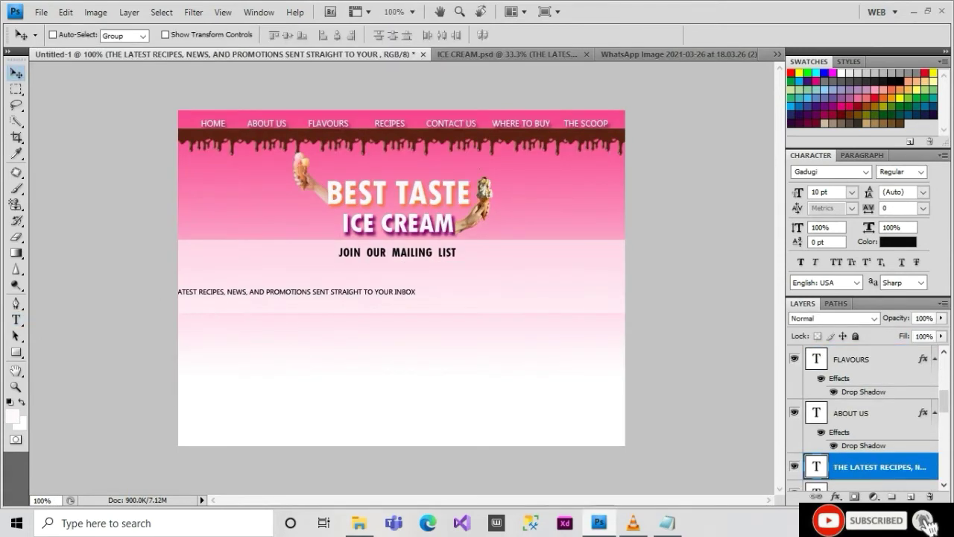
left_click_drag(298, 292, 407, 264)
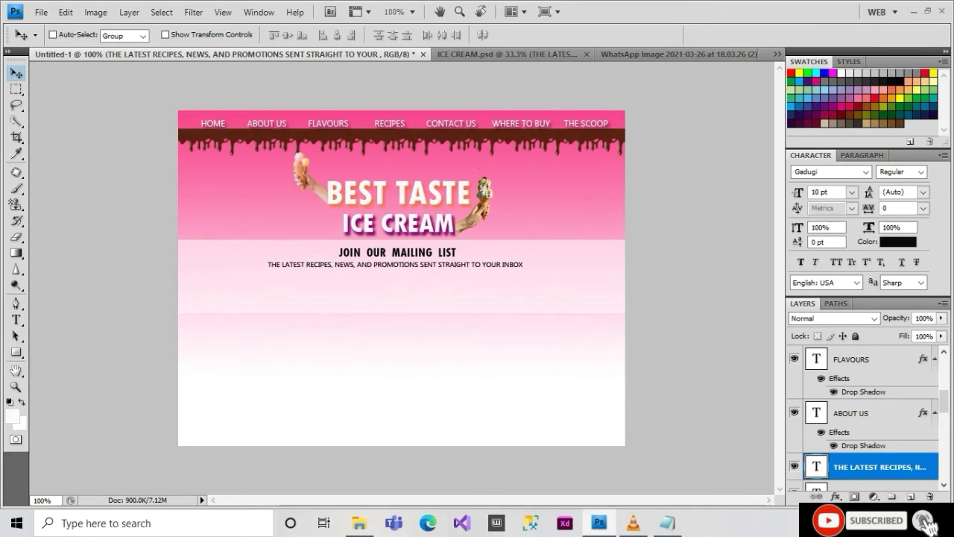
Step: Switch to Notepad and replace the note with "KEMUDIAN KITA AKAN MEMBUAT BUTTON KLIK NOW DAN INPUT EMAIL" and a second line "DENGAN MENGGUNAKAN SHAPE"
key("alt+Tab")
key("ctrl+a")
type("KEMUDIAN KITA A")
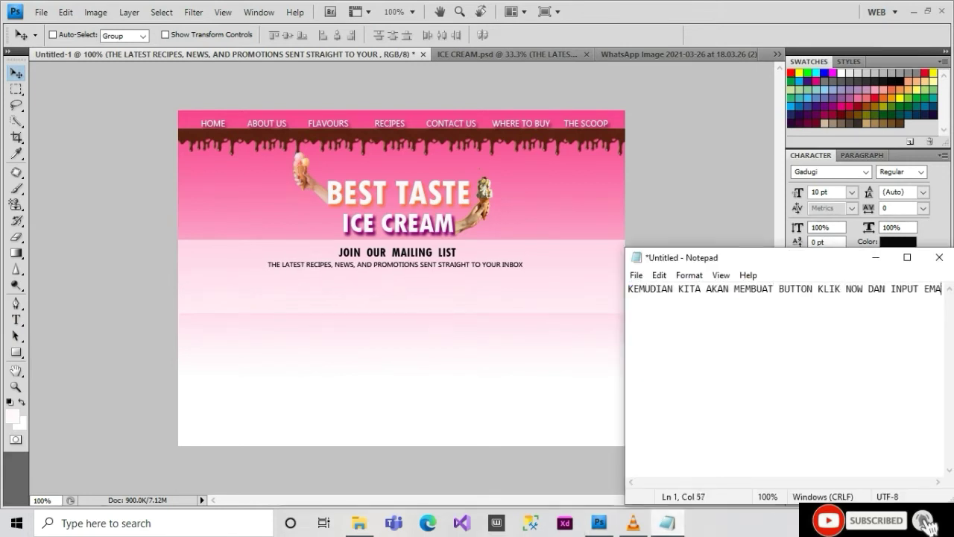
type("IL")
key("Return")
type("DENGAN MENGGUNAKAN SHAPE")
Step: Switch to Photoshop and draw a white rounded rectangle with a 10 px radius below the tagline as the email field
key("alt+Tab")
key("u")
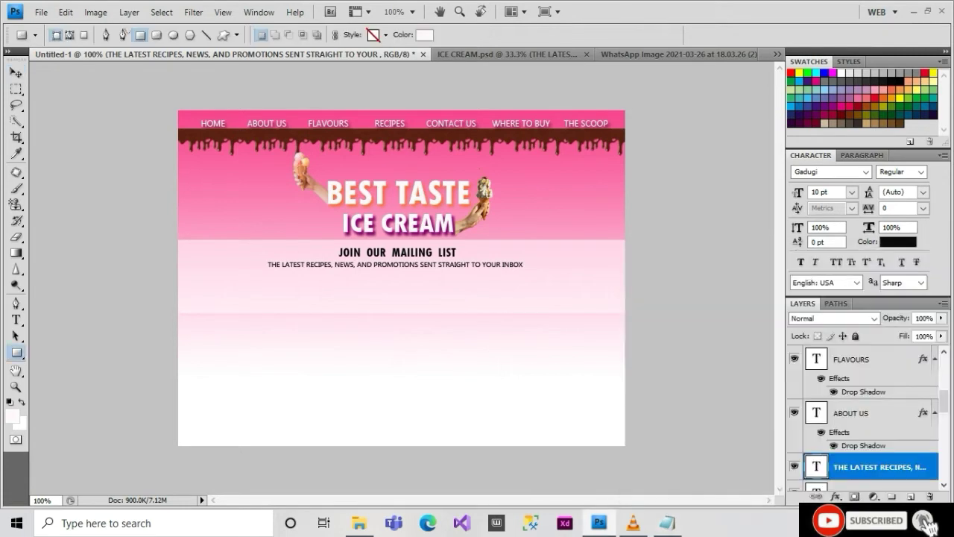
left_click(424, 35)
key("Escape")
left_click(156, 34)
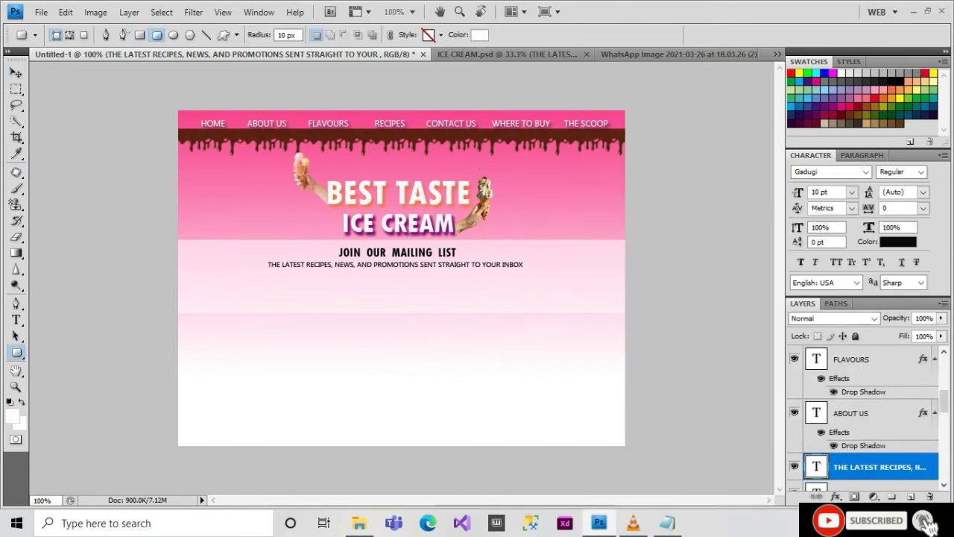
left_click_drag(170, 288, 500, 287)
key("v")
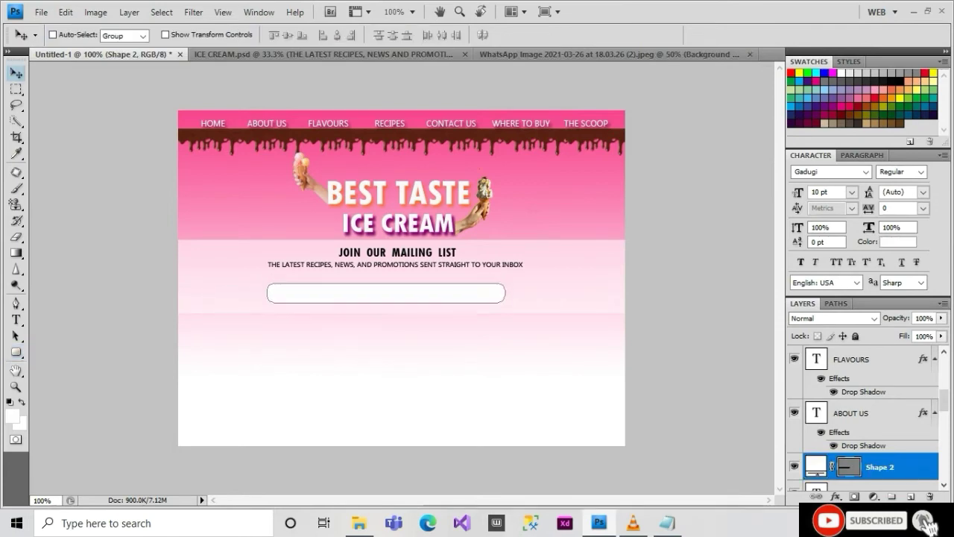
Step: Duplicate the white rounded rectangle and shift the copy to the right
key("ctrl+j")
key("shift+Right")
key("shift+Right")
key("Right")
key("Right")
key("Right")
key("Right")
Step: Recolour the copied rounded rectangle to a saturated hot pink
left_click(897, 242)
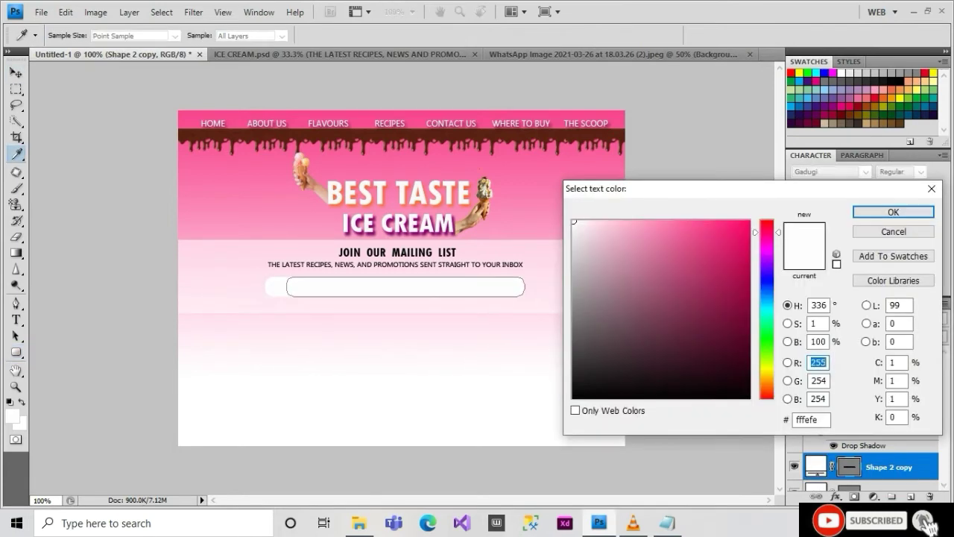
left_click(736, 218)
left_click(895, 211)
double_click(816, 466)
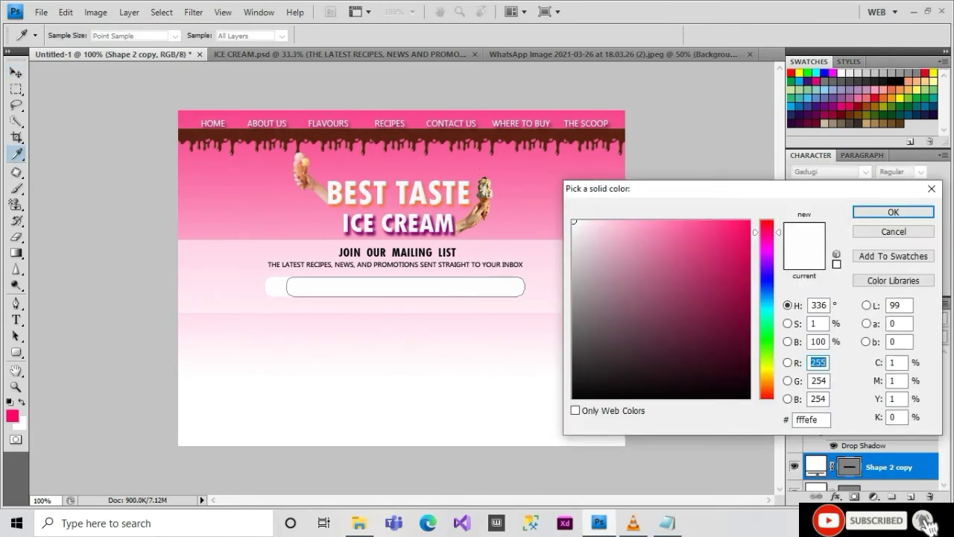
left_click(862, 208)
Step: Narrow the pink rounded rectangle into a button at the right end of the email field
key("ctrl+t")
left_click_drag(417, 286, 503, 287)
left_click(16, 73)
key("Return")
key("ctrl+t")
key("Return")
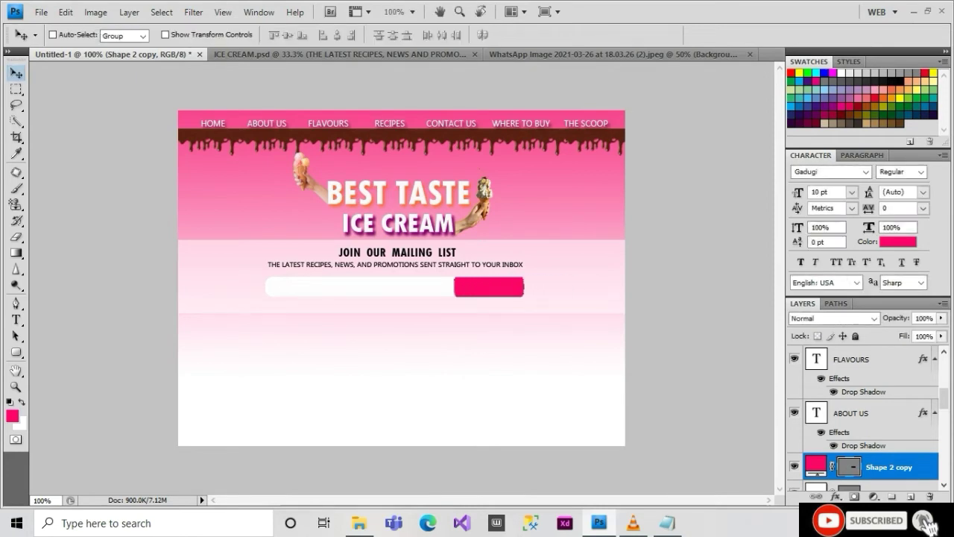
Step: Add the white text NOW at 20 pt and place it on the pink button
key("t")
left_click(339, 54)
left_click(138, 53)
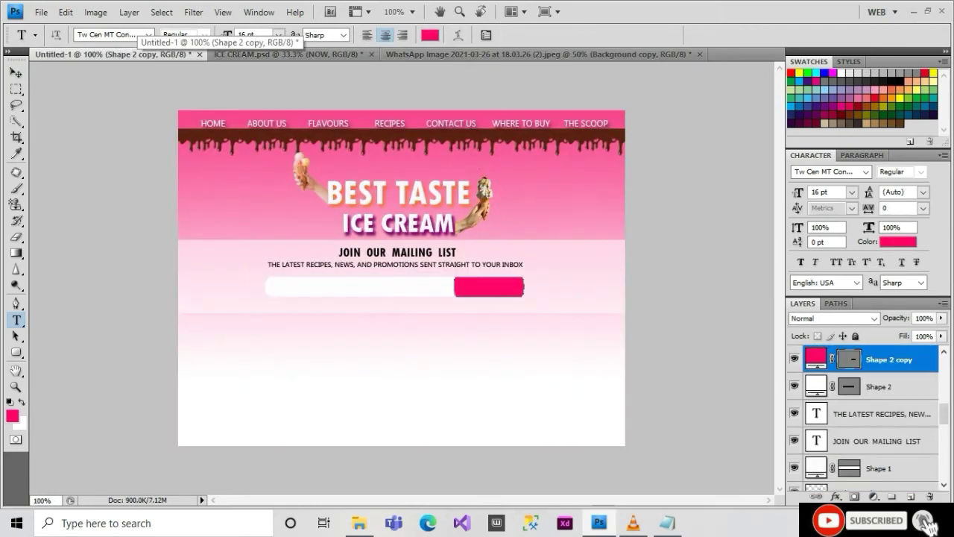
left_click(459, 322)
left_click(430, 35)
key("Return")
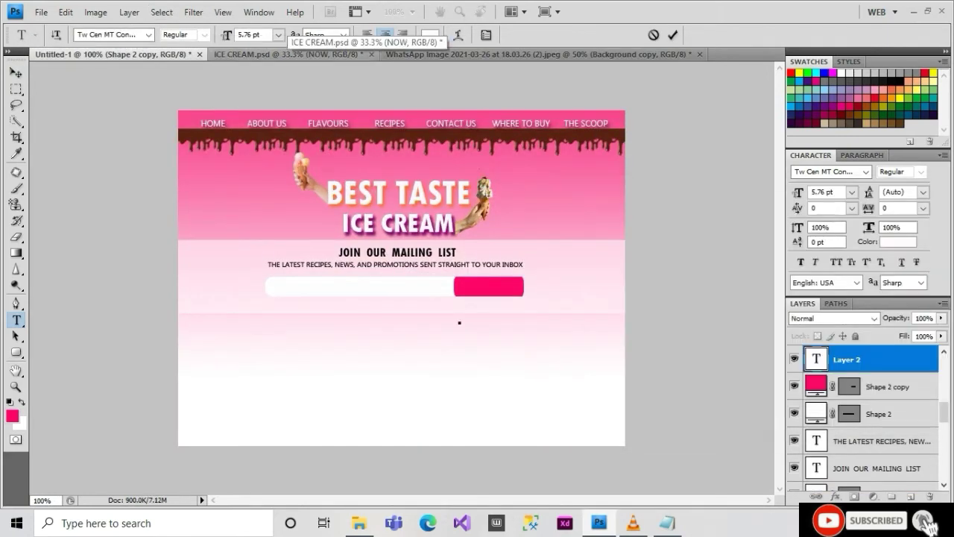
left_click(246, 35)
type("15")
key("Return")
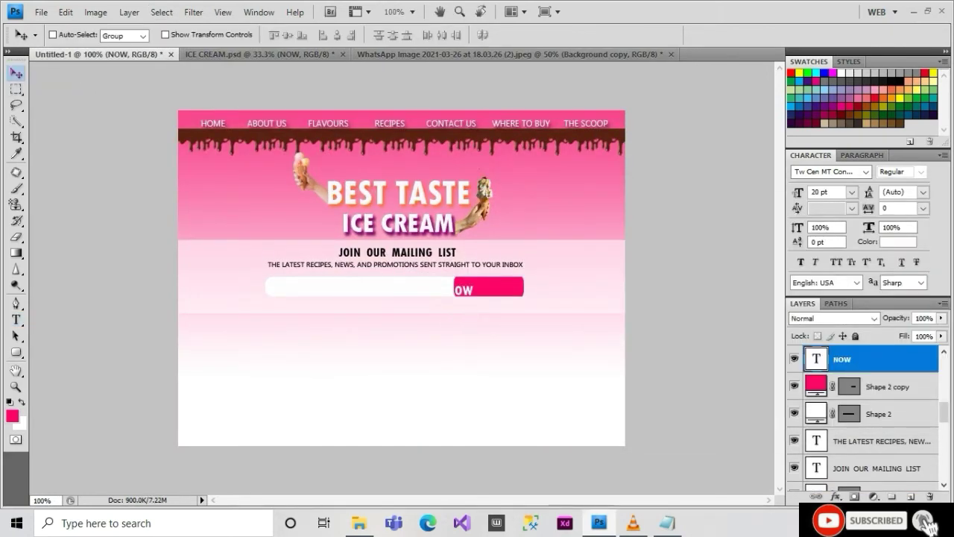
Step: Narrow the pink button slightly from its right edge
left_click(887, 386)
key("ctrl+t")
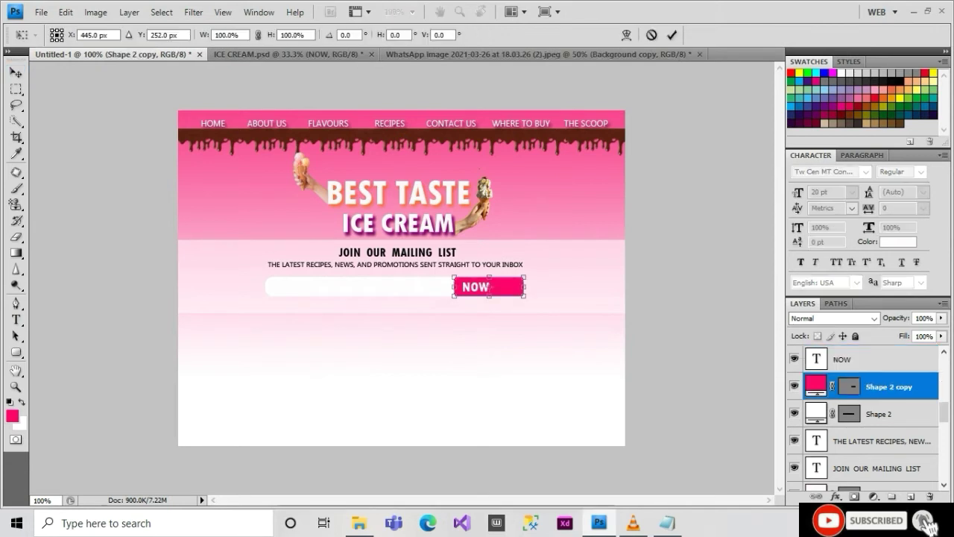
mouse_move(523, 286)
left_mouse_down()
mouse_move(501, 286)
mouse_move(511, 286)
left_mouse_up()
key("Return")
Step: Select the NOW text, the pink button and the white field together and nudge them right to centre them
left_click(864, 359)
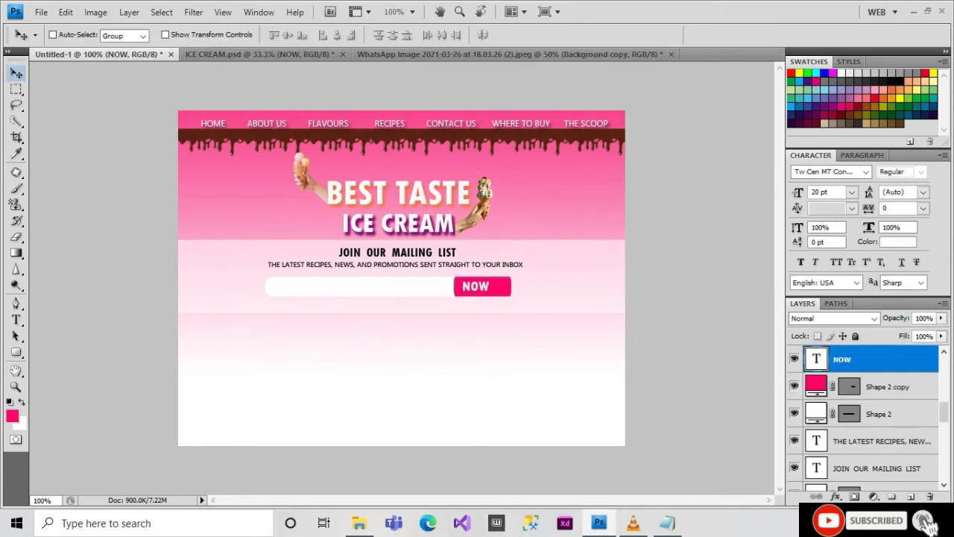
left_click(887, 386, "shift")
left_click(887, 414, "shift")
key("Right")
key("Right")
key("Right")
key("Right")
key("Right")
key("Right")
key("Right")
key("Right")
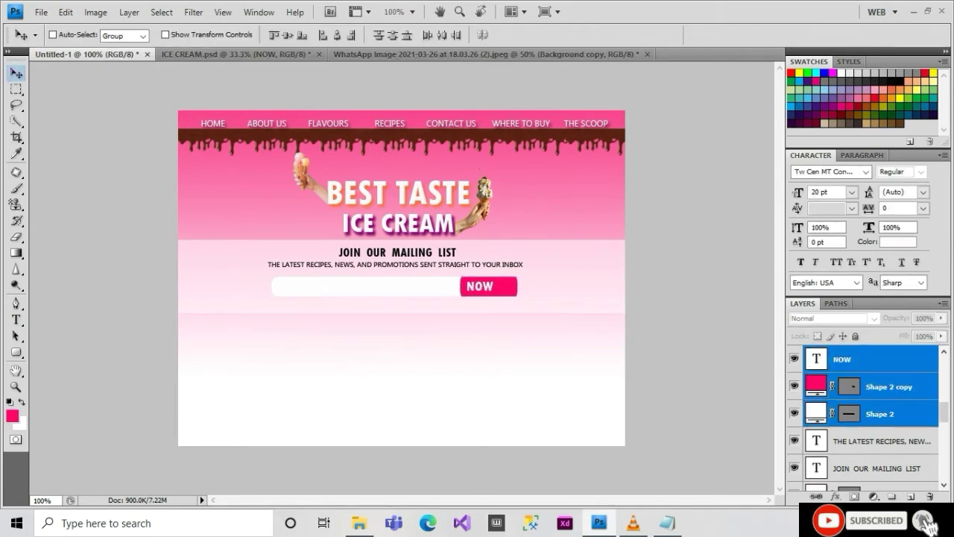
Step: Draw a small white arrowhead custom shape below the NOW button
left_click(865, 359)
left_click(15, 352)
left_click(74, 419)
left_click(294, 35)
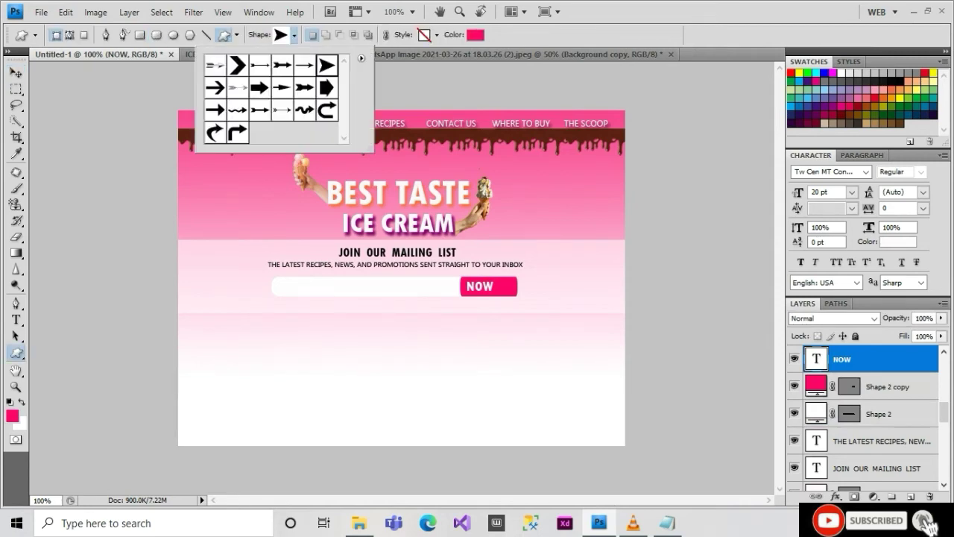
left_click(474, 36)
left_click(573, 216)
left_click(864, 211)
key("v")
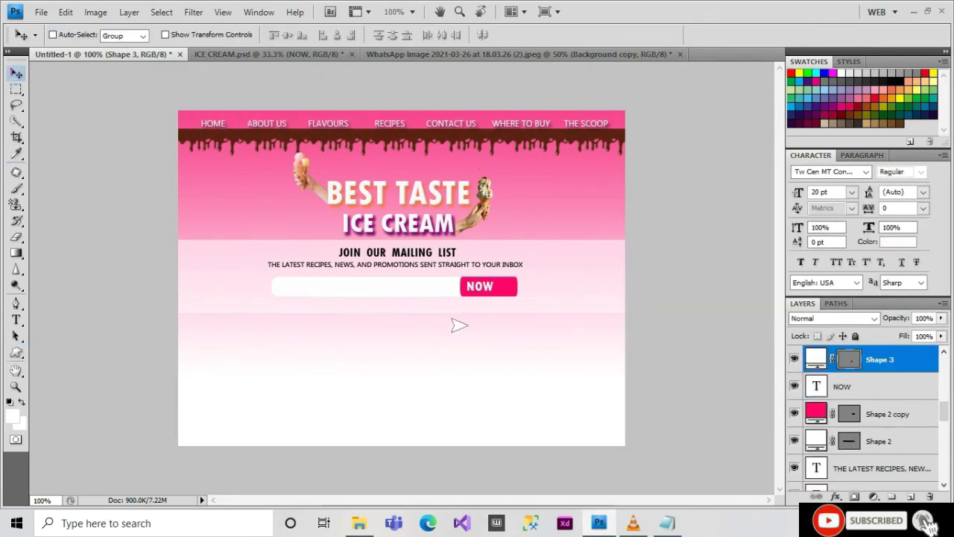
Step: Rotate the arrowhead to point down, scale it to 73.3% and place it beside NOW on the button
key("ctrl+t")
key("Return")
key("ctrl+t")
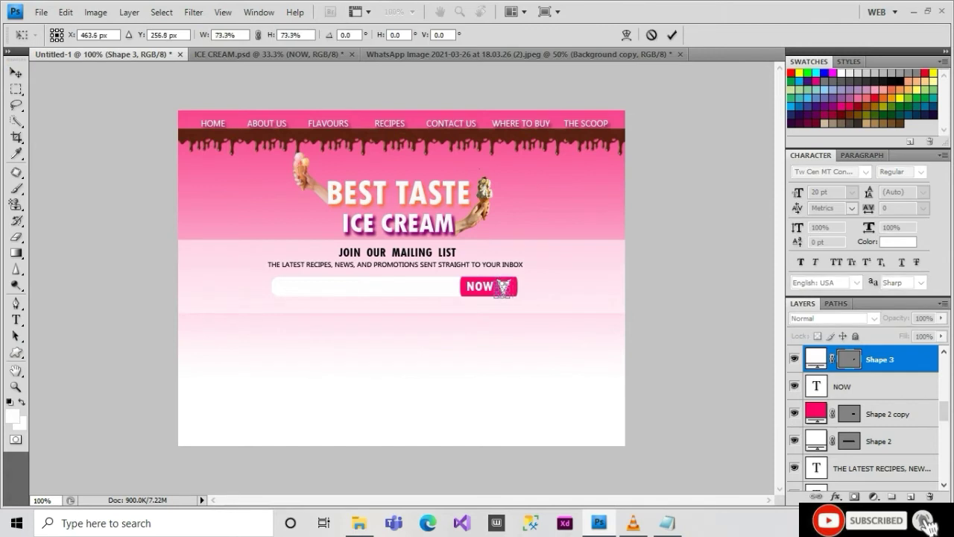
key("Return")
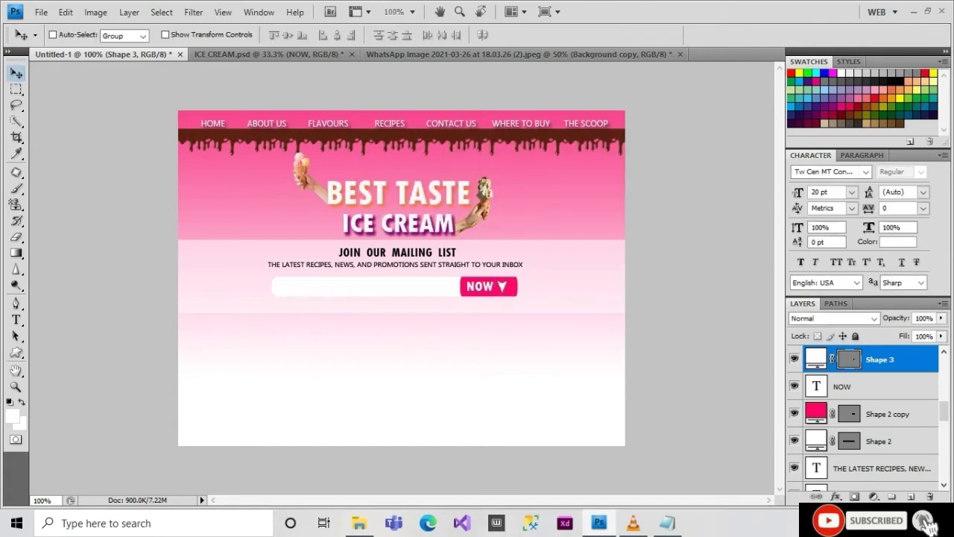
left_click(880, 386)
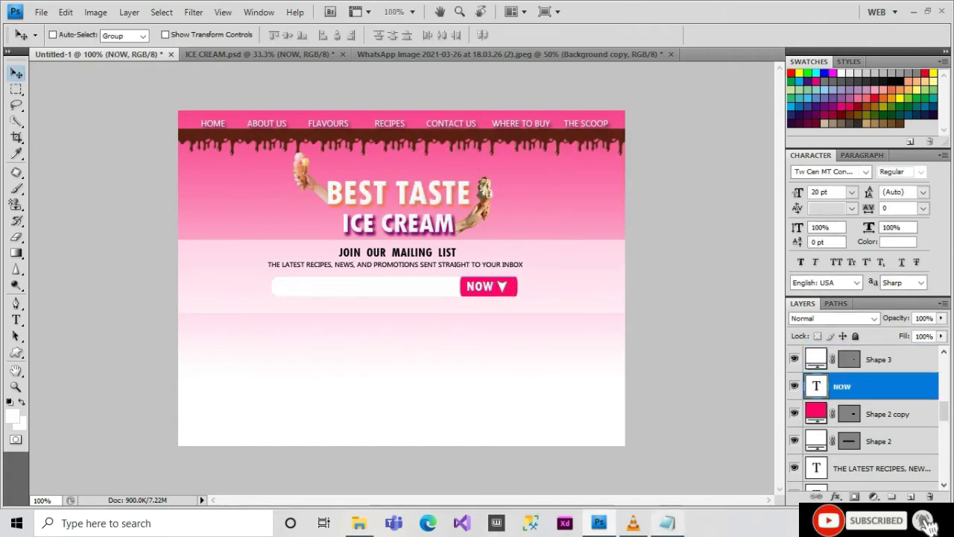
Step: Switch to Notepad, replace the note with "KEMUDIAN KITA AKAN MEMBUAT TEMPLATE PROMOTIONS NYA" and return to Photoshop
key("alt+Tab")
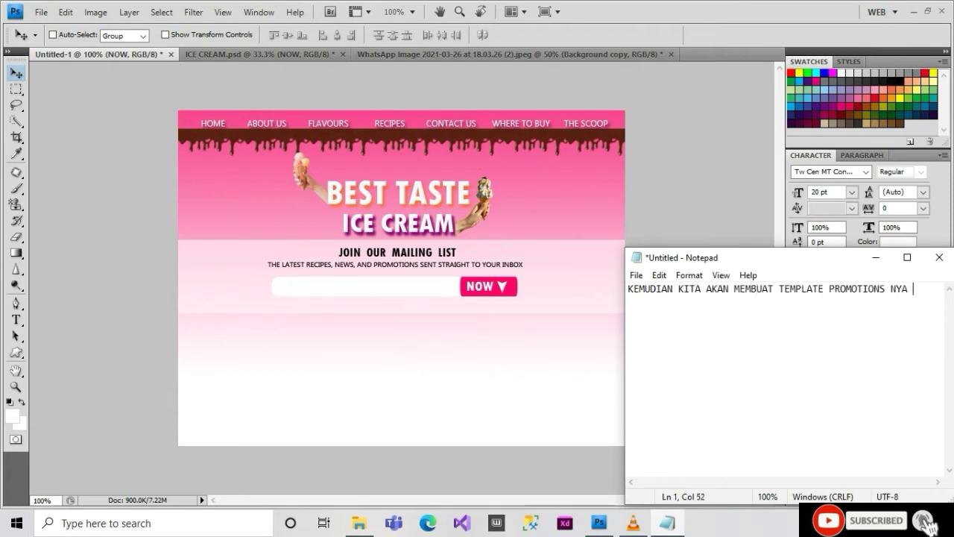
key("alt+Tab")
Step: Check the layer list of ICE CREAM.psd and close the WhatsApp image document
left_click(283, 54)
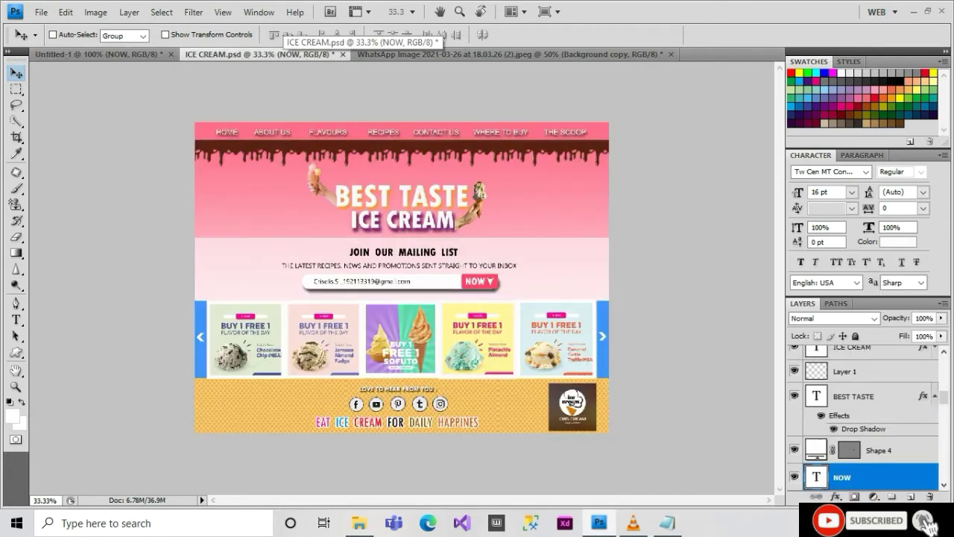
right_click(857, 477)
key("Escape")
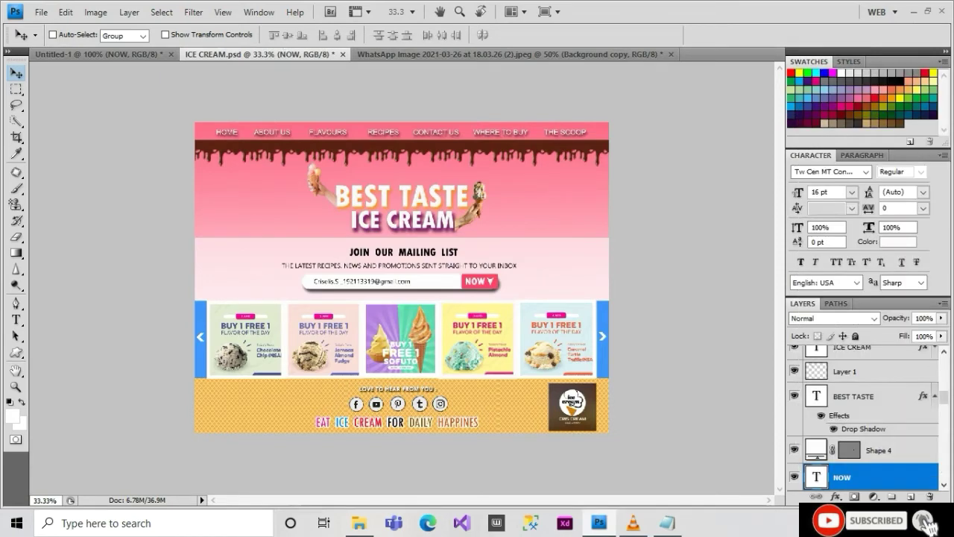
scroll(865, 417, "down", 15)
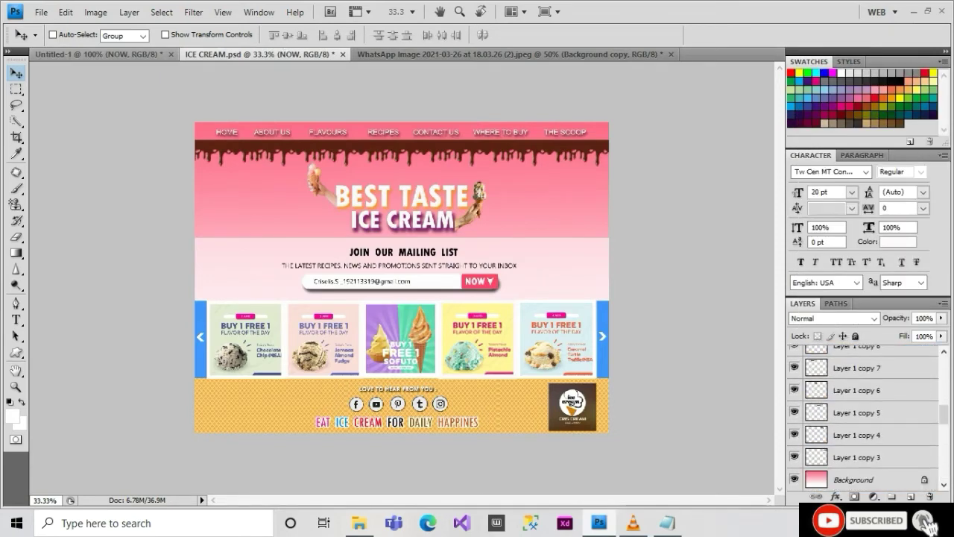
key("ctrl+Tab")
key("ctrl+w")
Step: Open the Chocolate Chip promotion image 6 from New folder
key("ctrl+o")
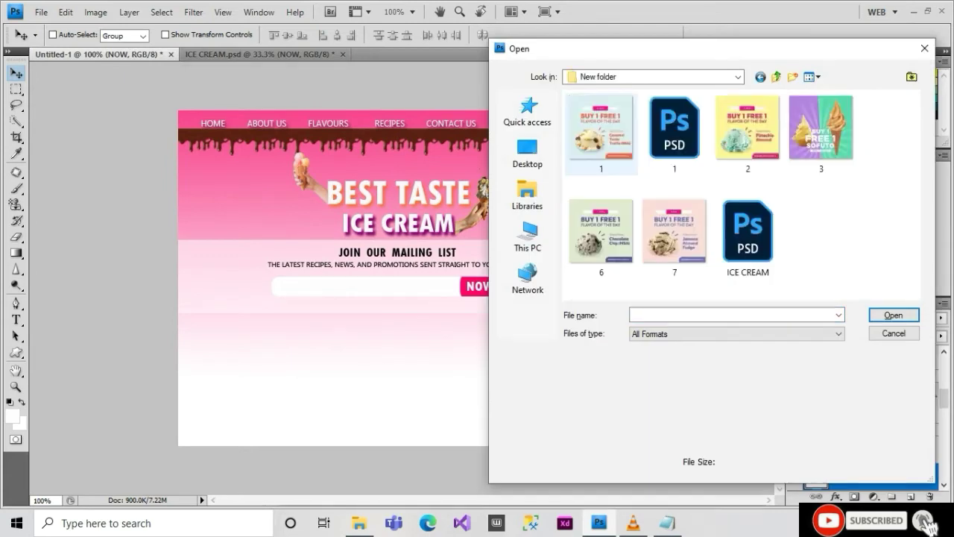
left_click(601, 237)
key("Return")
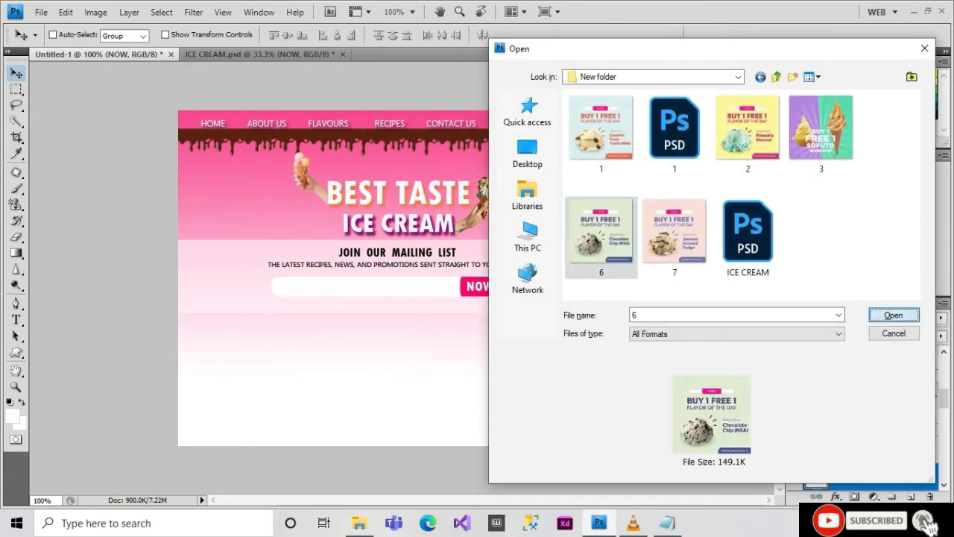
Step: Switch to Notepad and replace the note with "CARA MANUAL DUPLICATE LAYER DENGAN CARA" and a second line "KLIK KANAN MOUSE"
right_click(857, 359)
key("alt+Tab")
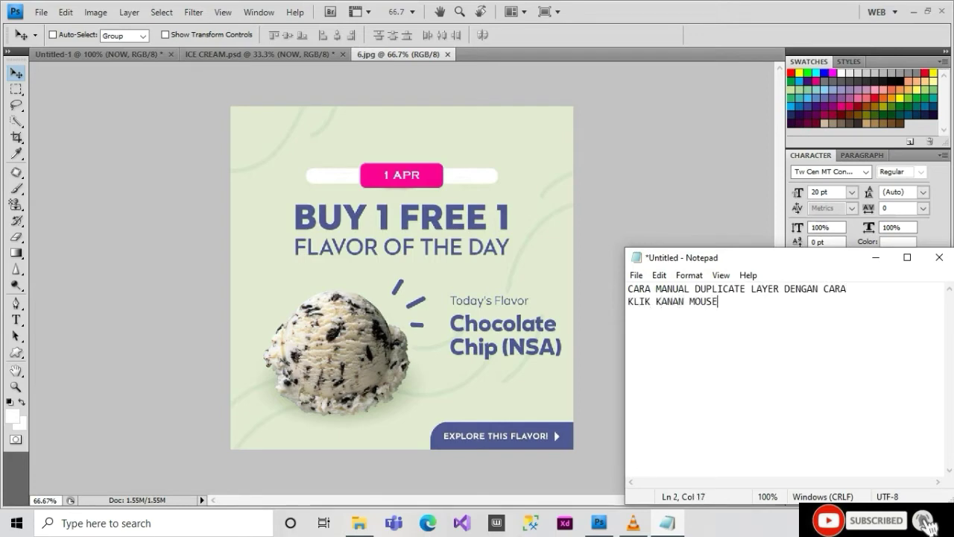
Step: Return to Photoshop, duplicate the Background layer of 6.jpg and move the copy into the Untitled-1 web page
key("alt+Tab")
right_click(857, 359)
left_click(858, 406)
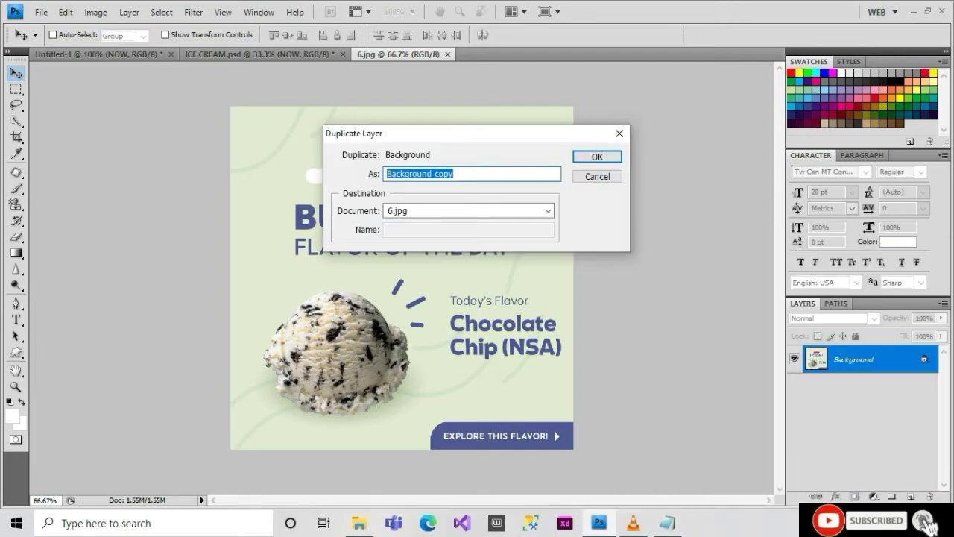
key("Return")
left_click_drag(402, 277, 293, 349)
Step: Shrink the Chocolate Chip promotion image to a small thumbnail and place it just below the mailing-list band near the page's left edge
key("ctrl+t")
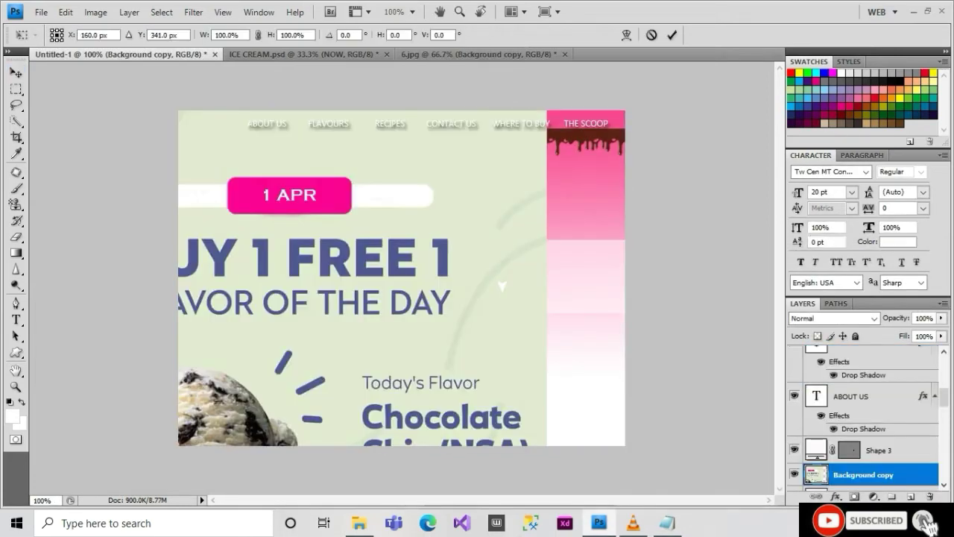
left_click_drag(549, 93, 266, 373)
left_click_drag(149, 484, 314, 316)
left_click_drag(403, 237, 276, 359)
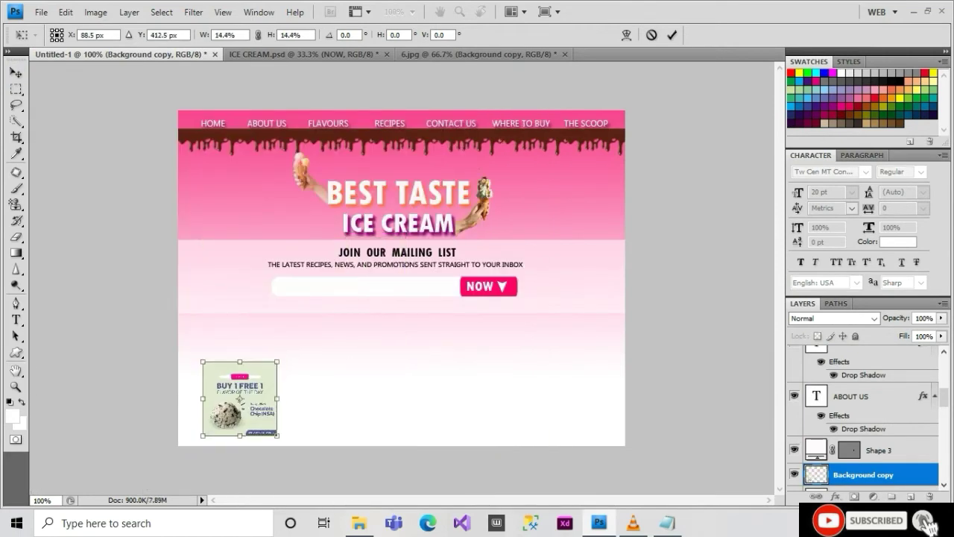
key("Return")
left_click_drag(238, 402, 238, 353)
key("ctrl+t")
left_click_drag(274, 314, 231, 341)
key("Return")
Step: Add a white outside Stroke effect to the Chocolate Chip thumbnail
right_click(872, 475)
left_click(852, 160)
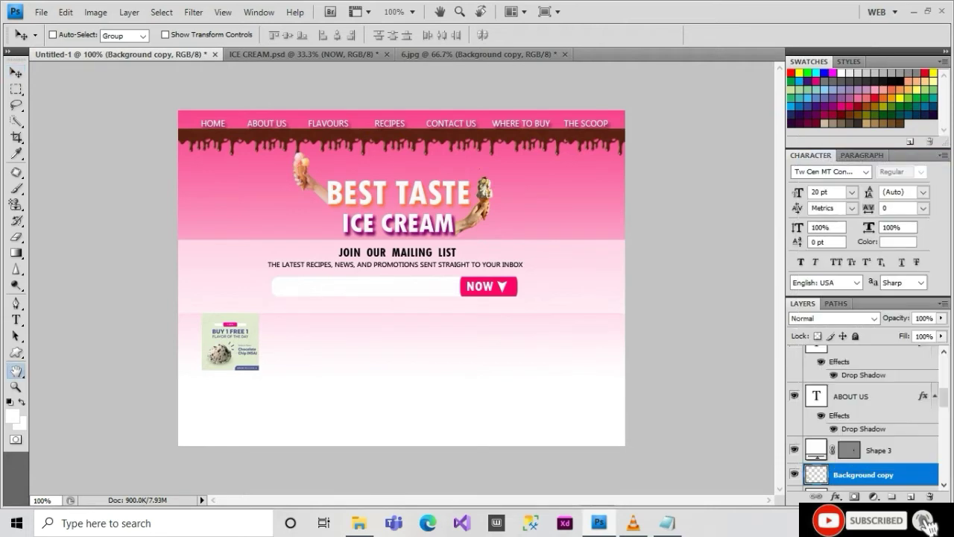
left_click(499, 439)
left_click(515, 439)
left_click(702, 348)
left_click(575, 217)
left_click(892, 211)
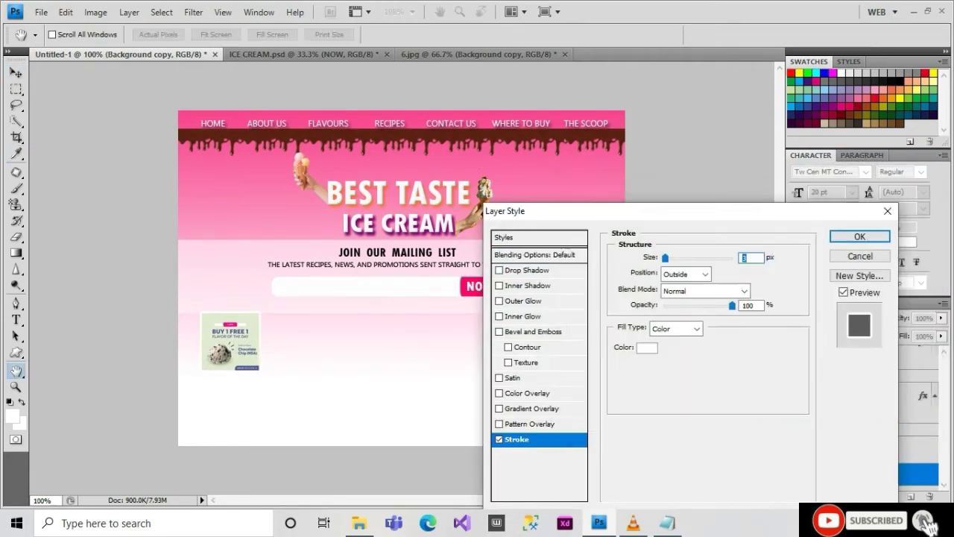
left_click(860, 237)
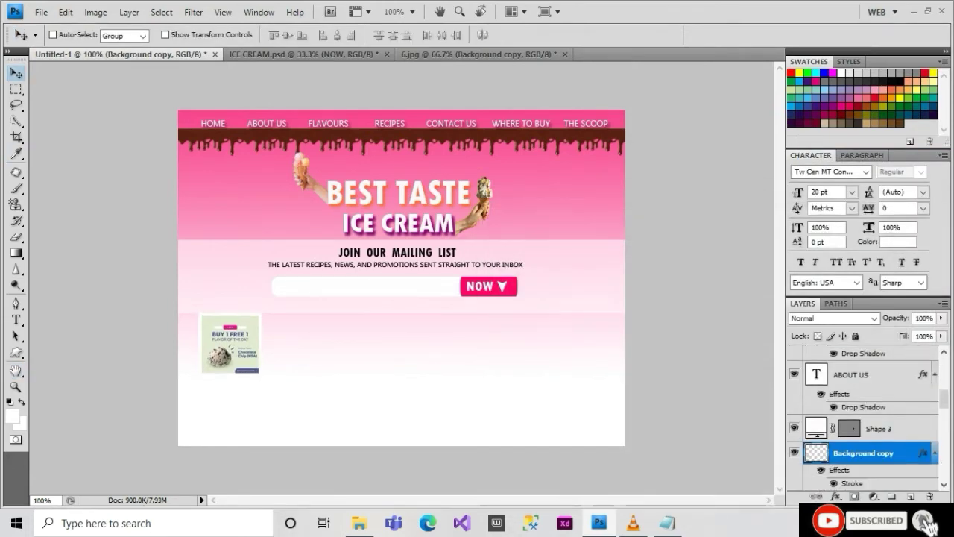
Step: Scale the stroked Chocolate Chip thumbnail down slightly
key("ctrl+t")
left_click_drag(261, 373, 257, 369)
key("Return")
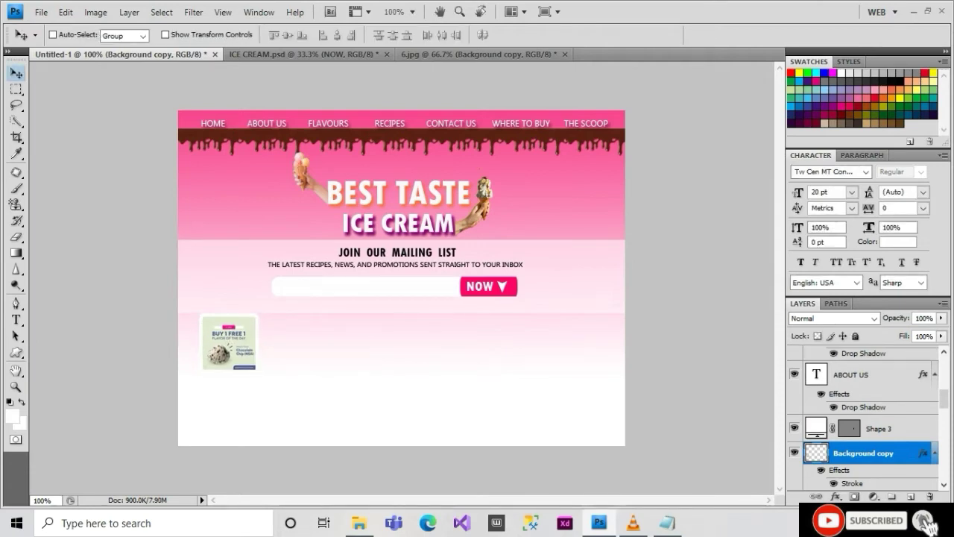
Step: Close 6.jpg without saving and open promotion images 1, 2, 3 and 7 from New folder
left_click(564, 54)
left_click(480, 202)
key("ctrl+o")
left_click(675, 237)
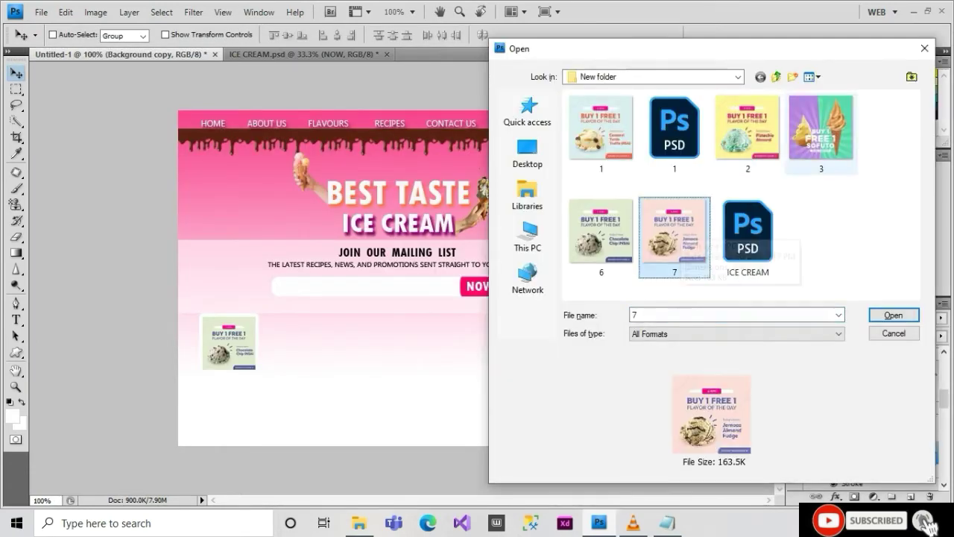
left_click(821, 127, "ctrl")
left_click(748, 127, "ctrl")
left_click(601, 127, "ctrl")
left_click(894, 315)
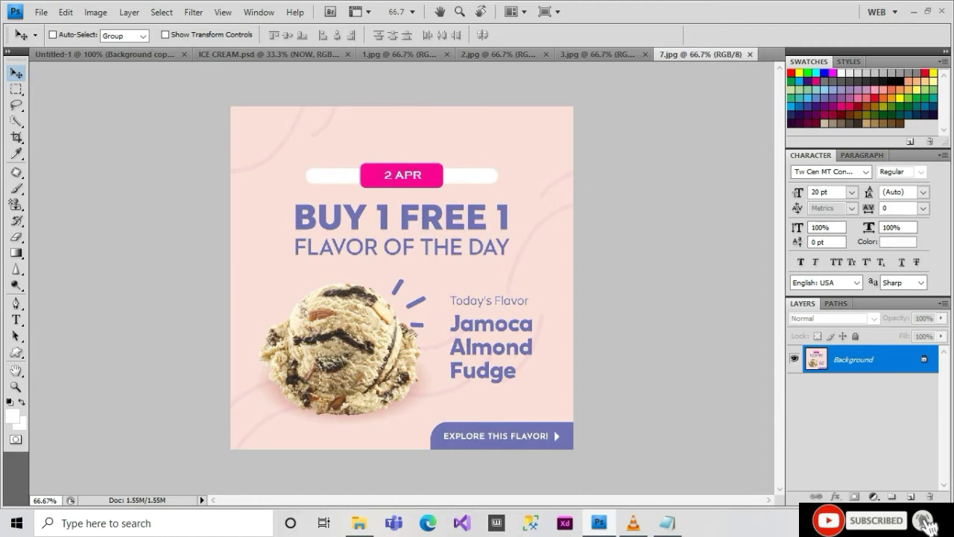
Step: Duplicate the Background layer of 7.jpg and bring the copy into the Untitled-1 web page
right_click(858, 356)
left_click(835, 375)
key("Return")
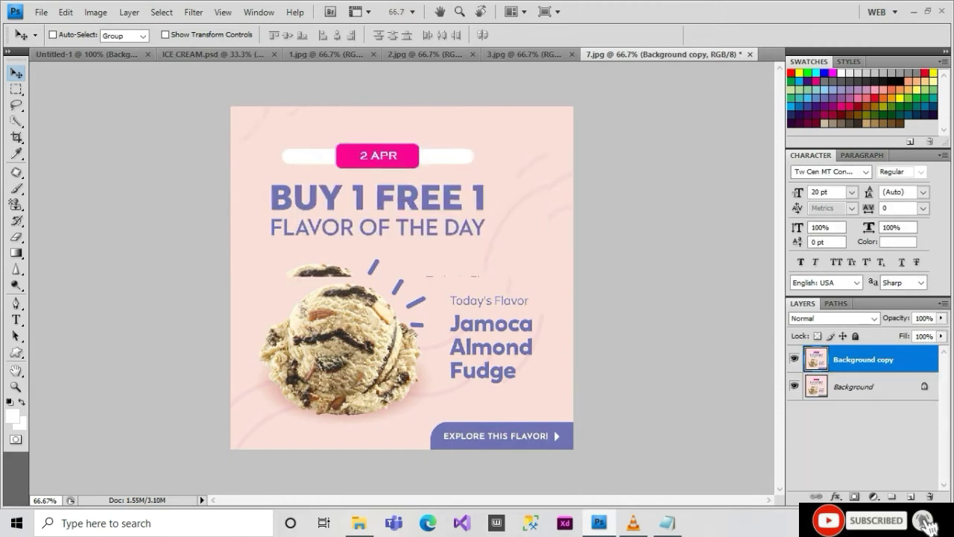
left_click(104, 53)
Step: Shrink the Jamoca Almond Fudge image to thumbnail size and place it directly right of the Chocolate Chip thumbnail
key("ctrl+t")
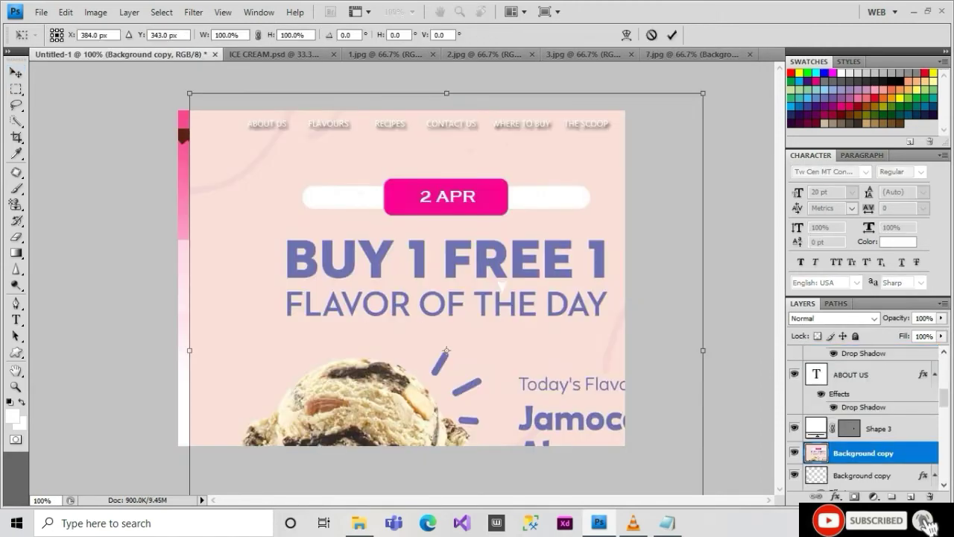
left_click_drag(703, 93, 426, 372)
left_click_drag(354, 447, 288, 344)
key("Return")
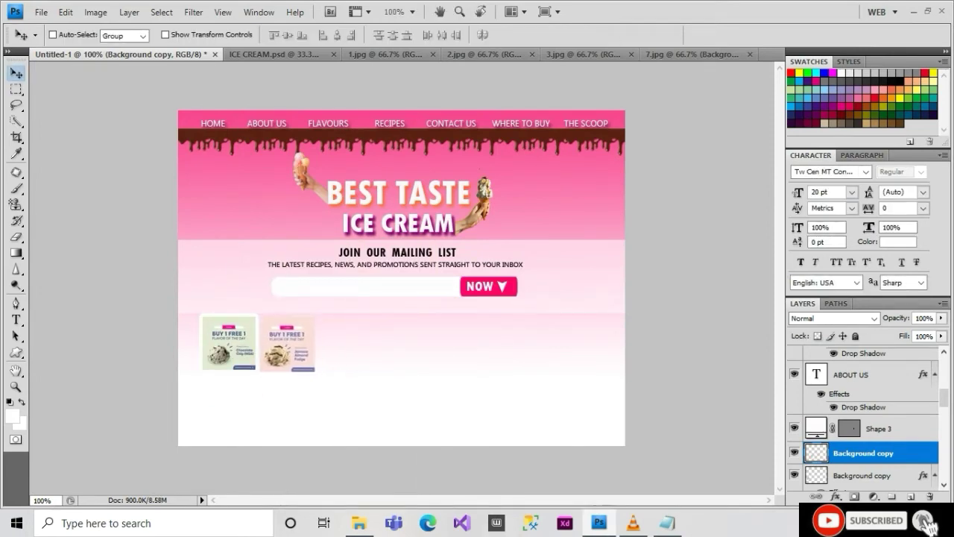
Step: Give the Jamoca Almond Fudge thumbnail a 5 px white inside stroke and shift it slightly to the right
right_click(863, 452)
left_click(842, 142)
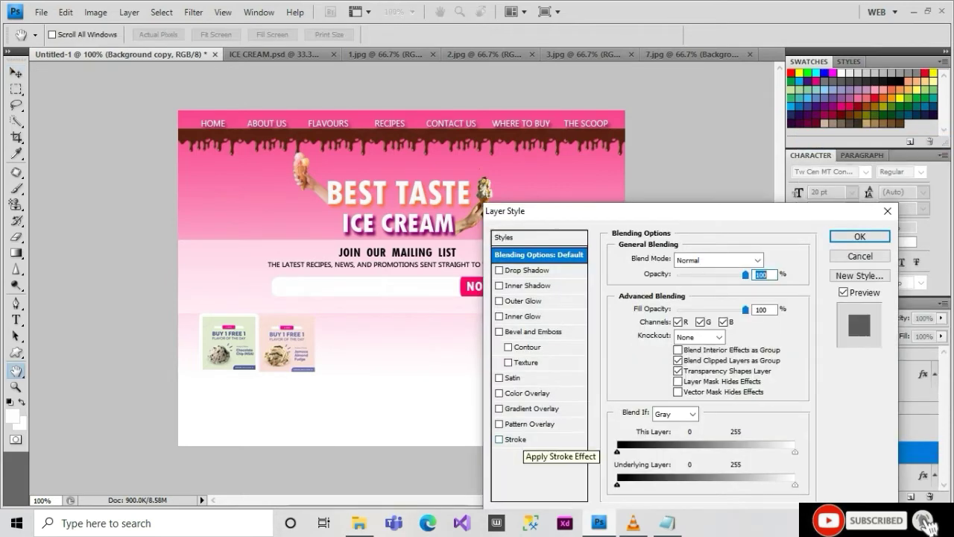
left_click(516, 439)
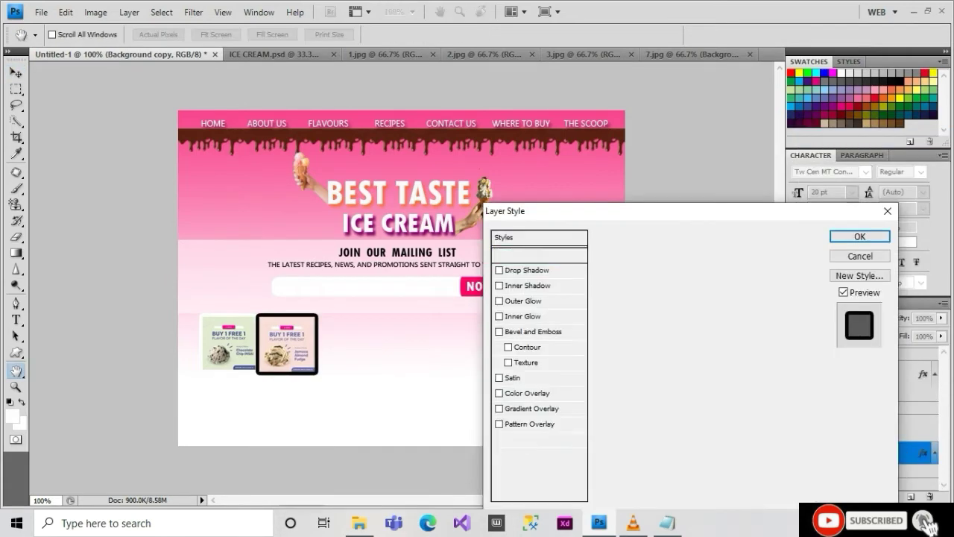
type("5")
left_click(705, 274)
left_click(673, 299)
left_click(646, 348)
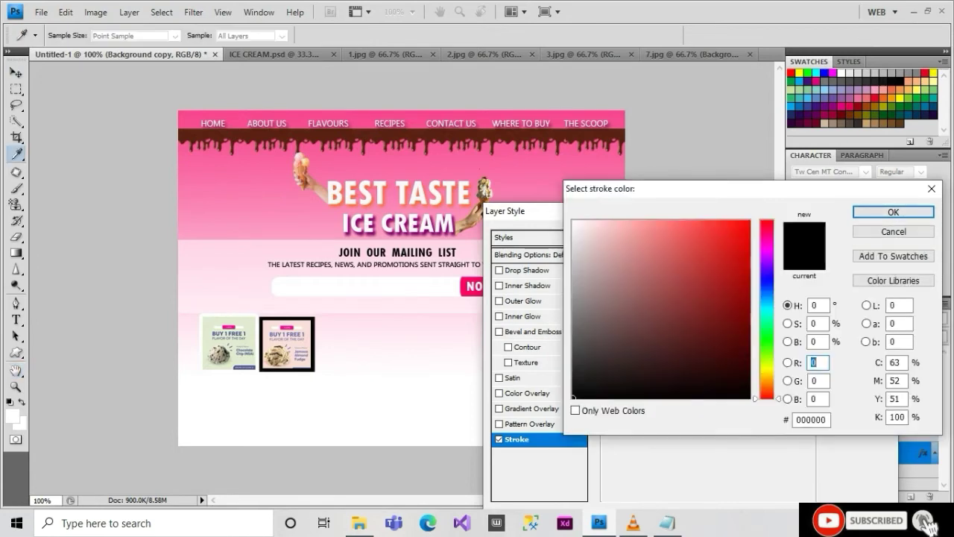
key("Return")
key("Return")
key("ctrl+t")
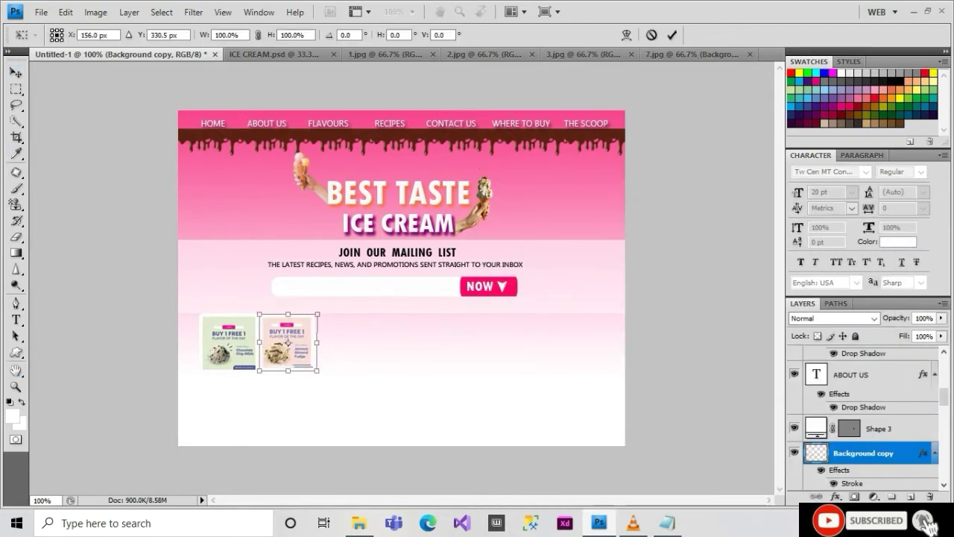
key("Return")
Step: Change the Chocolate Chip thumbnail's stroke position to Inside, then enlarge the thumbnail slightly and shift it to the left
scroll(864, 417, "down", 2)
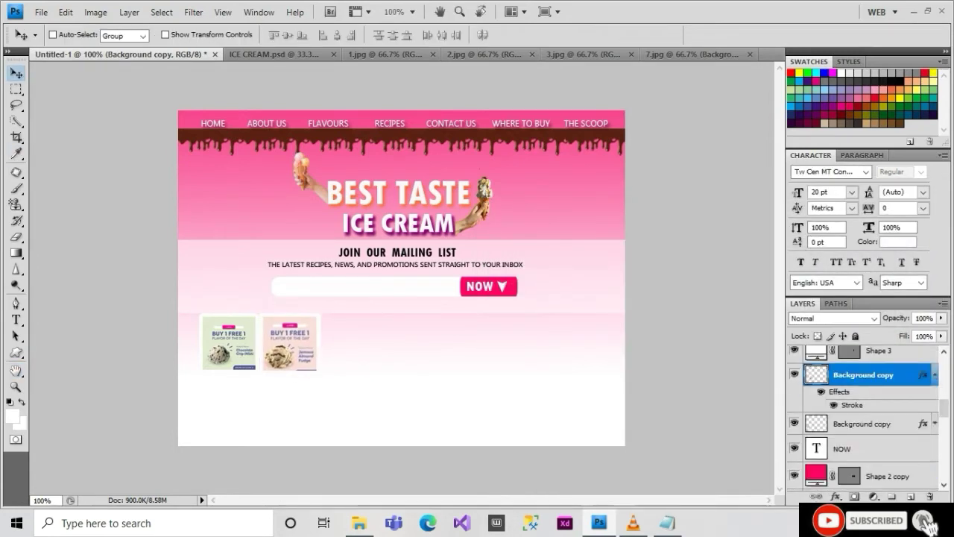
right_click(858, 424)
left_click(855, 110)
left_click(517, 439)
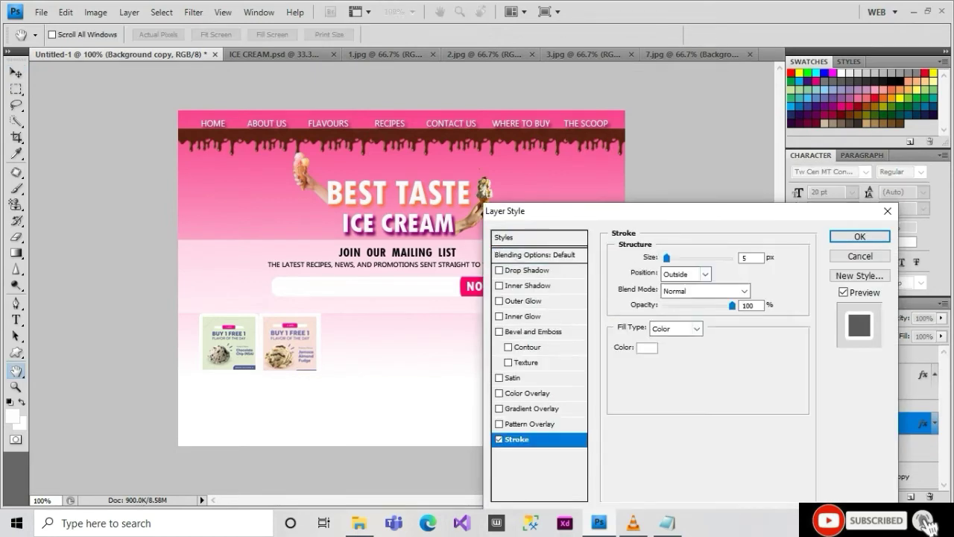
key("Return")
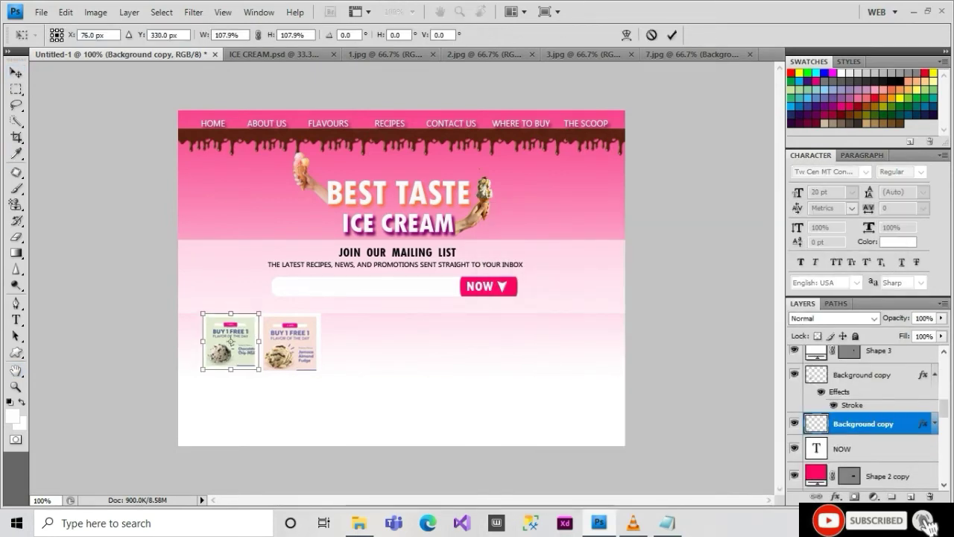
key("ctrl+t")
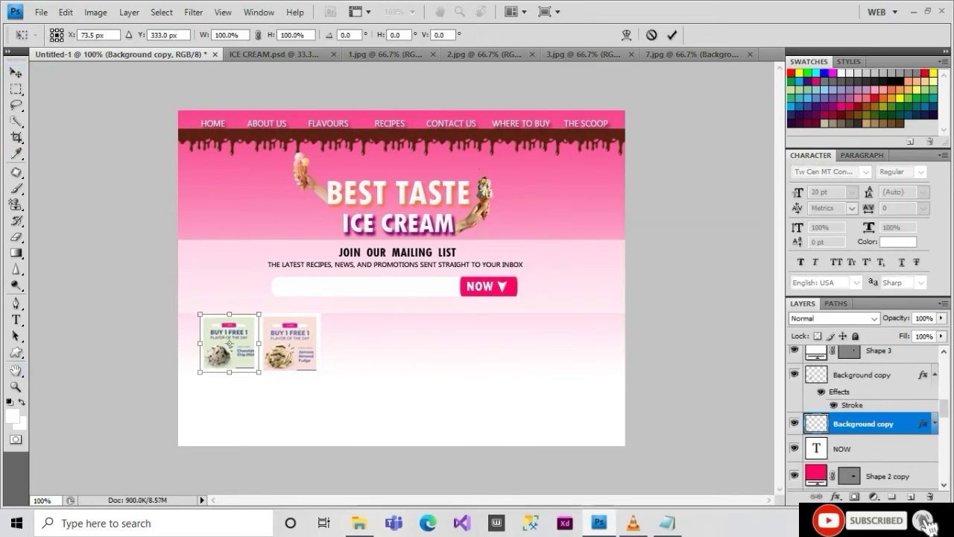
key("Escape")
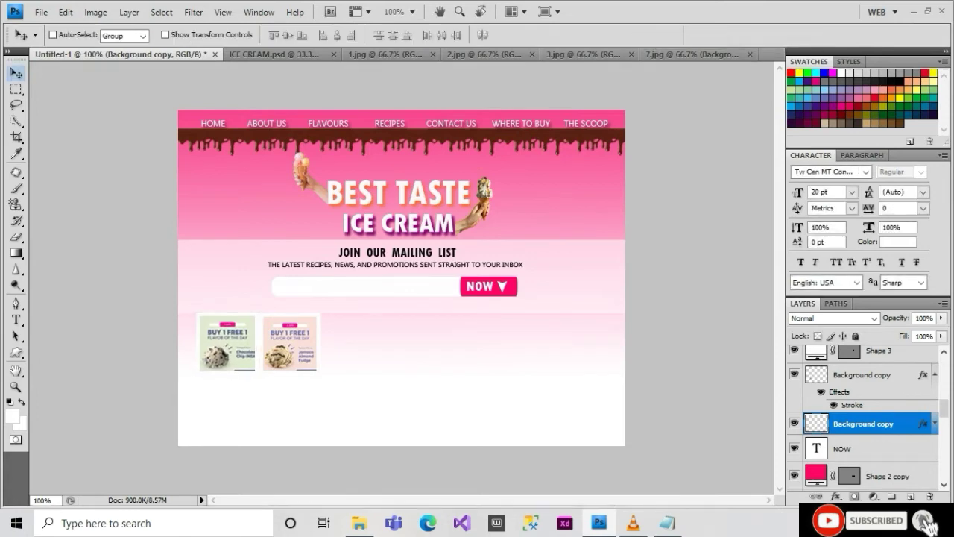
Step: Duplicate the Background layer of 3.jpg, the Sofuto promotion, and move the copy into the Untitled-1 web page
left_click(394, 54)
left_click(468, 53)
left_click(570, 54)
key("ctrl+j")
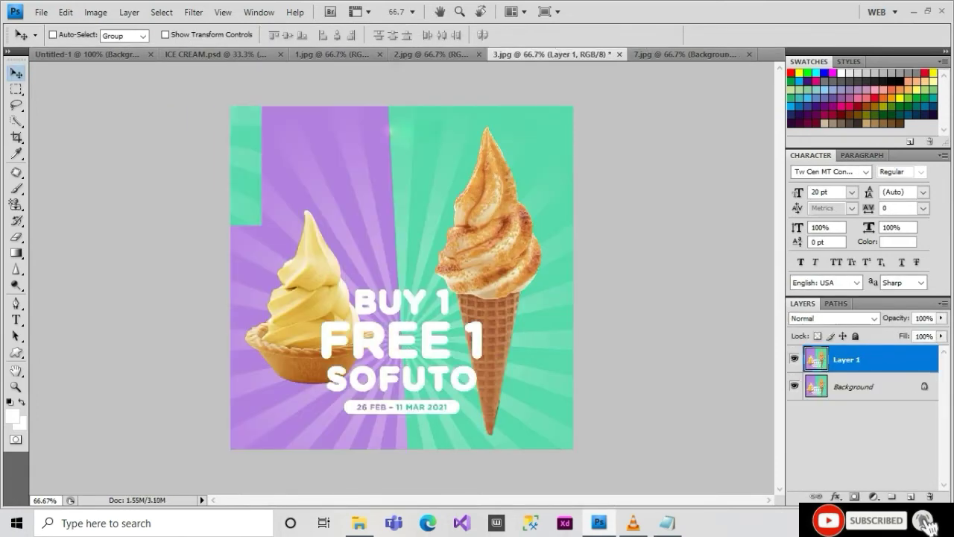
left_click_drag(402, 275, 343, 250)
Step: Shrink the Sofuto image to thumbnail size and place it right of the Jamoca Almond Fudge thumbnail
key("ctrl+t")
left_click_drag(474, 118, 248, 342)
key("Return")
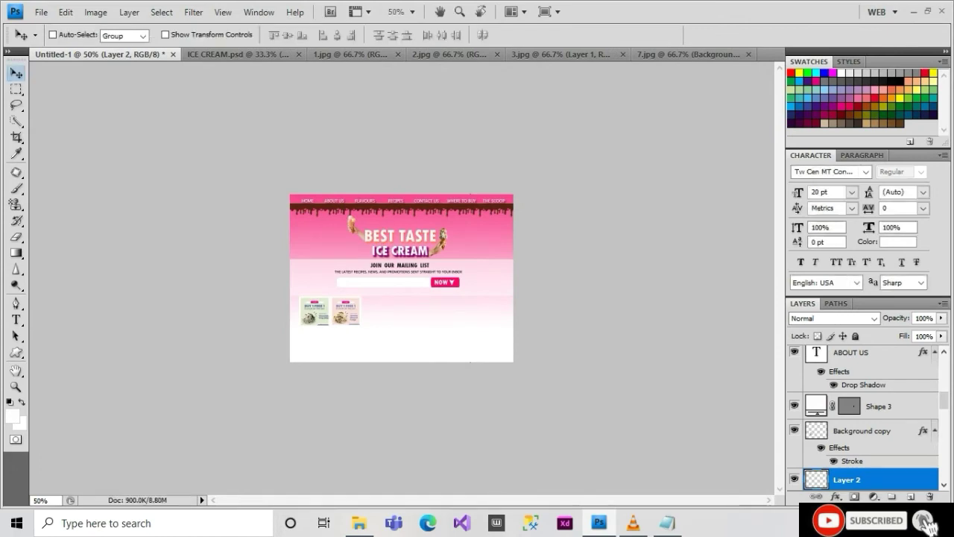
key("ctrl+plus")
key("ctrl+plus")
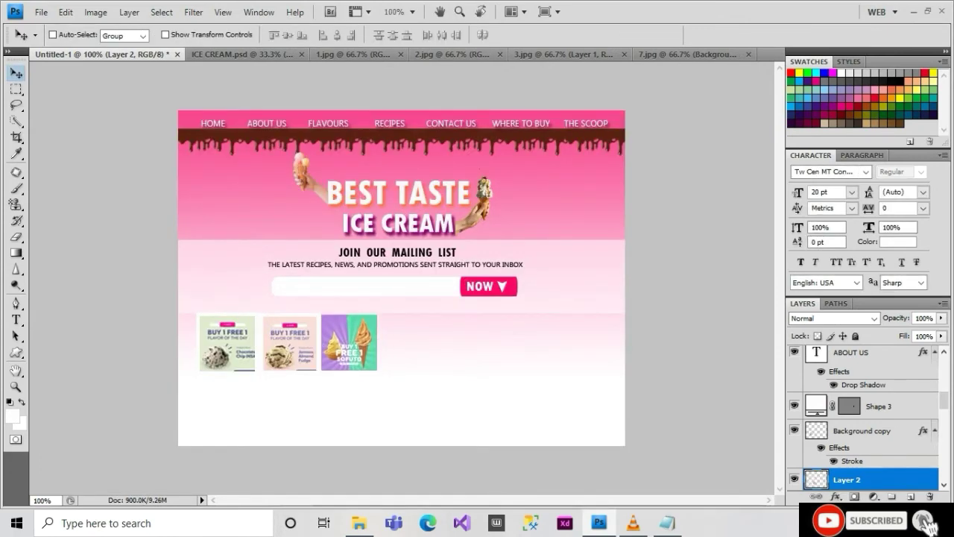
Step: Add a 5 px white inside stroke to the Sofuto thumbnail
double_click(895, 479)
left_click(517, 439)
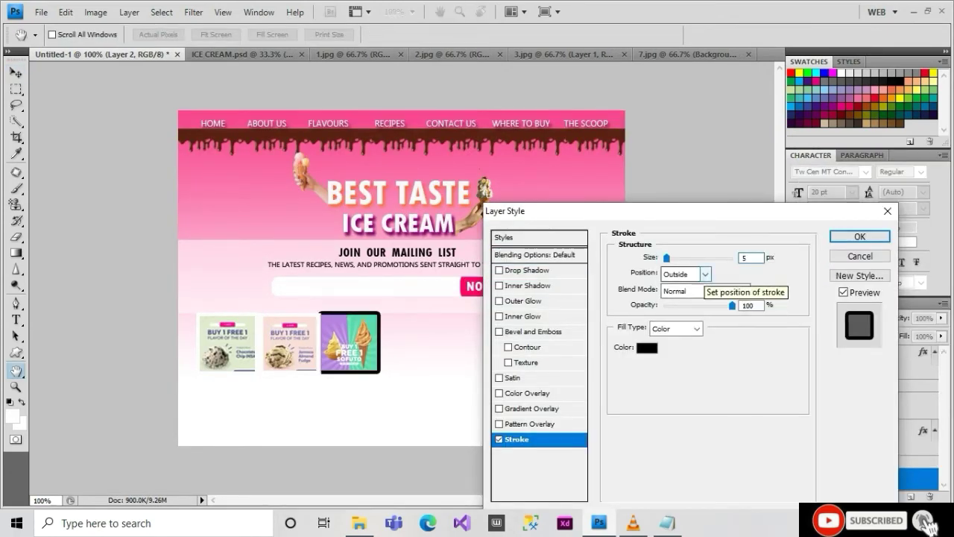
left_click(704, 274)
left_click(682, 299)
left_click(646, 348)
left_click(578, 217)
left_click(862, 211)
left_click(860, 236)
Step: Enlarge the Sofuto thumbnail slightly and line it up with the other two promotion images
key("ctrl+plus")
key("v")
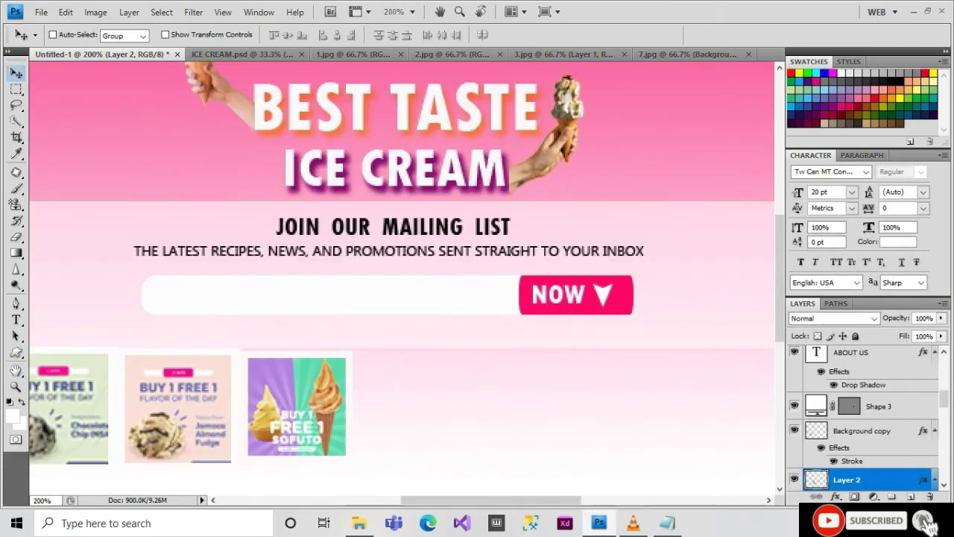
key("ctrl+t")
left_click_drag(345, 358, 351, 352)
key("Return")
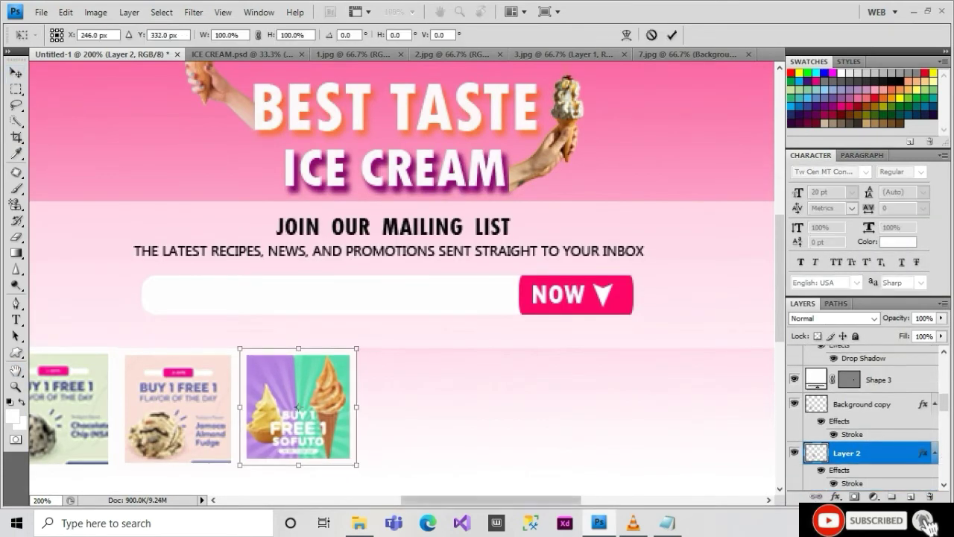
key("ctrl+minus")
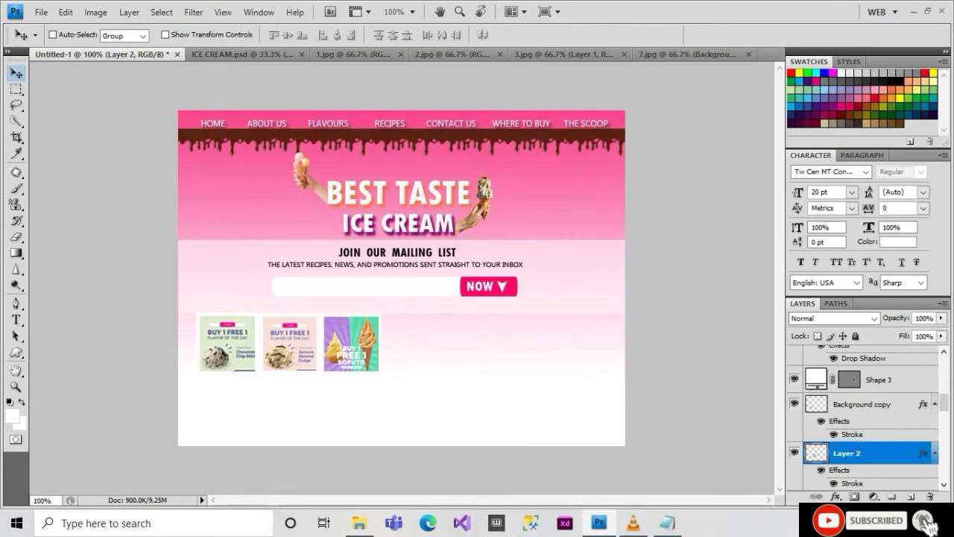
Step: Enlarge the Chocolate Chip thumbnail in two passes and move it up and left toward the page edge
scroll(864, 418, "down", 2)
left_click(863, 440)
key("ctrl+t")
left_click_drag(199, 371, 193, 377)
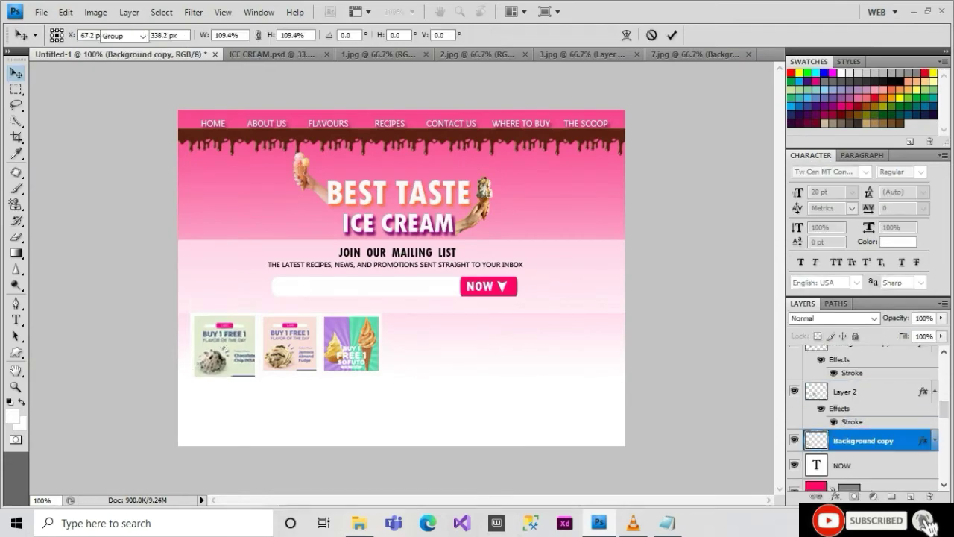
left_click_drag(223, 347, 224, 334)
key("Return")
key("ctrl+t")
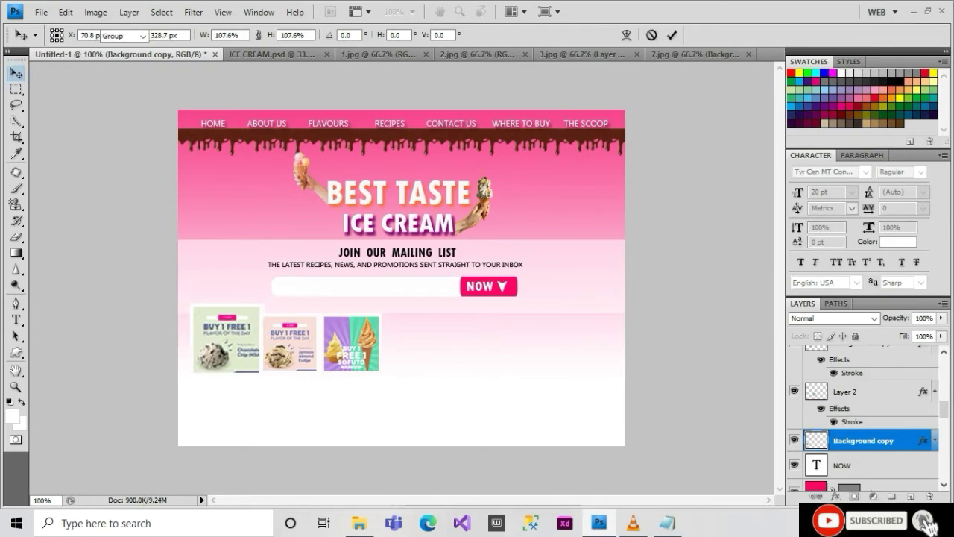
key("Escape")
Step: Enlarge the Jamoca Almond Fudge thumbnail to match the Chocolate Chip one and place it right beside it
left_click(794, 391)
key("alt+shift+bracketright")
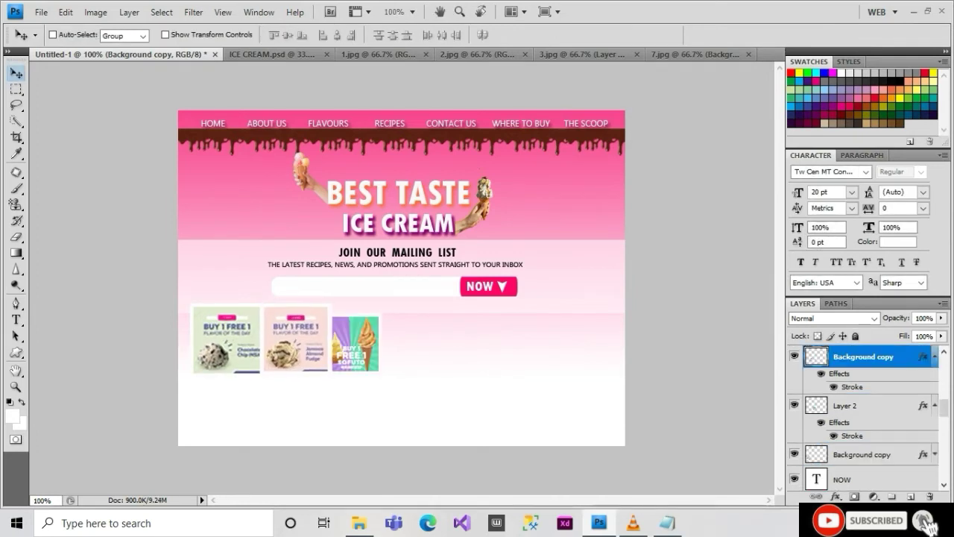
key("ctrl+t")
key("Return")
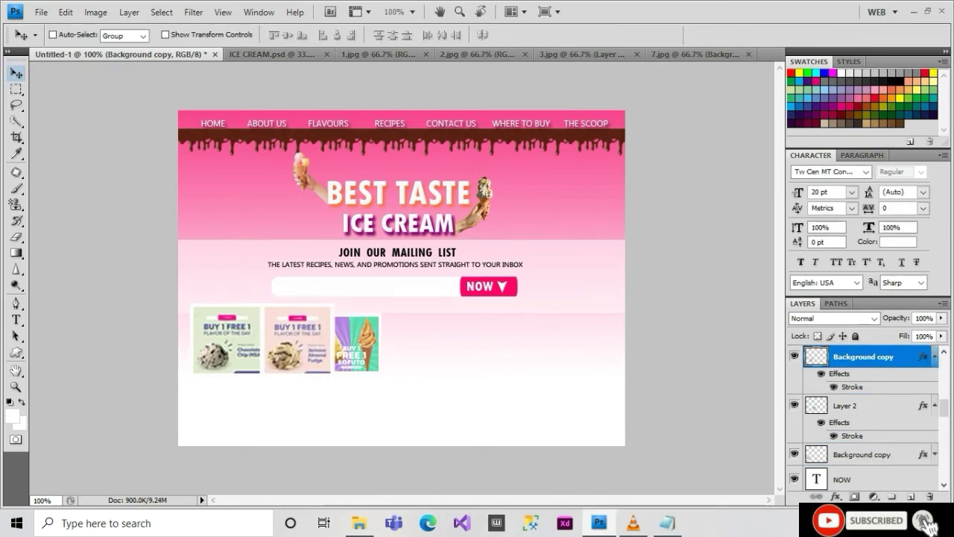
Step: Enlarge the Sofuto thumbnail to match the other two and align it in their row
left_click(365, 345, "ctrl")
key("ctrl+t")
left_click_drag(396, 313, 407, 304)
key("Return")
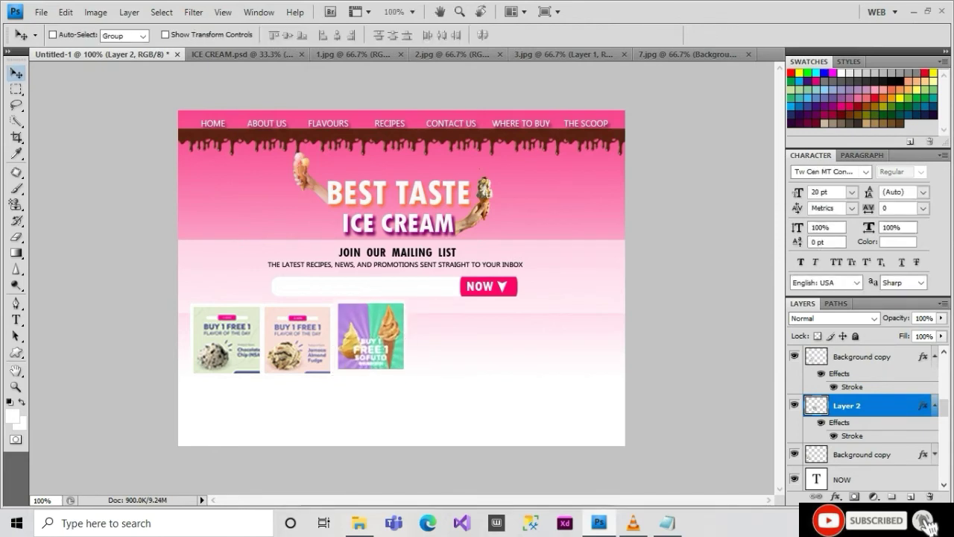
key("ctrl+t")
key("Return")
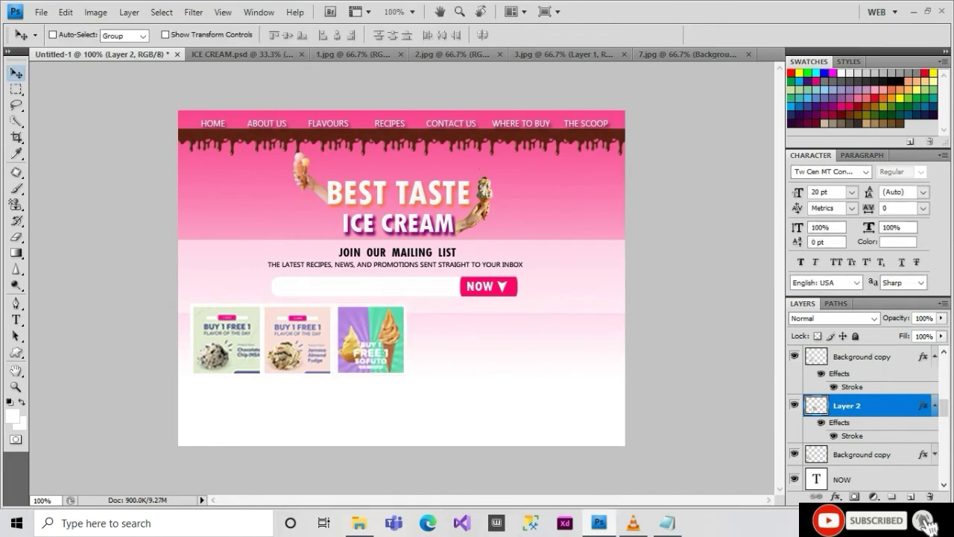
Step: Bring the Pistachio Almond image from 2.jpg into the web page and scale it down to thumbnail size
key("ctrl+shift+Tab")
key("ctrl+shift+Tab")
key("ctrl+shift+Tab")
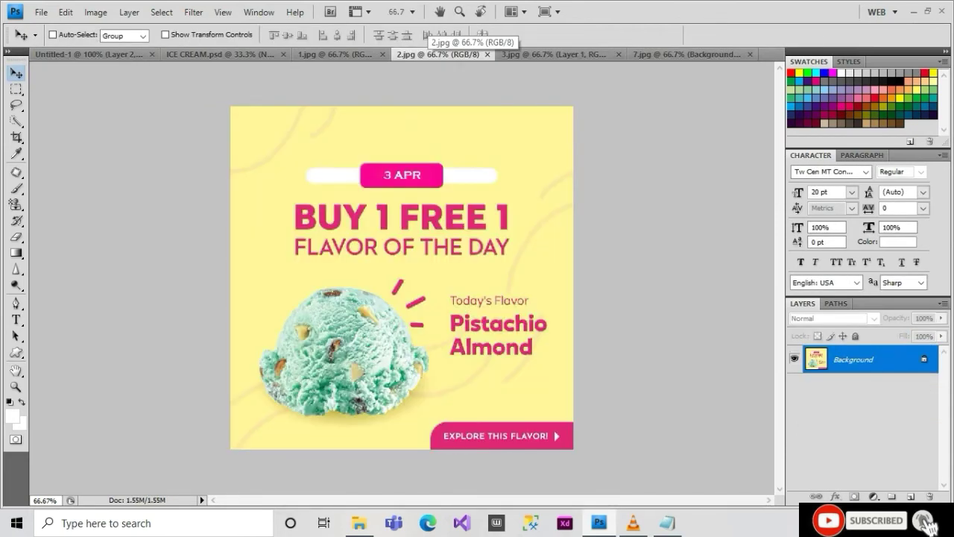
left_click_drag(403, 298, 402, 276)
key("ctrl+t")
left_click_drag(574, 94, 330, 339)
left_click_drag(284, 388, 368, 299)
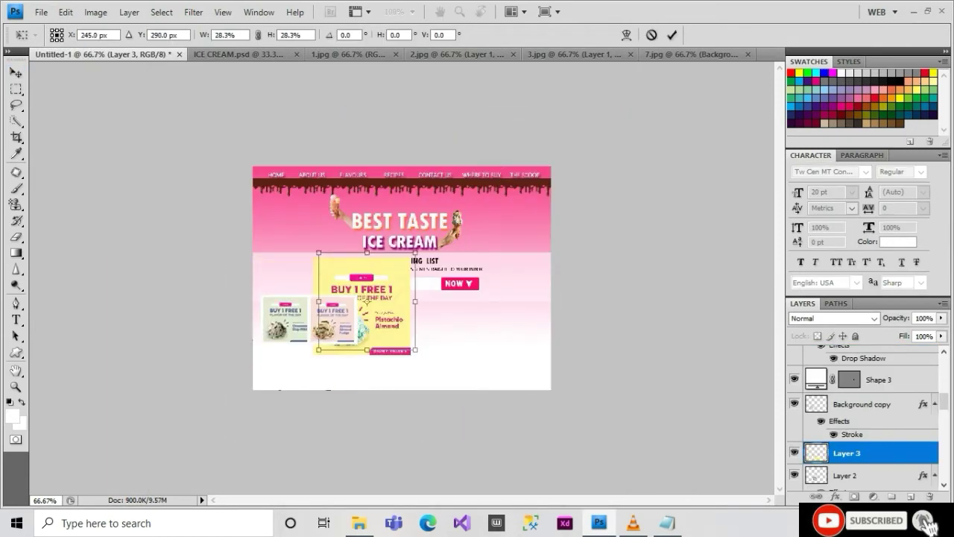
left_click_drag(419, 353, 360, 293)
key("ctrl+plus")
key("Return")
Step: Place the Pistachio Almond thumbnail right after the Sofuto image and enlarge it slightly to match the row
left_click_drag(310, 272, 438, 340)
key("ctrl+t")
left_click_drag(471, 371, 477, 374)
key("Return")
Step: Add a white inside stroke to the Pistachio Almond thumbnail and enlarge it to about 105.6%
double_click(880, 452)
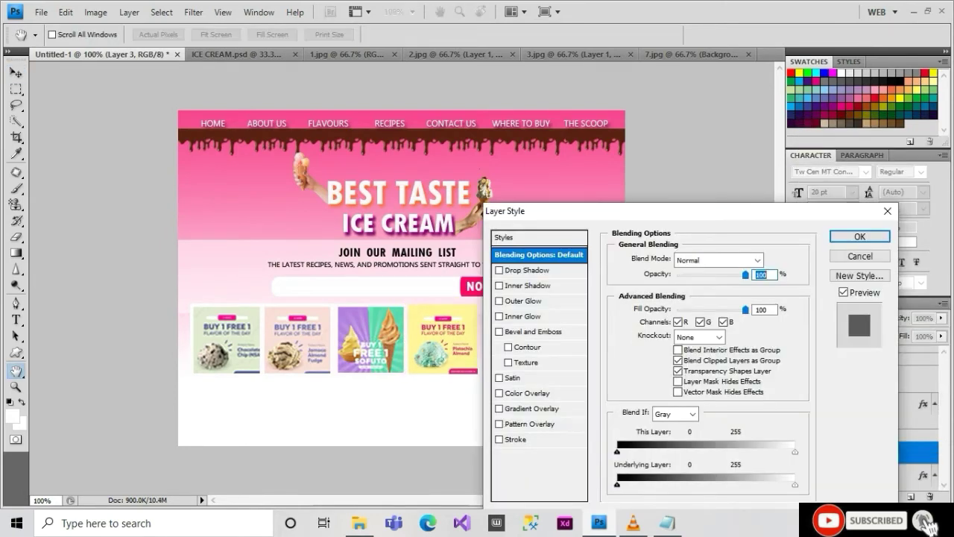
left_click(517, 439)
left_click(705, 273)
left_click(672, 299)
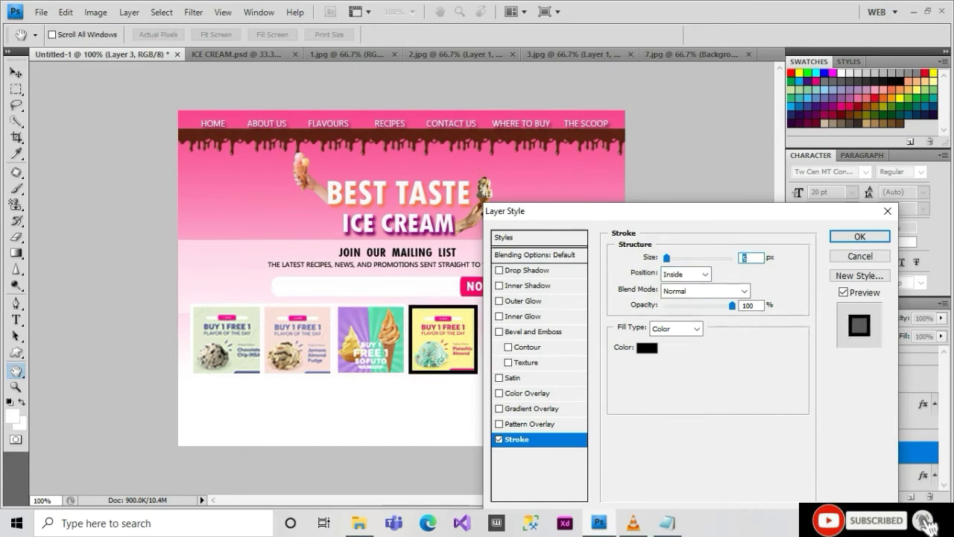
left_click(646, 348)
left_click(894, 211)
left_click(860, 236)
key("ctrl+t")
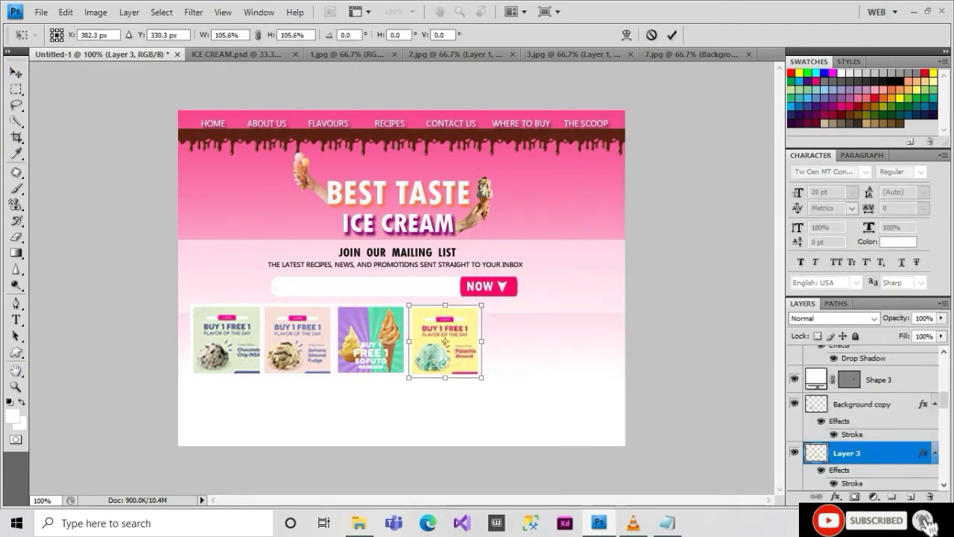
key("Return")
Step: Copy the Caramel Turtle Truffle image from 1.jpg and paste it into the web page document
key("ctrl+Tab")
key("ctrl+Tab")
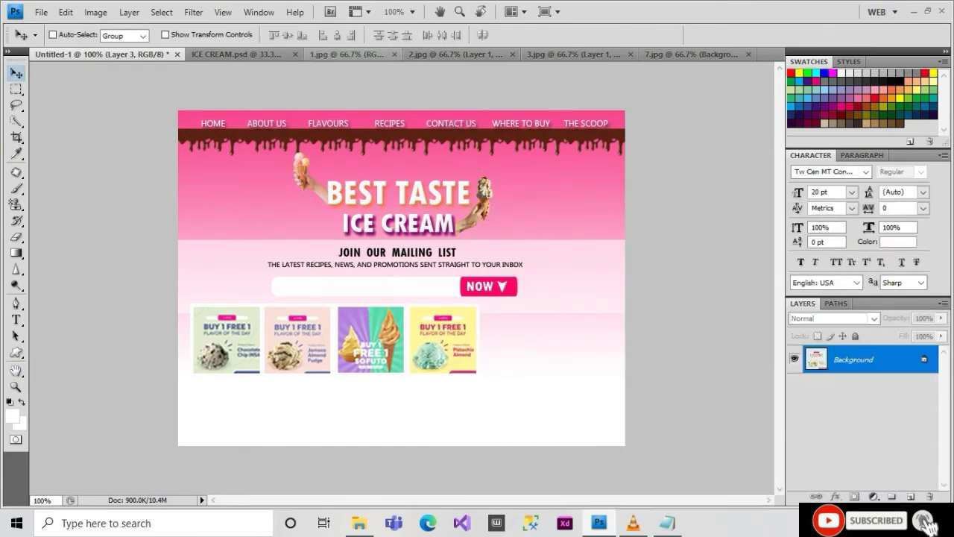
key("ctrl+j")
key("ctrl+c")
key("ctrl+shift+Tab")
key("ctrl+shift+Tab")
key("ctrl+v")
Step: Scale the pasted Caramel Turtle Truffle image down to roughly the size of the other promotion thumbnails
key("ctrl+t")
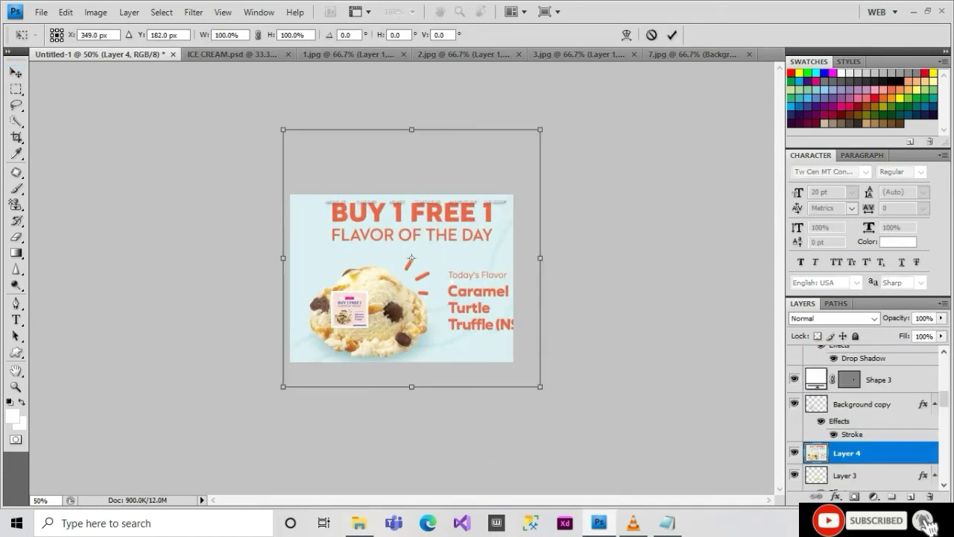
left_click_drag(634, 132, 340, 323)
left_click_drag(312, 354, 442, 304)
left_click_drag(405, 266, 323, 218)
key("ctrl+plus")
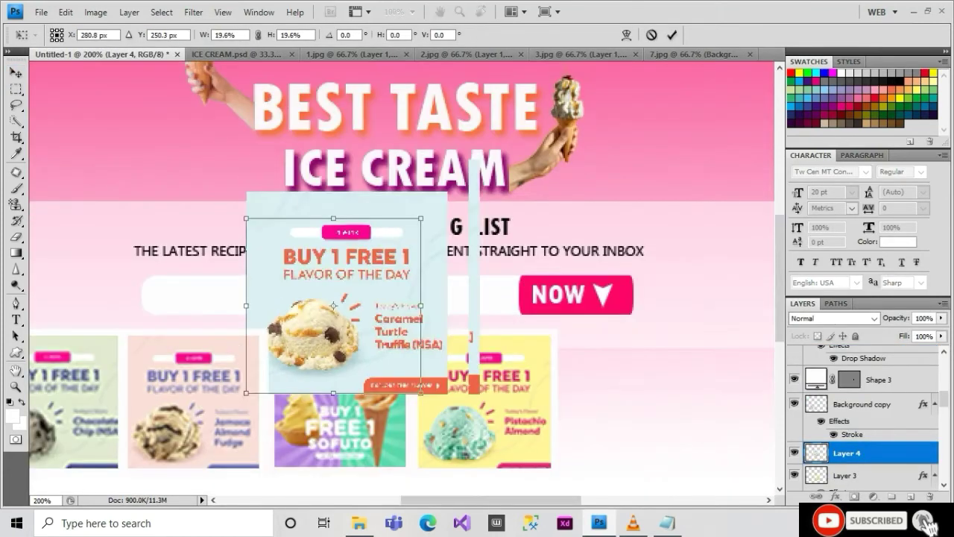
left_click_drag(417, 196, 347, 283)
key("Return")
Step: Place the Caramel Turtle Truffle thumbnail beside the Pistachio Almond one and enlarge it slightly
left_click_drag(298, 339, 610, 404)
key("ctrl+t")
scroll(611, 402, "down", 2)
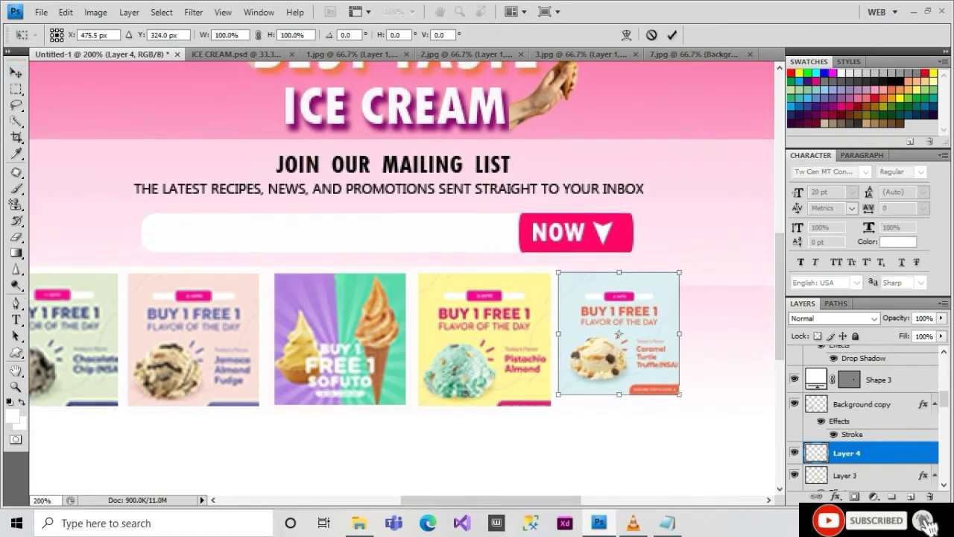
left_click_drag(679, 393, 691, 406)
key("Return")
Step: Add a white stroke positioned inside to the Caramel Turtle Truffle thumbnail
right_click(847, 452)
left_click(828, 139)
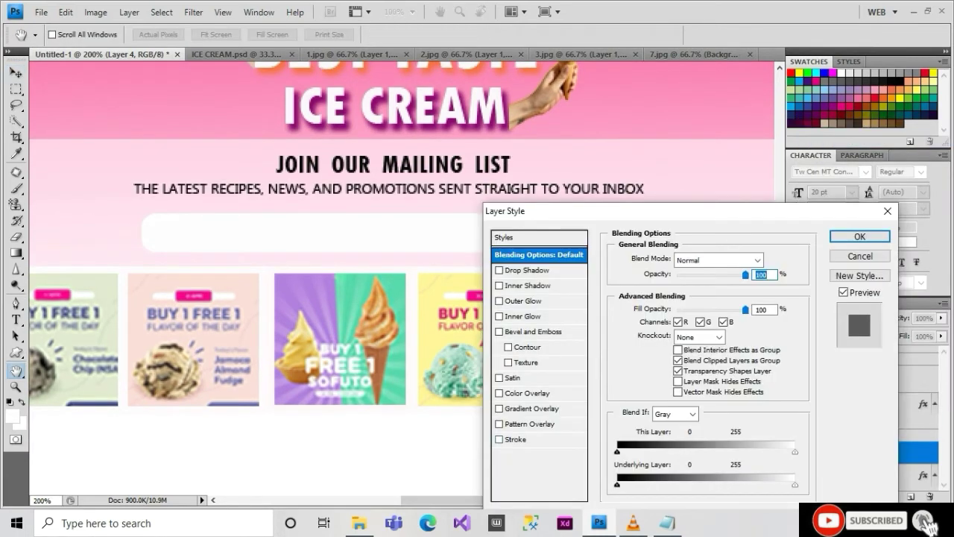
left_click(517, 439)
left_click(690, 272)
left_click(690, 284)
left_click(629, 348)
key("Return")
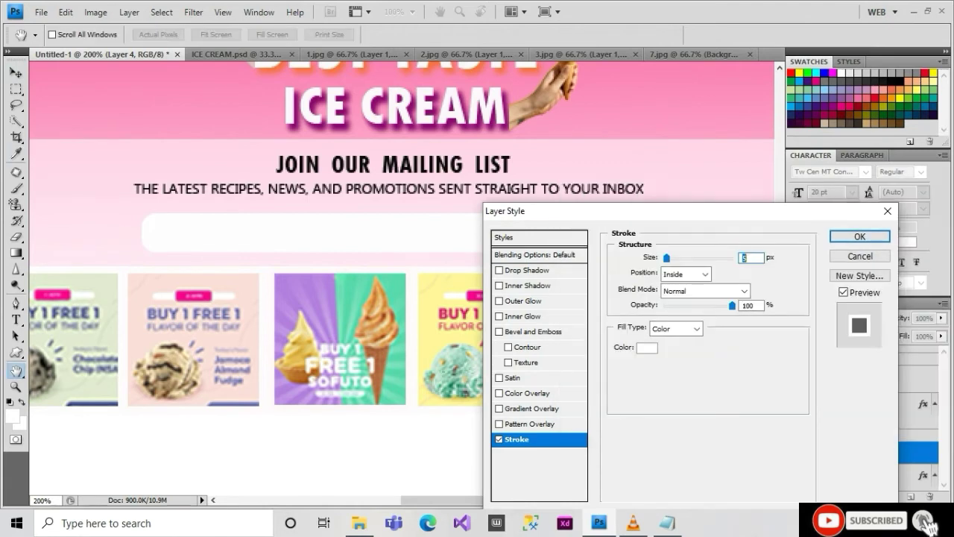
key("Return")
Step: Enlarge the Caramel Turtle Truffle thumbnail to about 105.7% and then 101.2%, aligning it with the row
key("ctrl+t")
left_click_drag(625, 339, 628, 339)
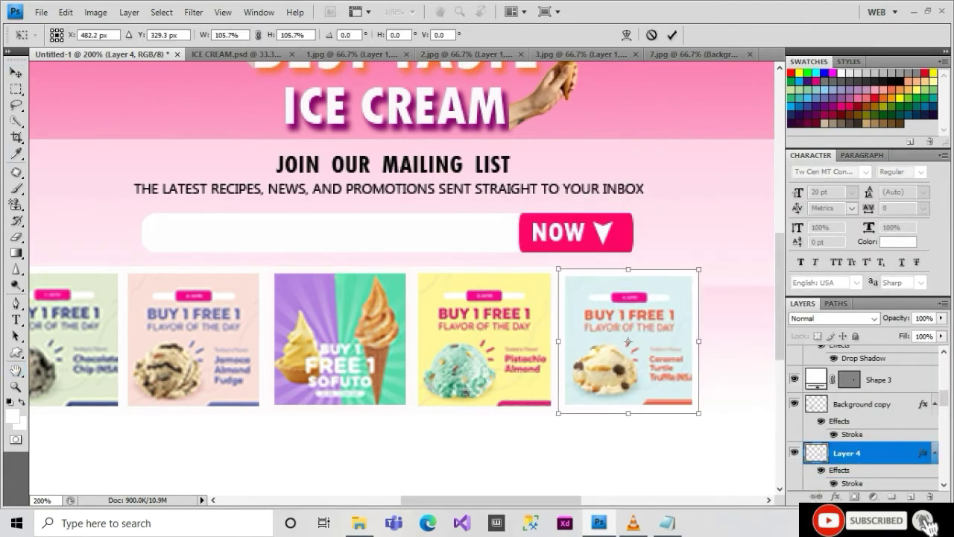
key("Return")
key("ctrl+t")
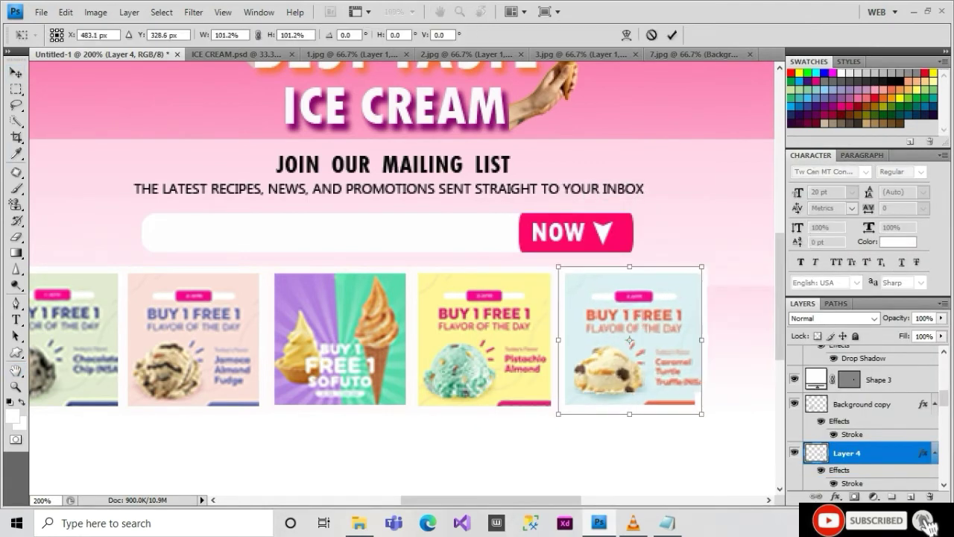
key("Return")
key("ctrl+t")
key("Return")
key("ctrl+minus")
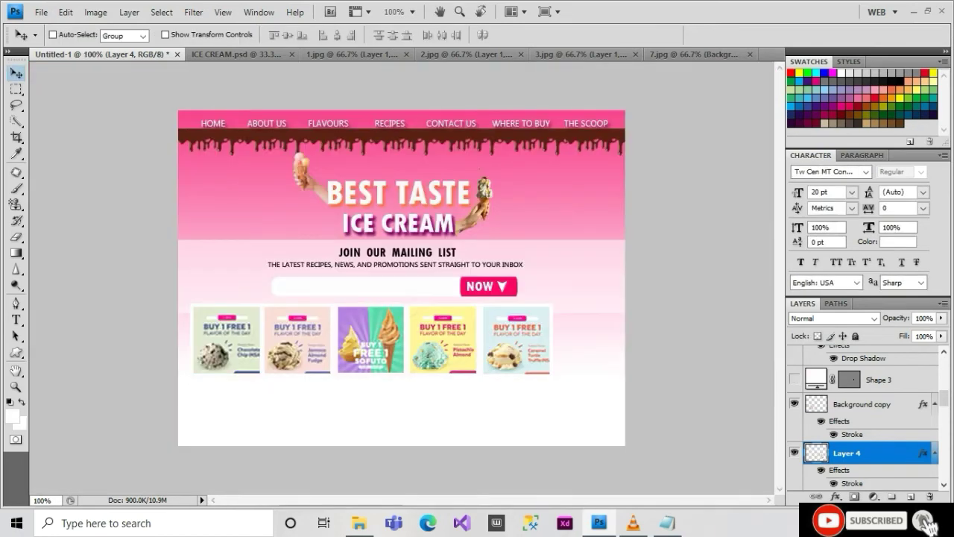
Step: Select all five promotion image layers and shift the row right to centre it on the page
key("alt+bracketright")
key("shift+alt+bracketleft")
key("shift+alt+bracketleft")
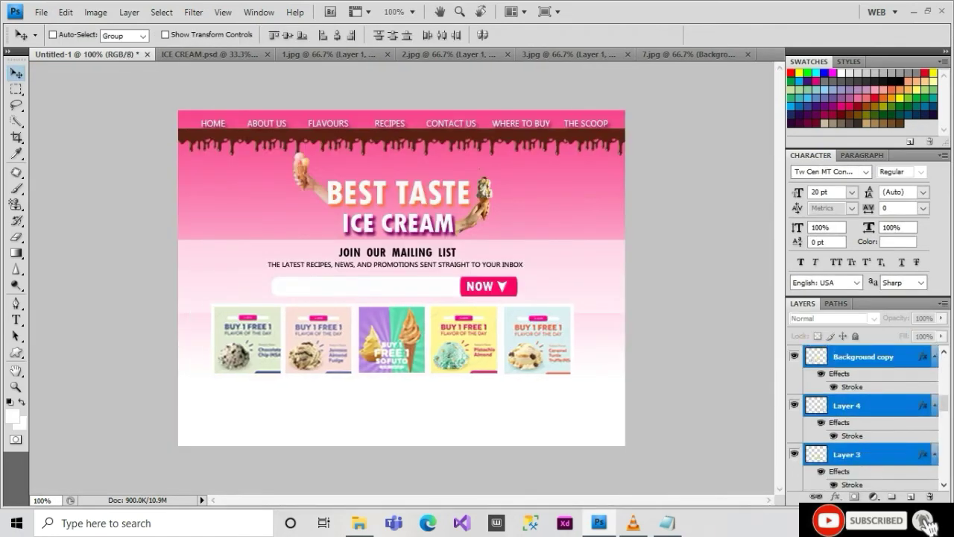
key("shift+Right")
key("shift+Right")
key("shift+Right")
key("shift+Right")
key("Left")
key("Left")
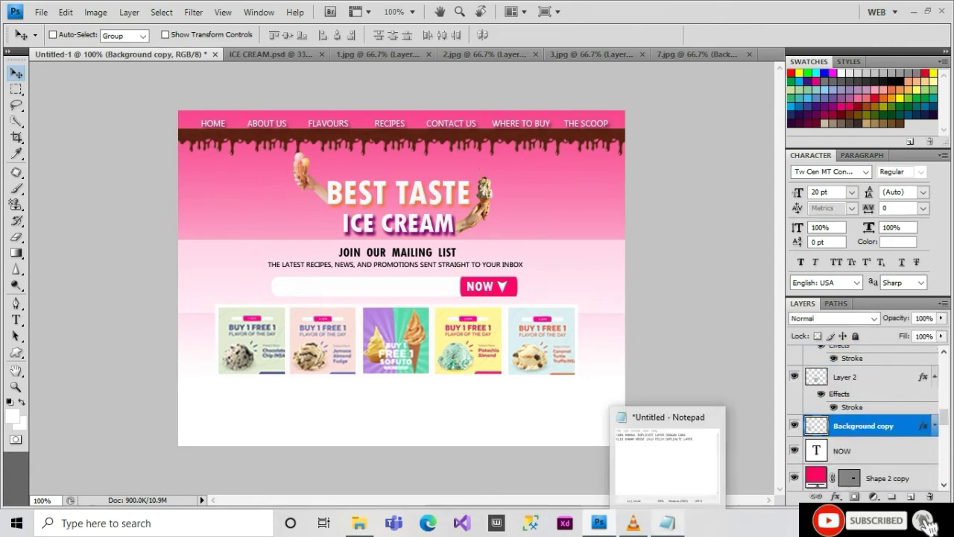
Step: In Notepad, replace the note with "KEMUDIAN KITA AKAN BUAT BOTTON SLIDE KANAN DAN KIRI" and return to Photoshop
left_click(667, 522)
key("Delete")
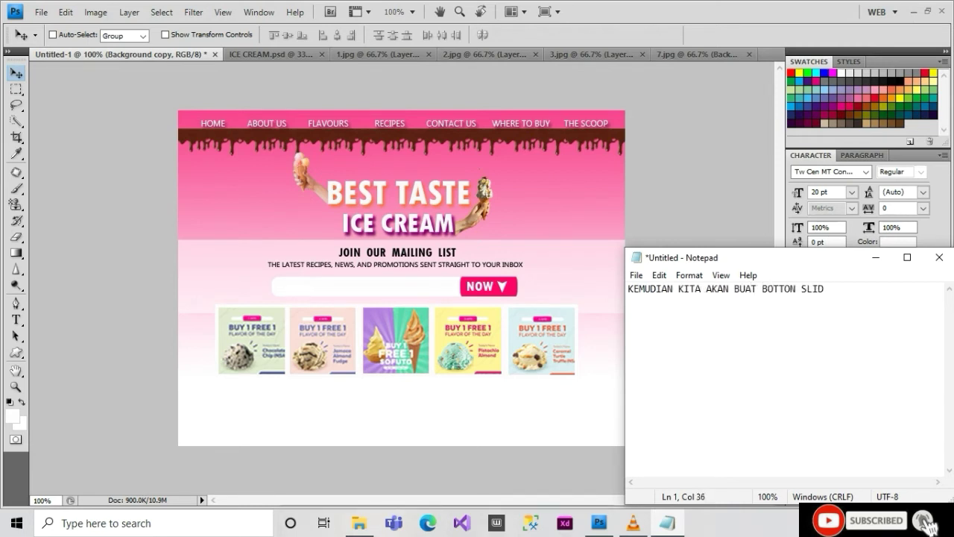
type("KEMUDIAN KITA AKAN BUAT BOTTON SLIDE KANAN DAN KIRI")
key("alt+Tab")
Step: Draw a rectangle between the left page edge and the Chocolate Chip image and fill it with blue
key("u")
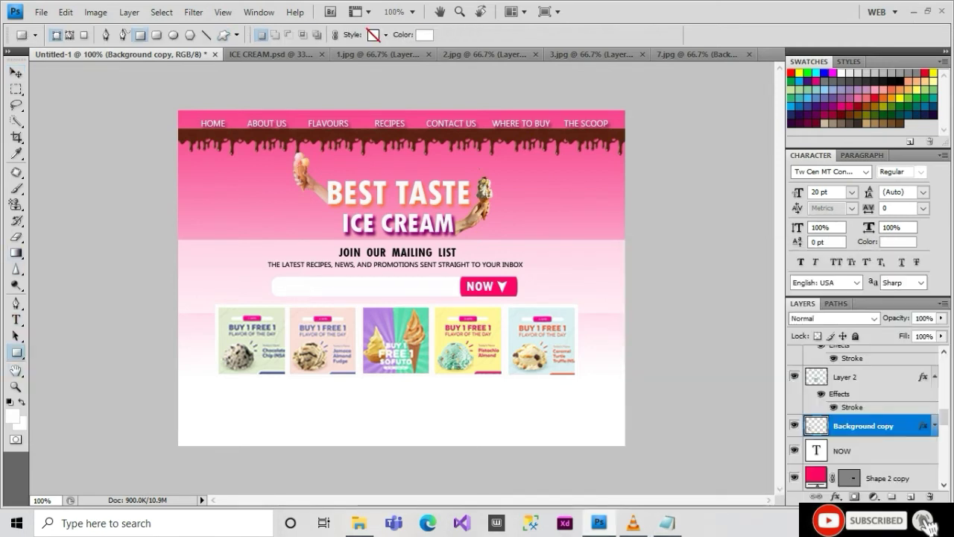
left_click(181, 319)
key("ctrl+z")
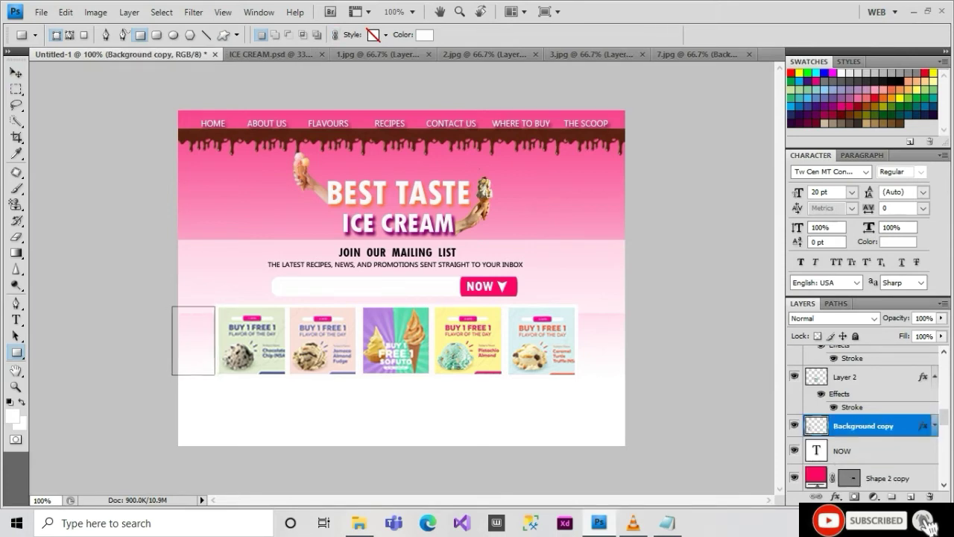
left_click_drag(214, 375, 215, 375)
double_click(817, 429)
left_click(820, 362)
left_click(894, 211)
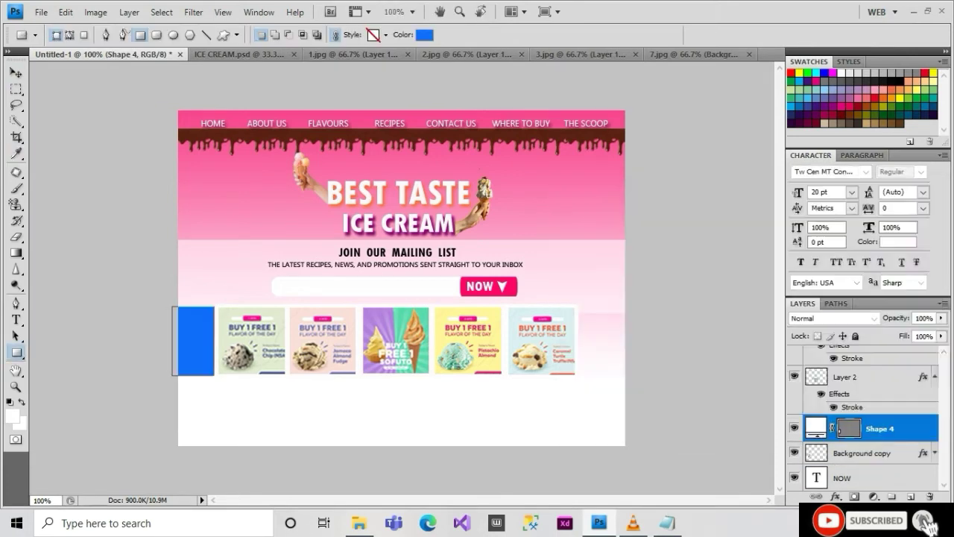
Step: Duplicate the blue rectangle, move the copy to the right end of the promotion row and scale it to about 100.2%
key("v")
key("ctrl+j")
left_click_drag(193, 340, 327, 340)
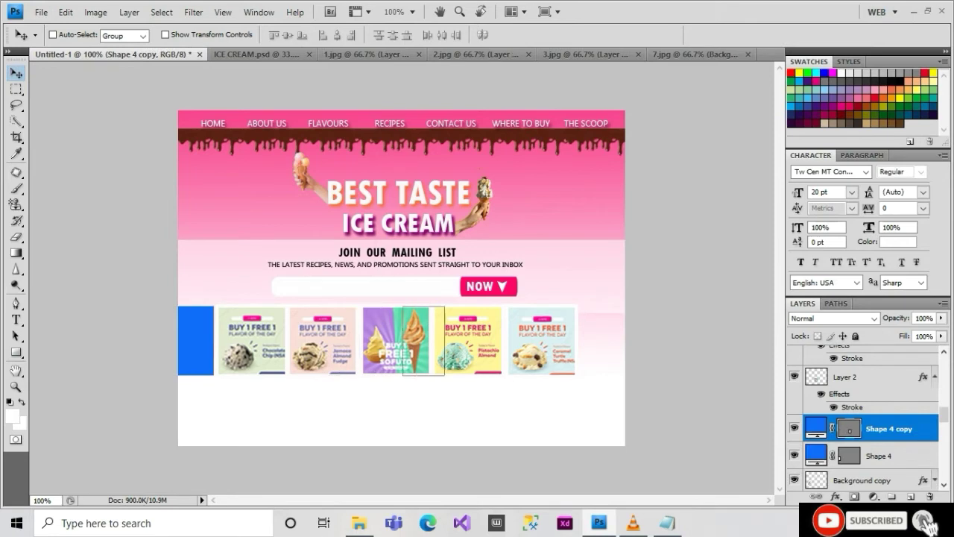
left_click_drag(515, 340, 600, 339)
key("ctrl+t")
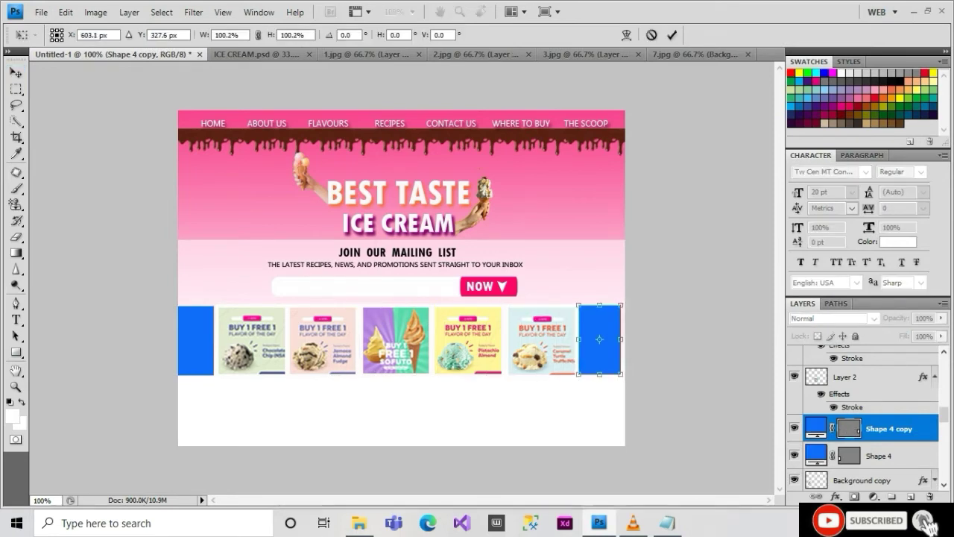
key("Return")
Step: Select the promotion images together with both blue rectangles and nudge them right until they fill the page width
key("alt+bracketleft")
key("alt+bracketleft")
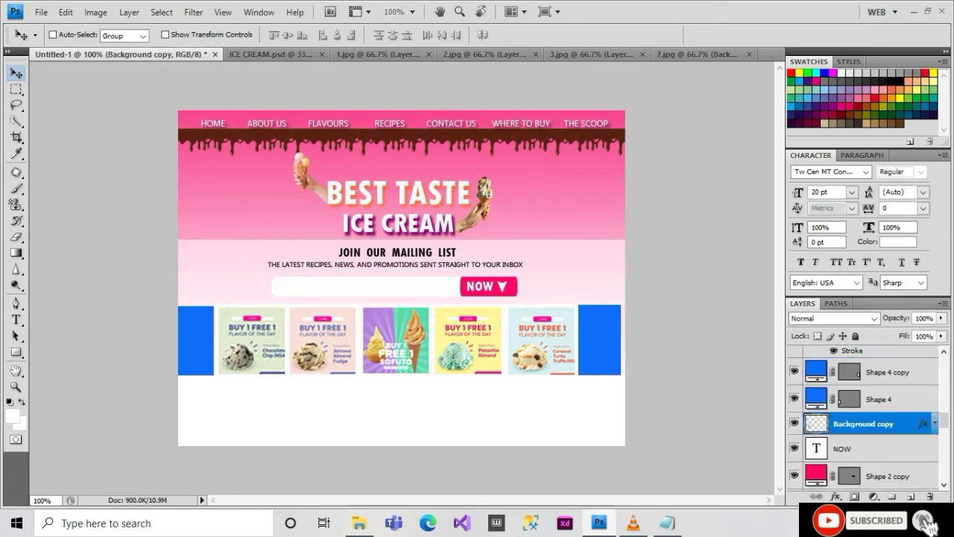
key("alt+shift+bracketleft")
key("Right")
key("Right")
key("Right")
key("Right")
key("Right")
key("Right")
key("Right")
key("Right")
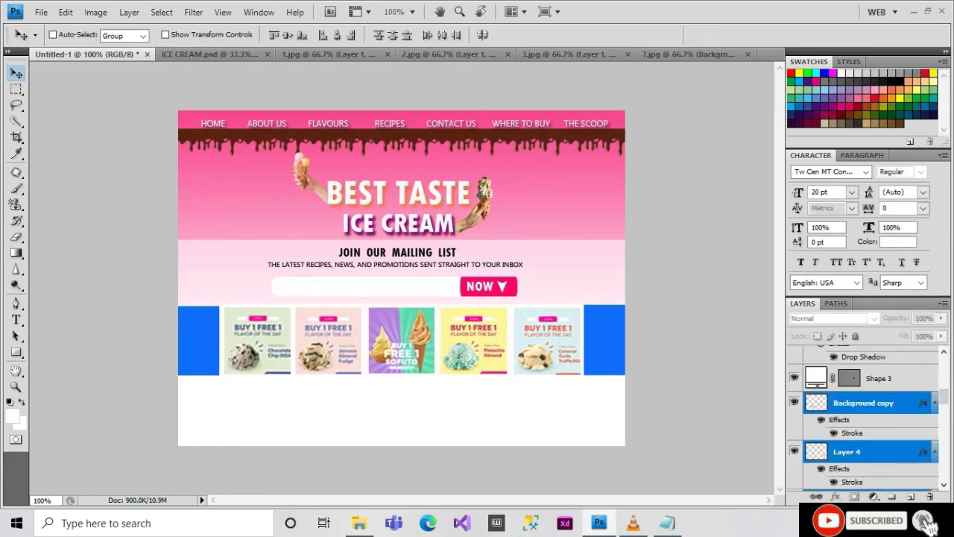
Step: Draw a white chevron arrow custom shape centred on the right blue rectangle
left_click_drag(15, 351, 67, 420)
left_click(293, 35)
left_click(285, 59)
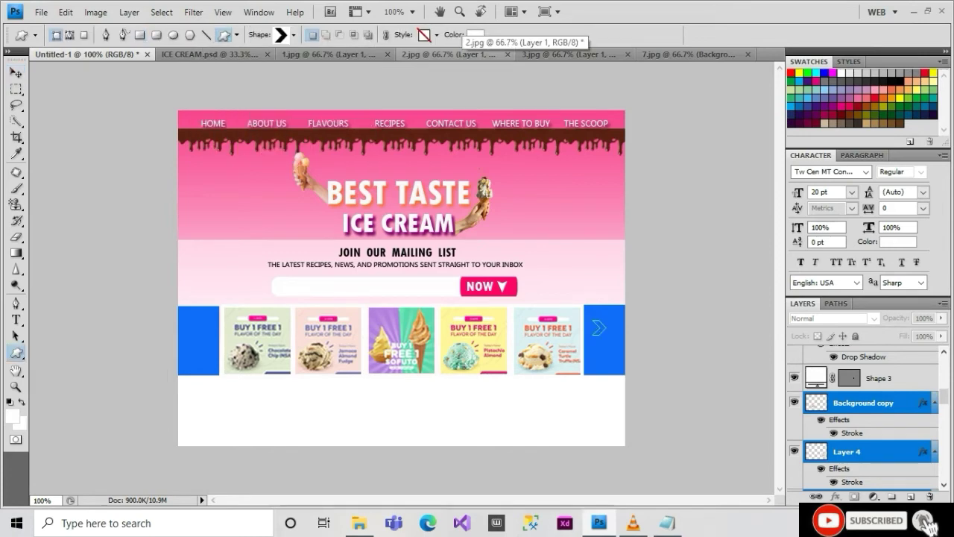
left_click_drag(593, 320, 611, 341)
key("v")
key("shift+Down")
Step: Duplicate the chevron, place the copy on the left blue rectangle and flip it to point left
key("ctrl+j")
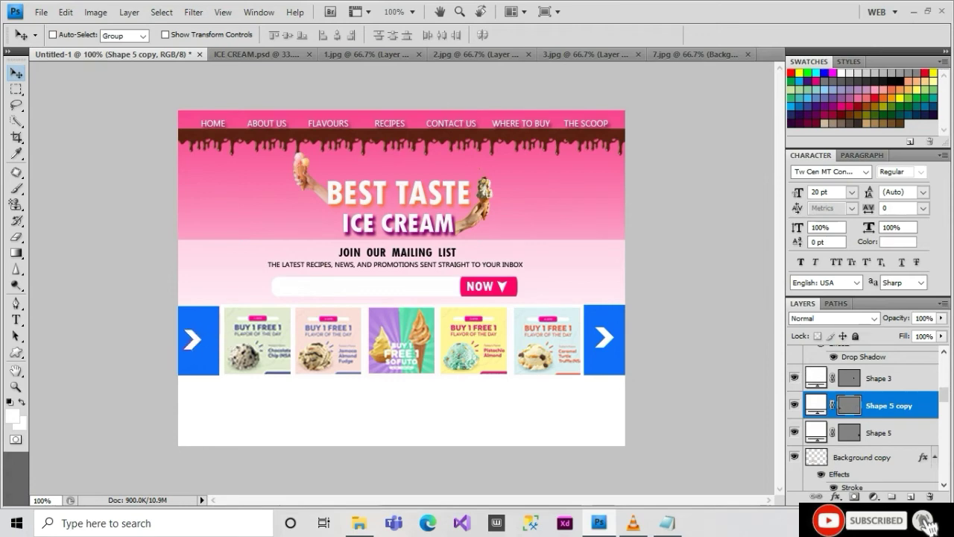
key("ctrl+t")
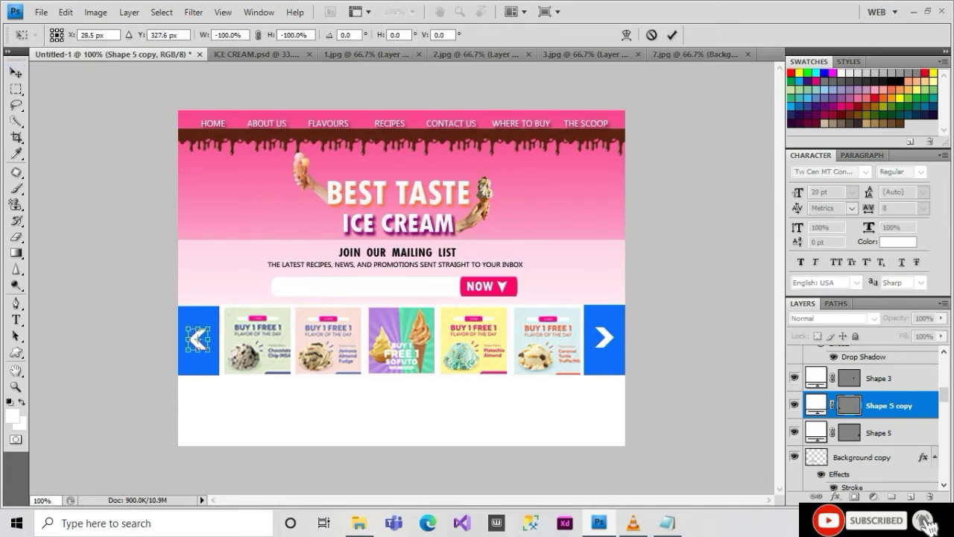
key("v")
key("Return")
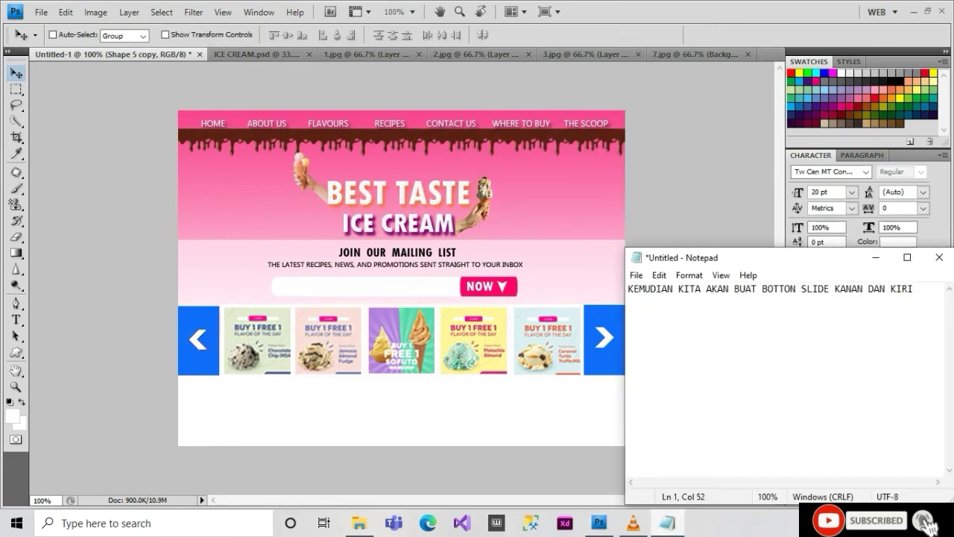
Step: Replace the Notepad note with "BEGINILAH TAMPILAN NYA"
key("ctrl+a")
key("BackSpace")
key("alt+F4")
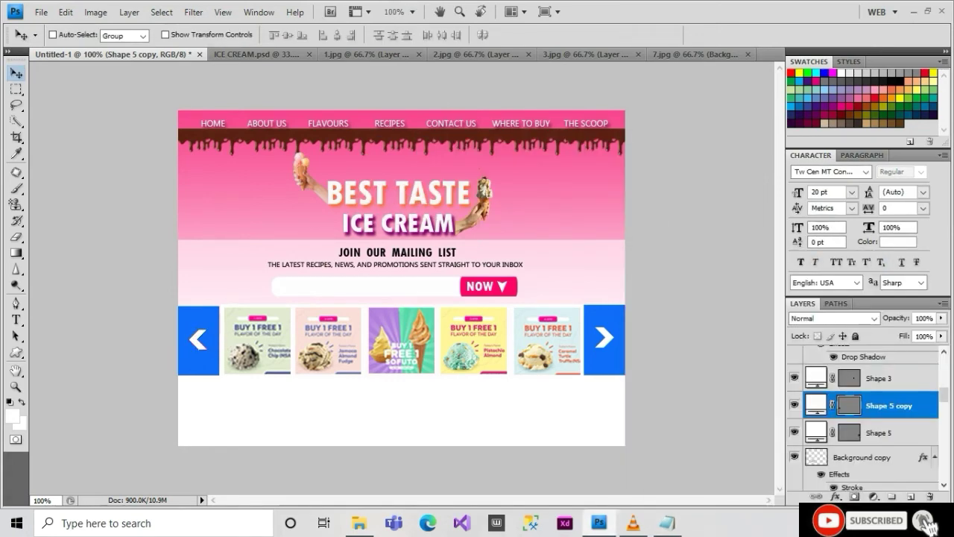
type("BEGINILAH TAMPILAN NYA")
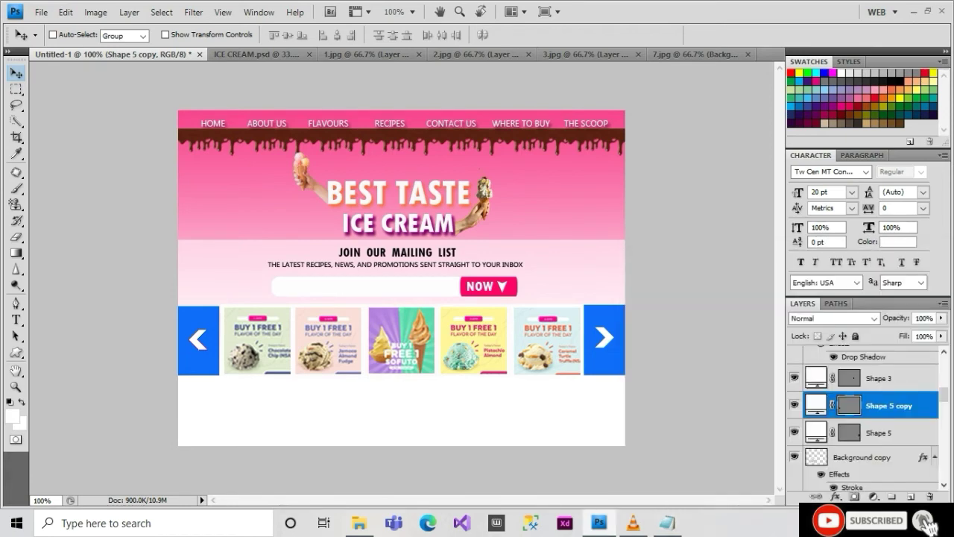
scroll(865, 418, "down", 3)
left_click(846, 384)
left_click(793, 383)
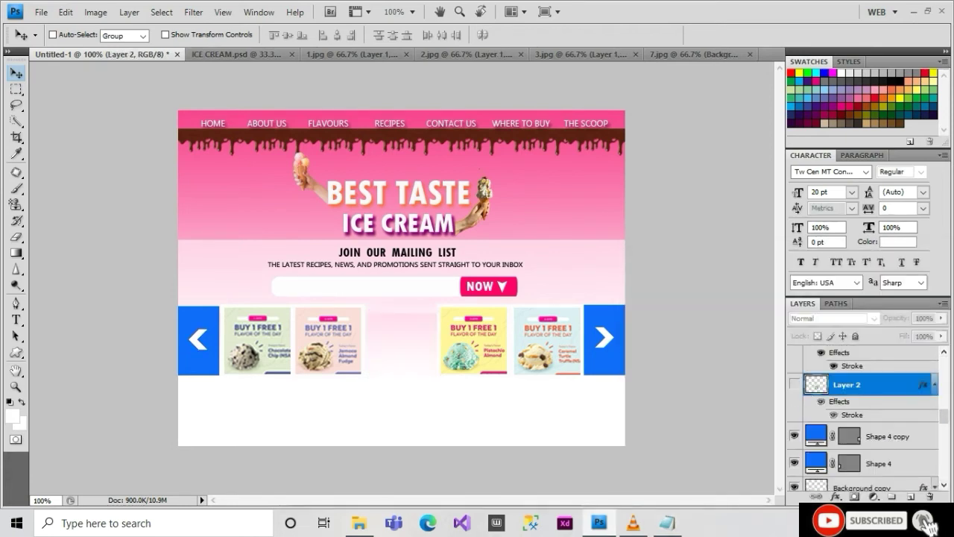
key("ctrl+z")
scroll(865, 418, "down", 3)
left_click(864, 399)
left_click(847, 448, "ctrl")
key("ctrl+t")
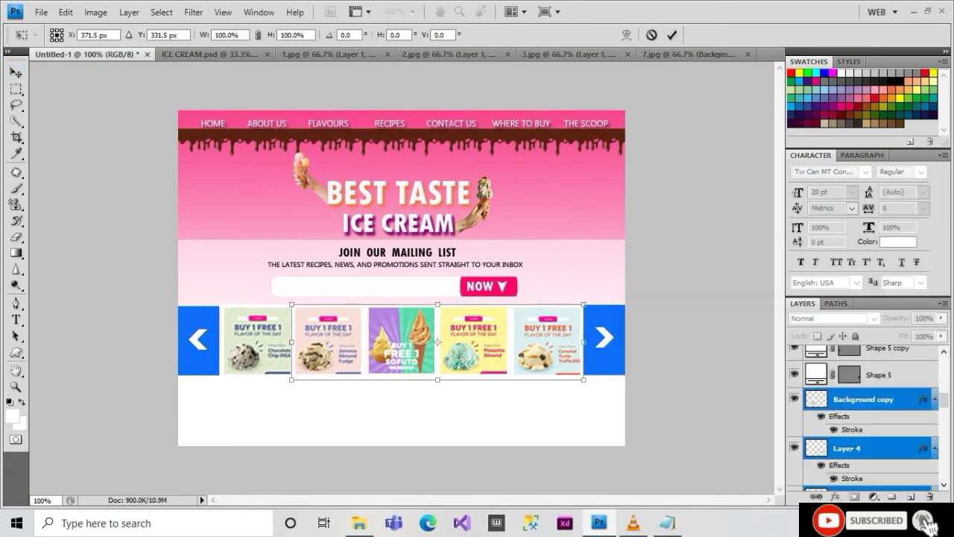
scroll(864, 417, "down", 4)
key("Return")
Step: Select the promotion images with both blue rectangles, enlarge them to about 105% and centre them across the page
left_click(864, 432)
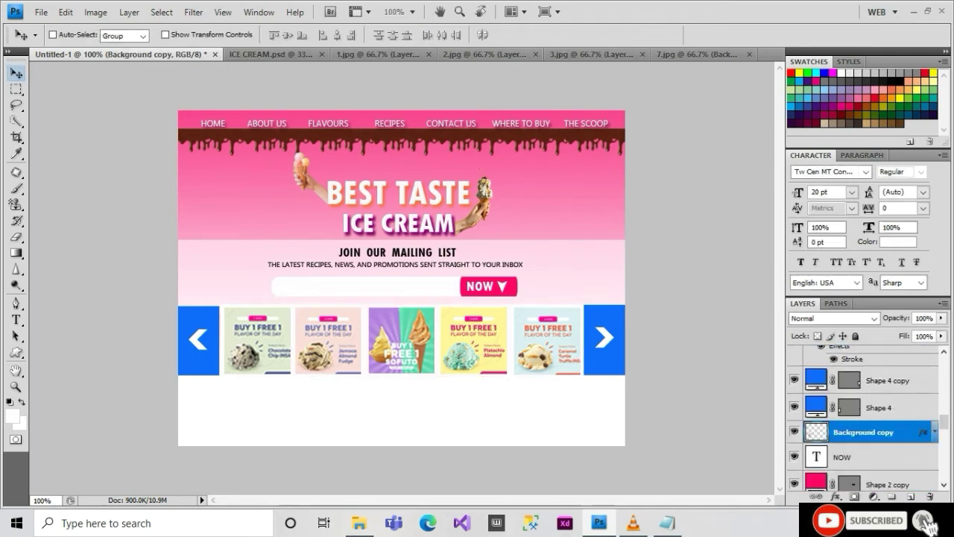
scroll(864, 417, "up", 2)
left_click(847, 446, "ctrl")
key("ctrl+t")
left_click_drag(178, 379, 156, 386)
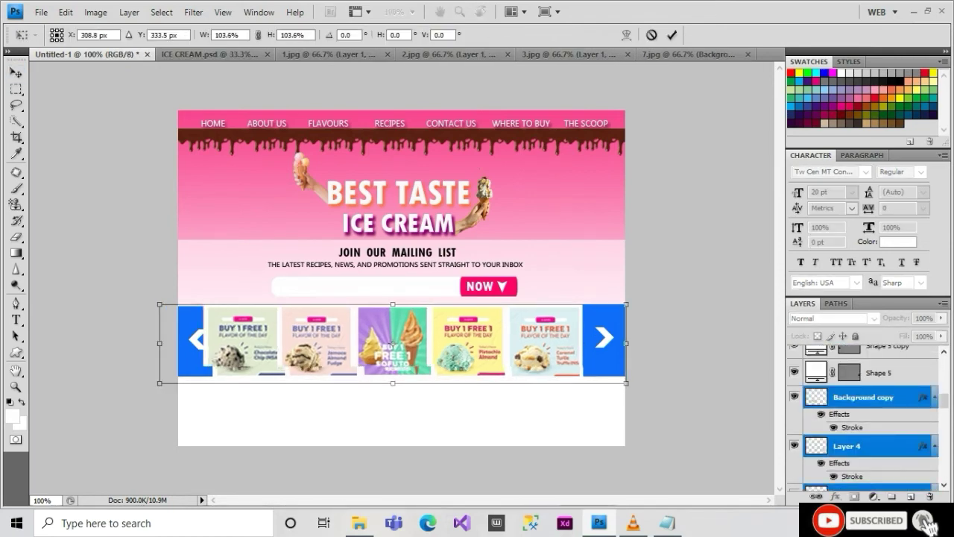
left_click_drag(402, 343, 415, 343)
left_click_drag(169, 384, 153, 387)
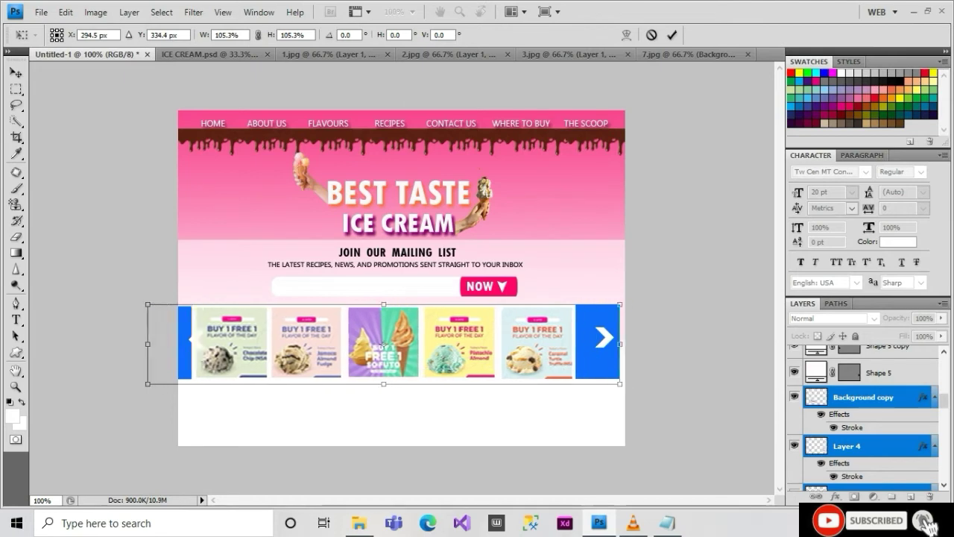
left_click_drag(403, 344, 401, 345)
key("Return")
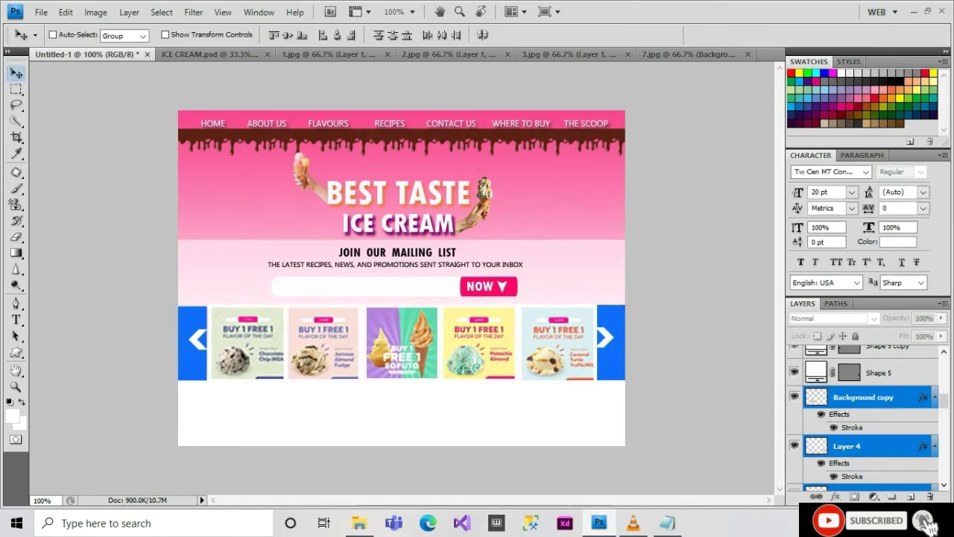
Step: Reposition the two white chevrons so each sits centred on its blue rectangle again
left_click(879, 347)
key("ctrl+t")
key("Return")
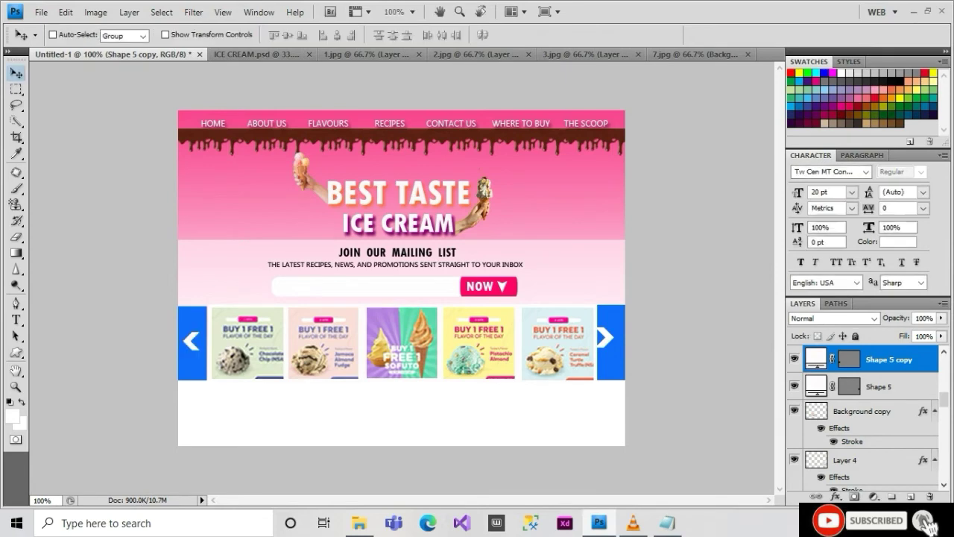
left_click(880, 386)
key("ctrl+t")
key("Right")
key("Right")
key("Right")
key("Right")
key("Right")
key("Return")
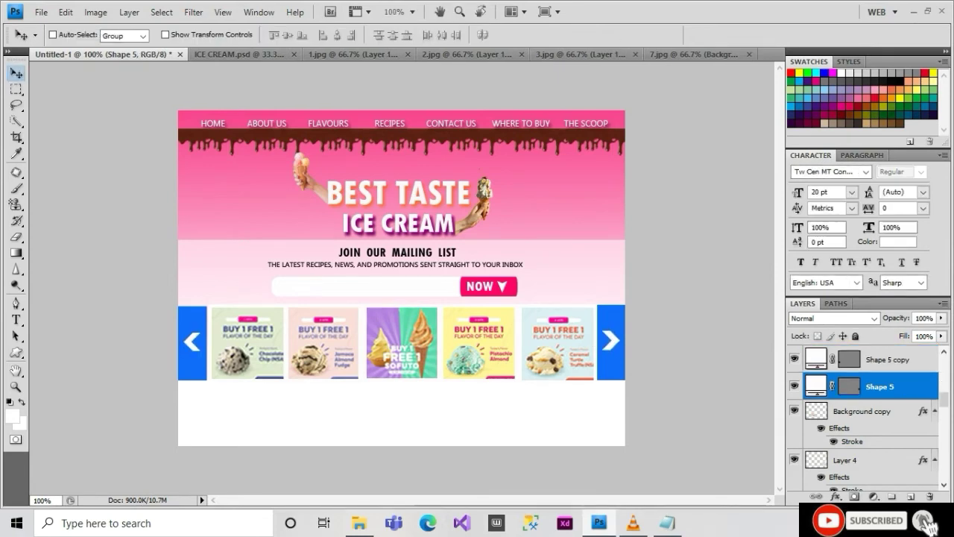
Step: Select all slider layers including the chevrons, enlarge them to about 107% and centre them across the page
left_click(879, 359)
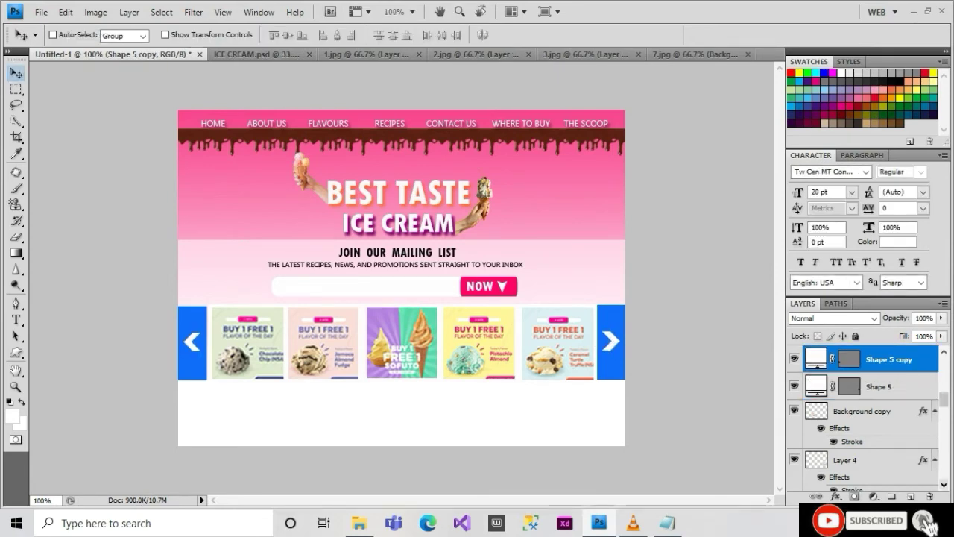
scroll(865, 418, "down", 5)
scroll(864, 418, "down", 2)
left_click(879, 368)
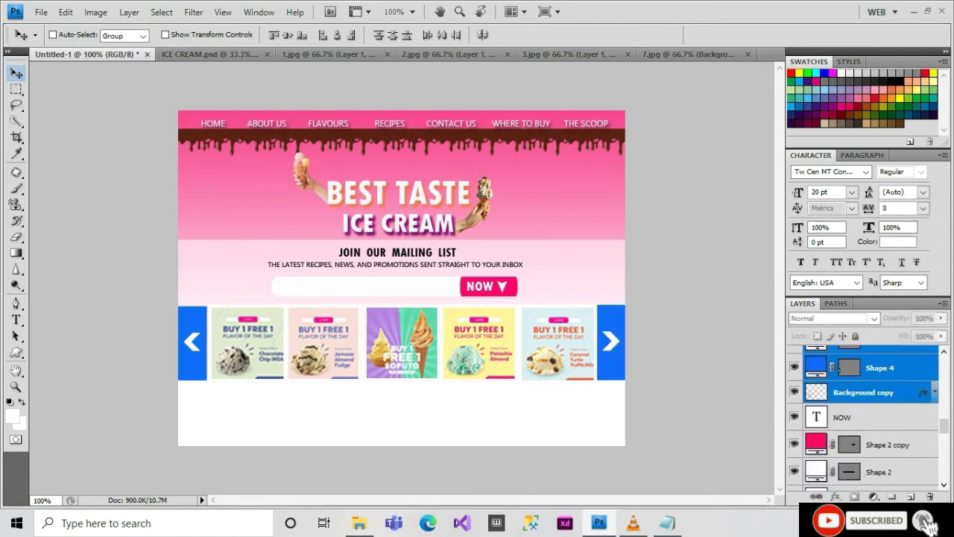
left_click(880, 392, "shift")
key("ctrl+t")
left_click_drag(638, 385, 670, 390)
left_click_drag(416, 348, 401, 348)
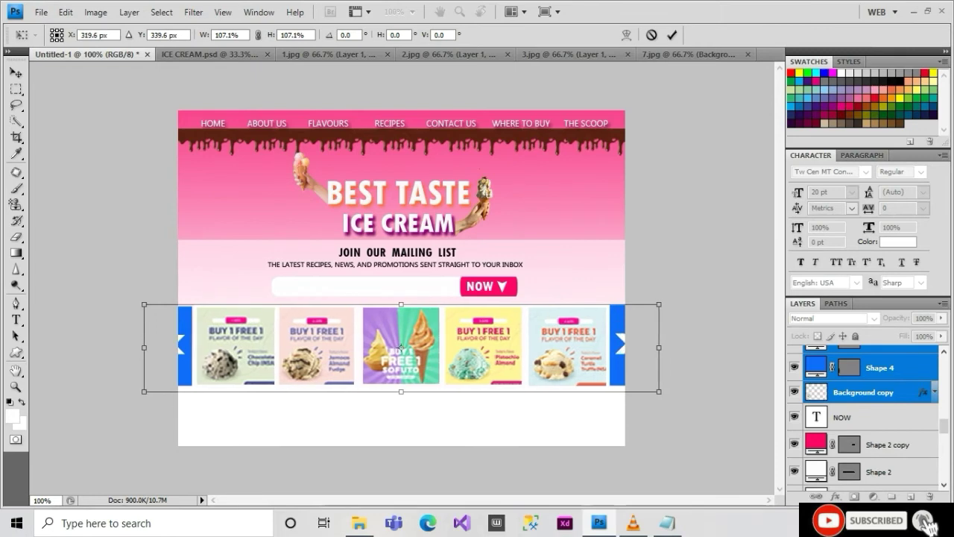
key("Return")
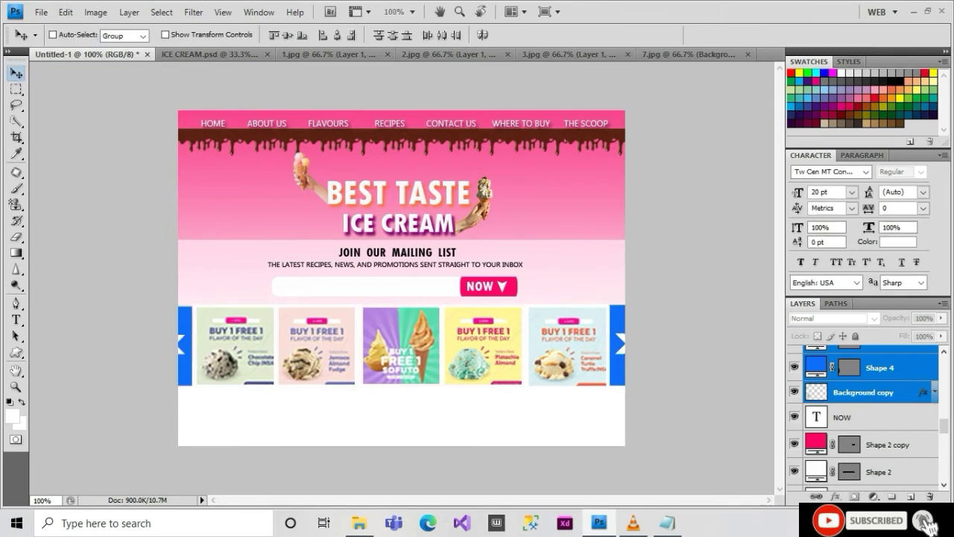
Step: Shrink both chevrons and centre them on the visible parts of the blue rectangles
left_click(181, 343, "ctrl")
key("ctrl+j")
key("ctrl+t")
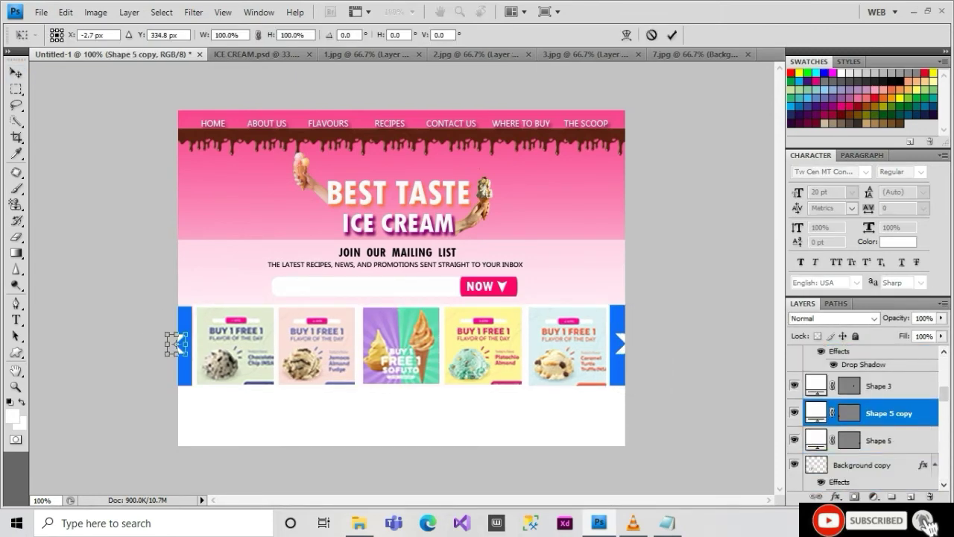
key("Return")
key("ctrl+t")
key("Return")
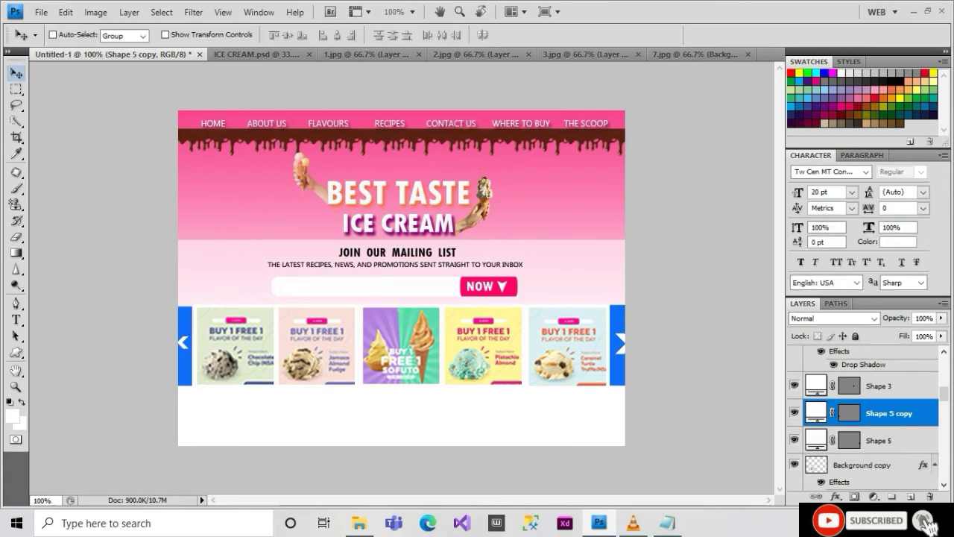
key("alt+bracketleft")
key("ctrl+t")
key("Return")
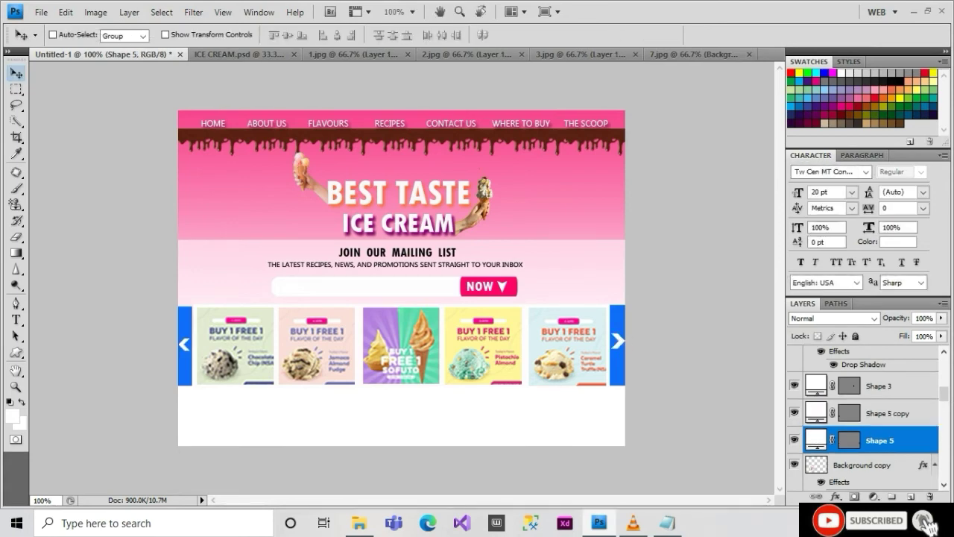
key("ctrl+t")
key("Return")
Step: Replace the Notepad note with text beginning "SELANJUTNYA KITA AKAN MEMBUAT BAGROUND CONE ICE CREAM", then return to Photoshop
left_click(667, 523)
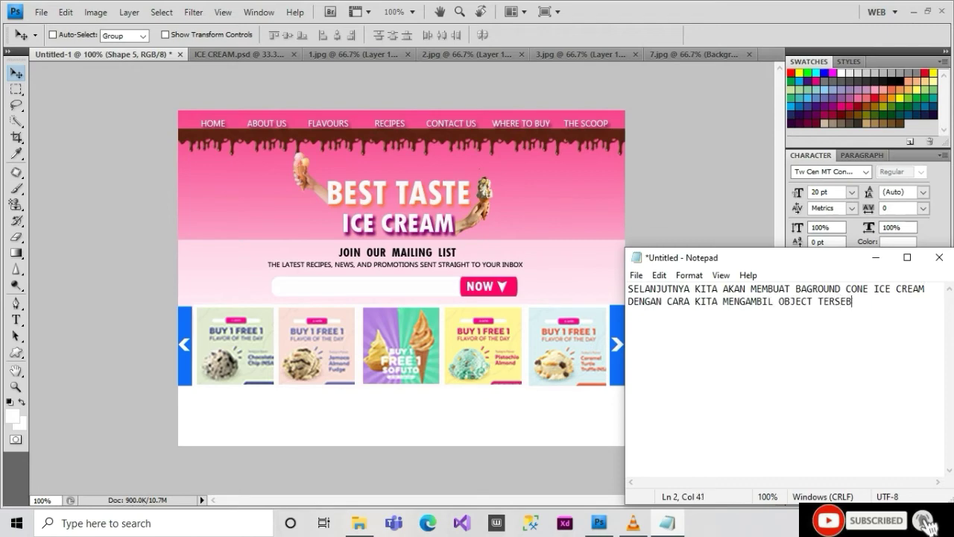
key("alt+Tab")
Step: Close the 7.jpg, 3.jpg, 2.jpg and 1.jpg documents without saving changes
key("ctrl+w")
key("ctrl+w")
key("n")
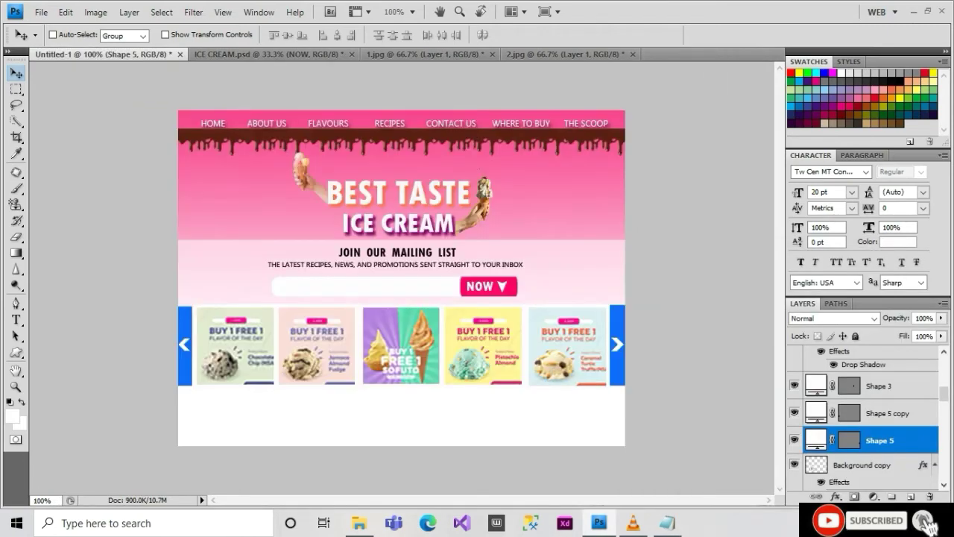
key("ctrl+w")
key("n")
key("ctrl+o")
left_click(528, 235)
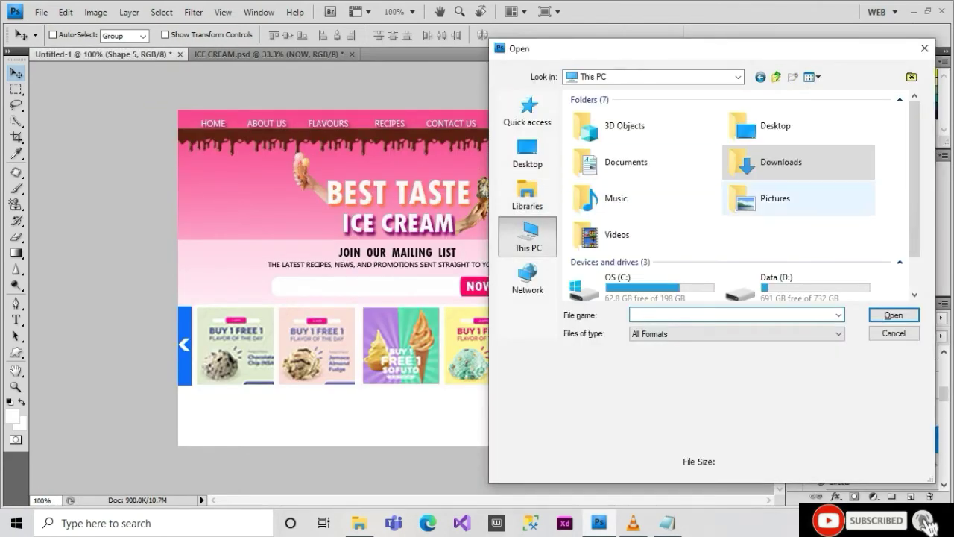
double_click(781, 162)
key("Down")
key("Down")
key("Down")
key("BackSpace")
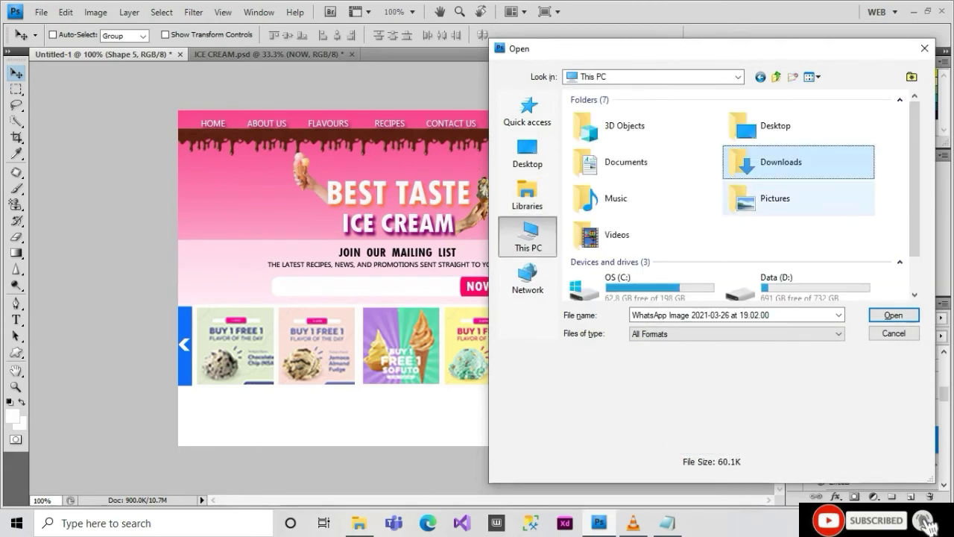
key("Return")
key("ctrl+j")
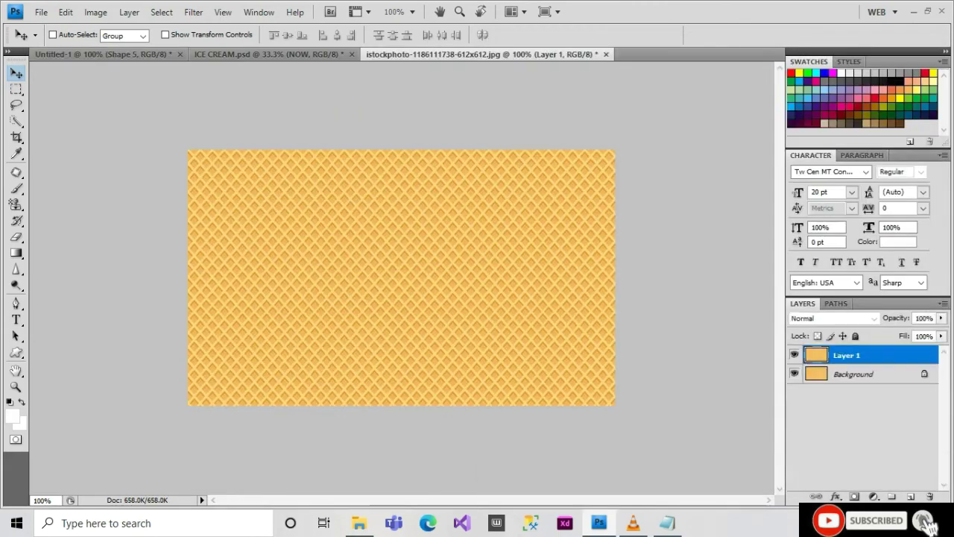
Step: Copy the waffle image into Untitled-1 and scale it to cover the left half of the blank strip below the slider
key("ctrl+a")
key("ctrl+c")
key("ctrl+Tab")
key("ctrl+v")
key("ctrl+t")
left_click_drag(586, 376, 336, 224)
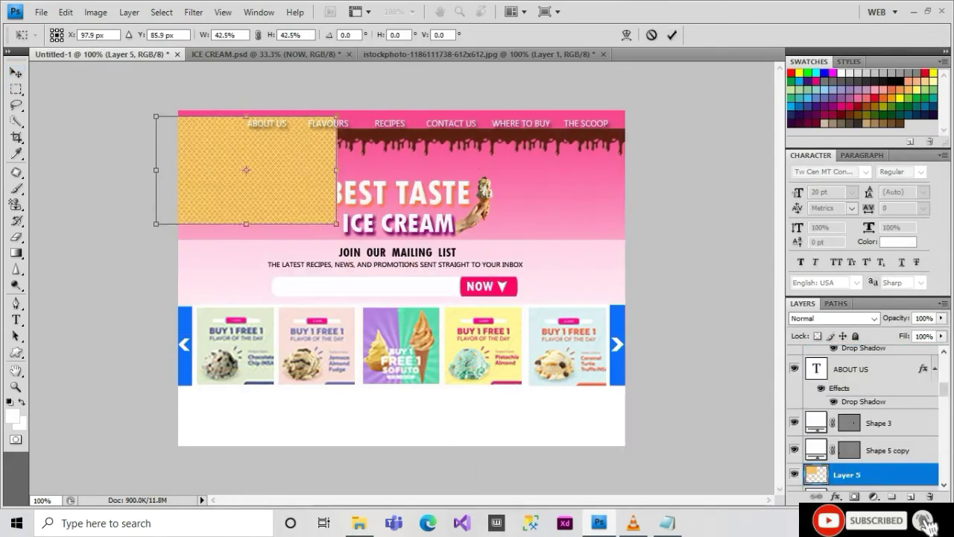
left_click_drag(246, 170, 249, 422)
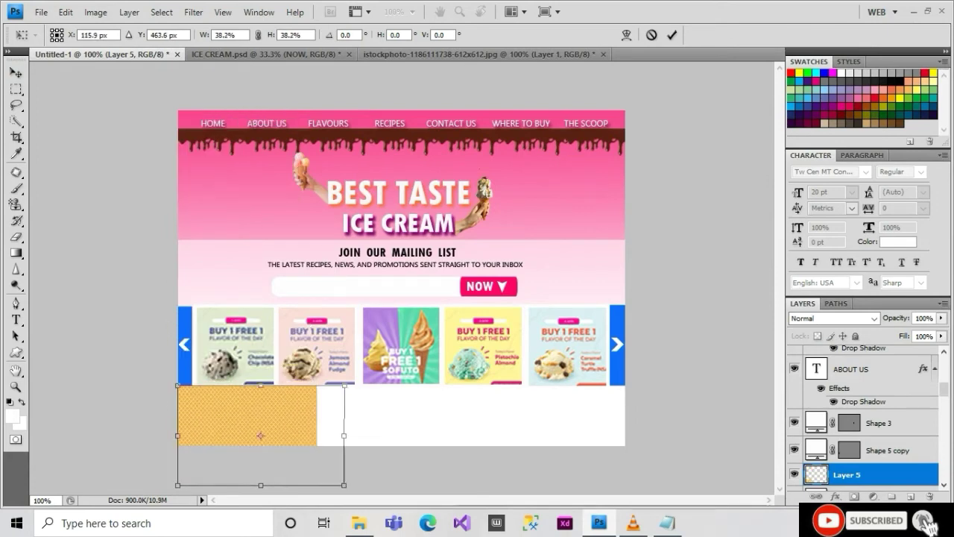
left_click_drag(344, 435, 394, 436)
key("Return")
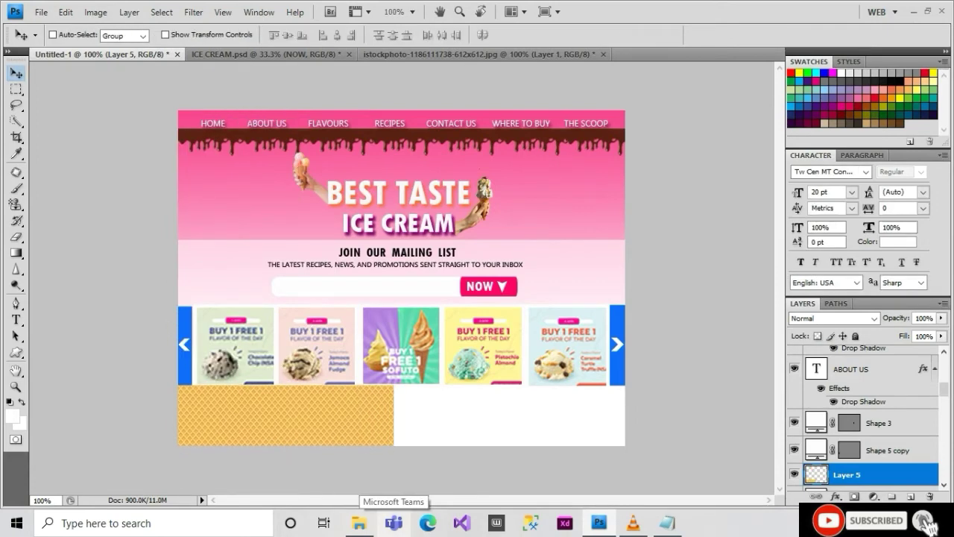
Step: Nudge the waffle layer down a few pixels to leave a narrow white gap under the slider
key("Down")
key("Down")
key("Down")
key("Down")
key("Down")
key("Down")
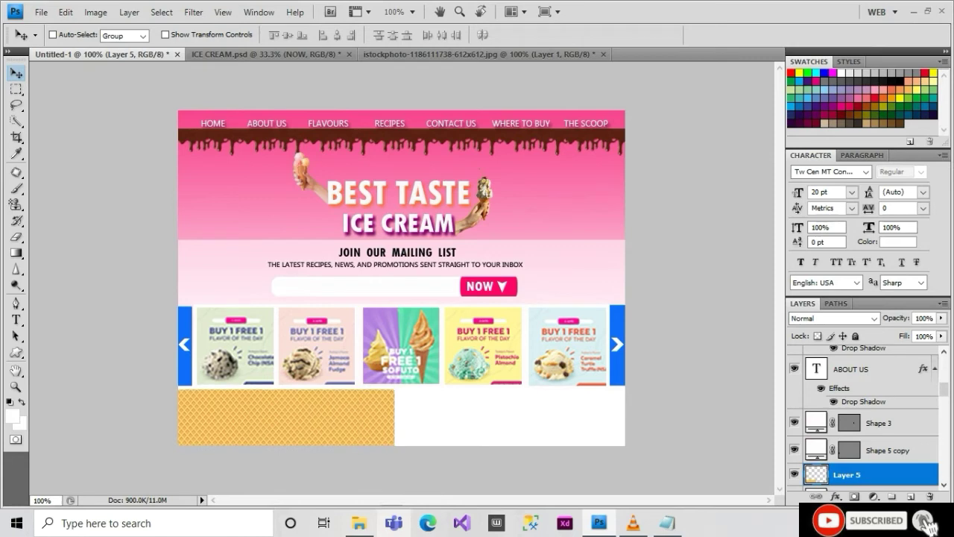
key("Up")
key("Up")
right_click(846, 474)
left_click(801, 213)
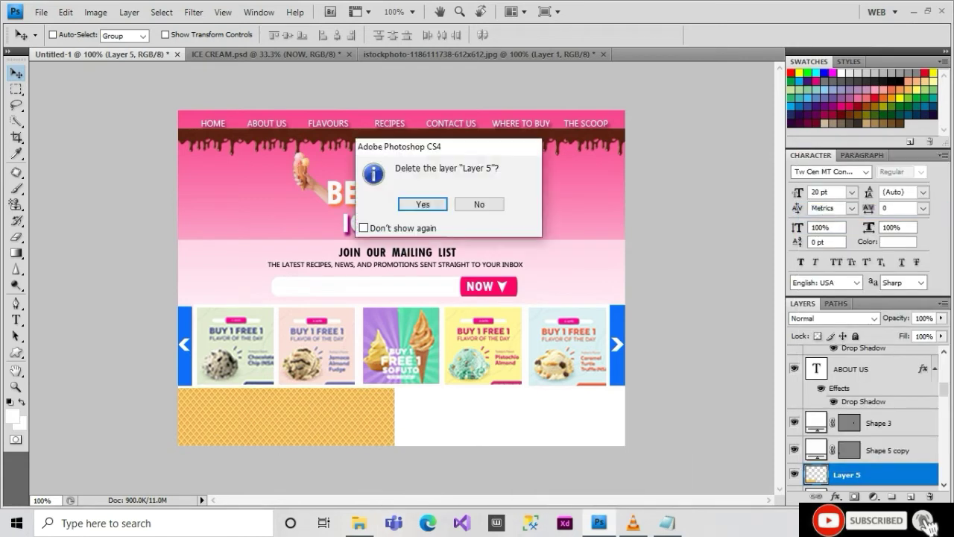
key("Escape")
Step: Duplicate the waffle layer and shift the copy right to extend the pattern almost to the page's right edge
right_click(846, 474)
left_click(805, 199)
key("Return")
key("shift+Right")
key("shift+Right")
key("shift+Right")
key("shift+Right")
key("shift+Right")
key("shift+Right")
key("shift+Right")
key("shift+Right")
key("shift+Right")
key("shift+Right")
key("shift+Right")
key("shift+Right")
key("shift+Right")
key("shift+Right")
key("shift+Right")
key("shift+Right")
key("shift+Right")
key("shift+Right")
key("shift+Right")
key("shift+Right")
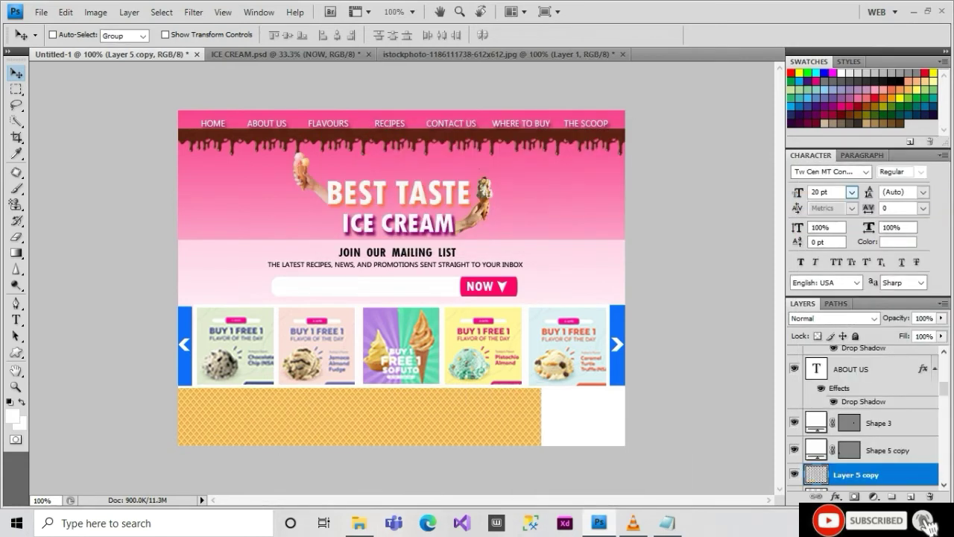
key("shift+Right")
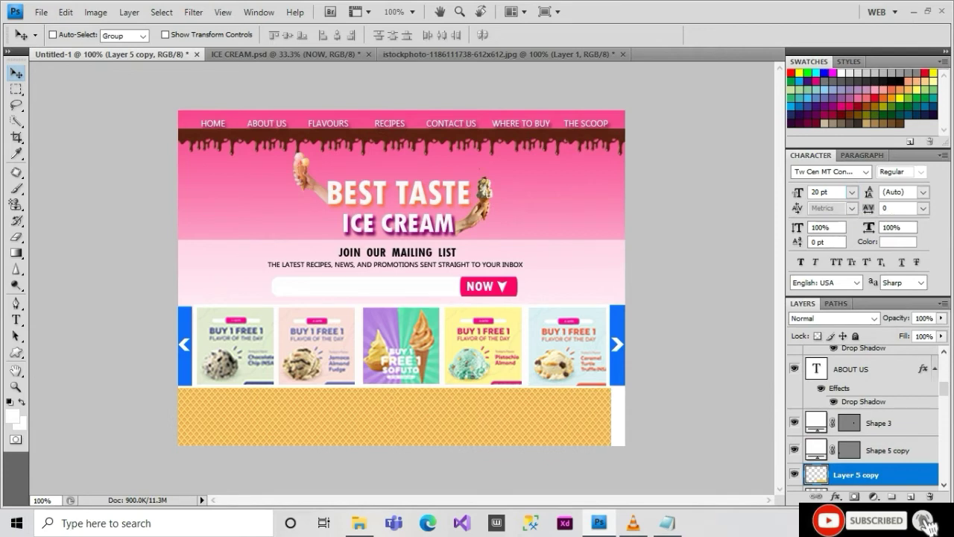
Step: Duplicate the shifted waffle layer again and move the new copy right to fill the remaining gap
key("ctrl+j")
key("shift+Right")
key("shift+Right")
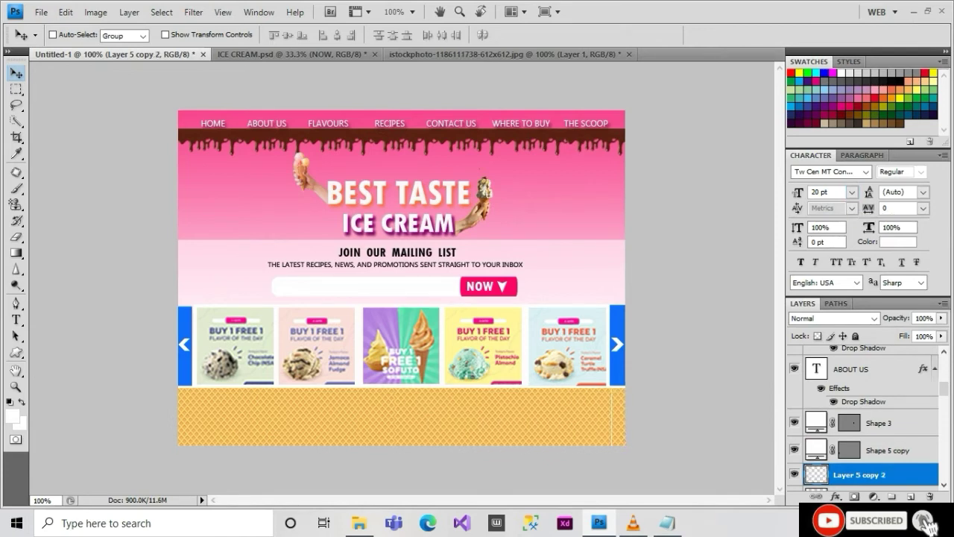
Step: Replace the Notepad note with "SETELAH ITU KITA AKAN MEMBUAT BUTTON MEDIA SOCIAL DENGAN CARA MENGCOPY OBJECT TERSEBUT YANG SUDAH SAYA BUAT SEBELUM NYA"
left_click(667, 523)
key("ctrl+a")
type("SETELAH ITU")
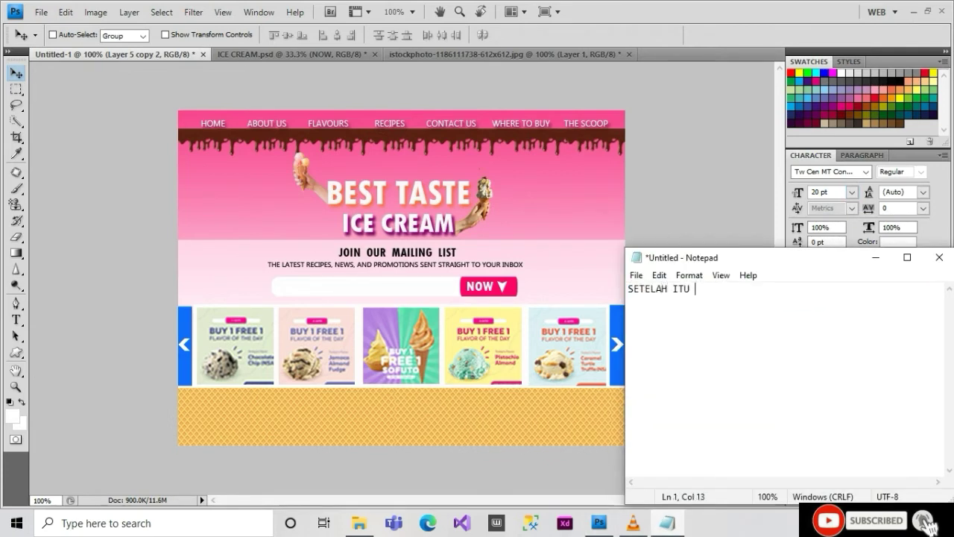
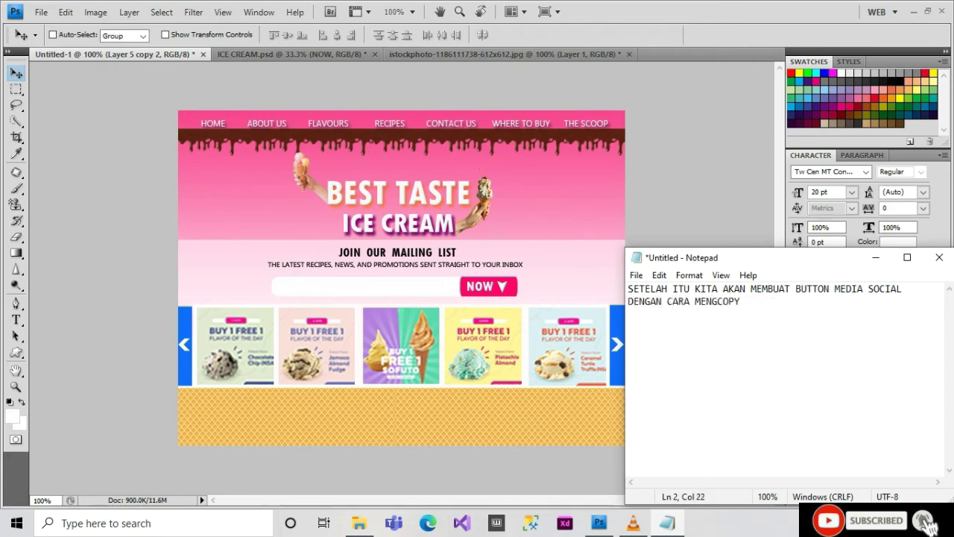
type("YA BUAT SEBELUM")
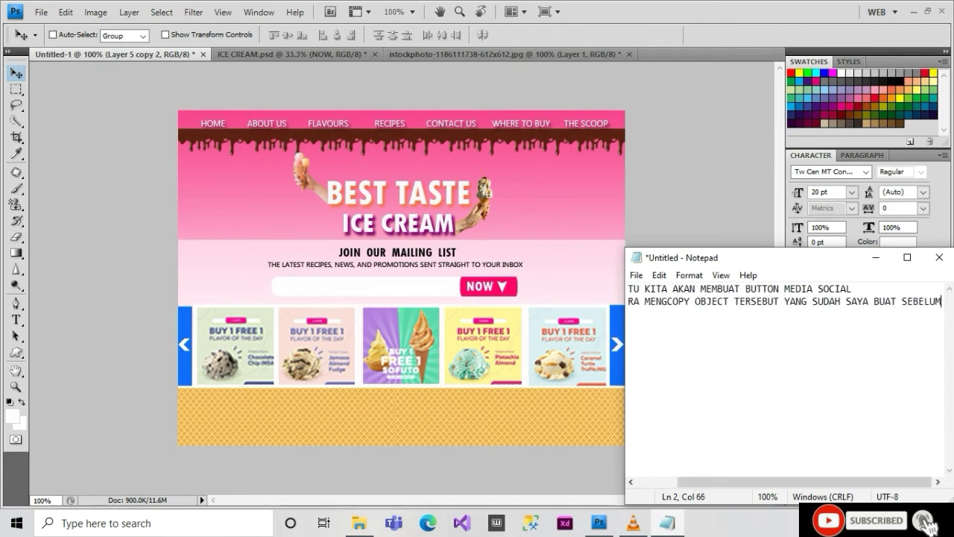
Step: Add the note line "DENGAN CARA YANG SAMA PADA SAAT KITA MENSELECTION OBJECT TANGAN ICE CREAM :)"
key("Return")
type("DENGAN CARA YANG SAMA PADA SA")
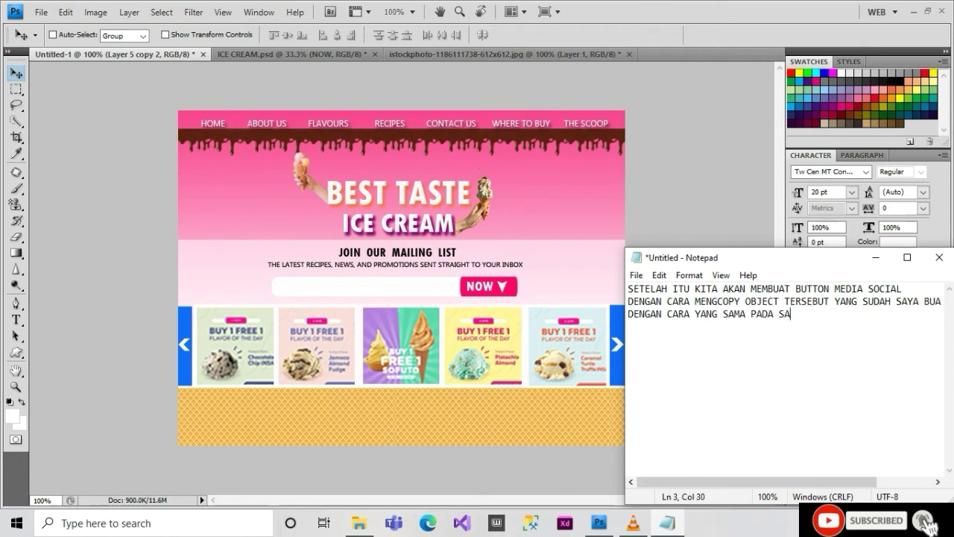
type("CT TANGAN ICE CREAM :)")
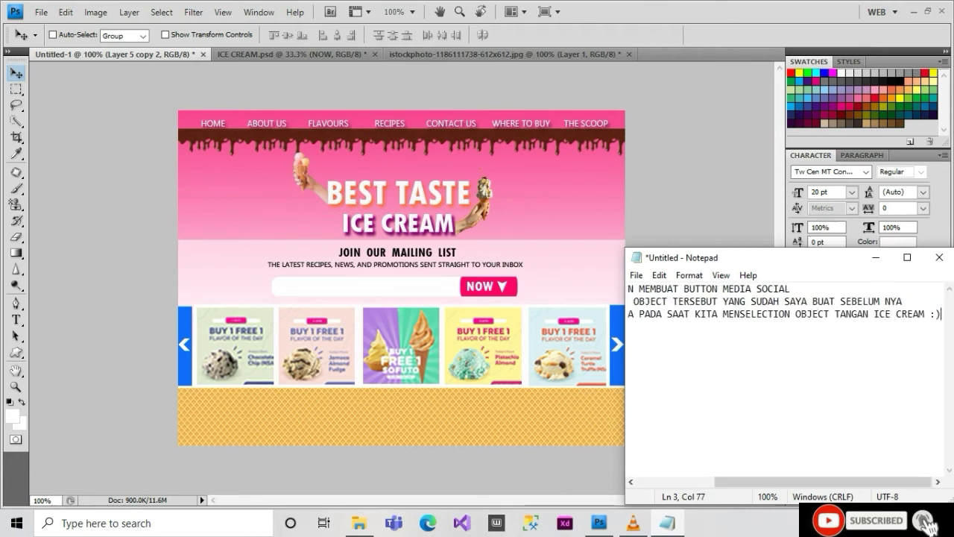
Step: Switch to Photoshop and try selecting the social media icon layers, Layer 12 to Layer 14, in ICE CREAM.psd
key("alt+Tab")
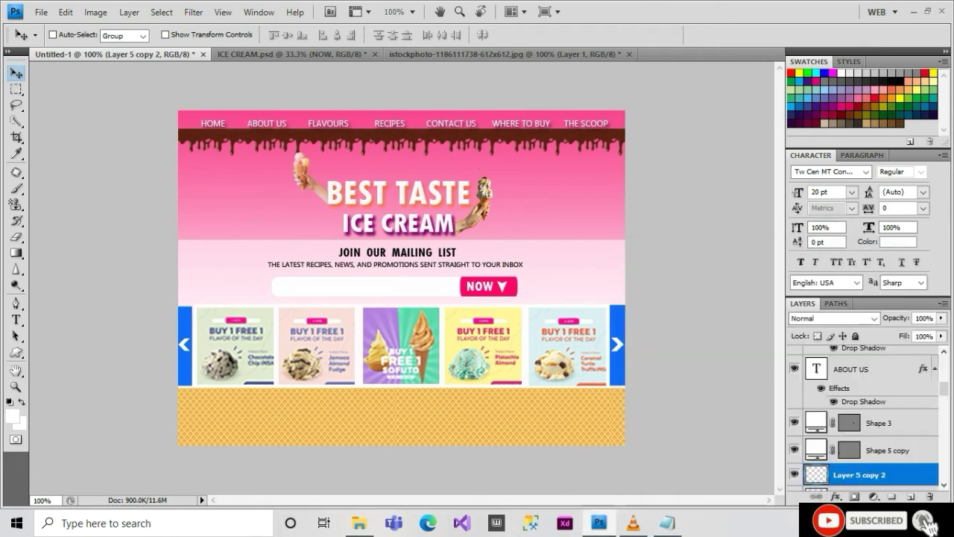
key("ctrl+Tab")
scroll(864, 417, "up", 3)
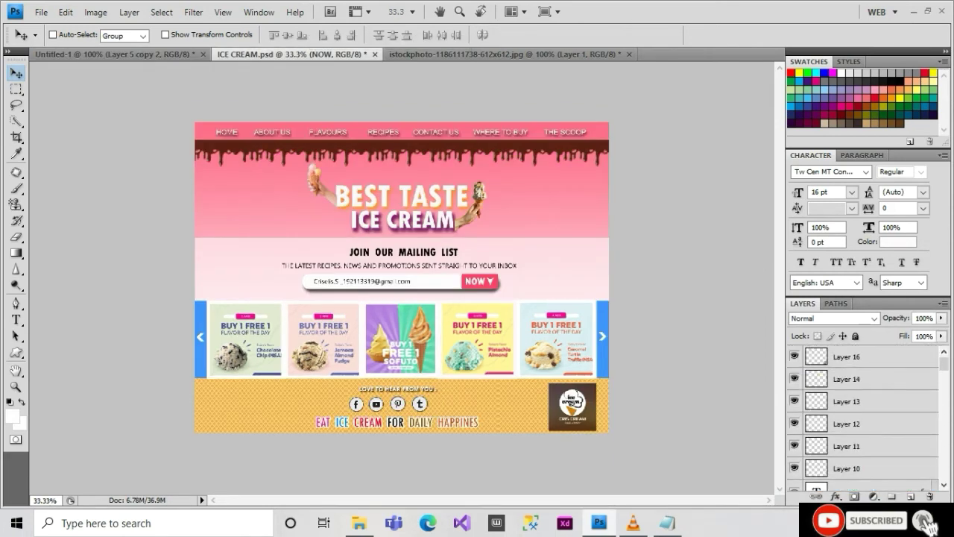
left_click(847, 378)
right_click(848, 380)
left_click(847, 401, "shift")
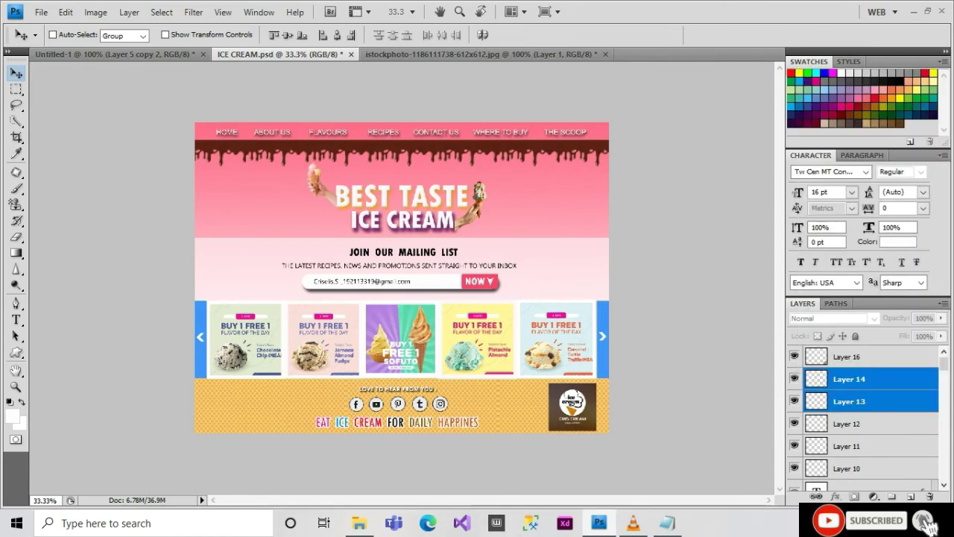
left_click(848, 423, "shift")
right_click(848, 424)
key("Escape")
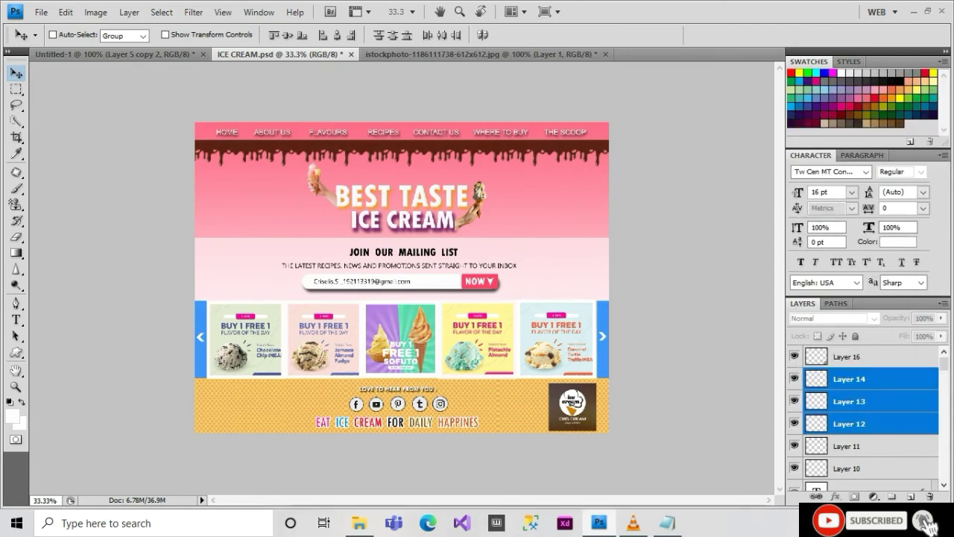
left_click(847, 378)
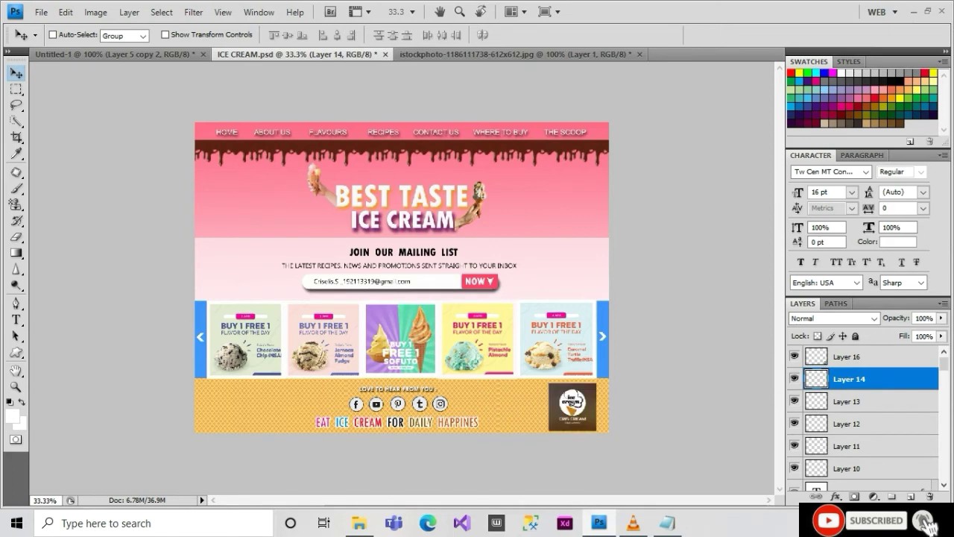
left_click(847, 357)
left_click(847, 379)
Step: Copy the "LOVE TO HEAR FROM YOU :" text from ICE CREAM.psd onto the page's waffle footer in Tw Cen MT Bold, 11 pt
left_click(112, 54)
key("t")
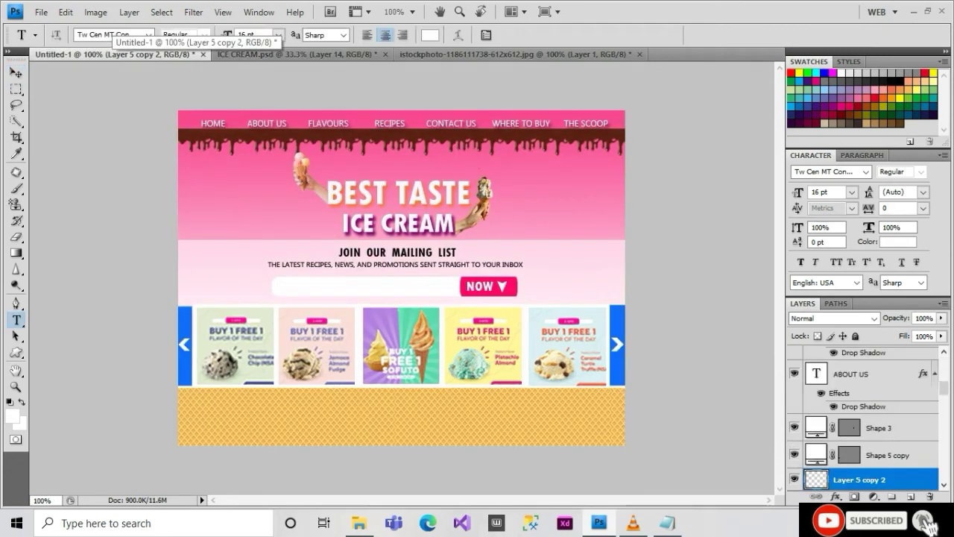
left_click(283, 54)
left_click(397, 388)
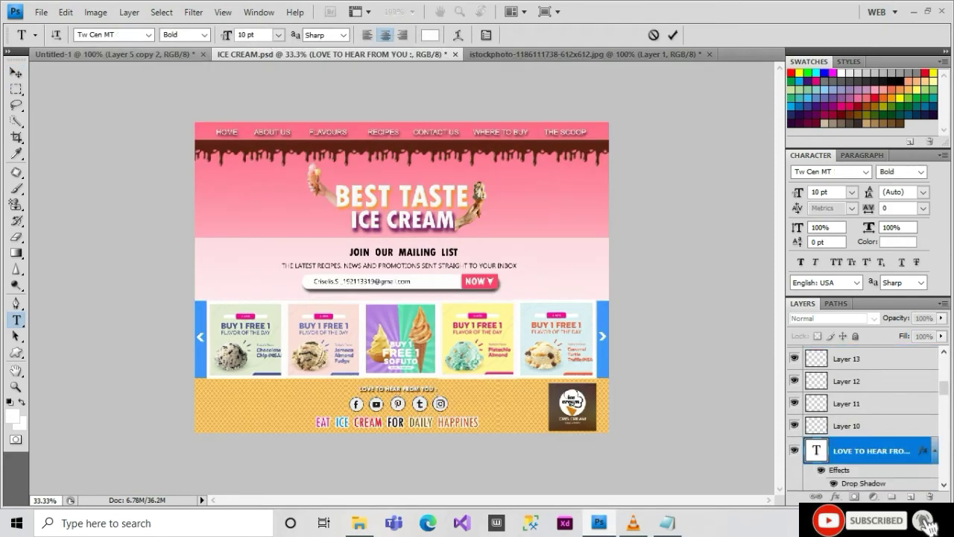
left_click(104, 53)
left_click(346, 407)
type("LOVE TO HEAR FROM YOU")
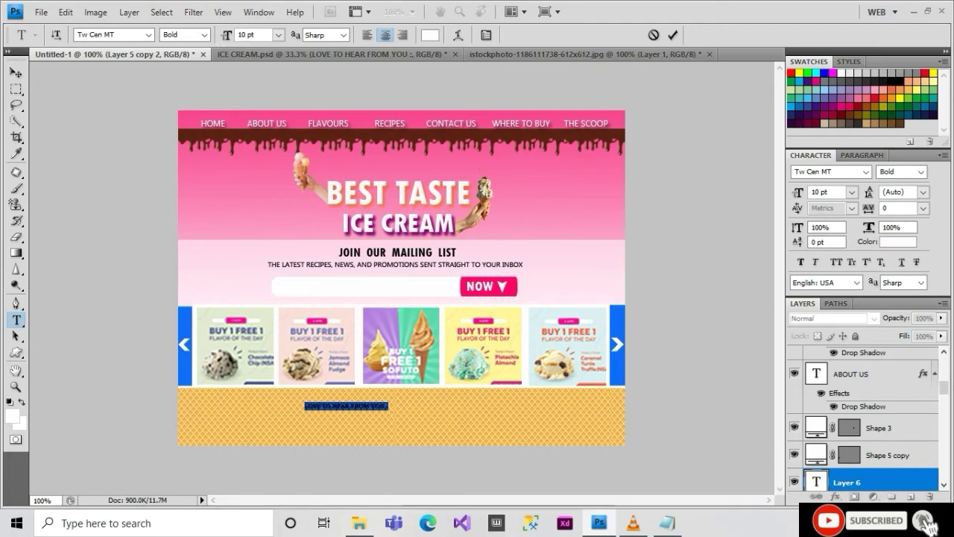
left_click_drag(226, 34, 232, 34)
key("ctrl+Return")
Step: Move the "LOVE TO HEAR FROM YOU :" text up close to the top edge of the waffle footer
key("v")
key("ctrl+plus")
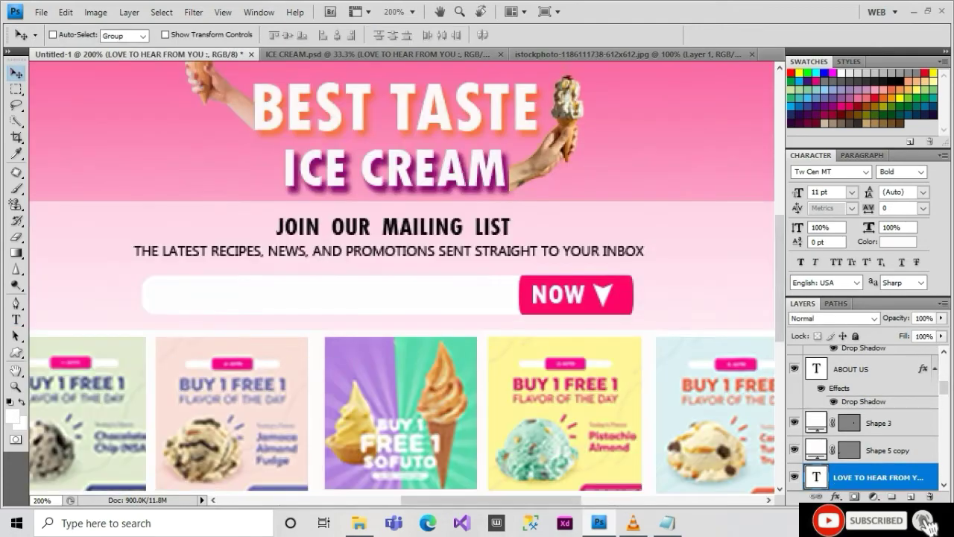
scroll(407, 276, "down", 5)
key("Up")
key("Up")
key("Up")
key("Up")
key("Up")
Step: Apply a default Drop Shadow to the "LOVE TO HEAR FROM YOU :" text and nudge it slightly left
right_click(880, 477)
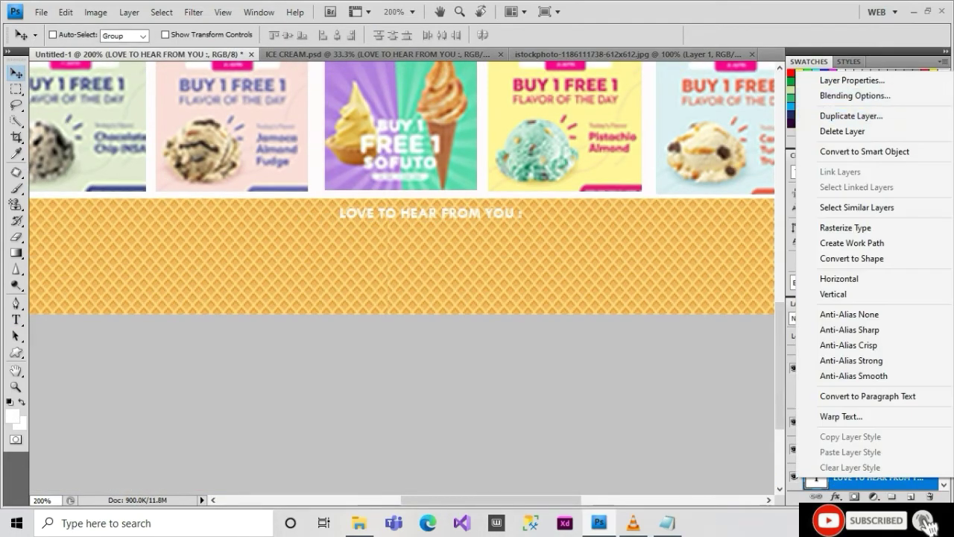
left_click(835, 94)
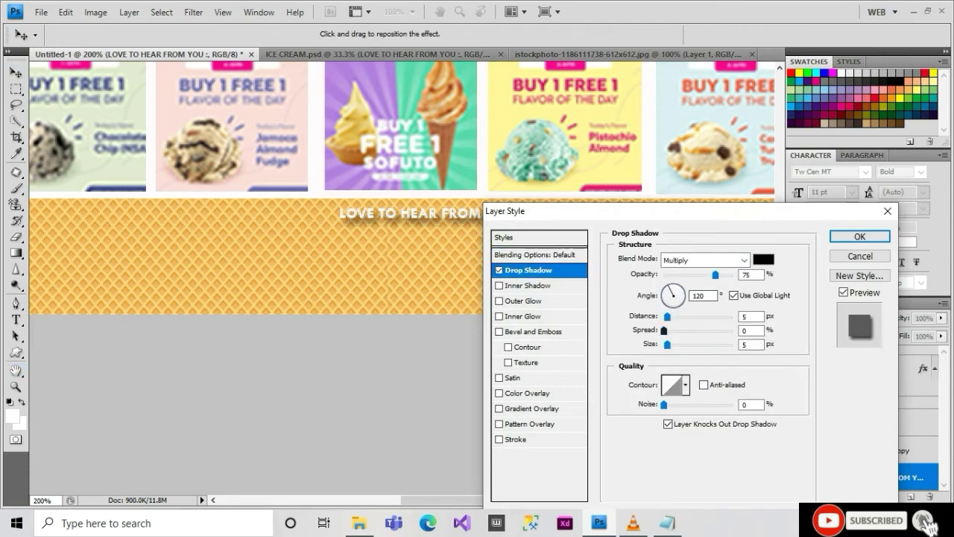
key("Return")
key("Left")
key("Left")
key("Left")
key("Left")
key("Left")
key("Left")
key("Left")
key("Left")
key("Left")
key("Left")
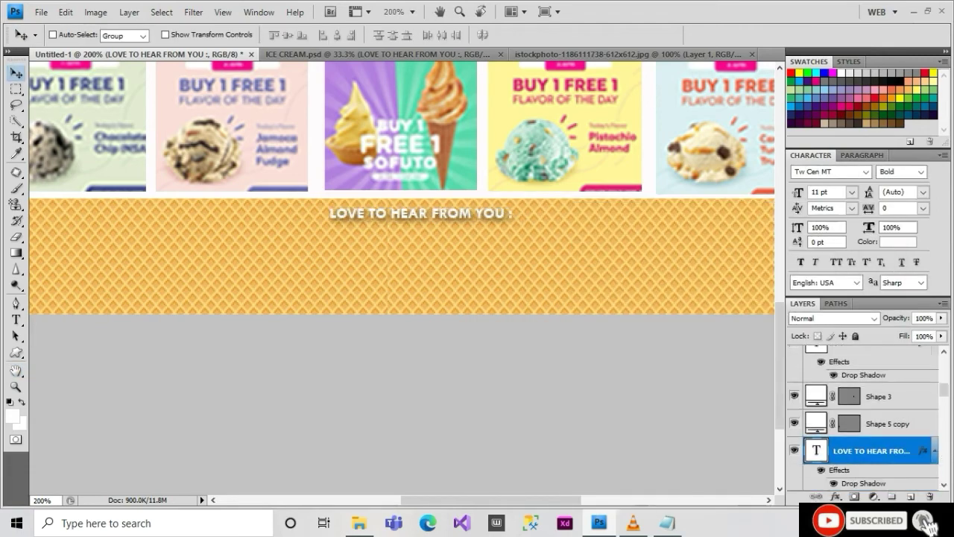
Step: Set the "LOVE TO HEAR FROM YOU :" text size to 10 pt
double_click(816, 451)
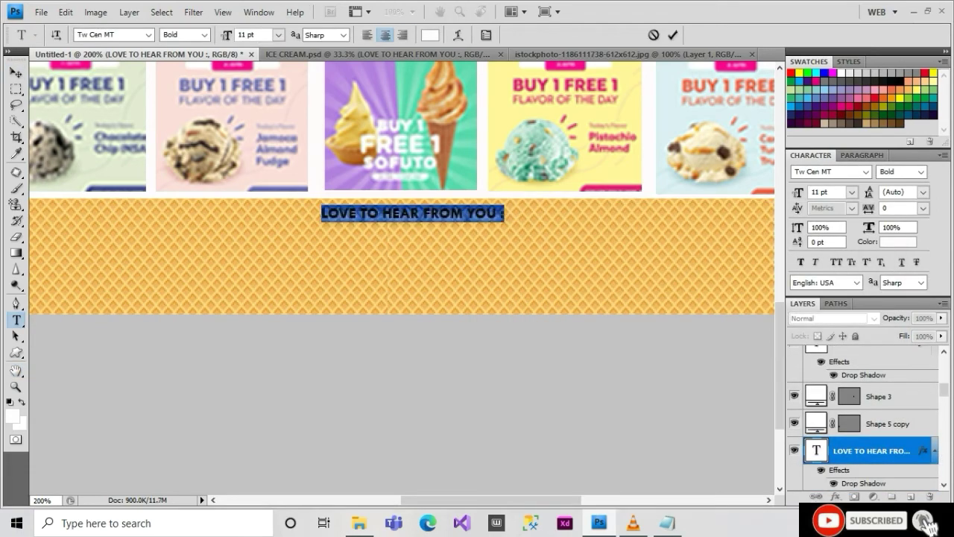
scroll(242, 35, "down", 1)
key("ctrl+Return")
key("v")
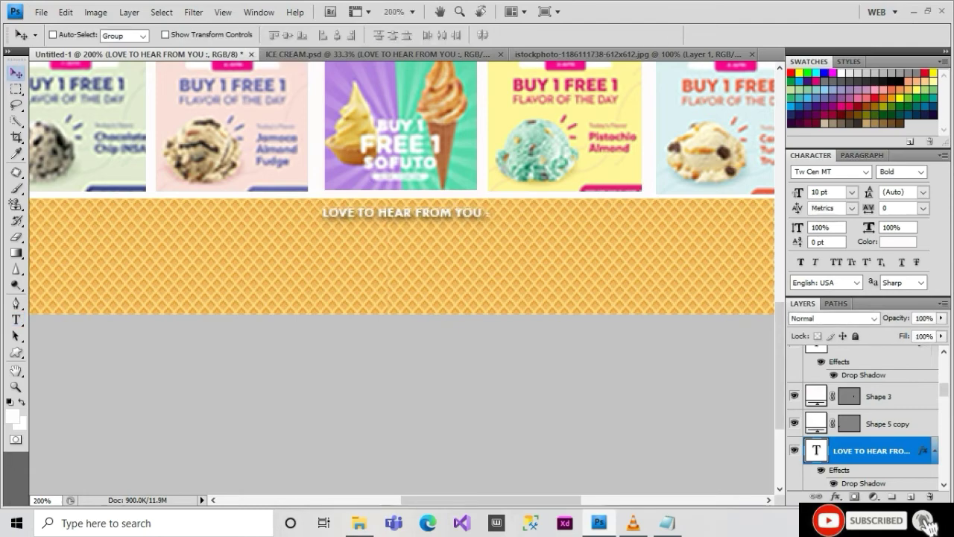
key("ctrl+minus")
key("ctrl+minus")
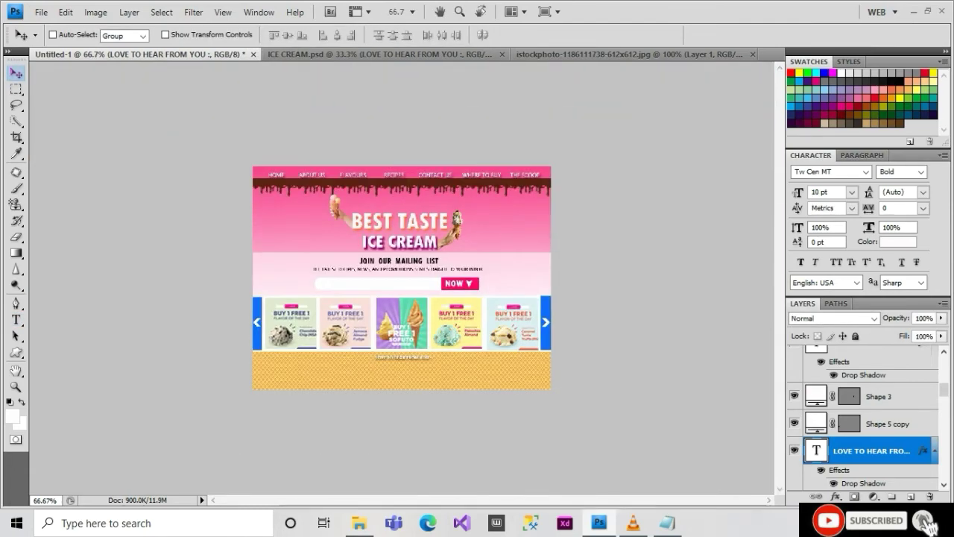
key("ctrl+minus")
key("ctrl+plus")
key("ctrl+plus")
key("ctrl+plus")
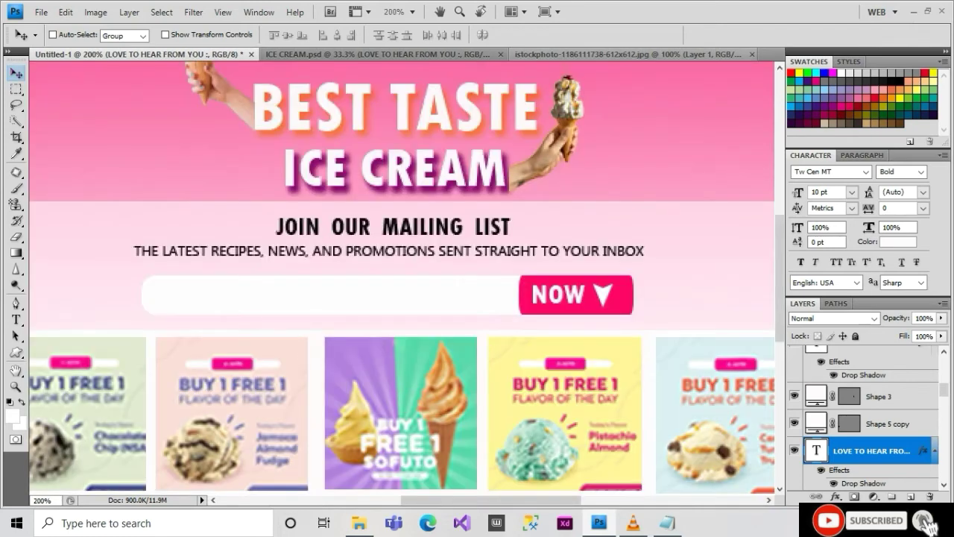
Step: Copy the Facebook icon from ICE CREAM.psd into the waffle footer and scale it down to button size
scroll(407, 269, "down", 5)
key("ctrl+Tab")
left_click(848, 379)
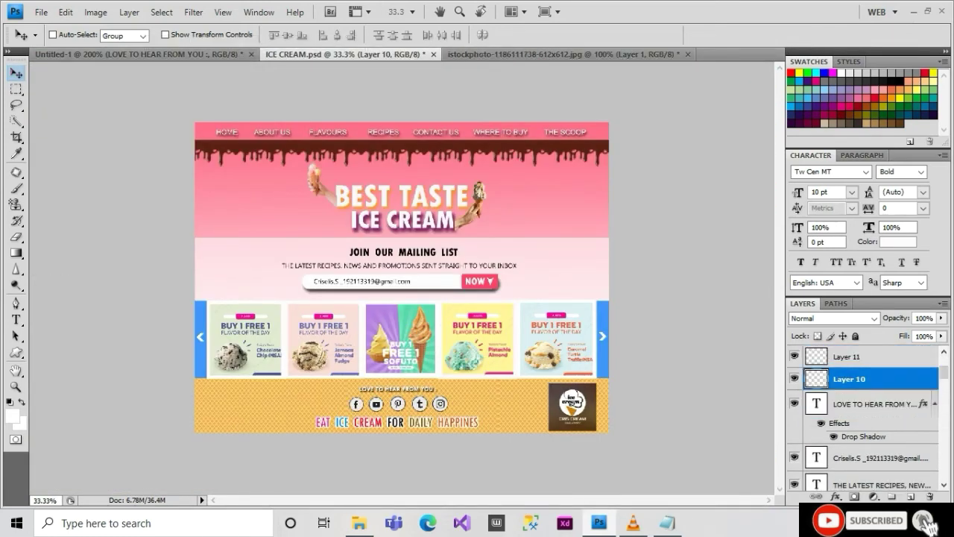
key("ctrl+Tab")
key("ctrl+v")
key("ctrl+t")
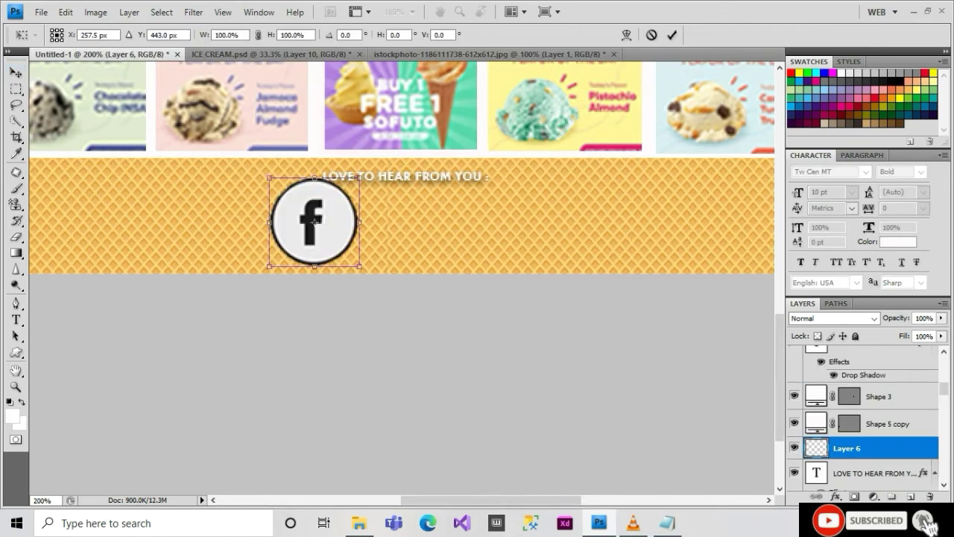
left_click_drag(361, 266, 307, 216)
key("Return")
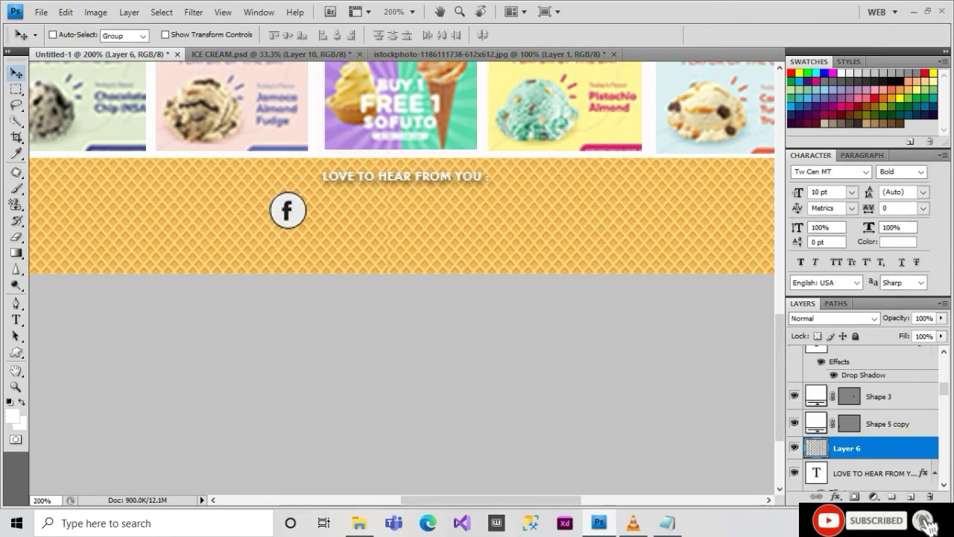
Step: Shrink the Facebook icon slightly more and nudge it right and up below the footer heading
key("ctrl+t")
key("Return")
key("Right")
key("Right")
key("Right")
key("Right")
key("Right")
key("Right")
key("Up")
key("Up")
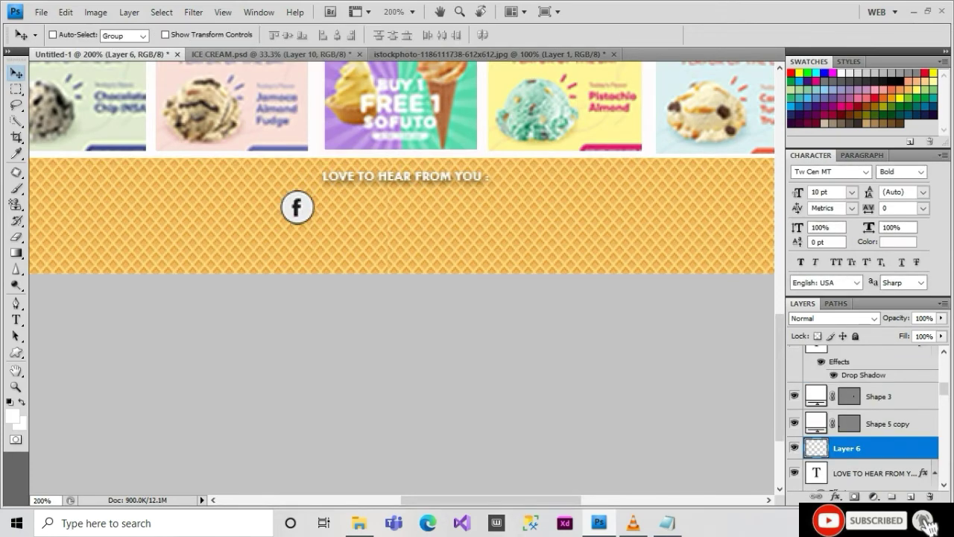
Step: Bring the YouTube icon over from ICE CREAM.psd, scale it to match the Facebook icon and place it just right of it
key("ctrl+Tab")
key("ctrl+plus")
scroll(403, 276, "down", 2)
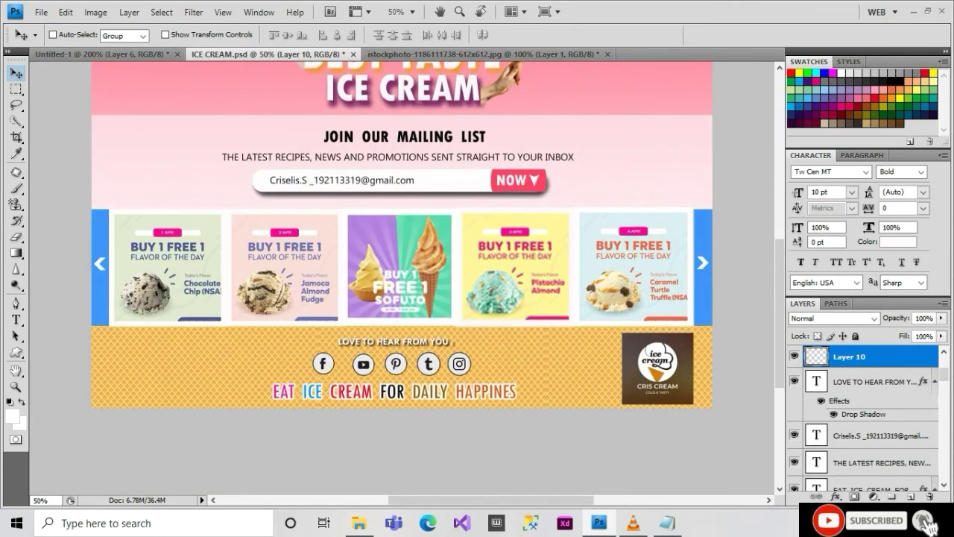
left_click_drag(363, 363, 365, 222)
key("ctrl+t")
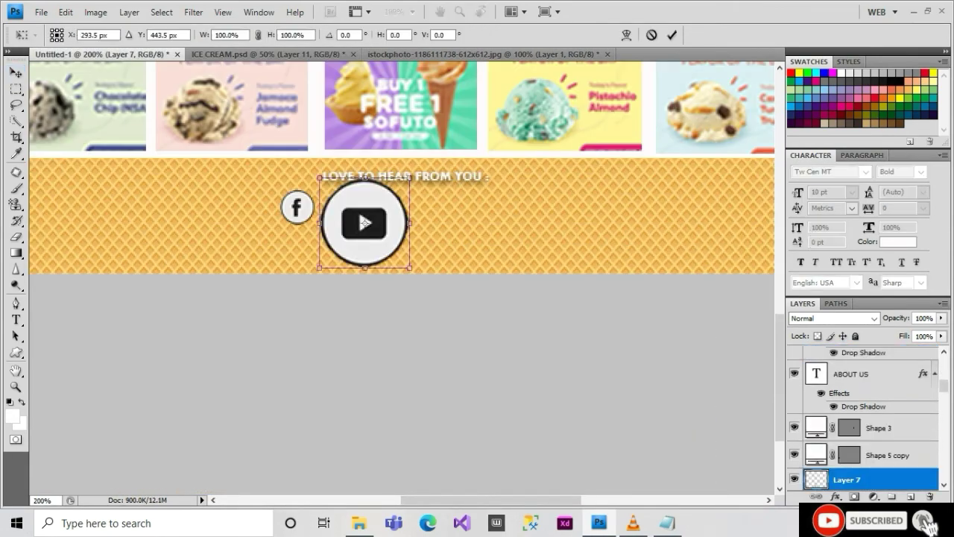
left_click_drag(409, 177, 319, 172)
key("Return")
key("ctrl+plus")
key("ctrl+t")
key("Return")
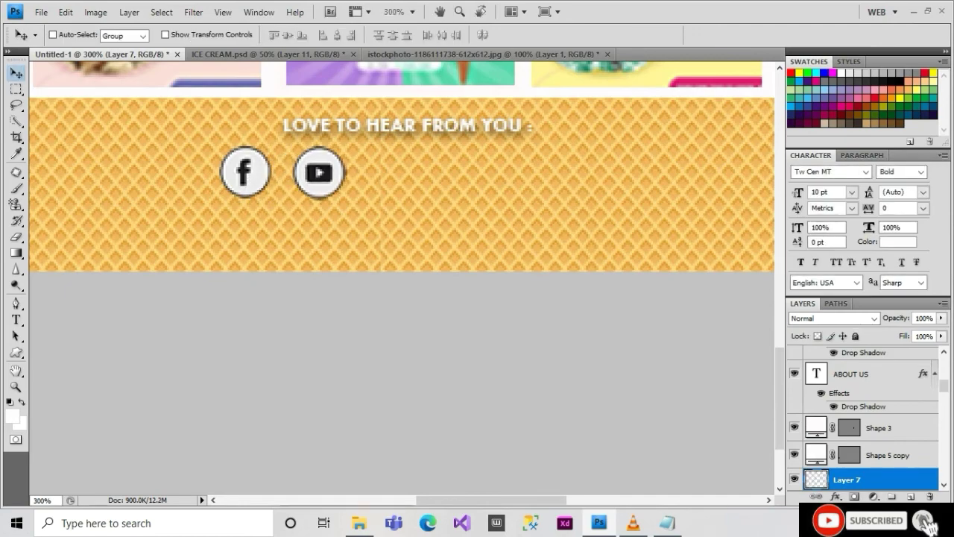
Step: Bring the Pinterest icon over from ICE CREAM.psd, scale it to match the other icons and place it right of the YouTube icon
key("ctrl+Tab")
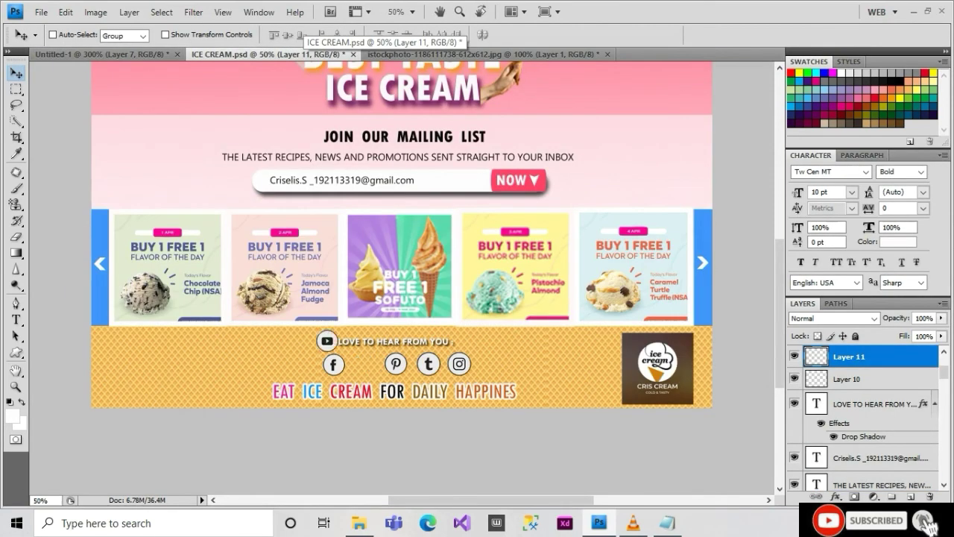
left_click_drag(383, 353, 416, 159)
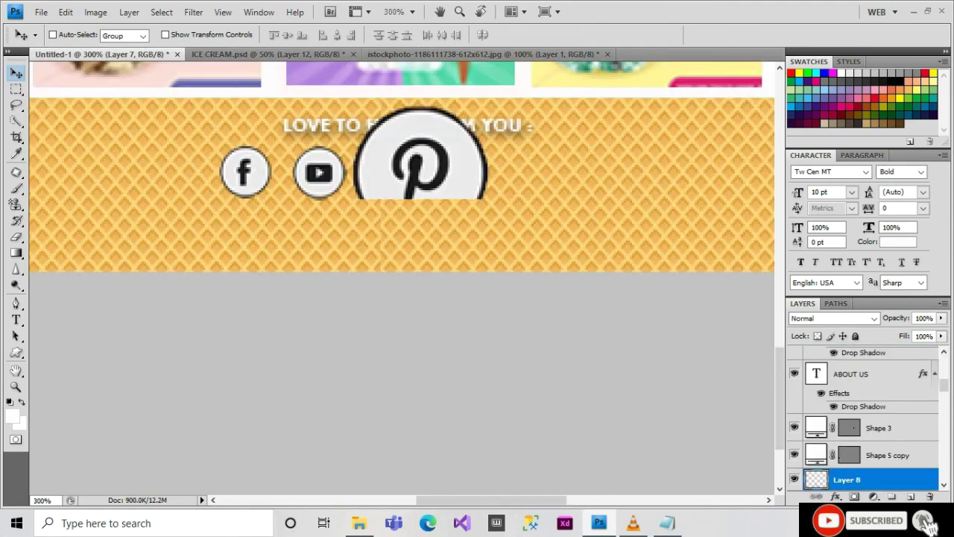
key("ctrl+t")
left_click_drag(490, 239, 385, 169)
key("Return")
key("ctrl+t")
key("Return")
key("ctrl+1")
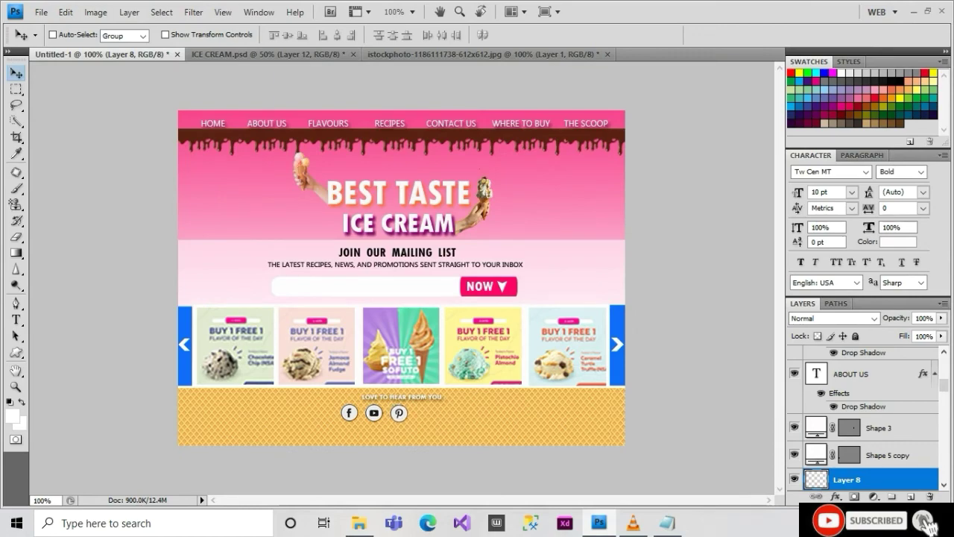
left_click(269, 54)
left_click_drag(392, 368, 356, 405)
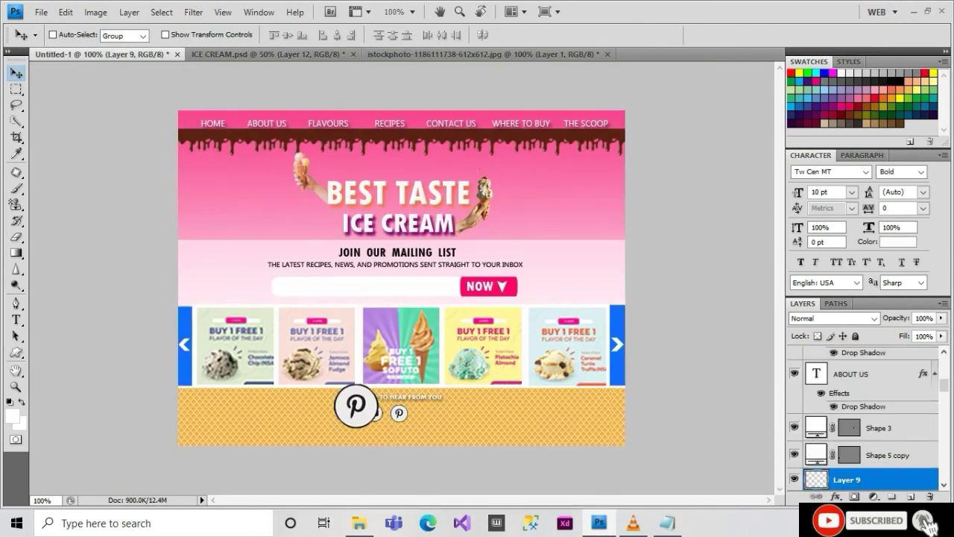
key("ctrl+t")
key("ctrl+plus")
scroll(402, 298, "down", 5)
left_click_drag(358, 299, 312, 255)
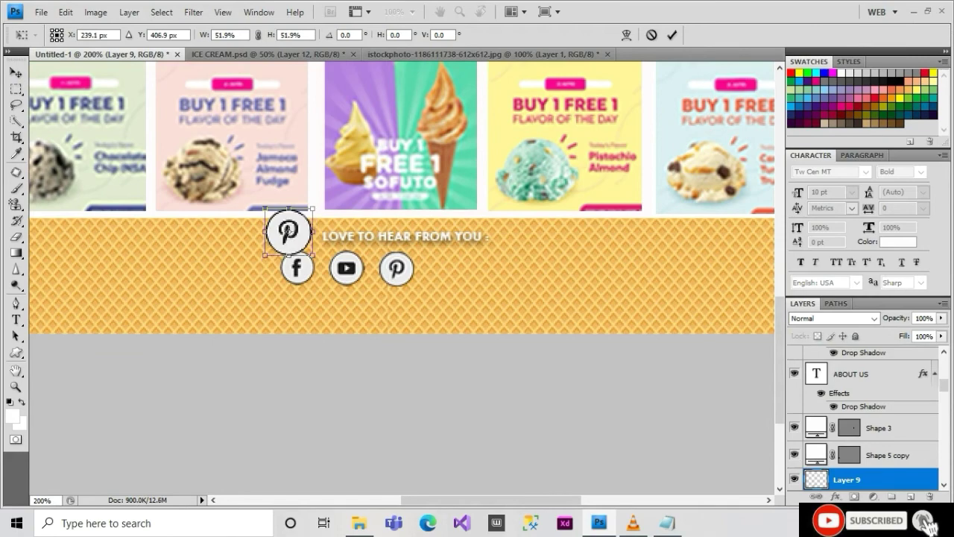
key("Return")
key("Delete")
Step: Copy the Tumblr icon from ICE CREAM.psd, scale it to match the other icons and place it right of the Pinterest icon
key("ctrl+Tab")
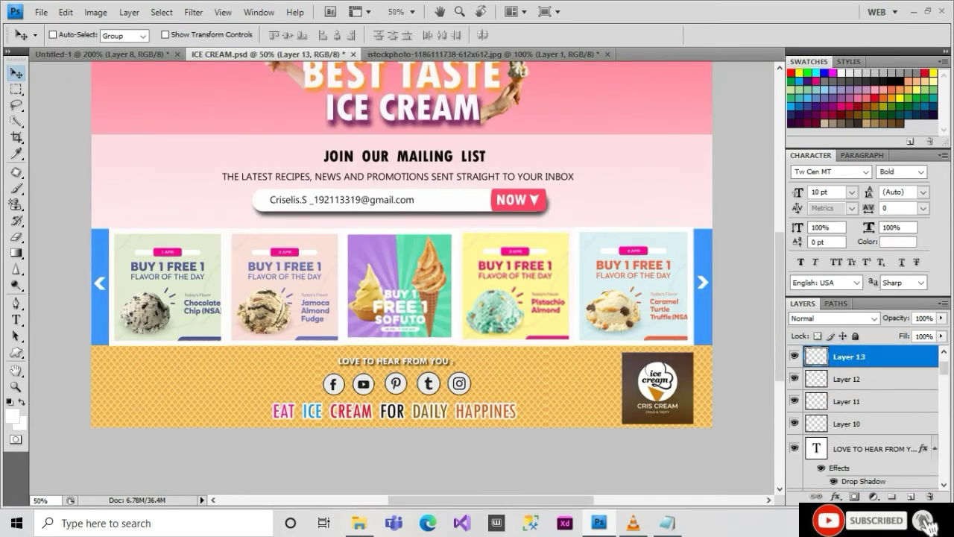
key("ctrl+Tab")
key("ctrl+v")
key("ctrl+t")
left_click_drag(468, 326, 454, 266)
key("Return")
key("ctrl+plus")
key("ctrl+t")
left_click_drag(495, 301, 486, 292)
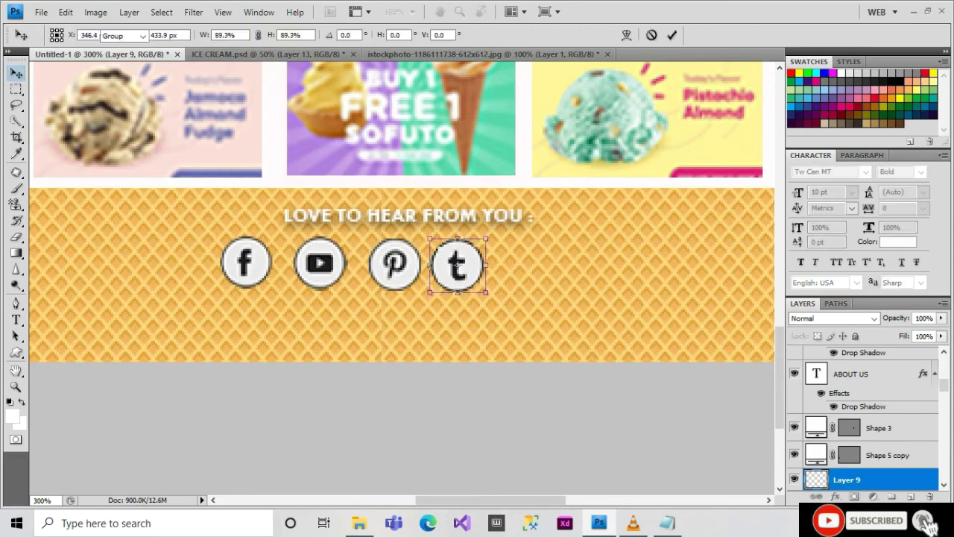
key("Return")
Step: Copy the Instagram icon from ICE CREAM.psd into the footer row and scale it down to button size right of the Tumblr icon
key("ctrl+Tab")
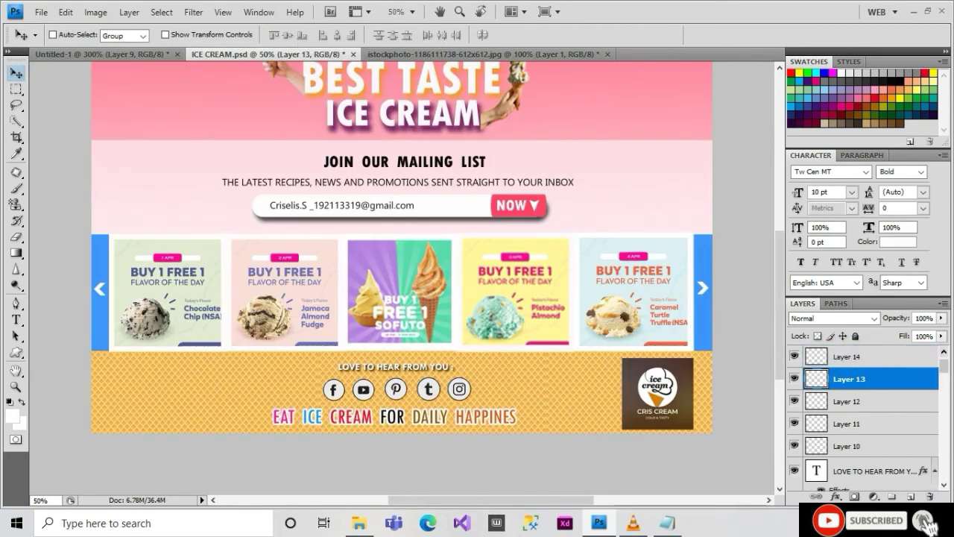
key("alt+bracketright")
key("ctrl+c")
key("ctrl+Tab")
key("ctrl+v")
key("ctrl+t")
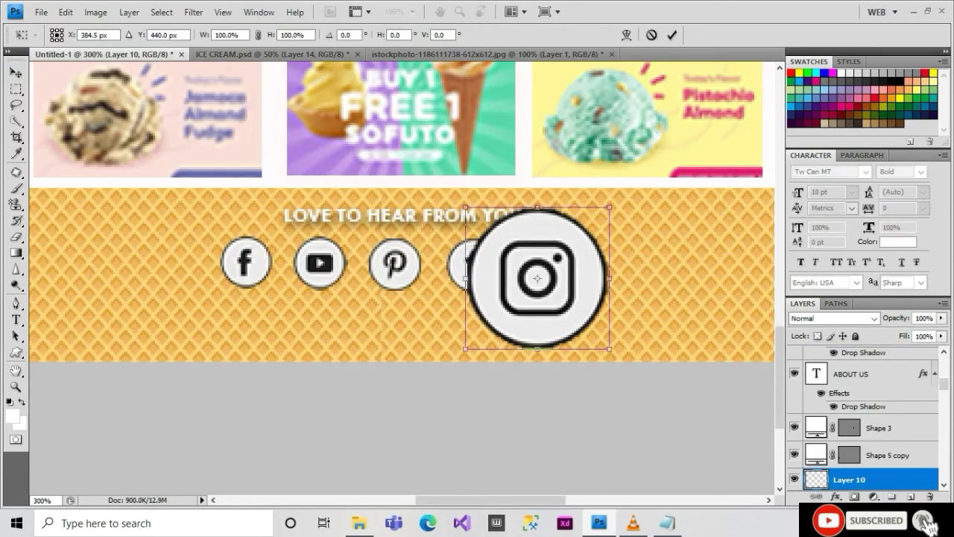
left_click_drag(610, 348, 567, 296)
key("Return")
Step: Fine-tune the Instagram icon's size and position to line up with the other social media icons
key("ctrl+t")
key("Return")
left_click_drag(541, 265, 544, 263)
key("ctrl+t")
left_click_drag(568, 292, 575, 293)
key("Return")
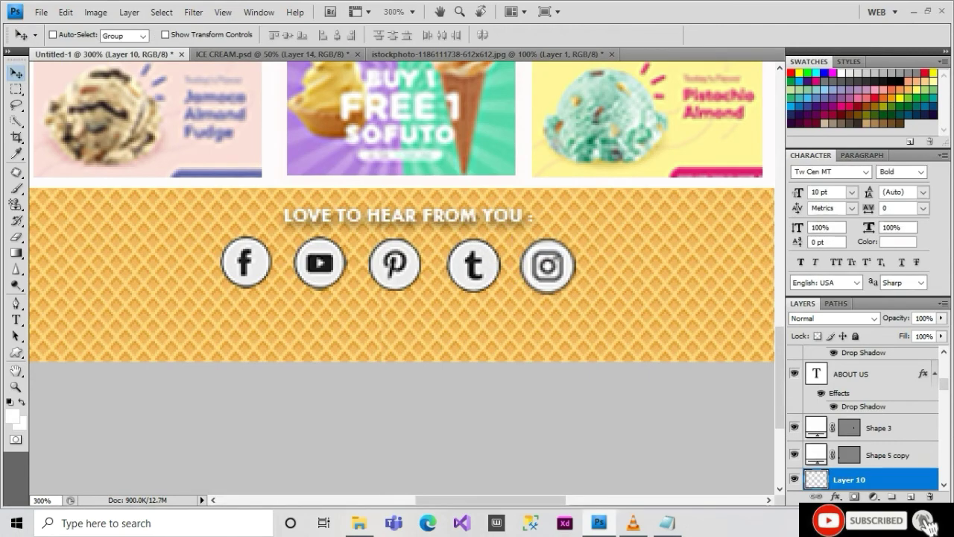
key("ctrl+alt+0")
Step: Replace the Notepad text with "SEKARANG KITA AKAN MEMBUAT TULISAN "EAT ICE CREAM FOR DAILY HAPPINES""
key("alt+Tab")
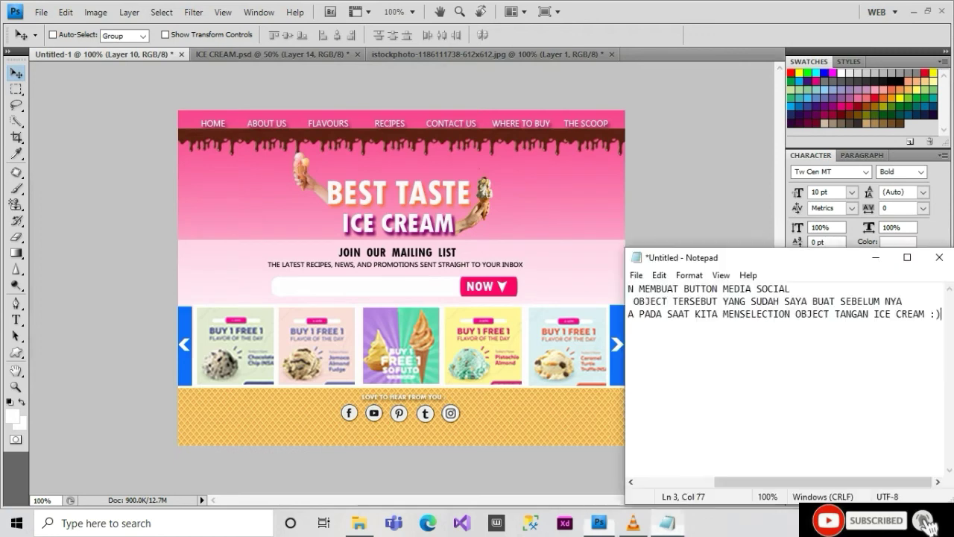
key("ctrl+a")
type("SEKARAN")
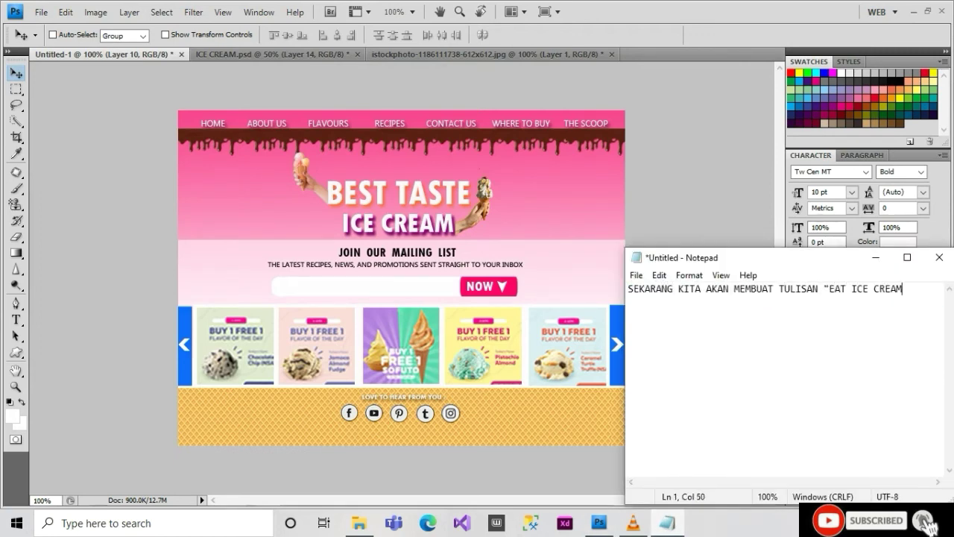
type(" FOR DAILY HAPPINES\"")
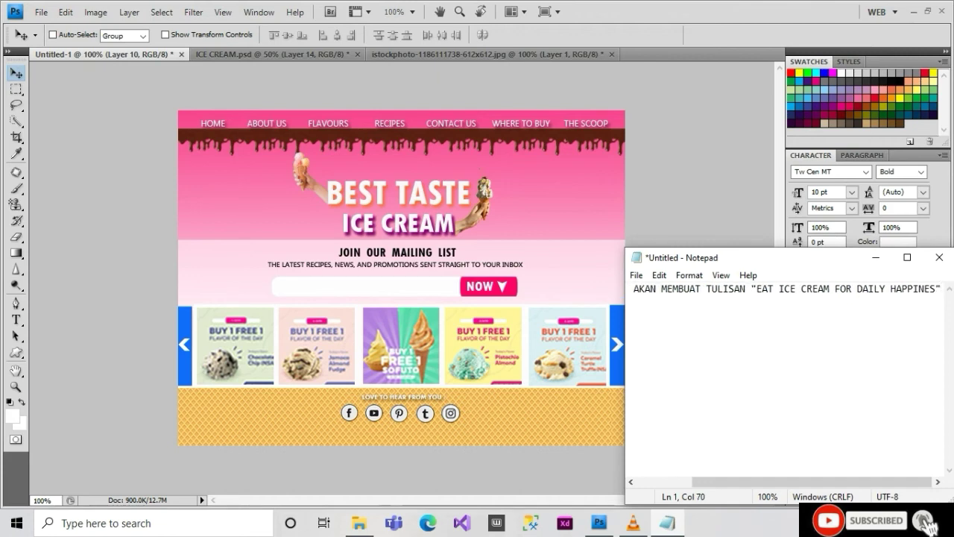
Step: Switch to Photoshop, check the slogan's text settings in ICE CREAM.psd, and start a 22 pt text line in the new page's waffle footer
key("alt+Tab")
left_click(268, 54)
key("t")
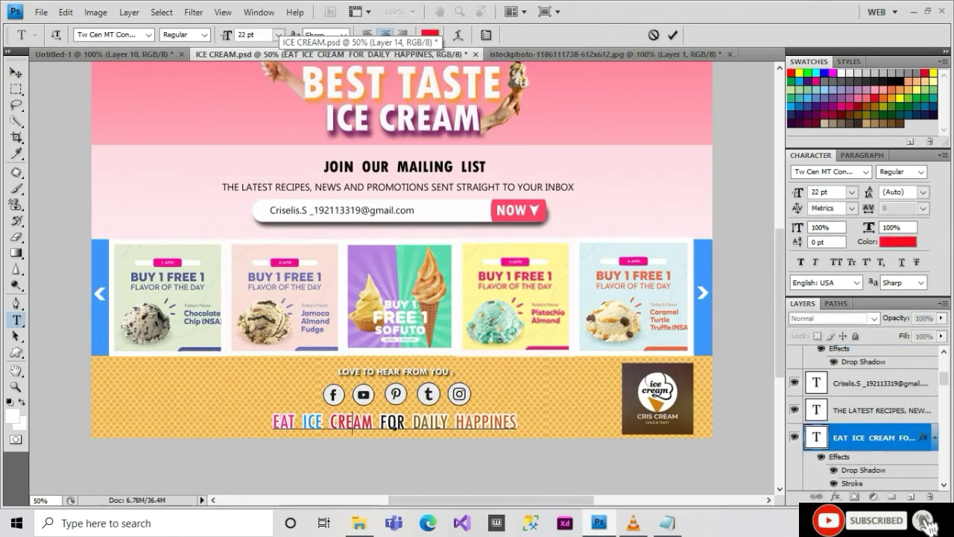
left_click(134, 54)
left_click(304, 432)
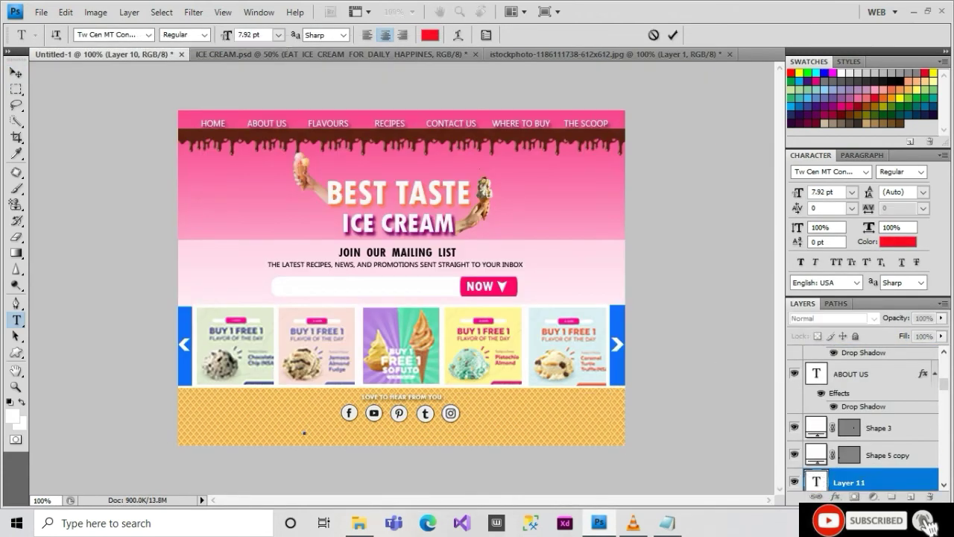
left_click(278, 35)
left_click(273, 51)
type("22")
key("Return")
Step: Enter the slogan "EAT ICE CREAM FOR DAILY HAPPINESS" and centre it below the social media icons
type("EAT")
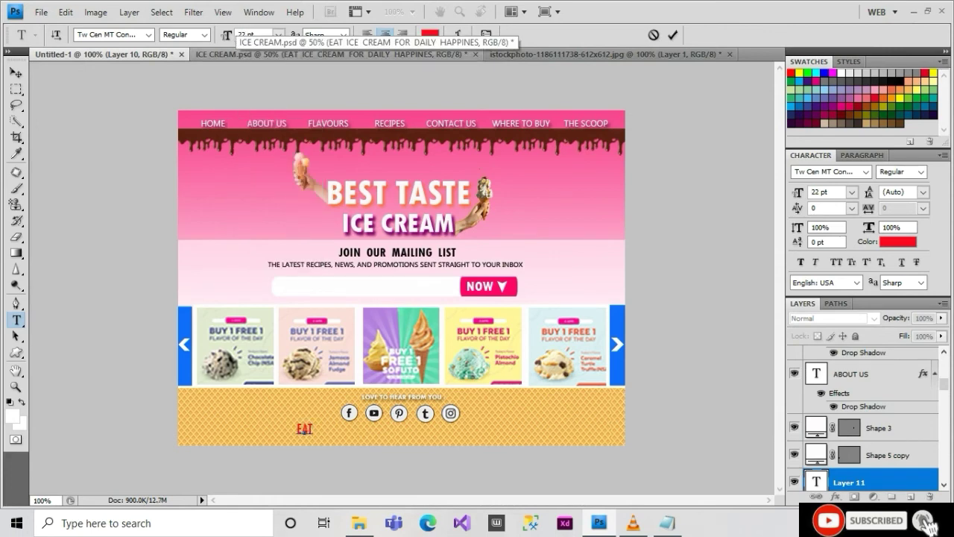
type(" IC")
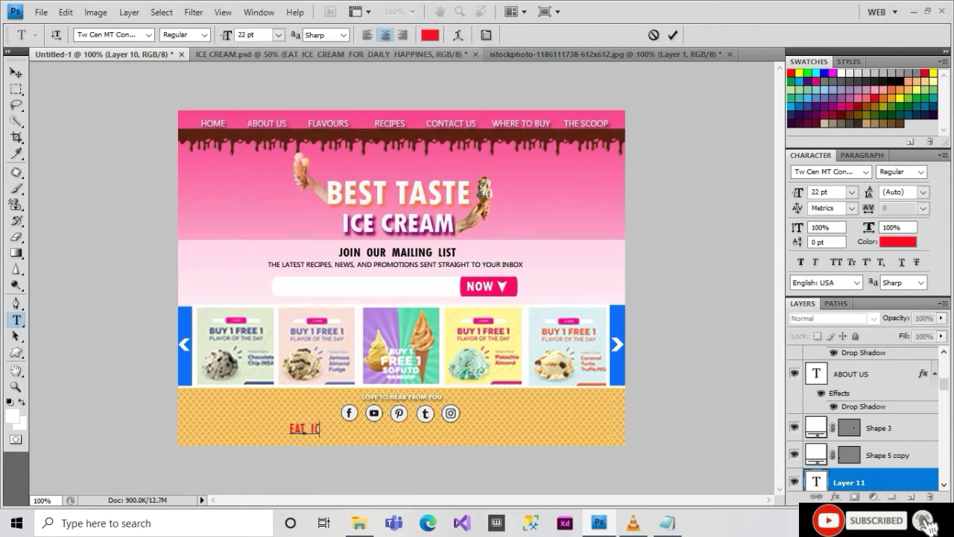
type("E CREAM FOR DAILY HAPPINES")
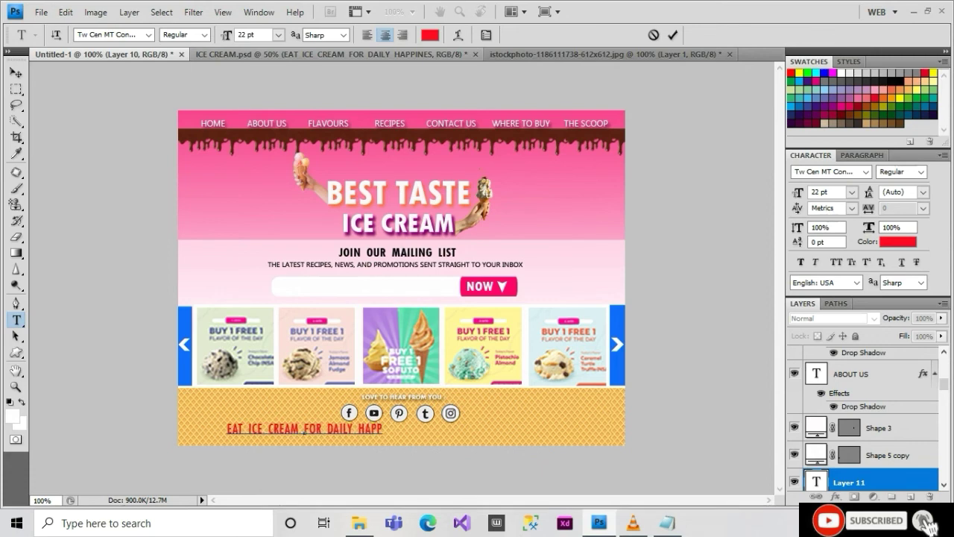
key("ctrl+a")
key("End")
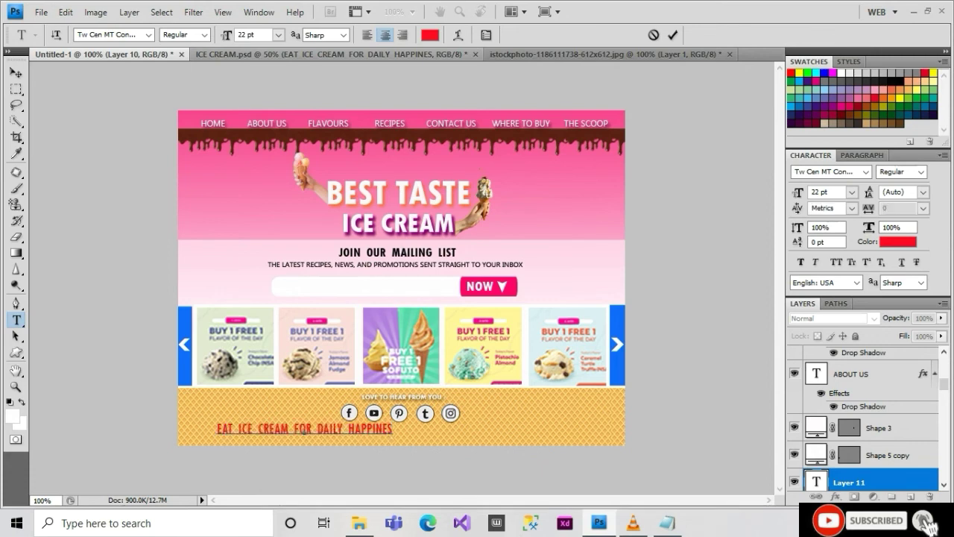
type("S")
key("ctrl+Return")
key("v")
left_click_drag(304, 429, 394, 433)
Step: Recolour the slogan's word EAT pink and the word ICE blue (#0685fc)
key("t")
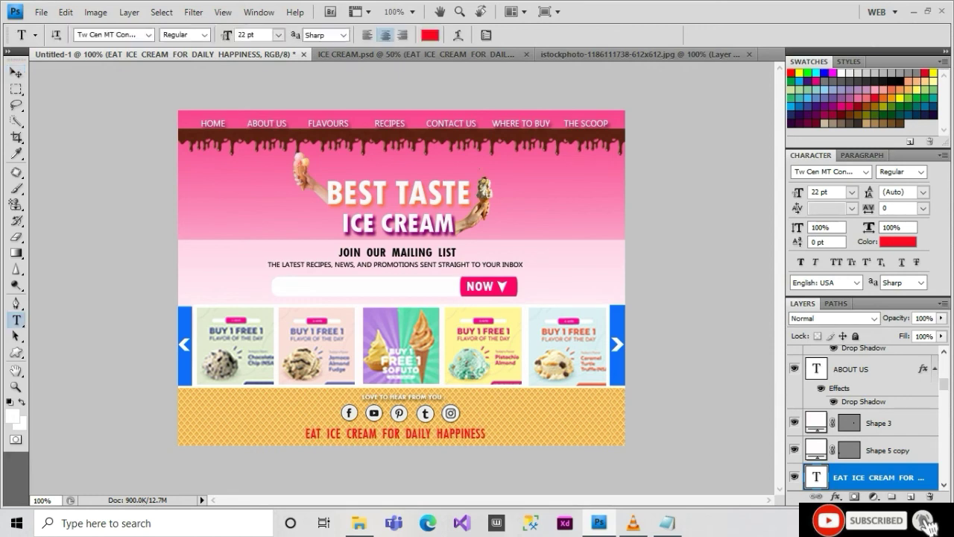
left_click(429, 35)
left_click(766, 247)
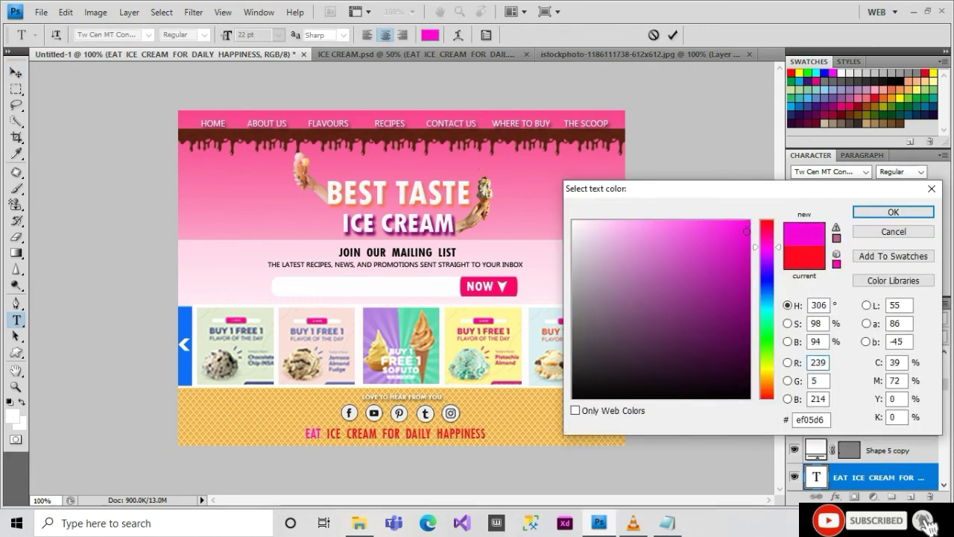
left_click_drag(766, 243, 767, 233)
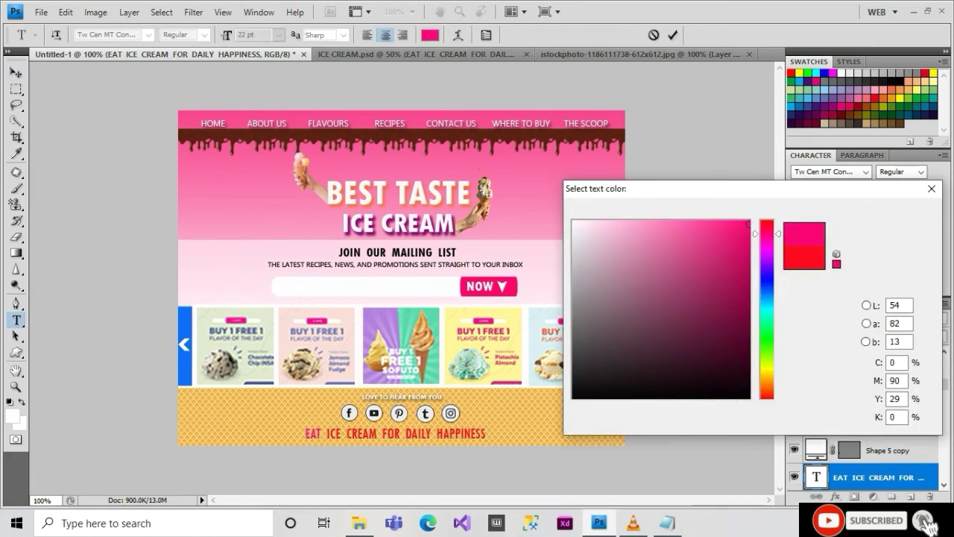
key("Escape")
left_click(429, 35)
left_click(766, 295)
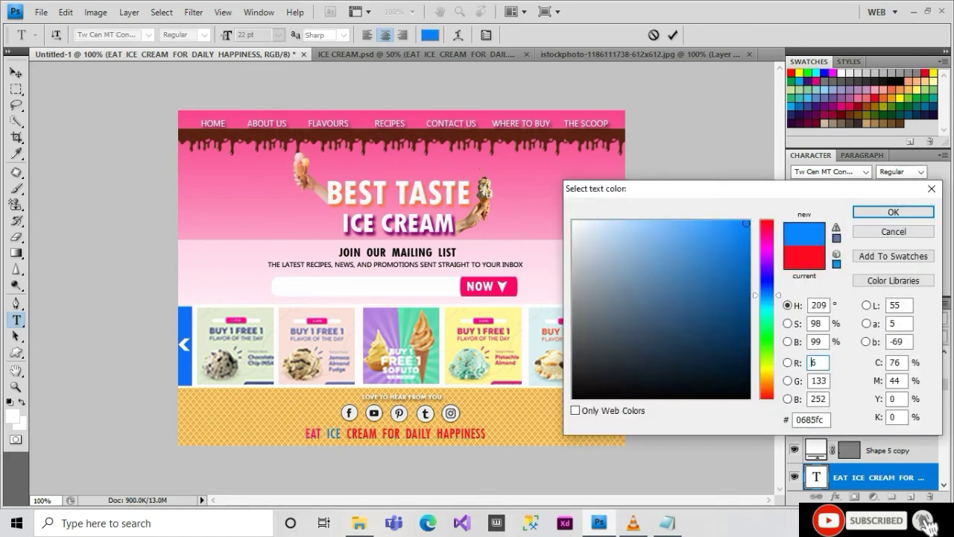
left_click(893, 211)
Step: Recolour the slogan's word CREAM grey
left_click(430, 35)
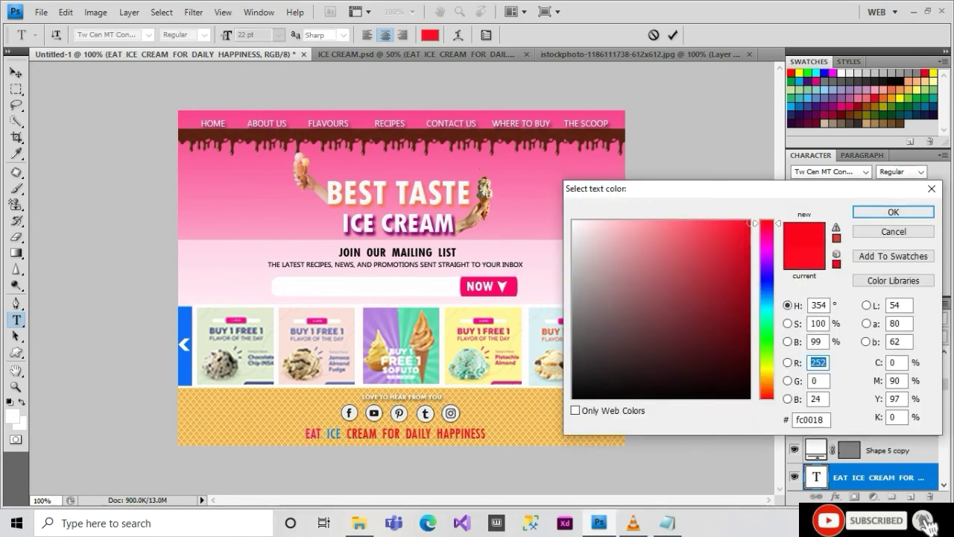
mouse_move(586, 336)
left_mouse_down()
mouse_move(579, 331)
mouse_move(581, 345)
mouse_move(577, 320)
left_mouse_up()
left_click(893, 212)
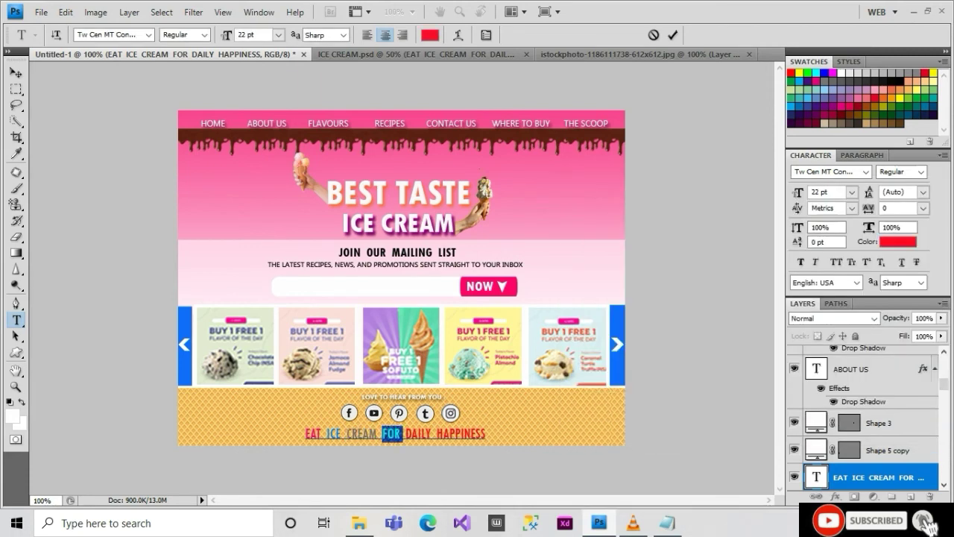
Step: Recolour the slogan's word FOR black and the word DAILY olive brown
left_click(429, 35)
left_click(578, 402)
left_click(893, 211)
left_click(429, 35)
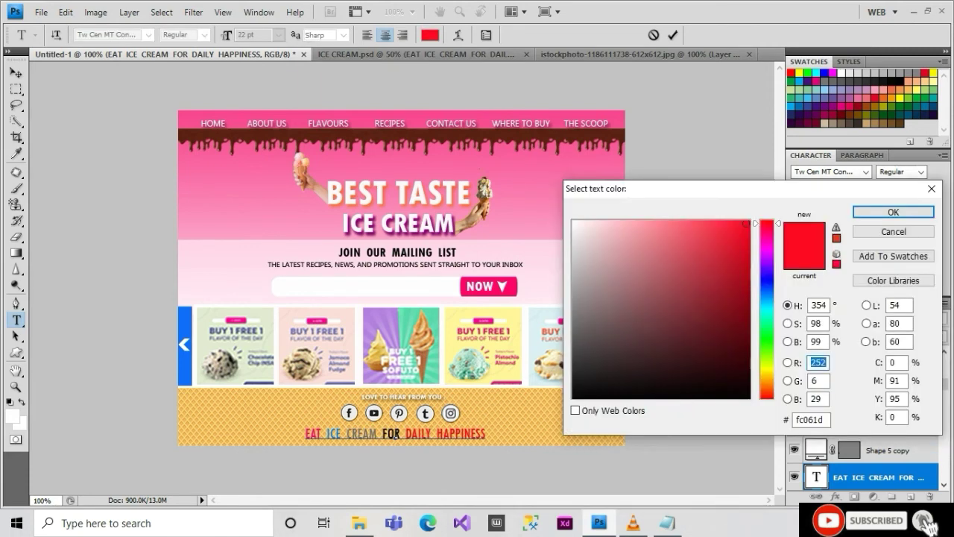
left_click(754, 366)
left_click(738, 298)
left_click(893, 212)
Step: Recolour the slogan's word HAPPINESS orange (#f1890e)
left_click_drag(437, 432, 486, 432)
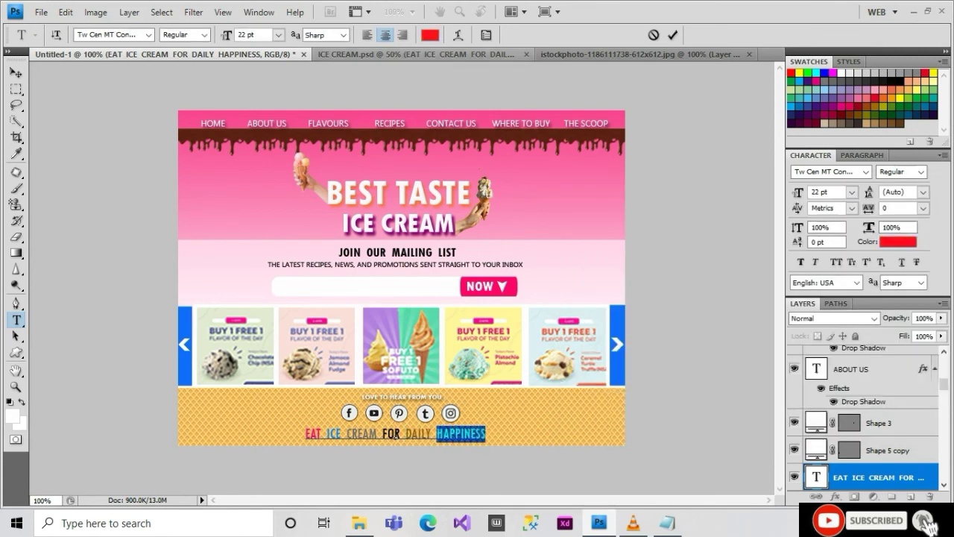
left_click(429, 35)
left_click(766, 383)
left_click(739, 308)
left_click(745, 231)
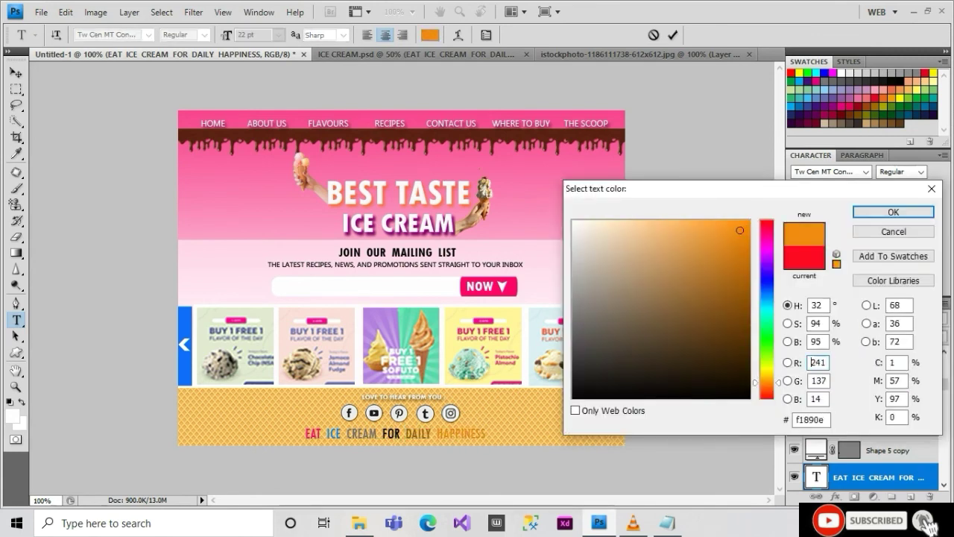
left_click(893, 211)
Step: Recolour the slogan's word CREAM red
left_click_drag(345, 432, 377, 432)
left_click(429, 35)
key("Return")
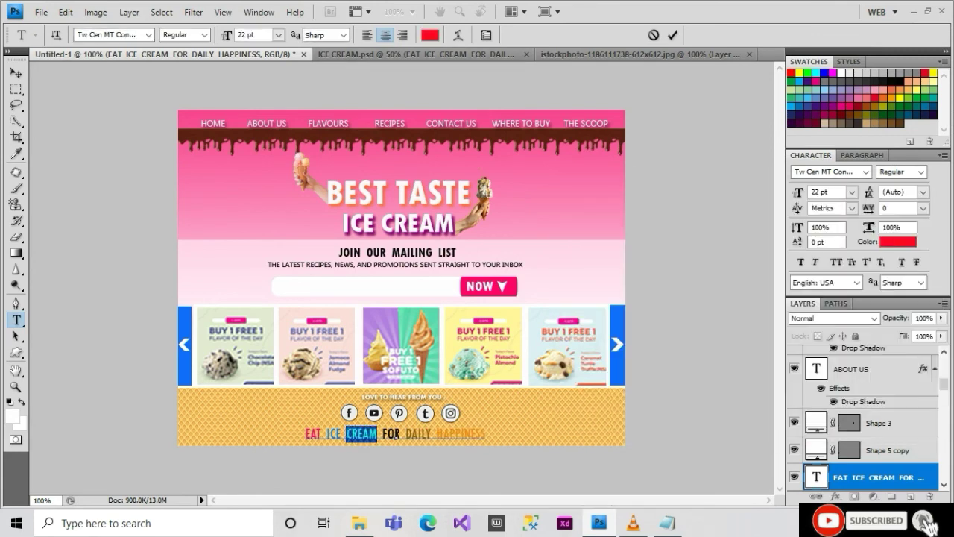
Step: Add a white Stroke layer style to the slogan text
key("v")
double_click(924, 477)
left_click(516, 439)
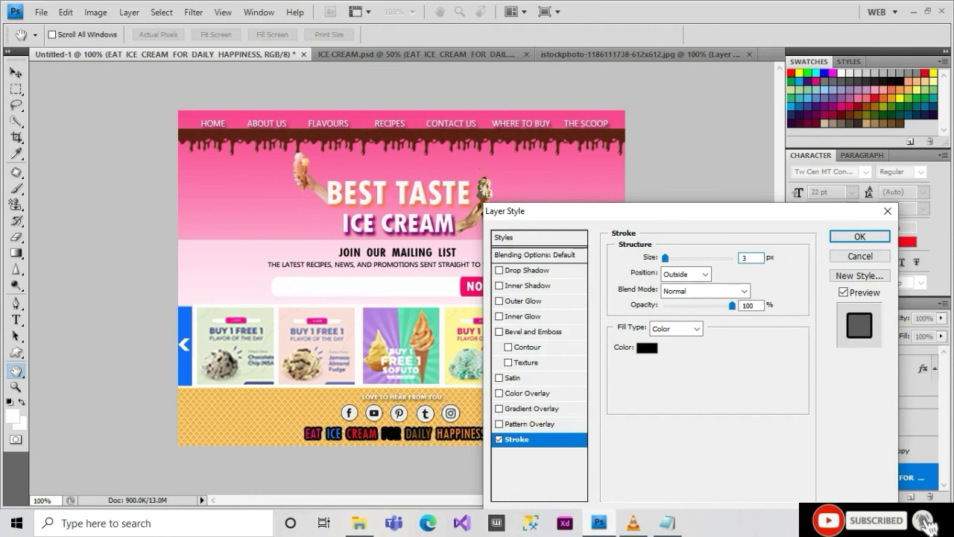
key("Tab")
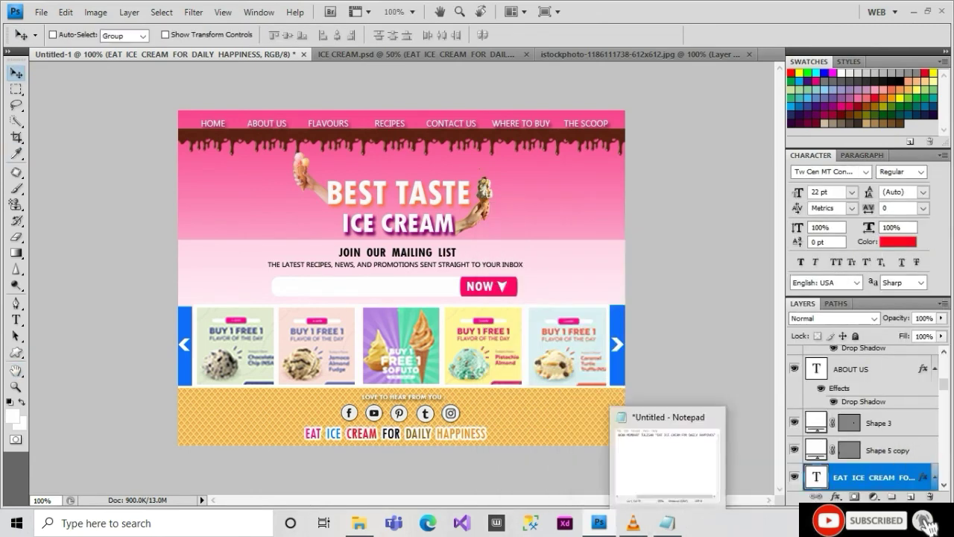
Step: Open the image LOGO.jpg.jpeg and duplicate its background onto a new layer
key("ctrl+o")
left_click(528, 231)
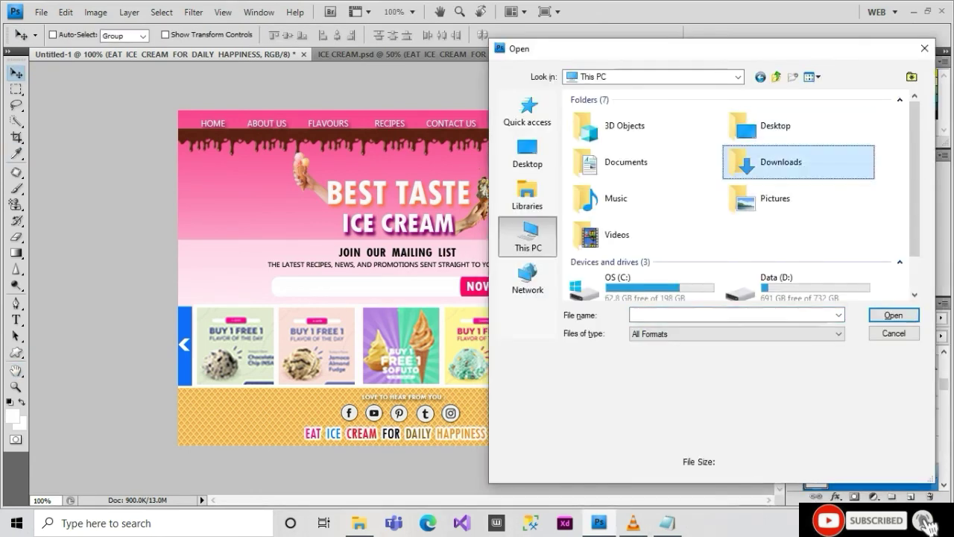
double_click(809, 159)
left_click(611, 282)
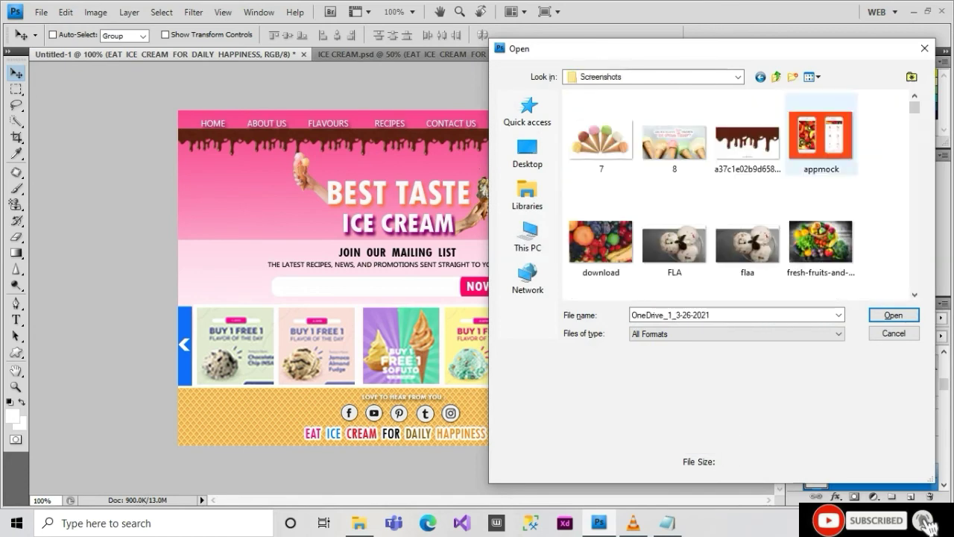
double_click(805, 266)
key("ctrl+j")
Step: Bring the Cris Cream logo into the web page design and scale it down to 46%
key("ctrl+Tab")
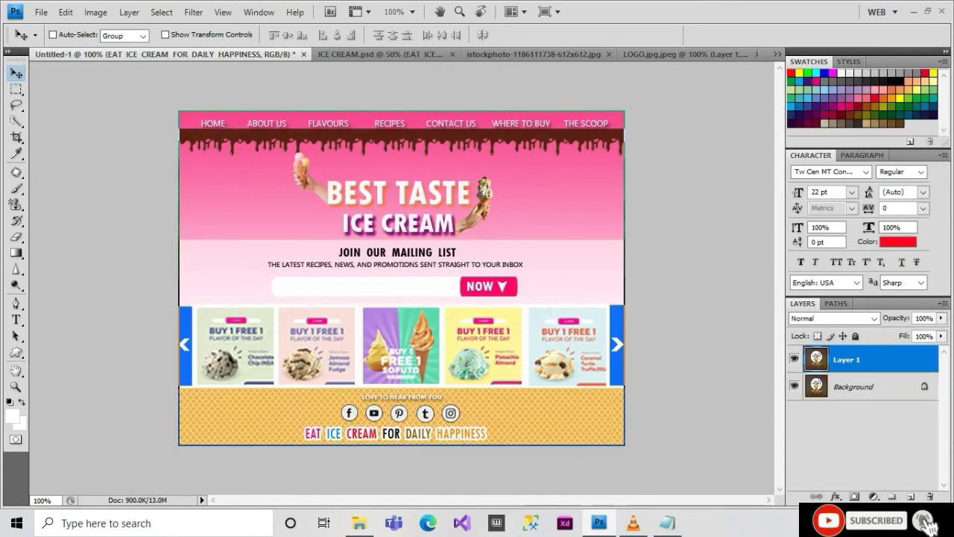
key("ctrl+v")
key("ctrl+t")
mouse_move(501, 285)
left_mouse_down()
mouse_move(522, 298)
mouse_move(501, 283)
left_mouse_up()
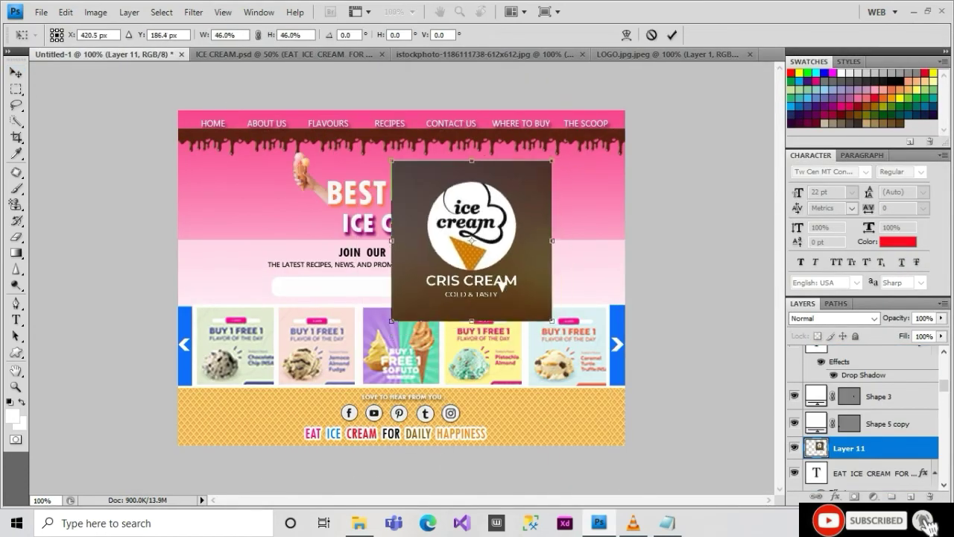
Step: Replace the Notepad text with "INI ADALAH LOGO SAYA JIKA KALIAN INGIN MEMBUAT LOGO TERSEBUT BISA MENGGUNAKAN APLIKASI TERPERCAYA"
key("alt+Tab")
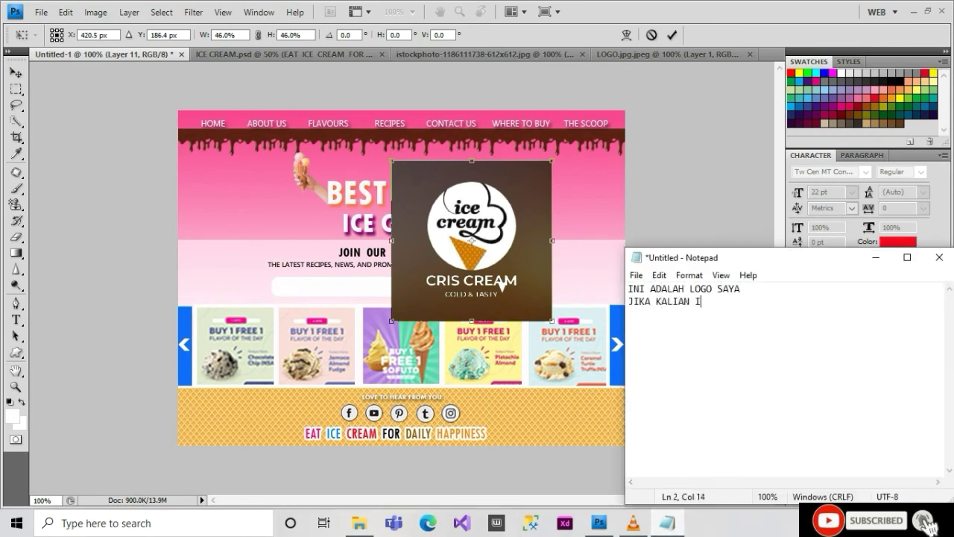
type("NGGUNAKAN APLIKASI TERPERCAYA")
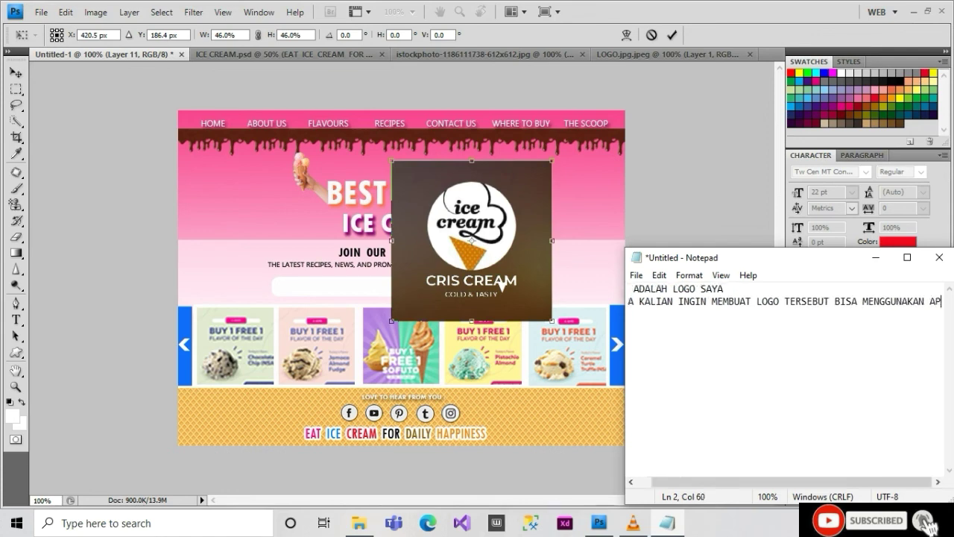
key("Return")
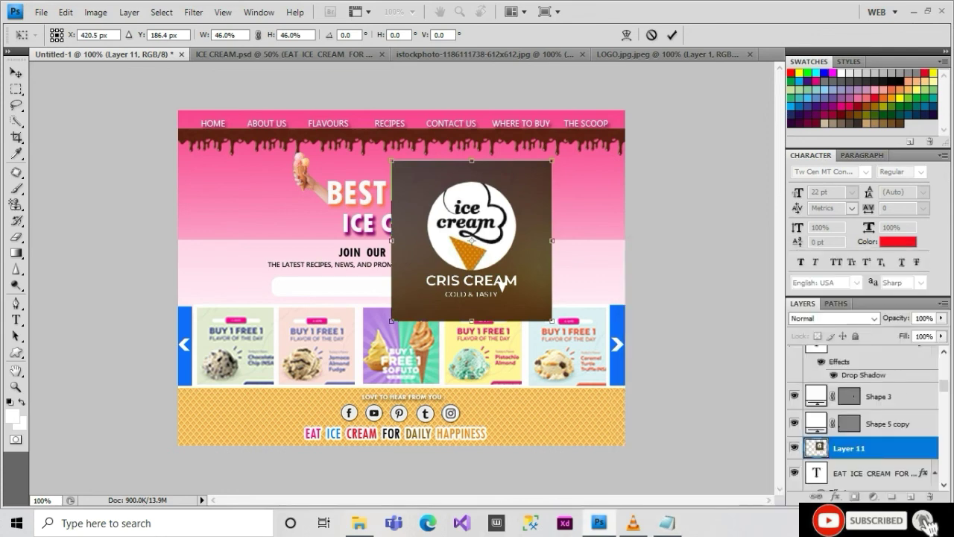
Step: Shrink the logo further and place it inside the waffle footer near the page's right edge, beside the slogan
left_click_drag(392, 160, 426, 166)
key("Return")
left_click_drag(517, 351, 576, 398)
key("ctrl+t")
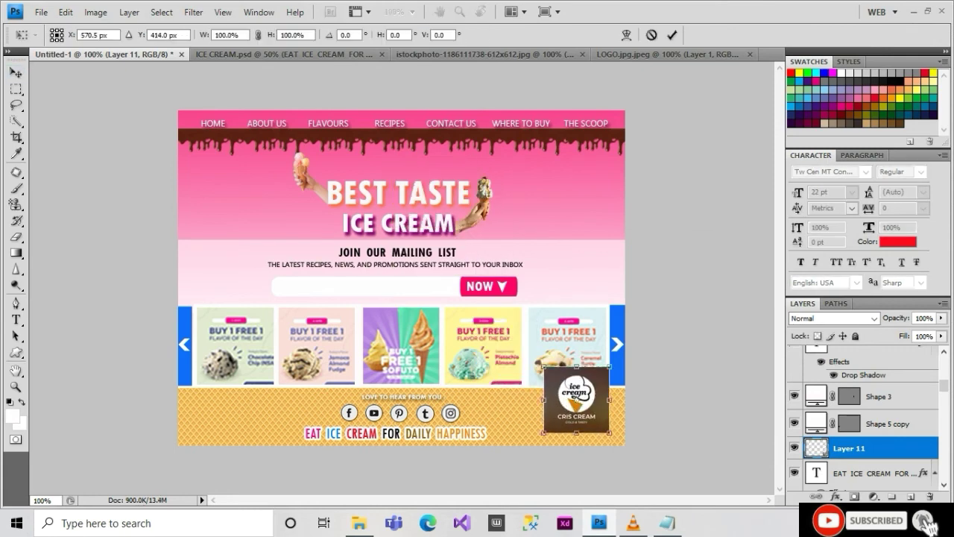
left_click_drag(543, 366, 586, 417)
key("Return")
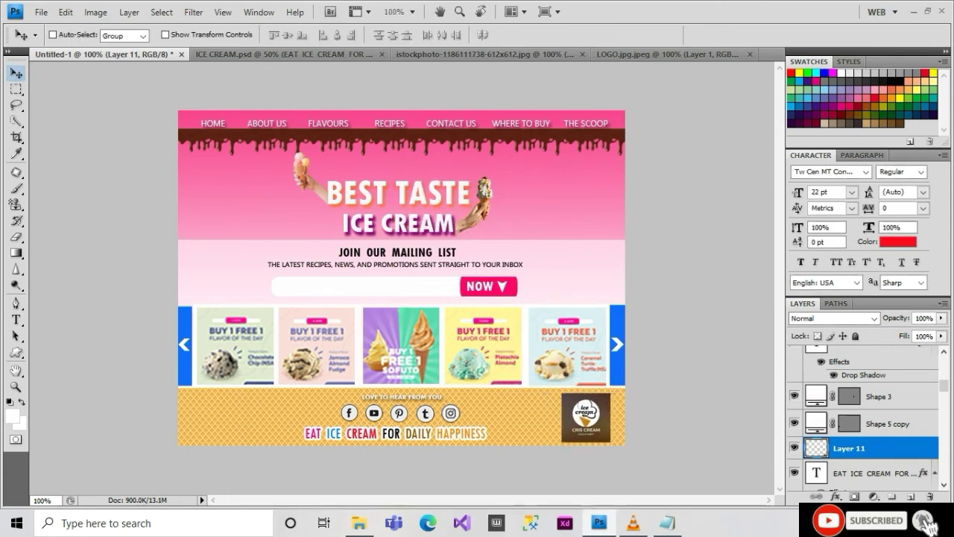
Step: Replace the Notepad text with "JIKA TEMAN TEMAN INGIN FILE TERSEBUT LEBIH KUALITAS HD BISA DIATUR RESOLUSI NYA DENGAN CARA CTRL+I"
key("alt+Tab")
key("ctrl+a")
type("JIKA")
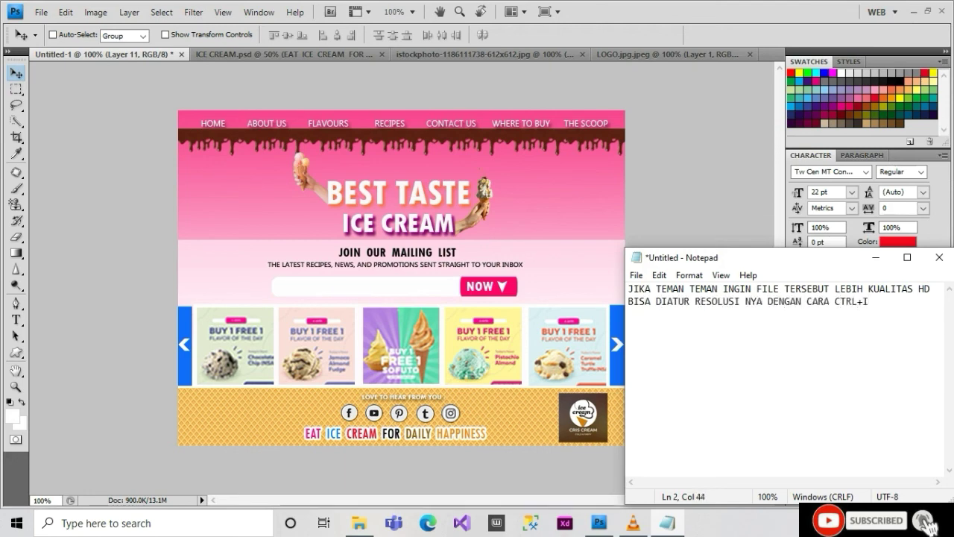
Step: Return to Photoshop and resample the web page image to a resolution of 150 pixels/inch
key("alt+Tab")
key("alt+Tab")
key("alt+Tab")
key("ctrl+alt+i")
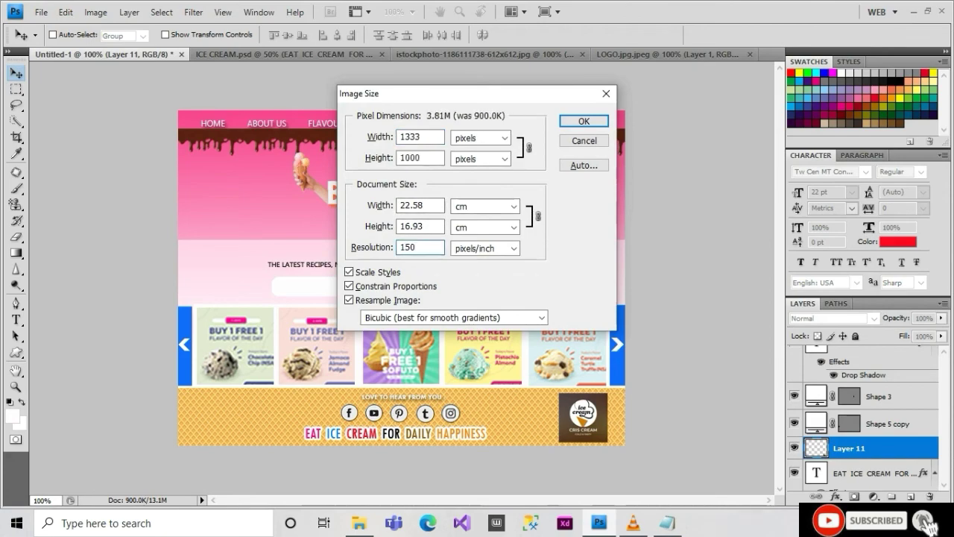
key("Return")
key("ctrl+minus")
key("ctrl+minus")
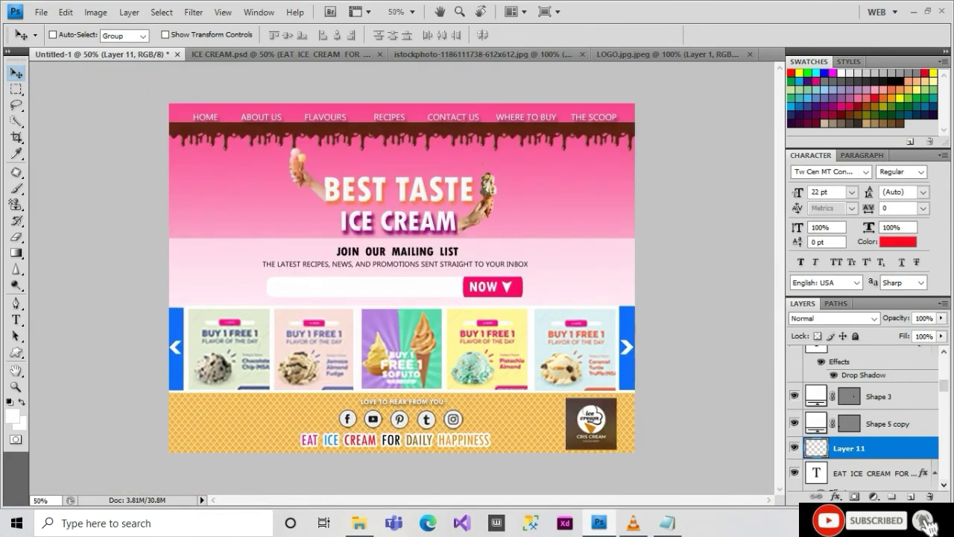
Step: Select all the chocolate drip layers and nudge them slightly down, clear of the menu text at the page top
scroll(864, 417, "down", 2)
key("alt+bracketleft")
key("alt+bracketleft")
key("alt+bracketleft")
key("alt+bracketleft")
key("alt+bracketleft")
key("alt+bracketleft")
key("alt+bracketleft")
key("alt+bracketleft")
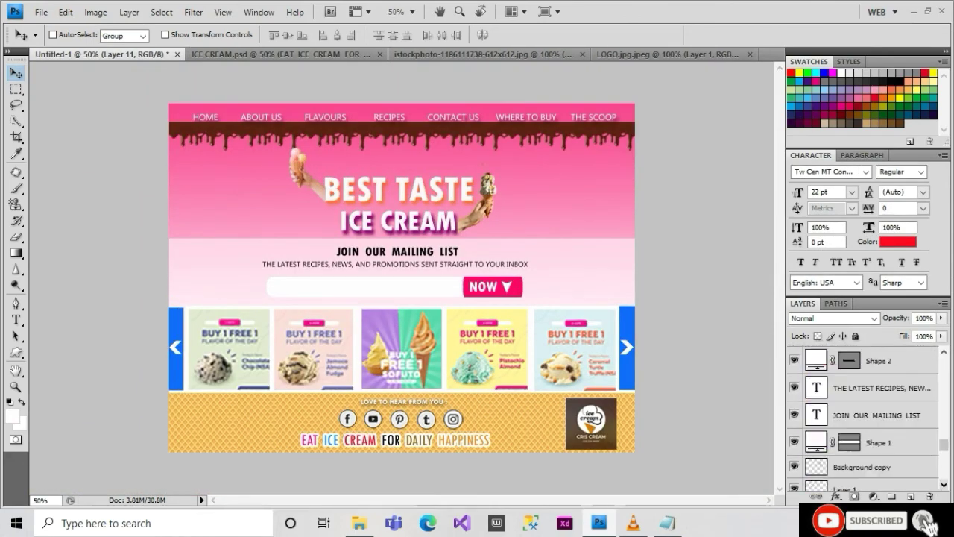
key("shift+alt+bracketright")
key("shift+alt+bracketright")
key("shift+alt+bracketright")
key("shift+alt+bracketright")
key("shift+alt+bracketright")
key("shift+alt+bracketright")
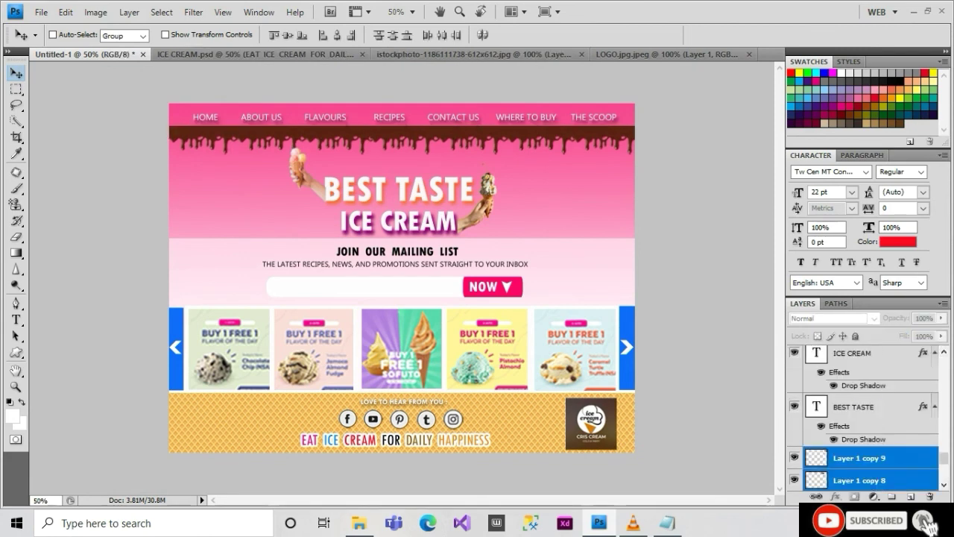
key("Down")
key("Down")
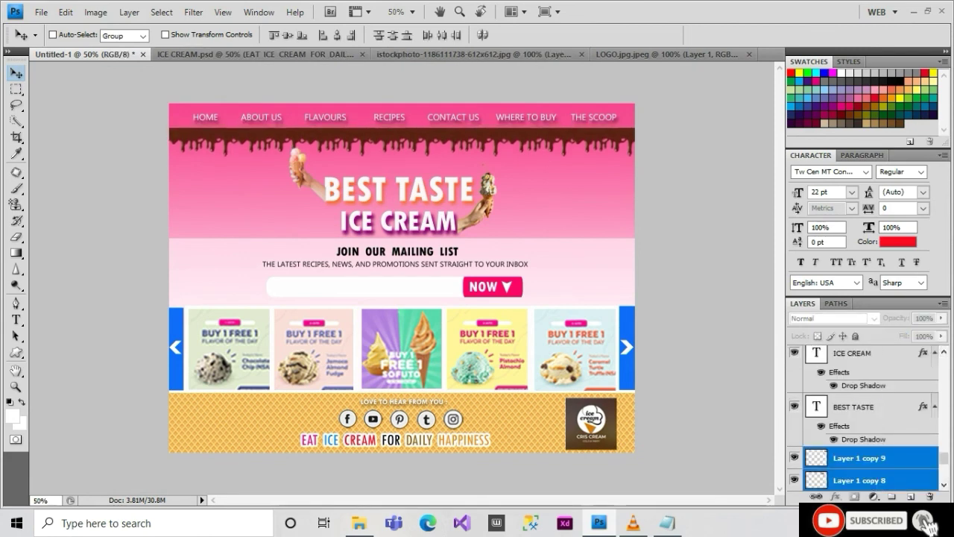
Step: Add a black 17 pt text layer with an e-mail address at the mailing list field and raise it in the layer order
key("t")
key("alt+bracketleft")
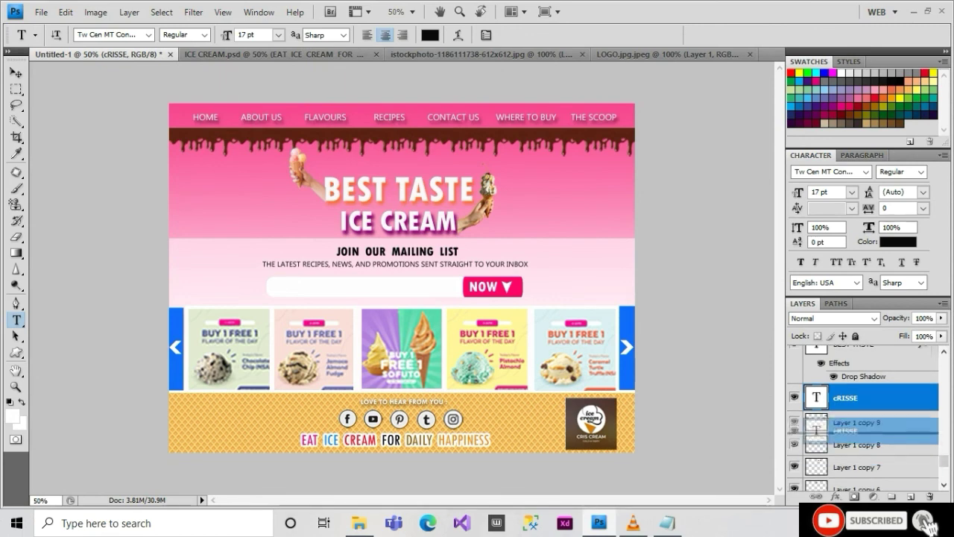
key("ctrl+shift+bracketright")
key("Return")
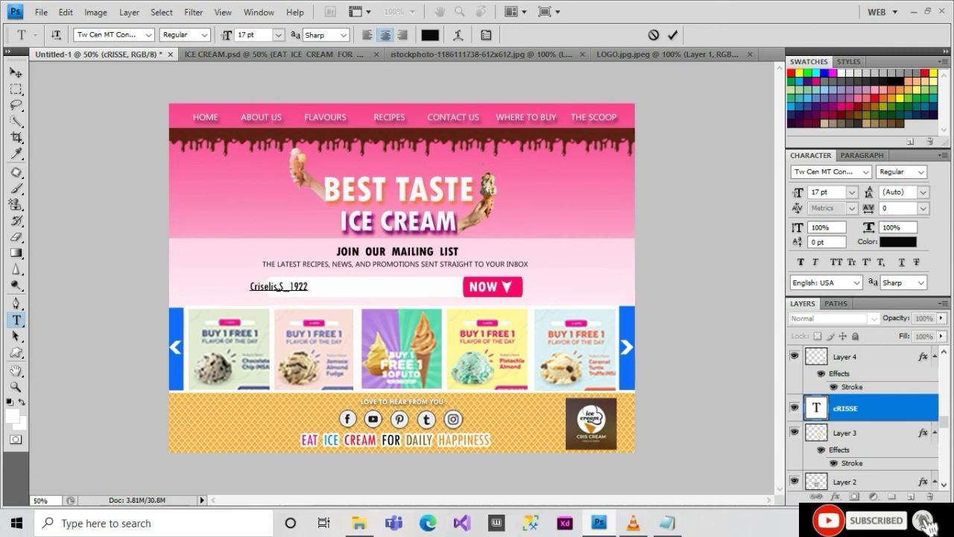
key("ctrl+Return")
key("v")
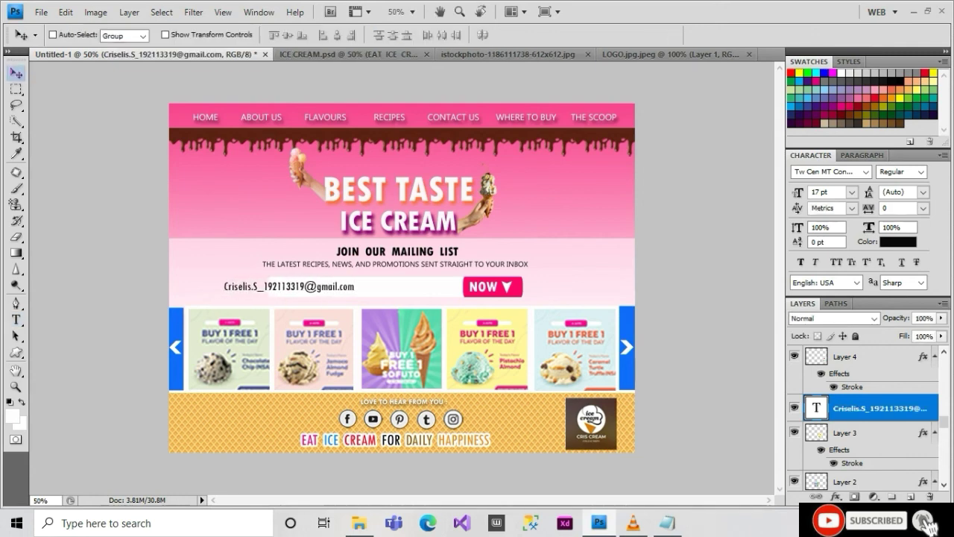
Step: Move the e-mail address text right so it sits inside the white mailing list field
key("shift+Right")
key("shift+Right")
key("shift+Right")
key("shift+Right")
key("shift+Right")
key("shift+Right")
key("shift+Right")
key("shift+Right")
key("shift+Right")
key("shift+Right")
key("shift+Right")
key("shift+Right")
key("shift+Right")
key("shift+Right")
key("shift+Right")
Step: Switch to Notepad and replace the text with "BEGINILAH HASIL DESIGN WEB DARI SAYA SEMOGA BERMANFAAT BUAT TEMAN TEMAN DARI VIDEO INI"
key("alt+Tab")
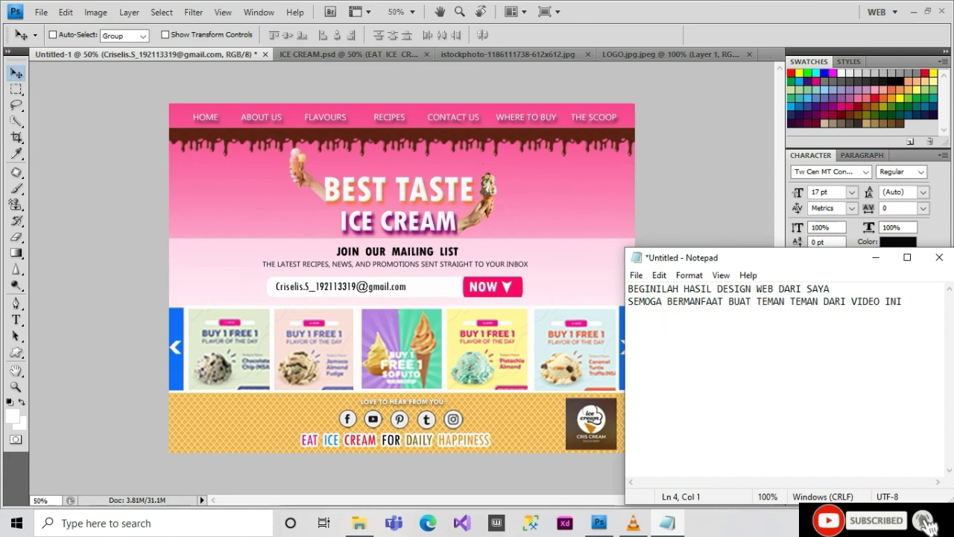
Step: Return to Photoshop and enable a drop shadow on the white mailing list field, Shape 2
key("alt+Tab")
scroll(868, 418, "down", 5)
right_click(879, 447)
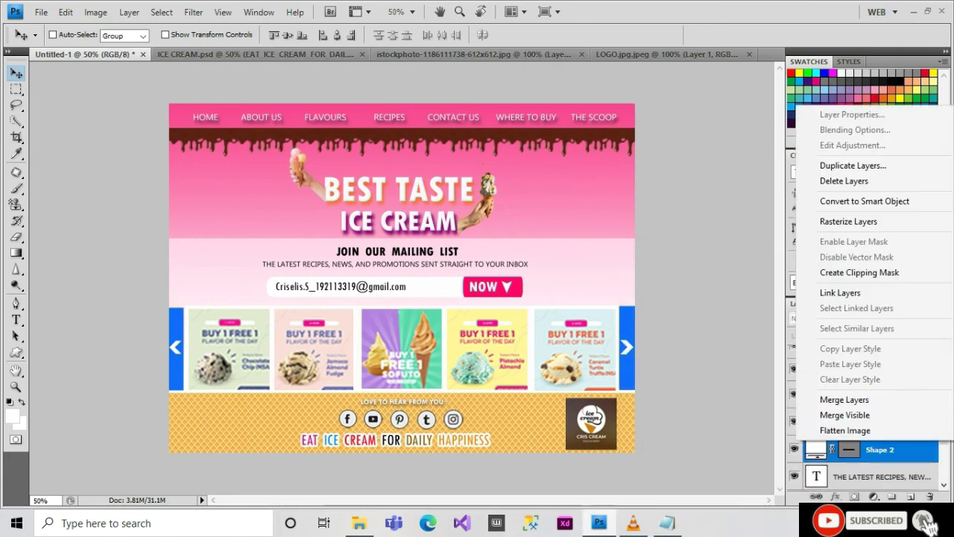
left_click(887, 422, "ctrl")
left_click(887, 449)
right_click(887, 449)
left_click(835, 134)
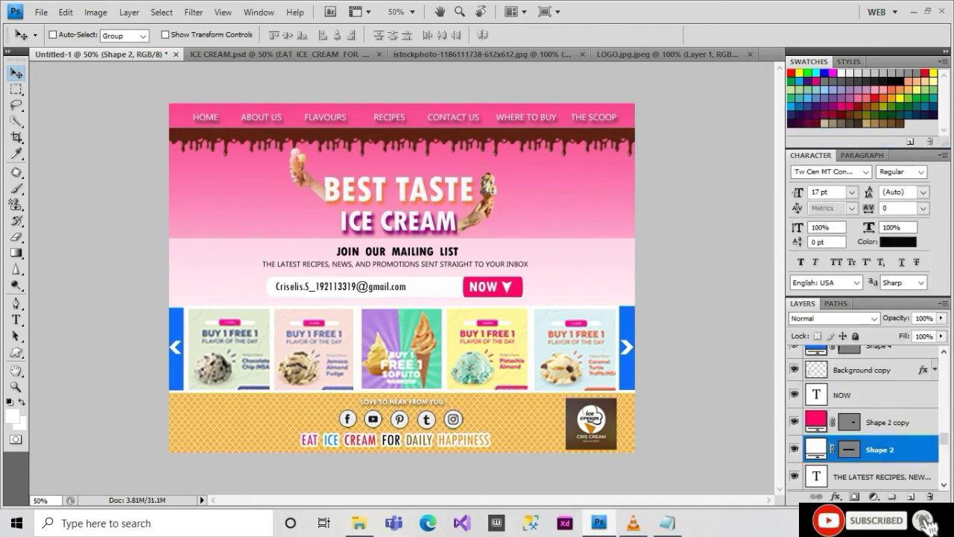
left_click(528, 269)
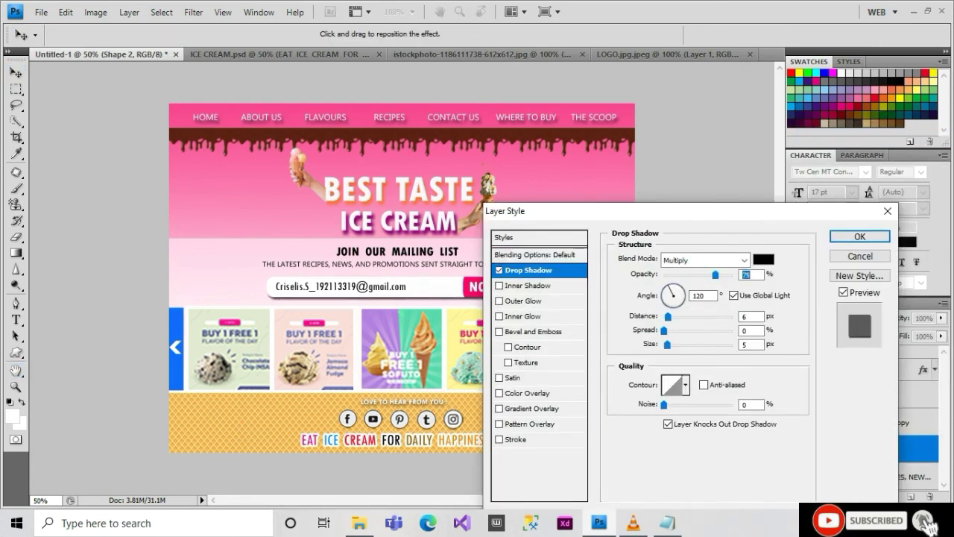
Step: Set the field's drop shadow to 59% opacity, 10 px distance and 2% spread, enlarge its size, and apply the style
key("Tab")
key("Tab")
type("4")
key("Tab")
type("40")
type("10")
key("shift+Tab")
key("shift+Tab")
key("shift+Tab")
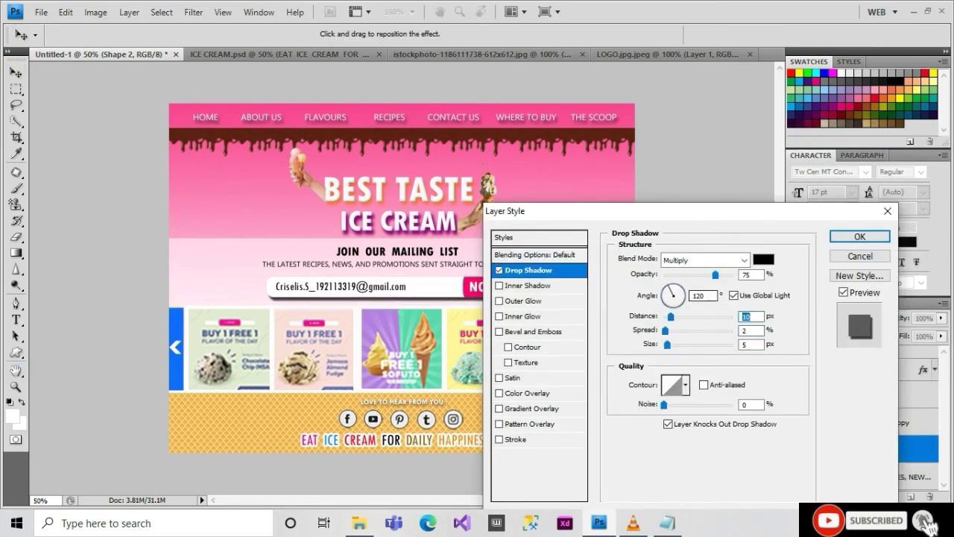
type("55")
key("Tab")
key("Tab")
key("Tab")
key("Tab")
type("8")
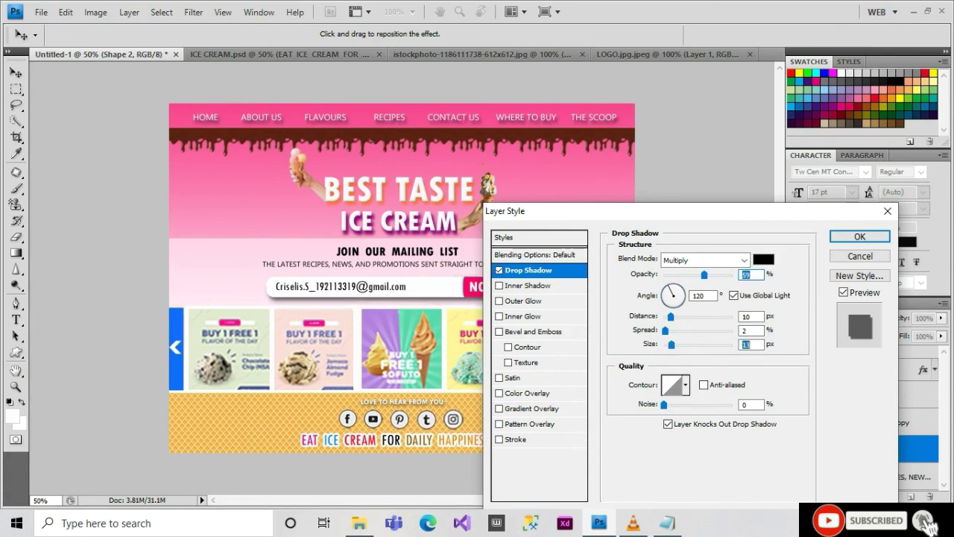
key("Return")
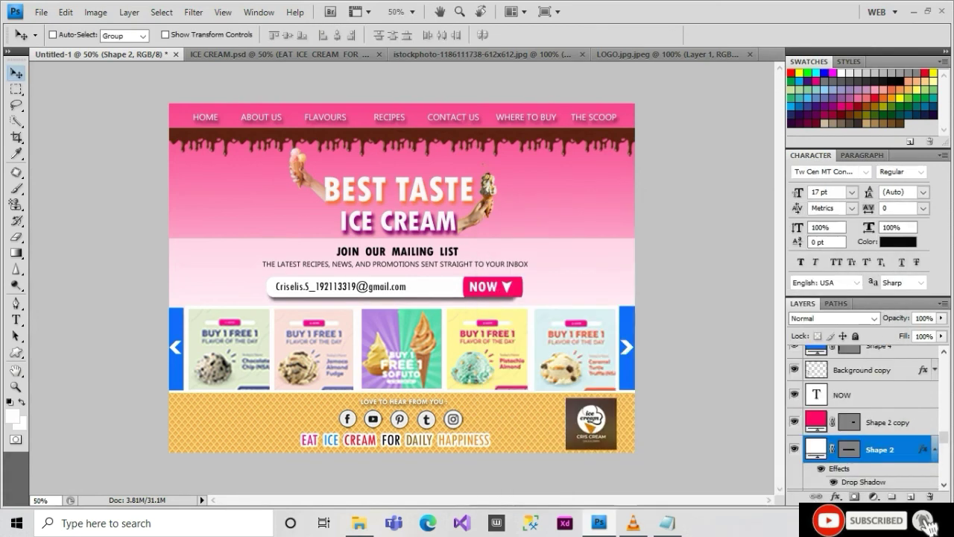